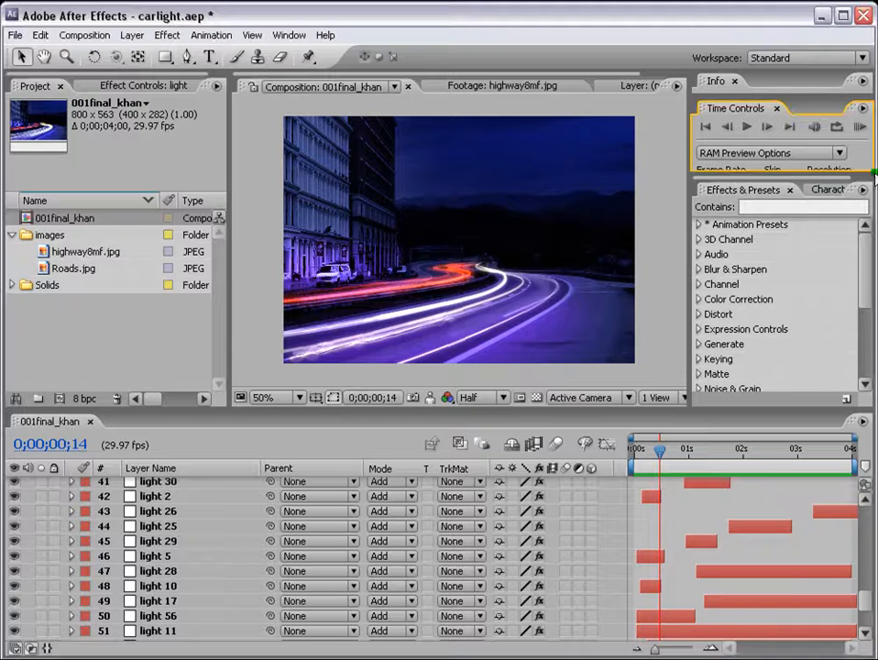
- Play a RAM preview of the finished 001final_khan composition, then stop it
{"action": "left_click", "coordinate": [860, 126]}
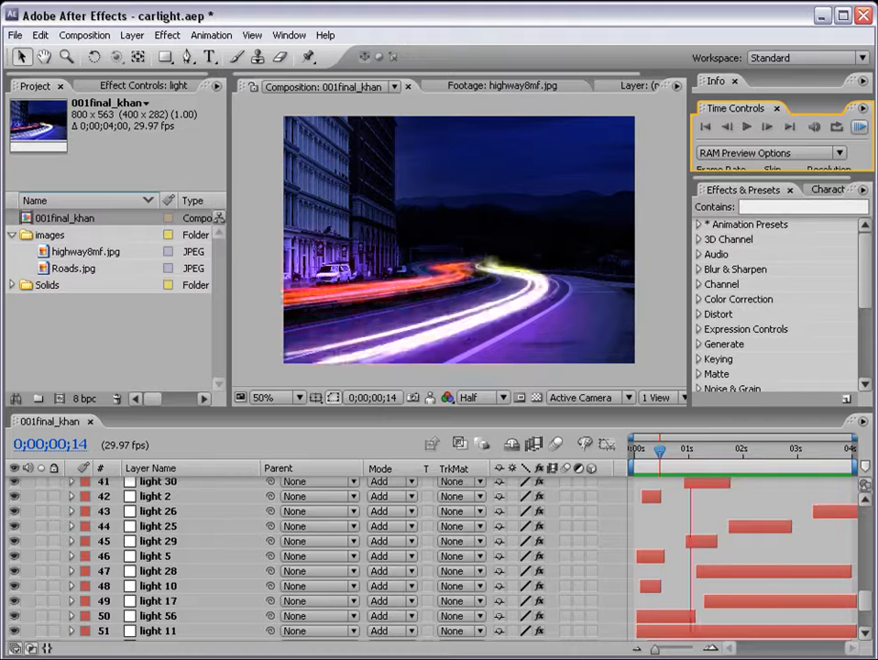
{"action": "left_click", "coordinate": [713, 450]}
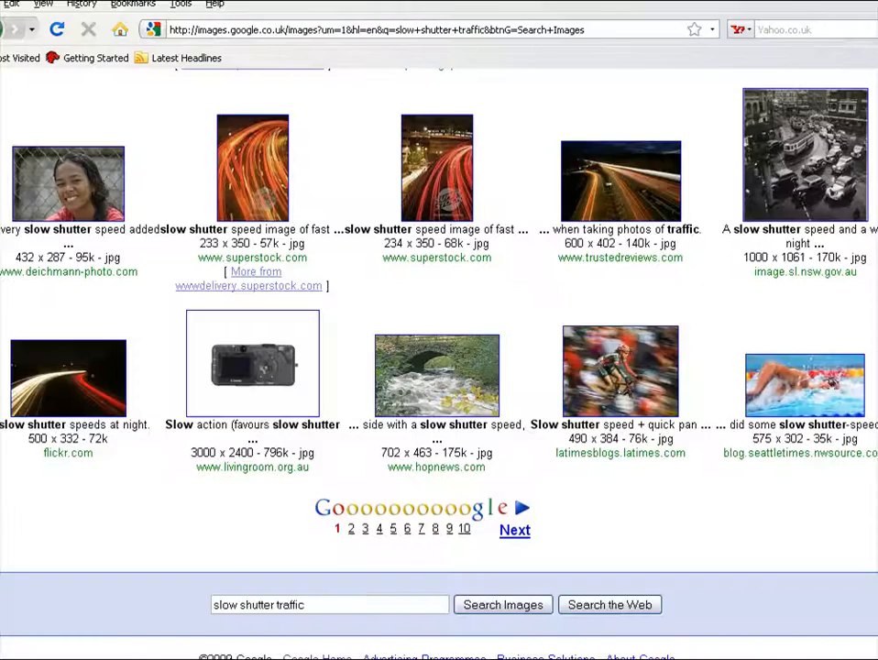
- Switch to the web browser and examine the light trails in several photos from the "slow shutter traffic" image results
{"action": "left_click", "coordinate": [66, 376]}
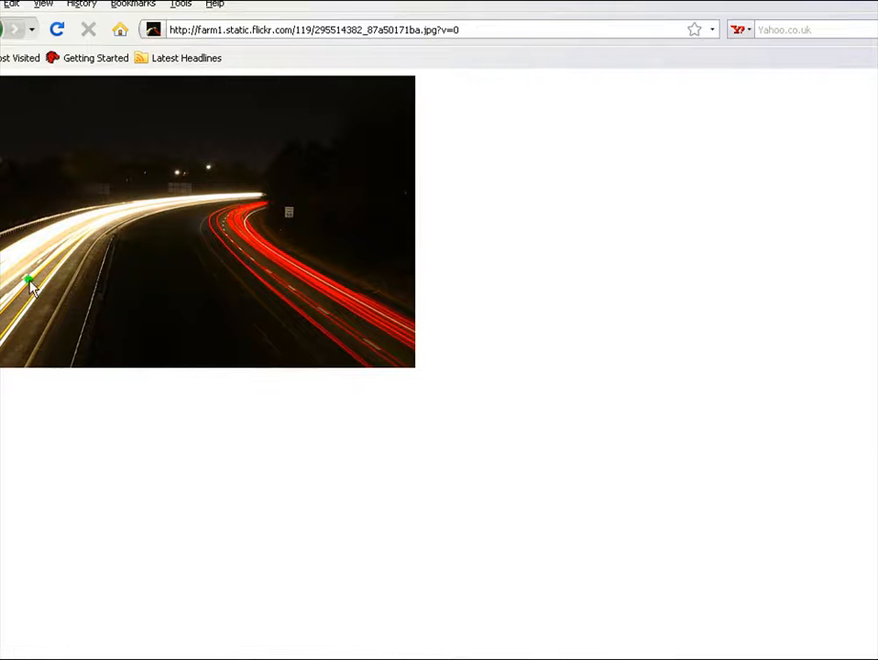
{"action": "left_click", "coordinate": [419, 354]}
{"action": "left_click", "coordinate": [447, 364]}
{"action": "left_click", "coordinate": [1, 30]}
{"action": "left_click", "coordinate": [1, 29]}
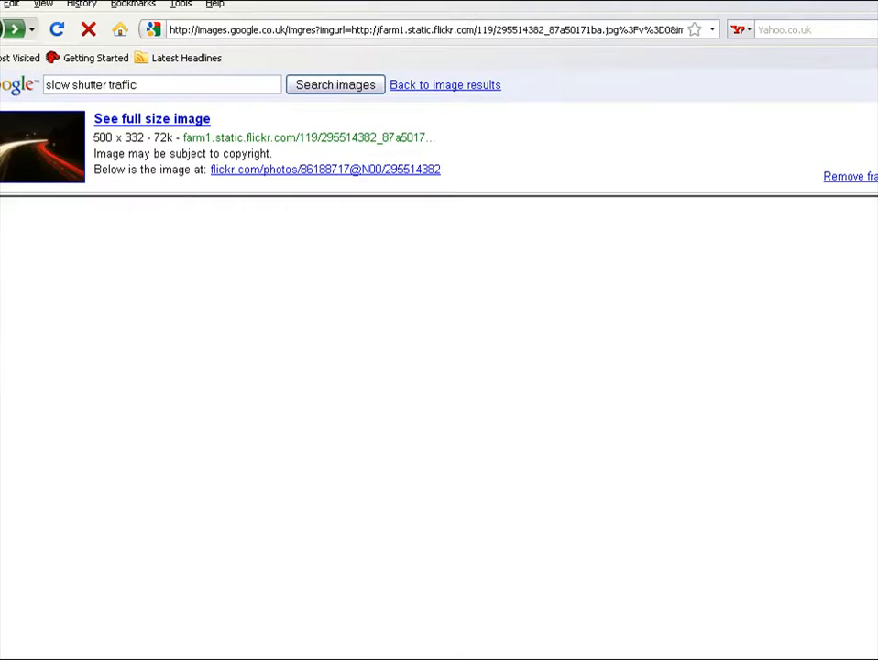
{"action": "left_click", "coordinate": [681, 541]}
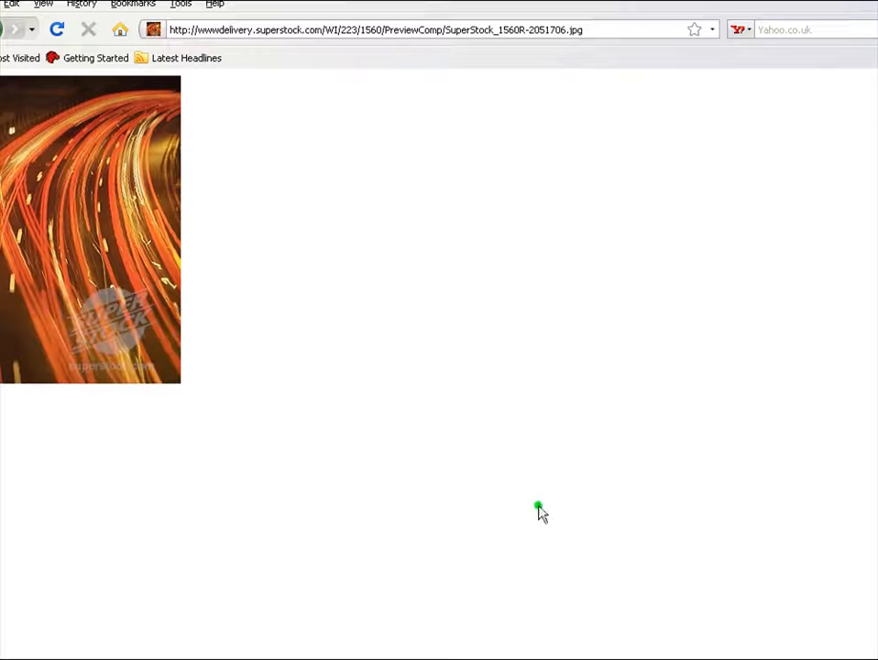
{"action": "left_click", "coordinate": [365, 430]}
{"action": "left_click", "coordinate": [1, 29]}
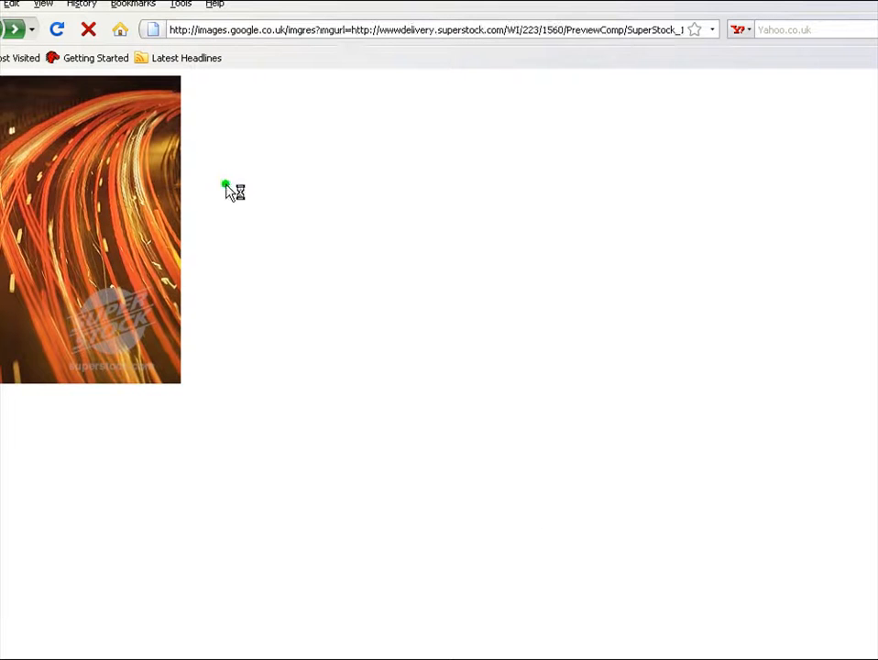
{"action": "left_click", "coordinate": [1, 30]}
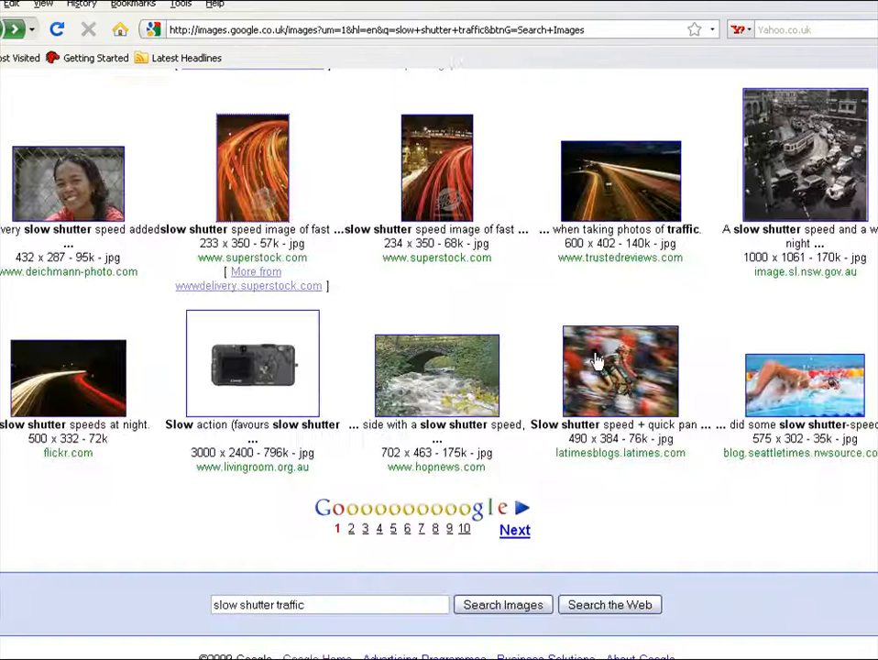
{"action": "left_click", "coordinate": [708, 472]}
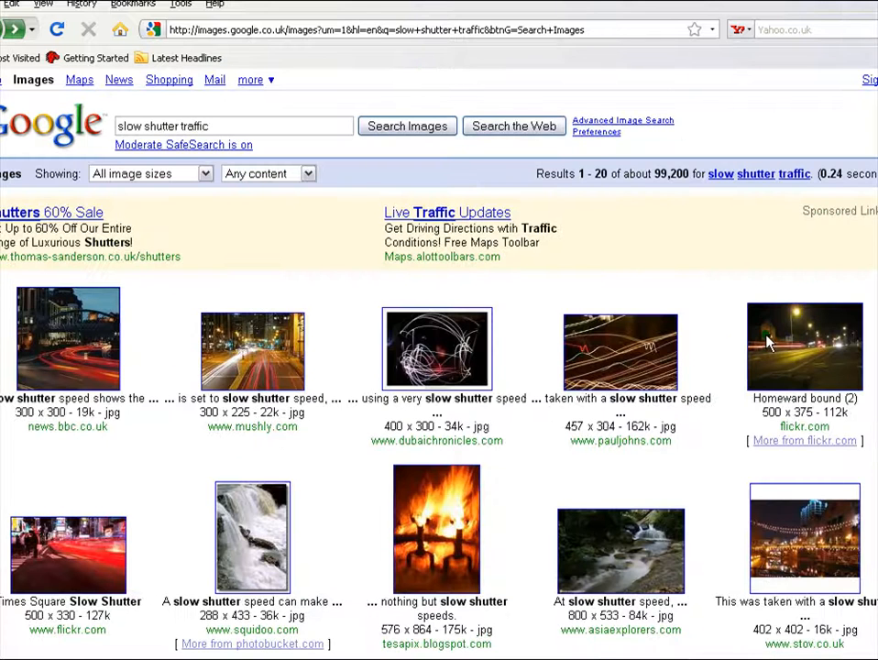
{"action": "left_click", "coordinate": [90, 358]}
{"action": "left_click", "coordinate": [24, 156]}
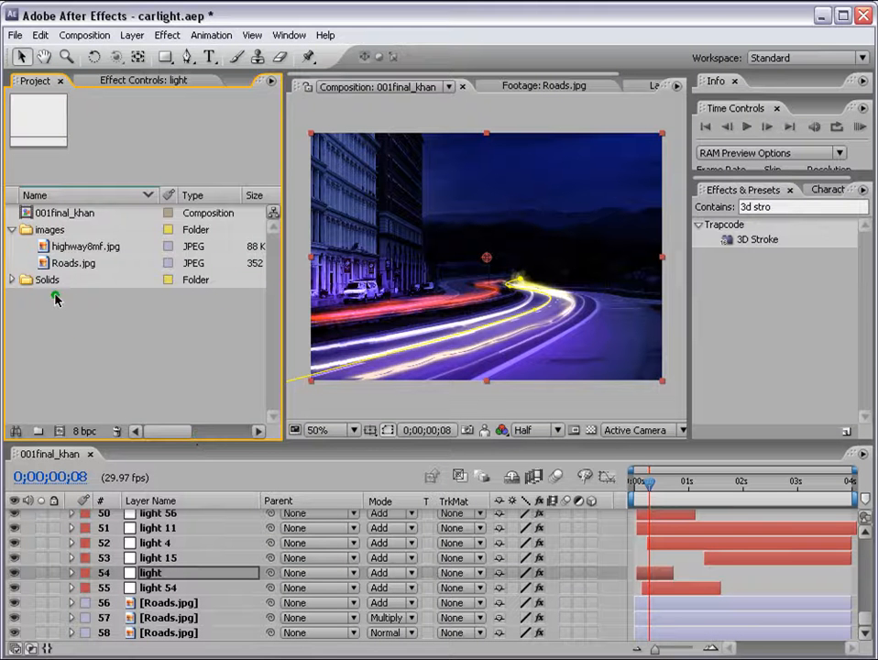
- Create a new composition from the Roads.jpg footage and move the current time to 0:00:03:16
{"action": "left_click", "coordinate": [57, 247]}
{"action": "left_click", "coordinate": [63, 266]}
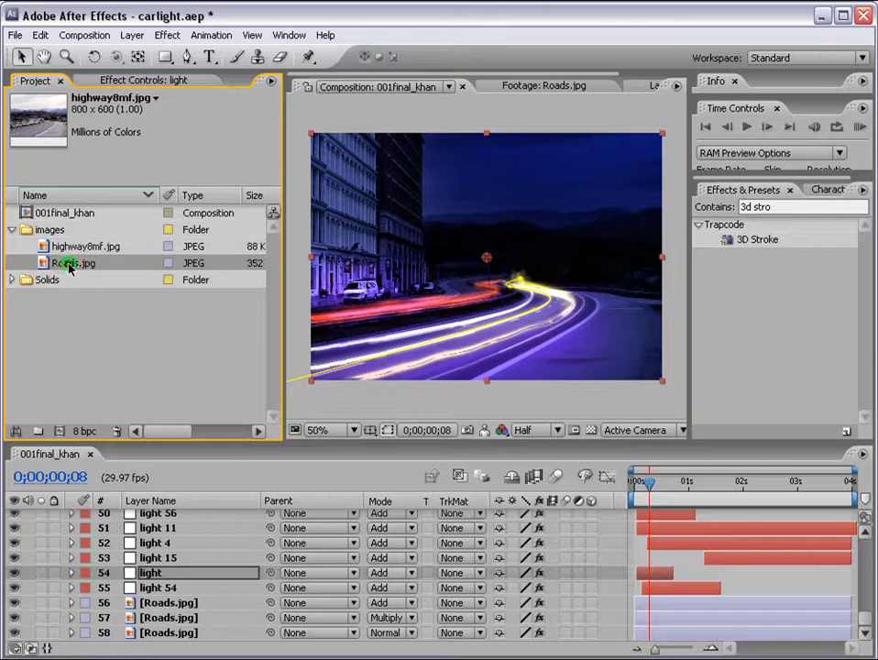
{"action": "left_click_drag", "start_coordinate": [63, 266], "coordinate": [59, 431]}
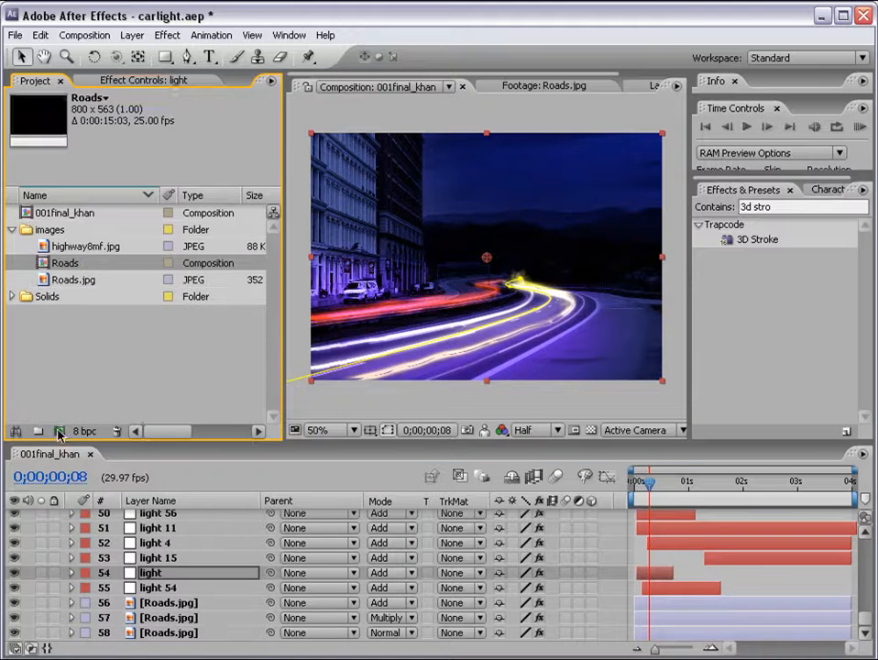
{"action": "left_click", "coordinate": [689, 483]}
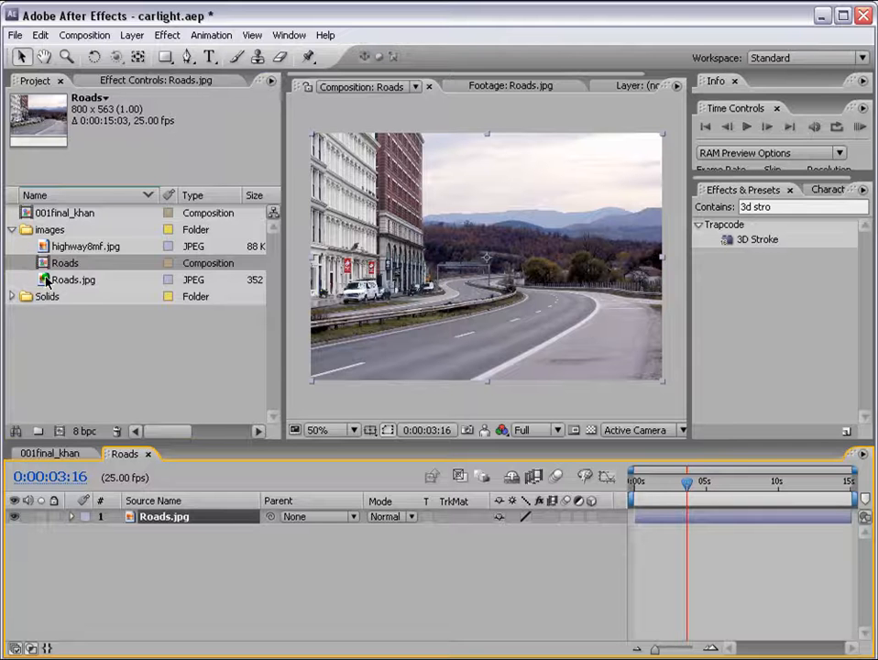
- View the original highway8mf.jpg footage and return to the Roads composition
{"action": "double_click", "coordinate": [62, 247]}
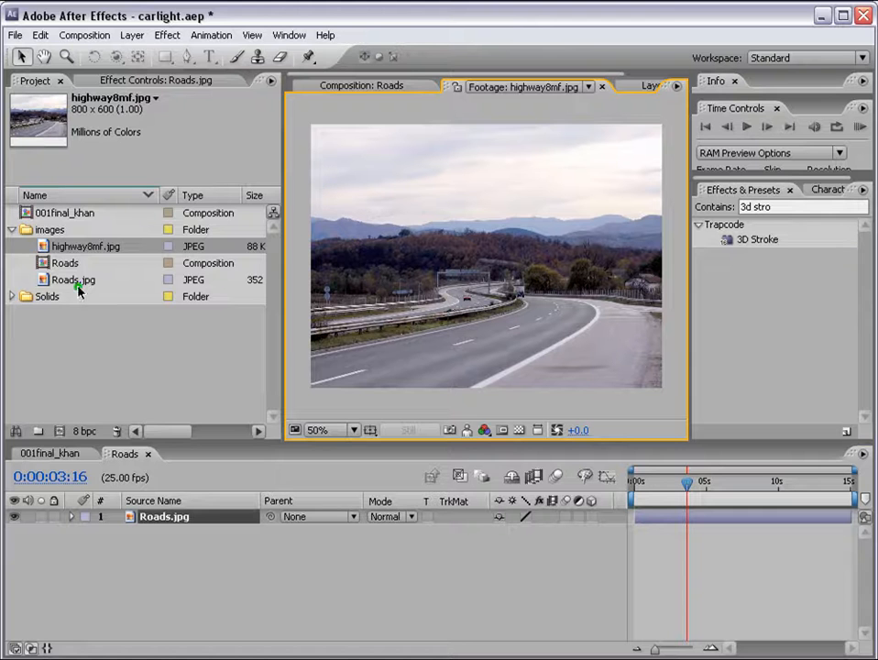
{"action": "double_click", "coordinate": [37, 264]}
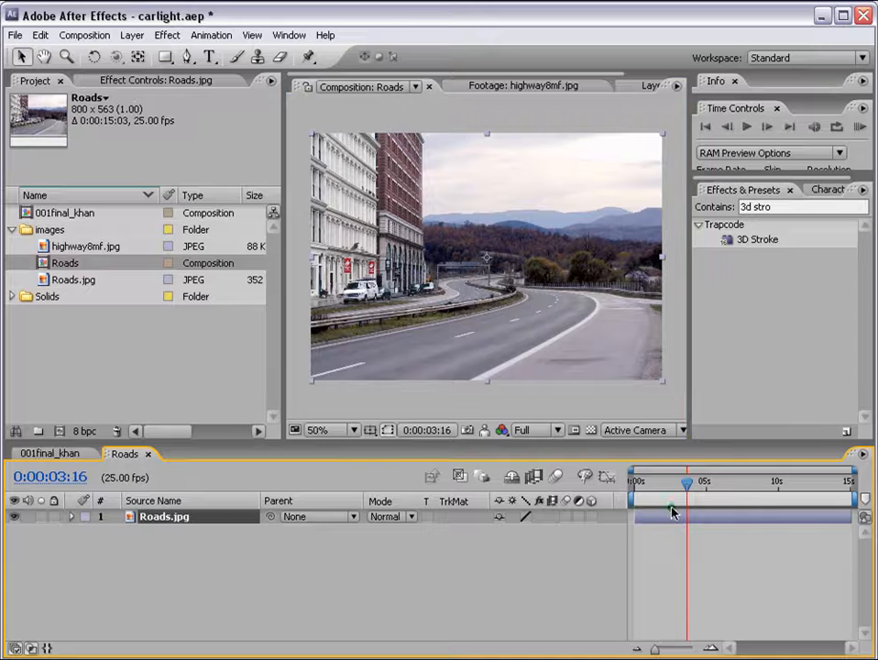
- Apply the Levels effect to the Roads.jpg layer and widen the effect settings area to fit the full histogram
{"action": "left_click", "coordinate": [775, 207]}
{"action": "type", "text": "level"}
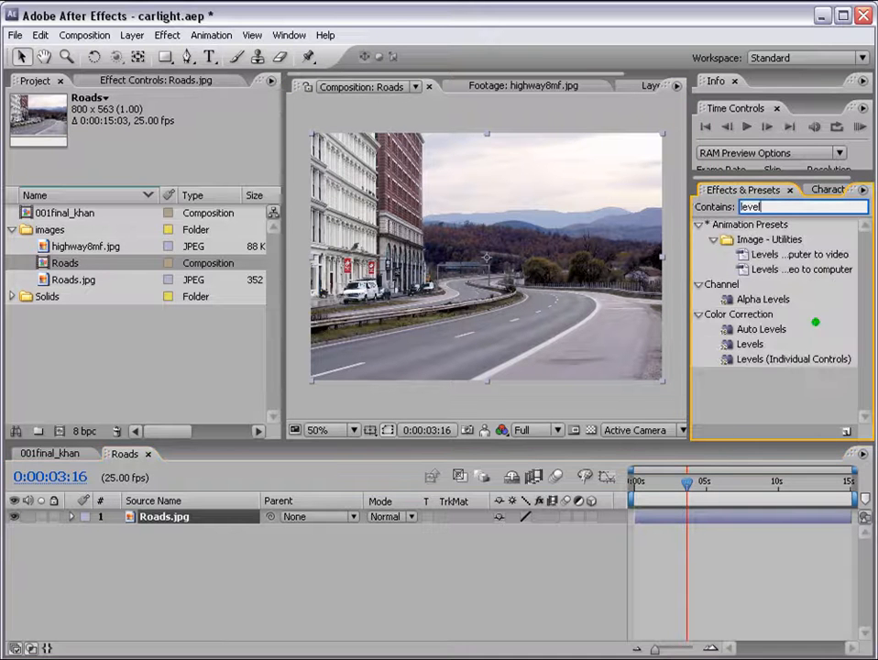
{"action": "left_click_drag", "start_coordinate": [798, 343], "coordinate": [734, 546]}
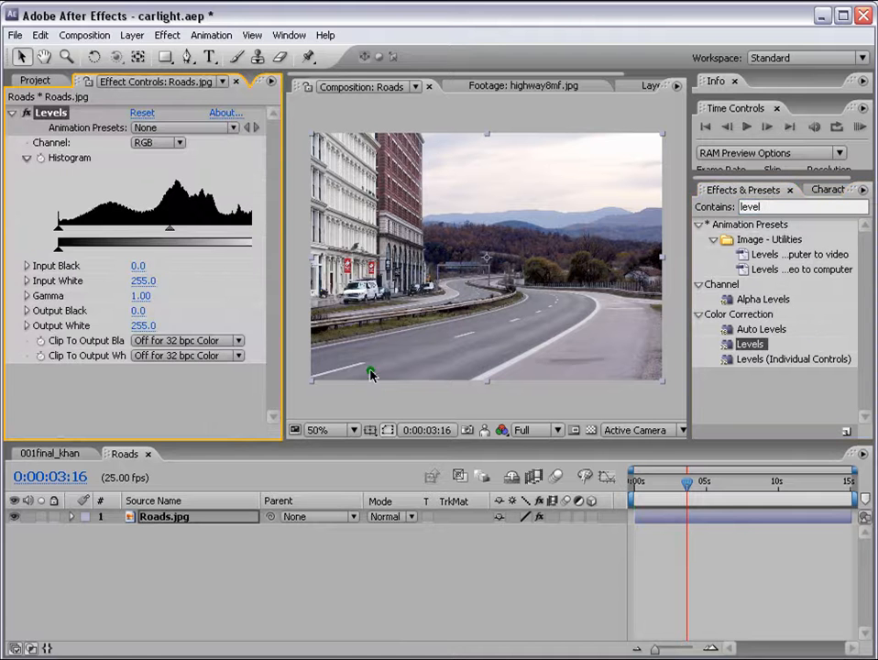
{"action": "left_click_drag", "start_coordinate": [280, 292], "coordinate": [321, 300]}
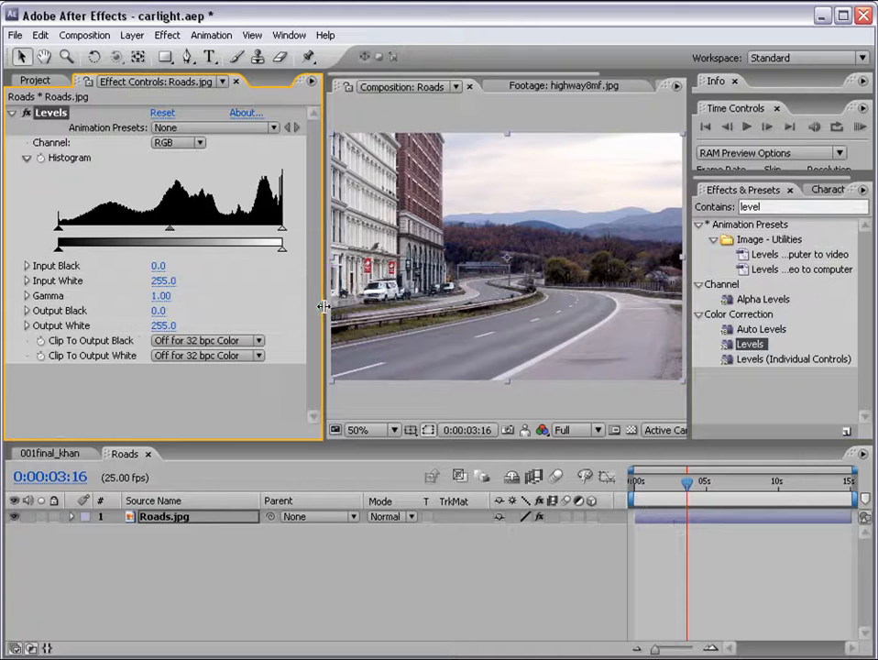
{"action": "left_click_drag", "start_coordinate": [325, 307], "coordinate": [305, 310]}
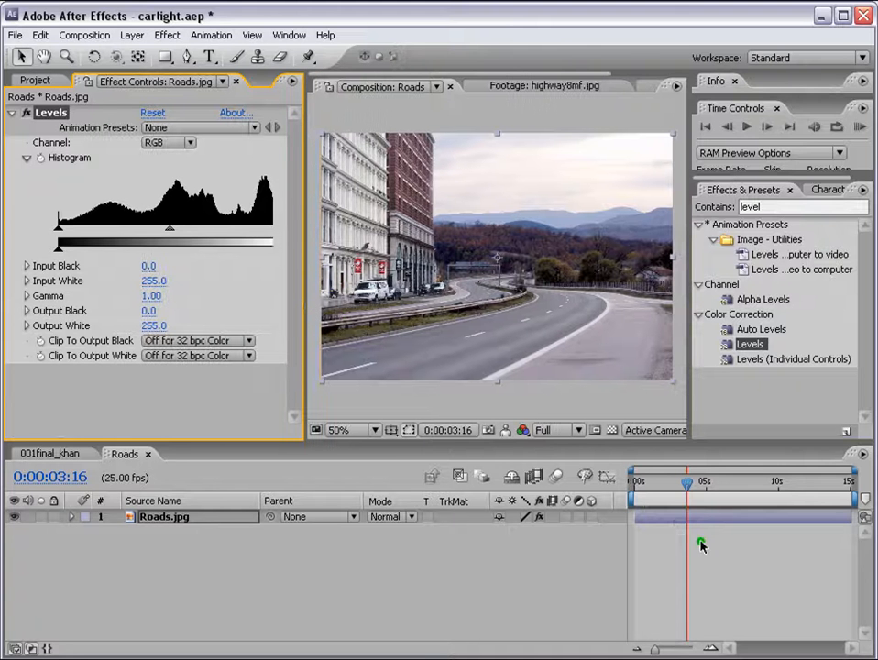
{"action": "left_click_drag", "start_coordinate": [306, 253], "coordinate": [325, 268]}
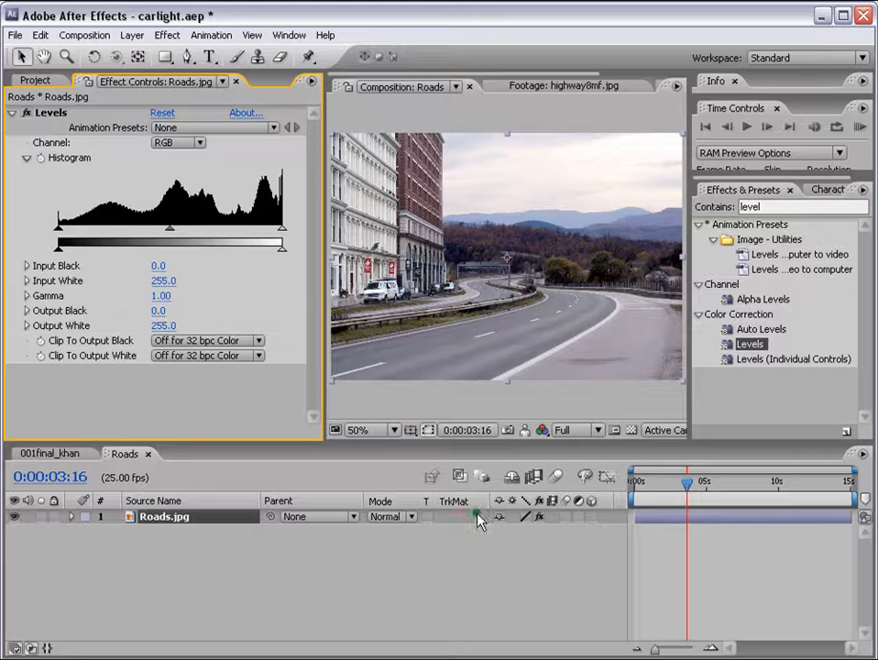
- Set the Levels Gamma to 0.50 and Output White to 142 on the Roads.jpg layer
{"action": "left_click", "coordinate": [160, 298]}
{"action": "key", "text": "Return"}
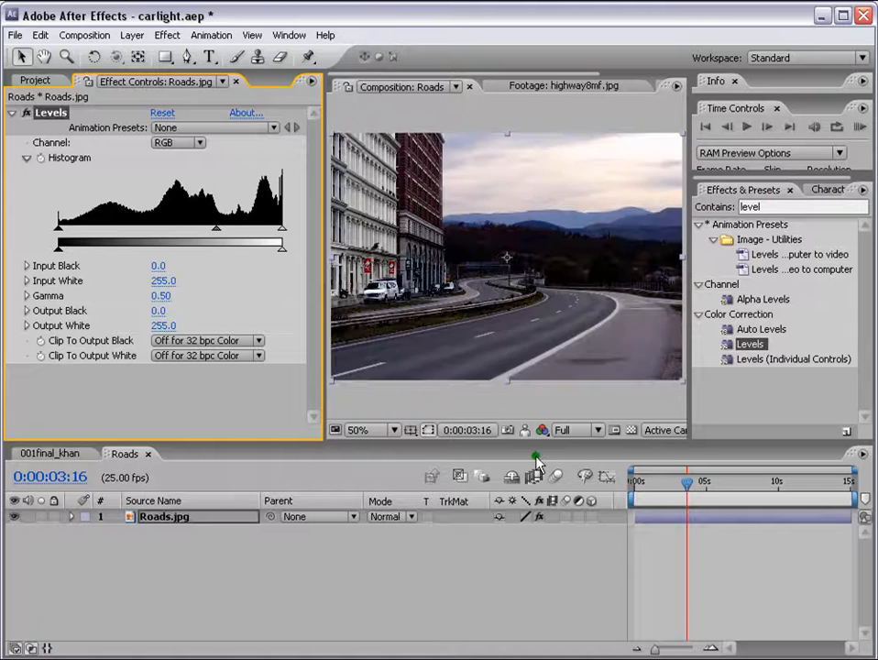
{"action": "left_click", "coordinate": [162, 328]}
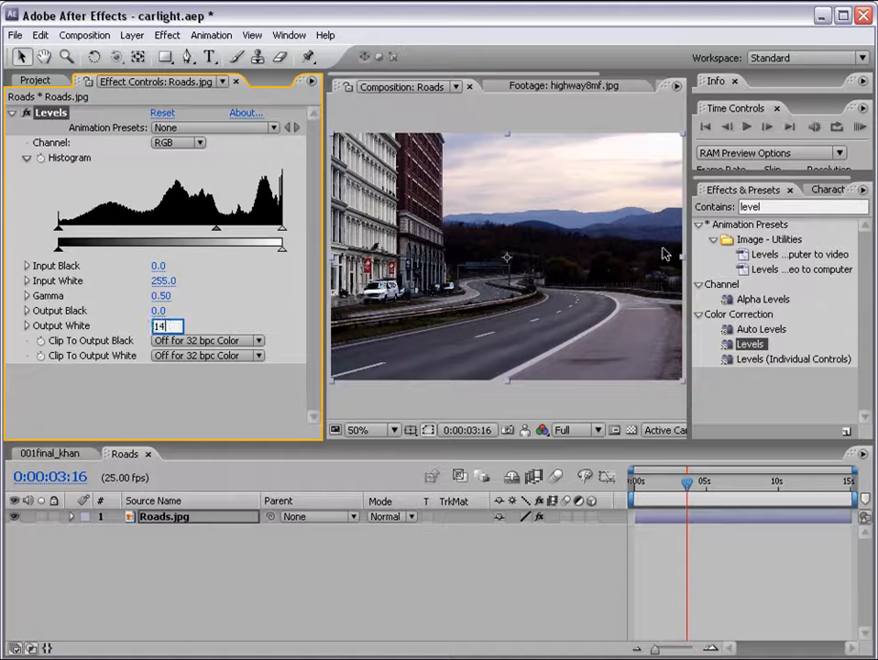
{"action": "key", "text": "Return"}
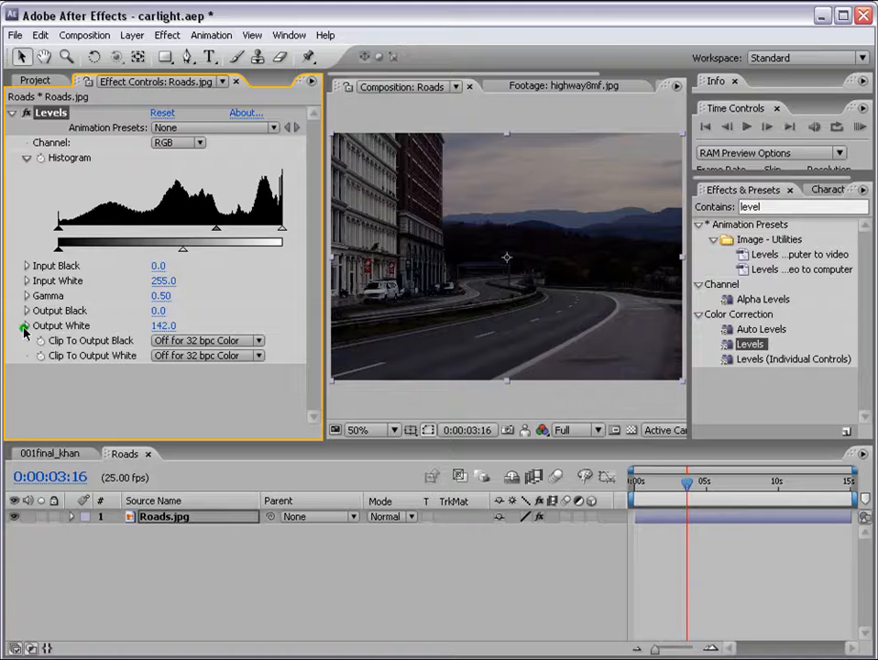
- Find the Color Balance effect by searching for "colo" and apply it to the Roads.jpg layer
{"action": "left_click", "coordinate": [770, 208]}
{"action": "double_click", "coordinate": [770, 208]}
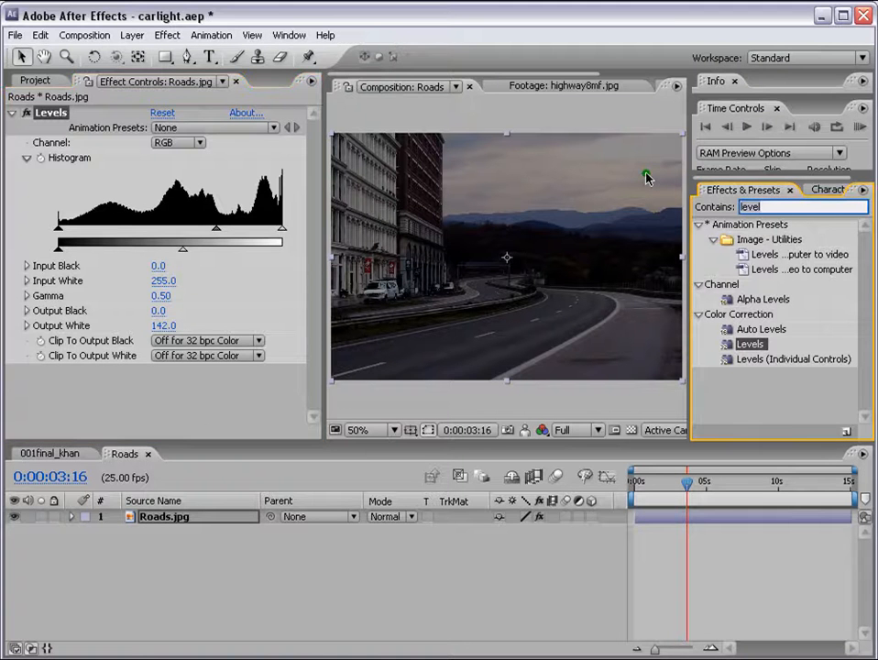
{"action": "type", "text": "colo"}
{"action": "scroll", "coordinate": [751, 358], "scroll_direction": "down", "scroll_amount": 5}
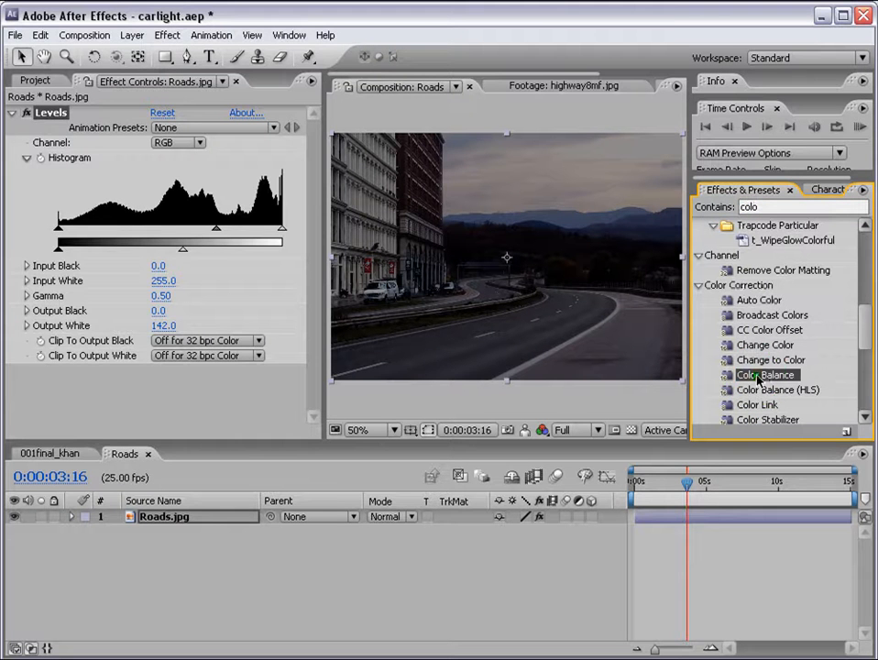
{"action": "left_click_drag", "start_coordinate": [757, 380], "coordinate": [696, 516]}
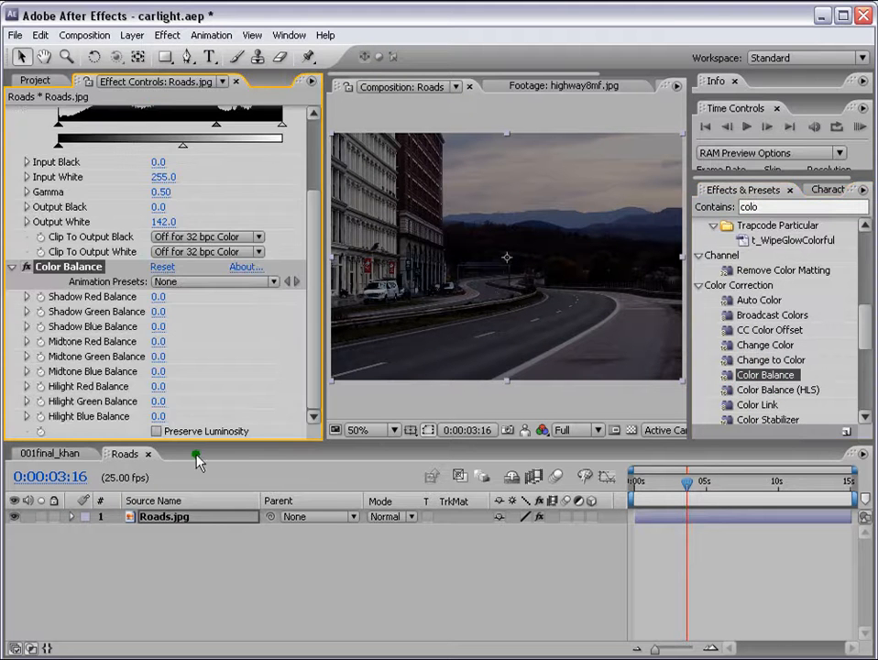
- Set the Color Balance values to Shadow Blue 51, Midtone Red -25 and Midtone Blue 65
{"action": "left_click", "coordinate": [159, 328]}
{"action": "type", "text": "51"}
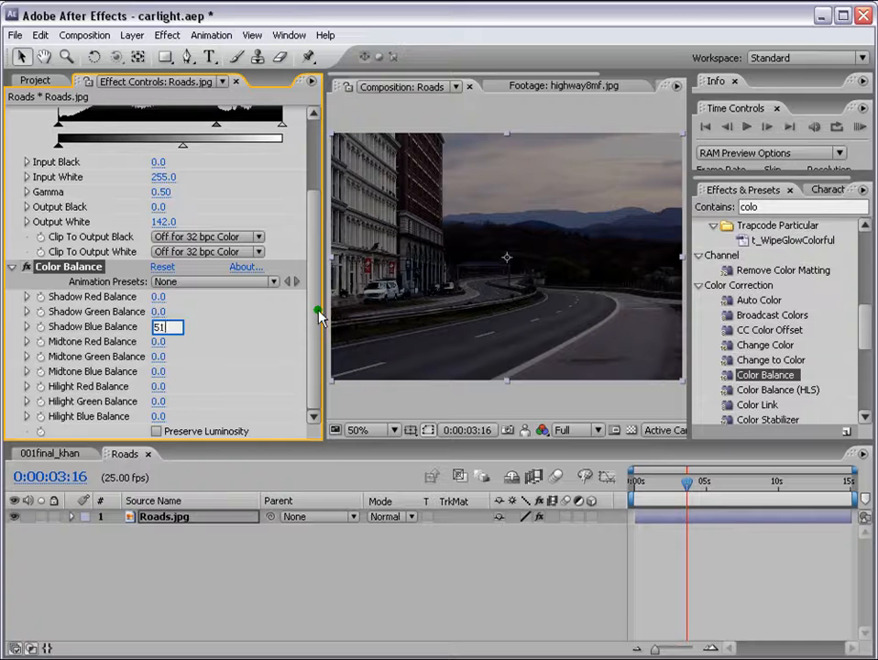
{"action": "key", "text": "Return"}
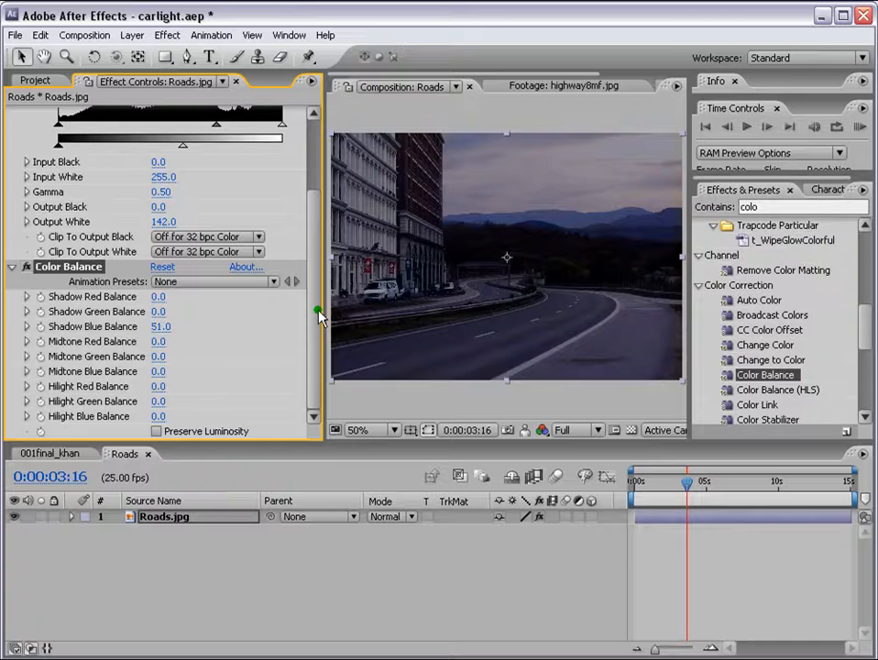
{"action": "left_click", "coordinate": [158, 342]}
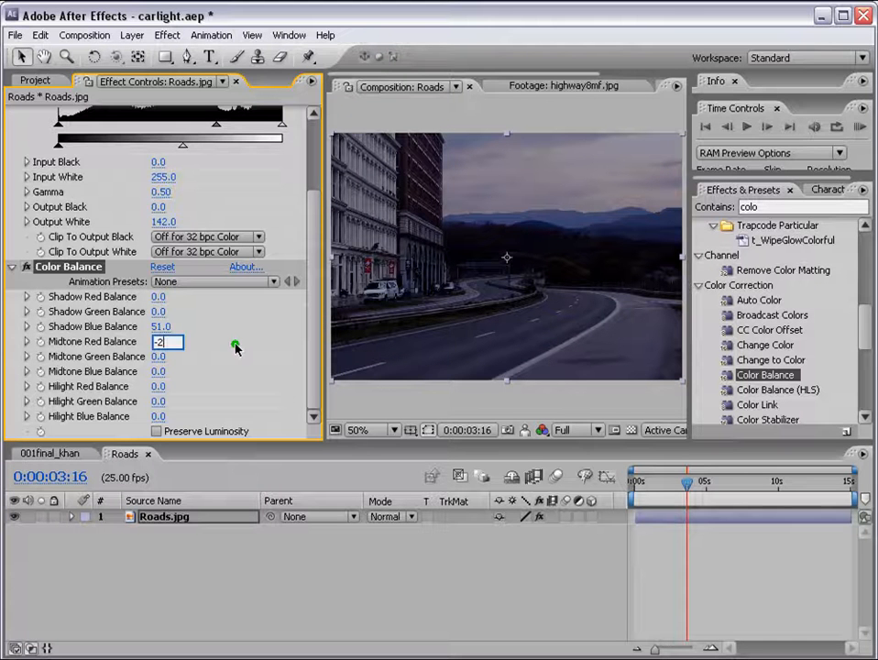
{"action": "key", "text": "Return"}
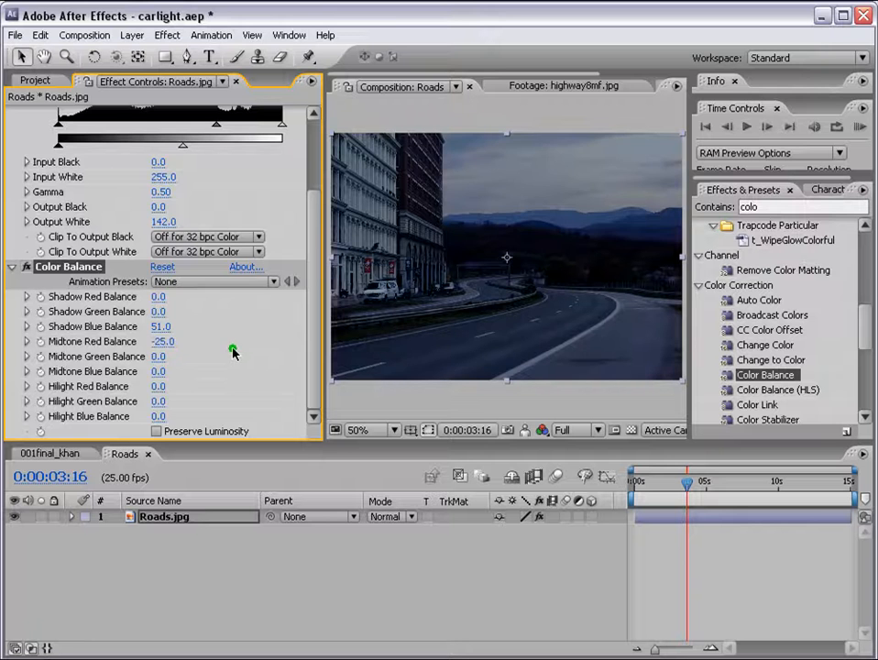
{"action": "left_click", "coordinate": [158, 371]}
{"action": "type", "text": "65"}
{"action": "key", "text": "Return"}
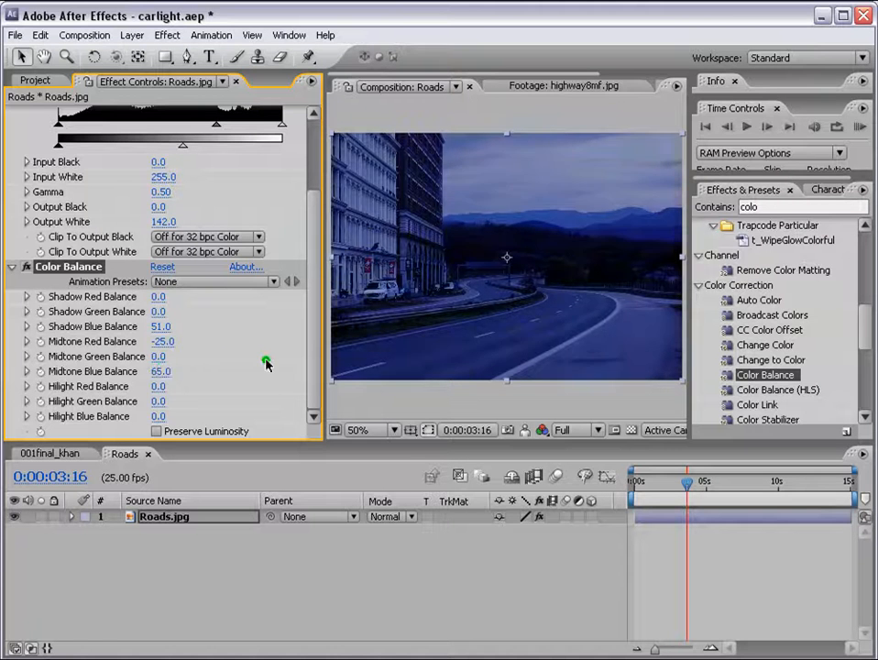
- Set the Color Balance highlights to Hilight Red -8 and Hilight Blue 11
{"action": "left_click", "coordinate": [155, 387]}
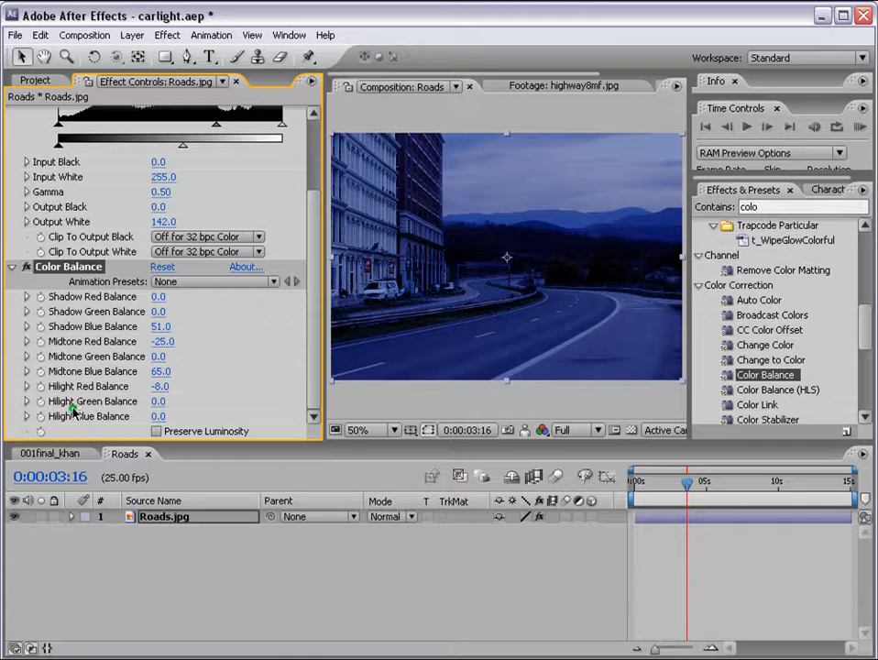
{"action": "left_click", "coordinate": [158, 418]}
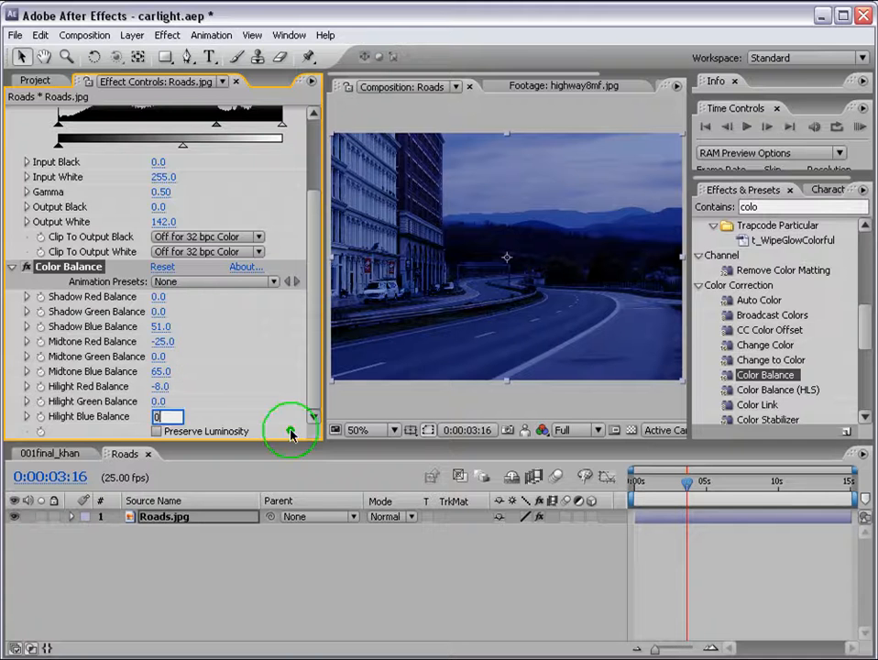
{"action": "type", "text": "11"}
{"action": "left_click", "coordinate": [772, 500]}
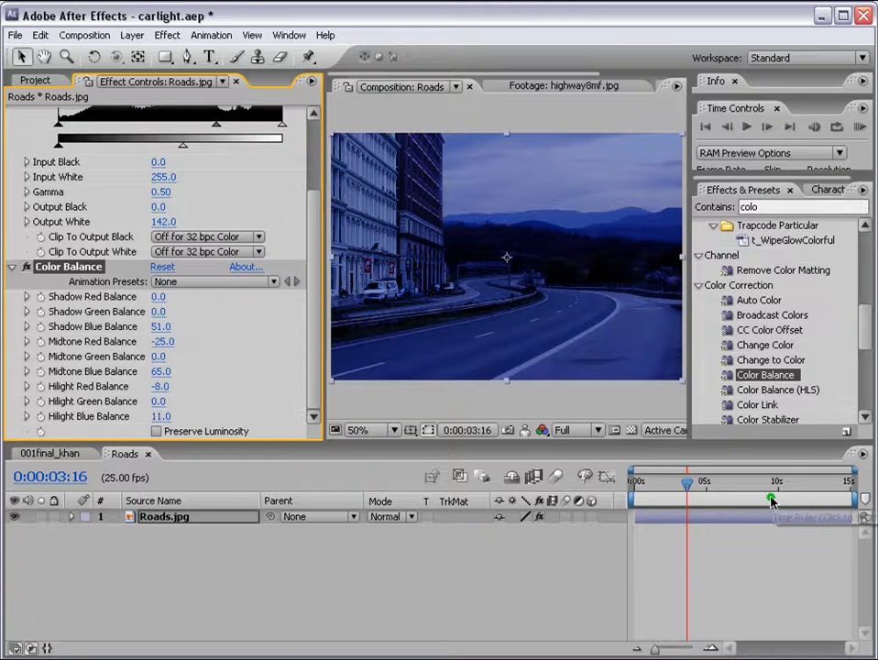
- Search for the Curves effect and apply it to the Roads.jpg layer
{"action": "left_click", "coordinate": [793, 210]}
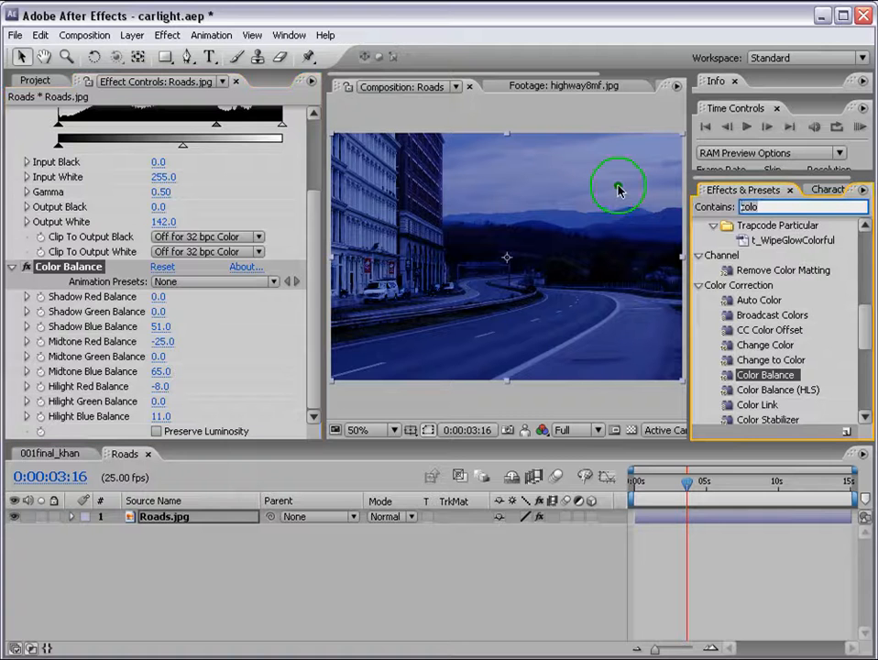
{"action": "type", "text": "curves"}
{"action": "left_click_drag", "start_coordinate": [747, 286], "coordinate": [678, 532]}
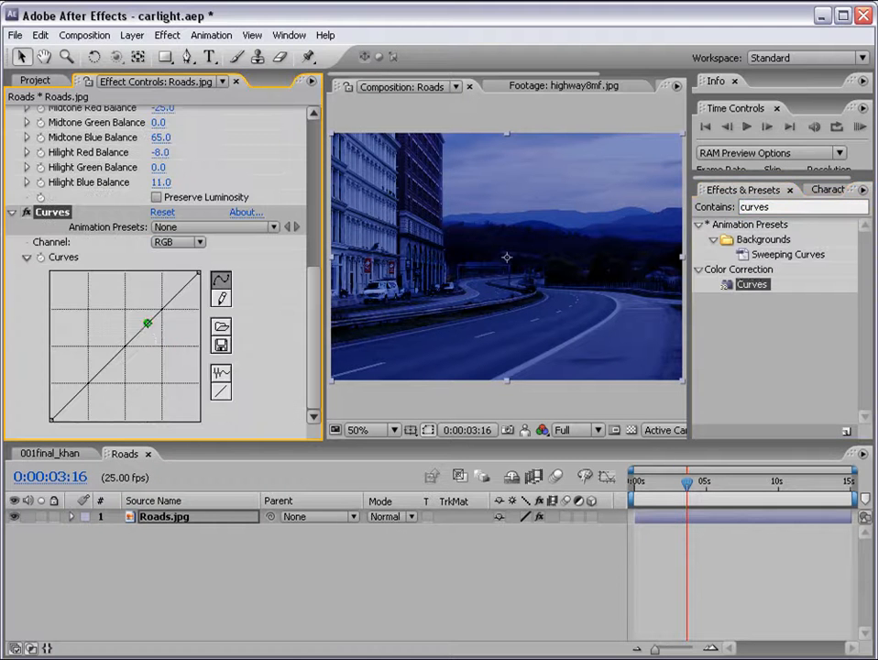
- Reshape the RGB curve of the Curves effect to deepen the shadows and midtones and clip the highlights before the white end
{"action": "left_click_drag", "start_coordinate": [147, 323], "coordinate": [171, 276]}
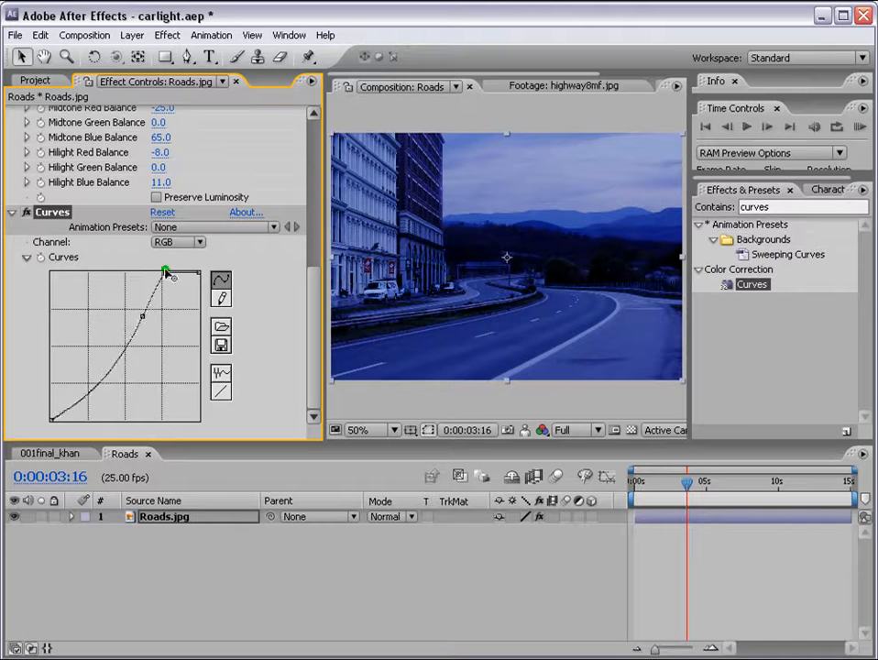
{"action": "left_click_drag", "start_coordinate": [142, 316], "coordinate": [150, 312]}
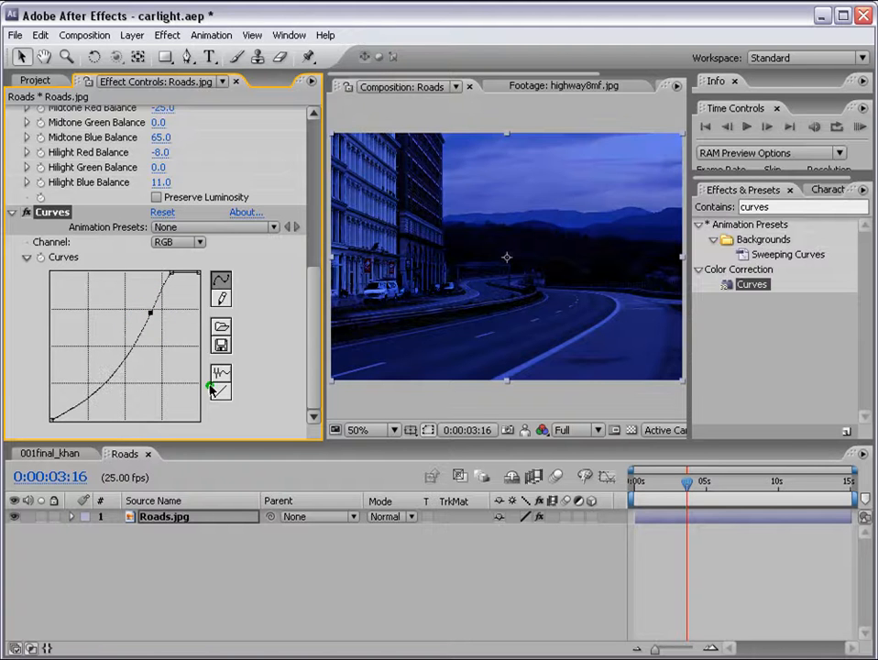
- Find the Hue/Saturation effect, apply it to the Roads.jpg layer and set its Master Saturation to -26
{"action": "left_click", "coordinate": [780, 206]}
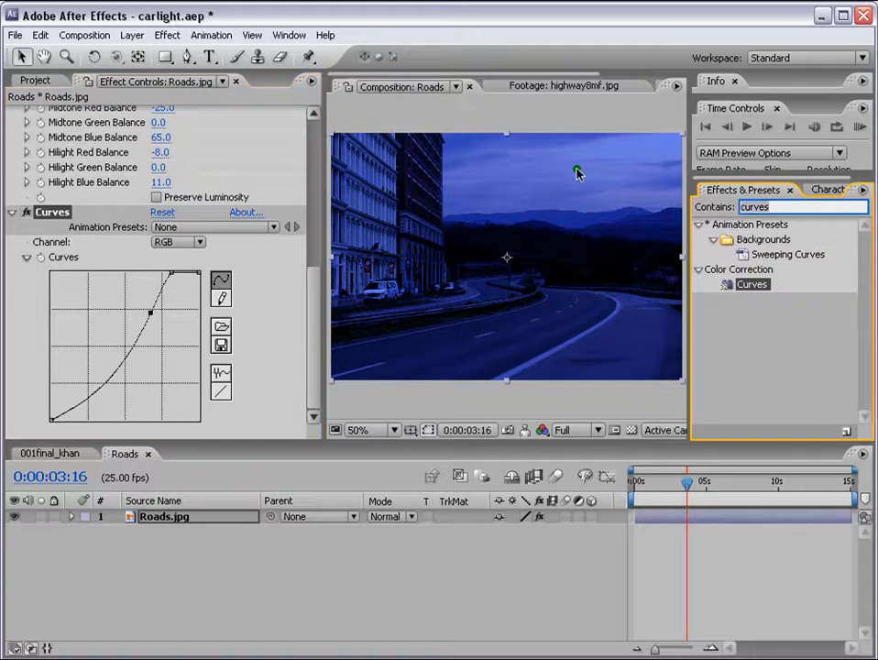
{"action": "type", "text": "hue"}
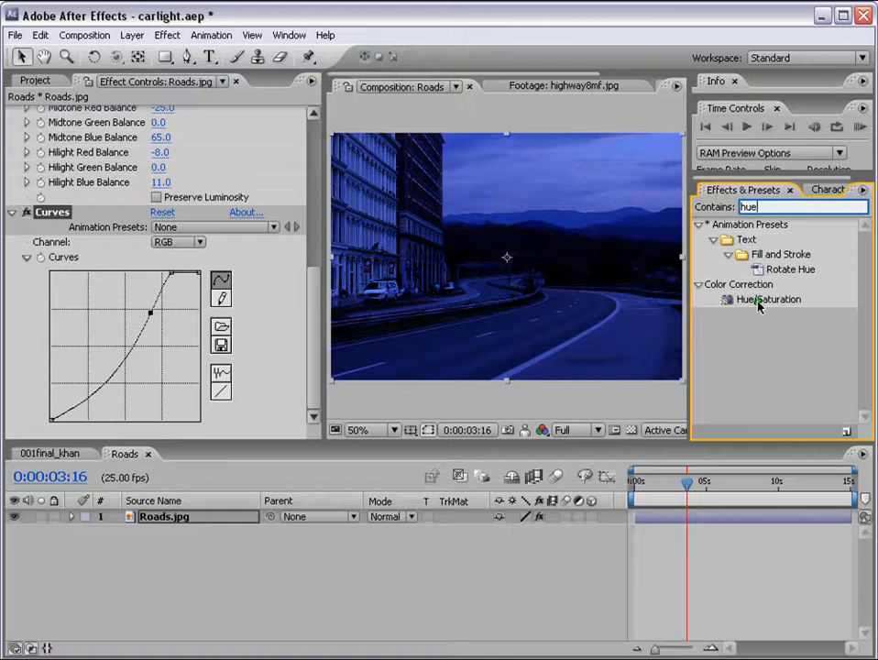
{"action": "left_click_drag", "start_coordinate": [761, 300], "coordinate": [677, 519]}
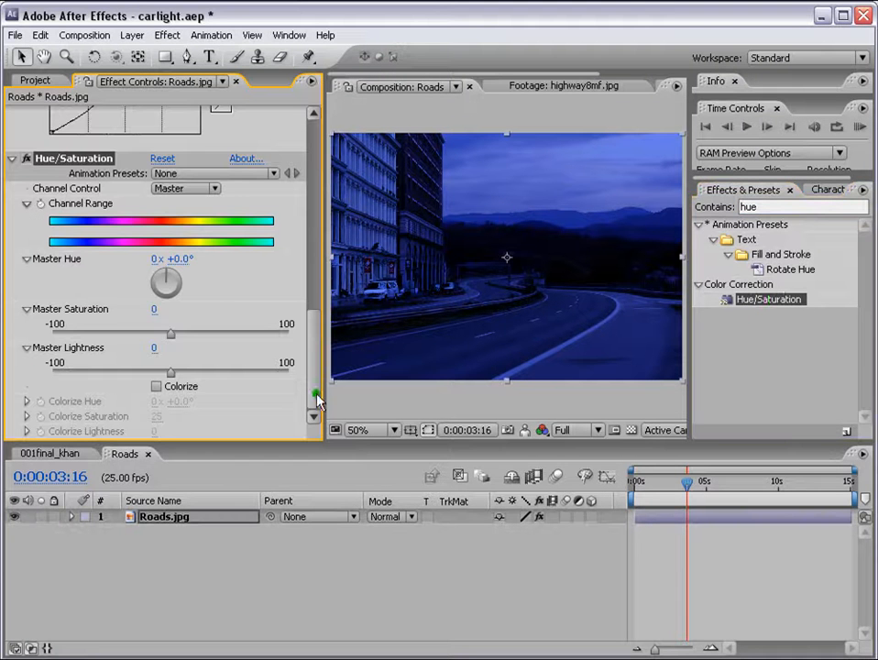
{"action": "left_click_drag", "start_coordinate": [171, 335], "coordinate": [131, 334]}
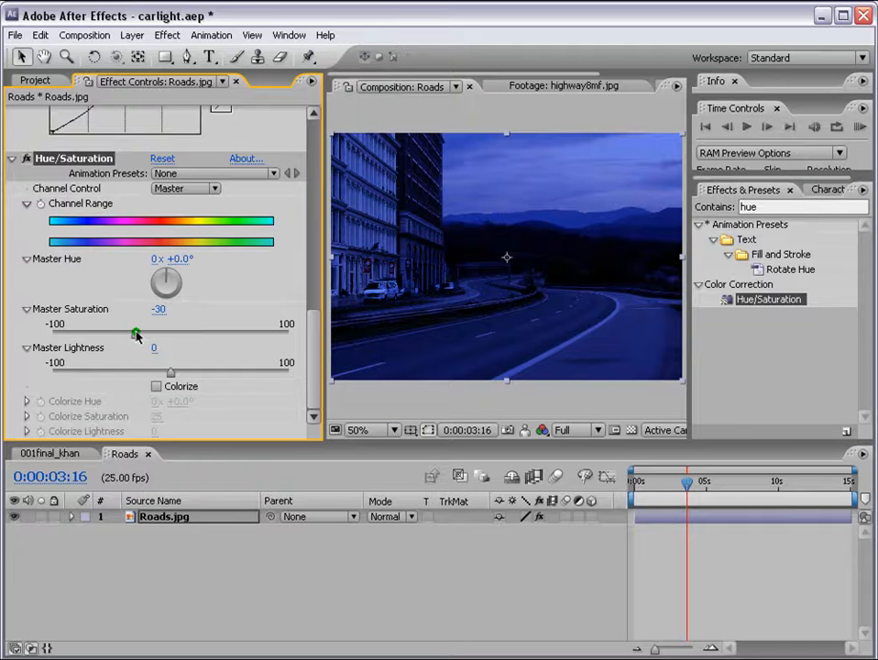
{"action": "mouse_move", "coordinate": [135, 334]}
{"action": "left_mouse_down"}
{"action": "mouse_move", "coordinate": [122, 335]}
{"action": "mouse_move", "coordinate": [145, 337]}
{"action": "left_mouse_up"}
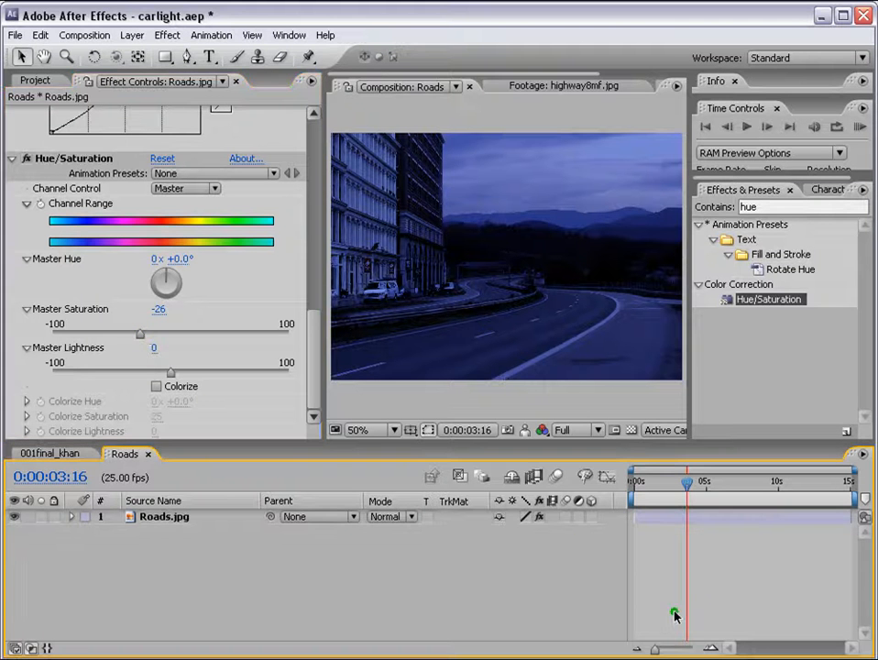
- Duplicate the Roads.jpg layer and enable Colorize in the duplicate's Hue/Saturation effect
{"action": "left_click_drag", "start_coordinate": [326, 269], "coordinate": [245, 269]}
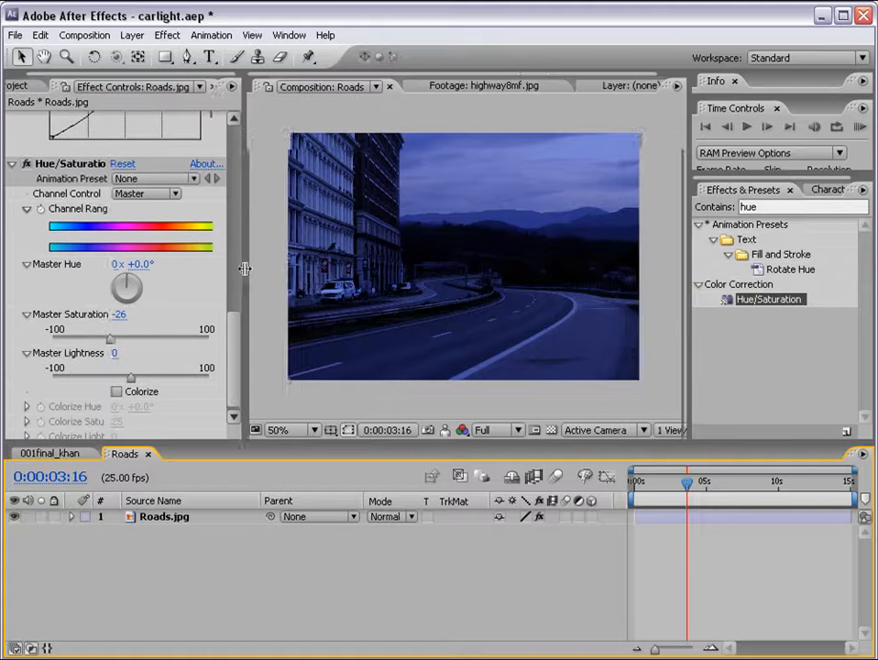
{"action": "left_click", "coordinate": [662, 519]}
{"action": "key", "text": "ctrl+d"}
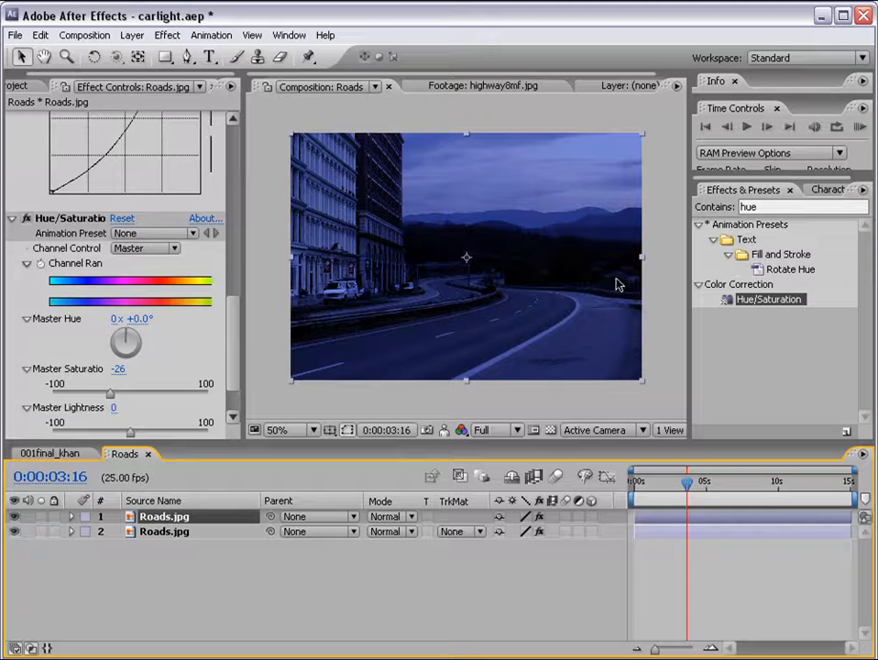
{"action": "scroll", "coordinate": [124, 406], "scroll_direction": "down", "scroll_amount": 2}
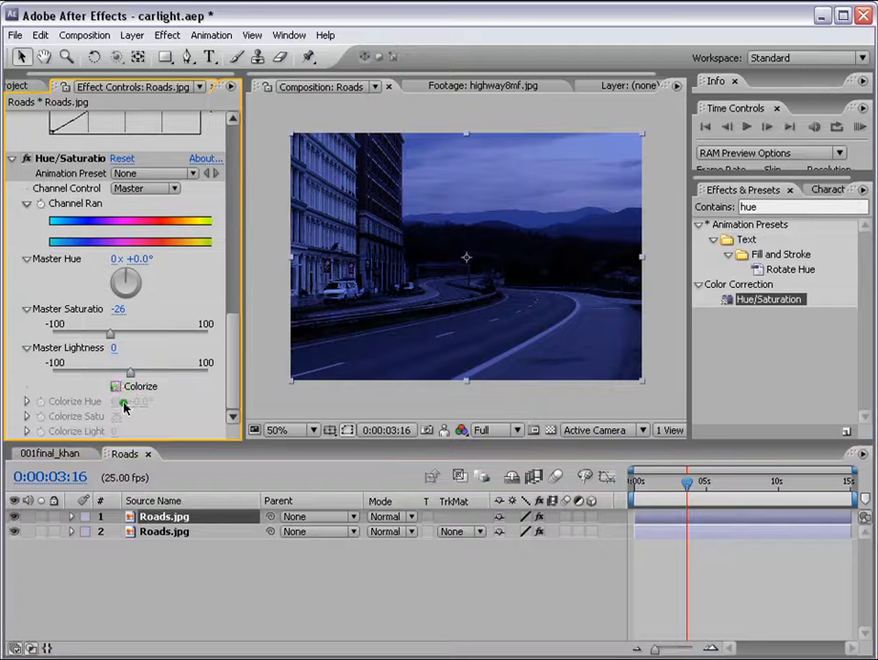
{"action": "left_click", "coordinate": [116, 386]}
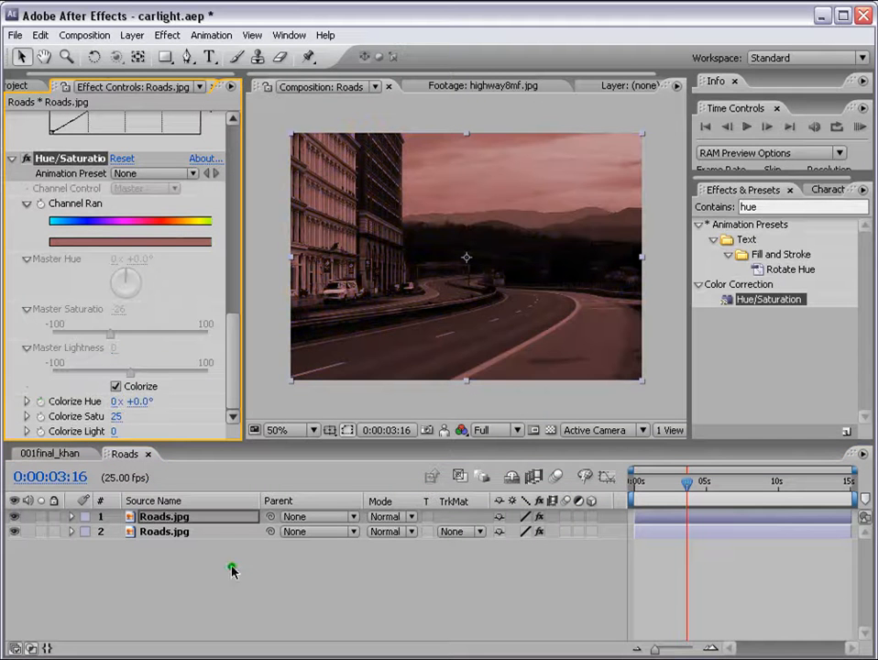
- Add the expression wiggle(10,100) to Colorize Hue on the top Roads.jpg layer and preview the flicker
{"action": "left_click", "coordinate": [41, 403], "text": "alt"}
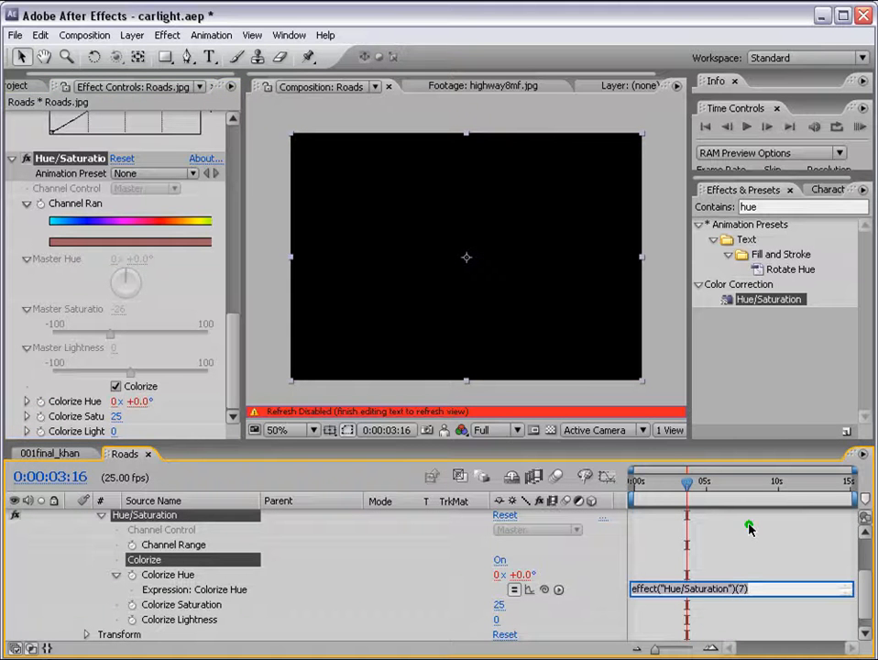
{"action": "type", "text": "wiggle"}
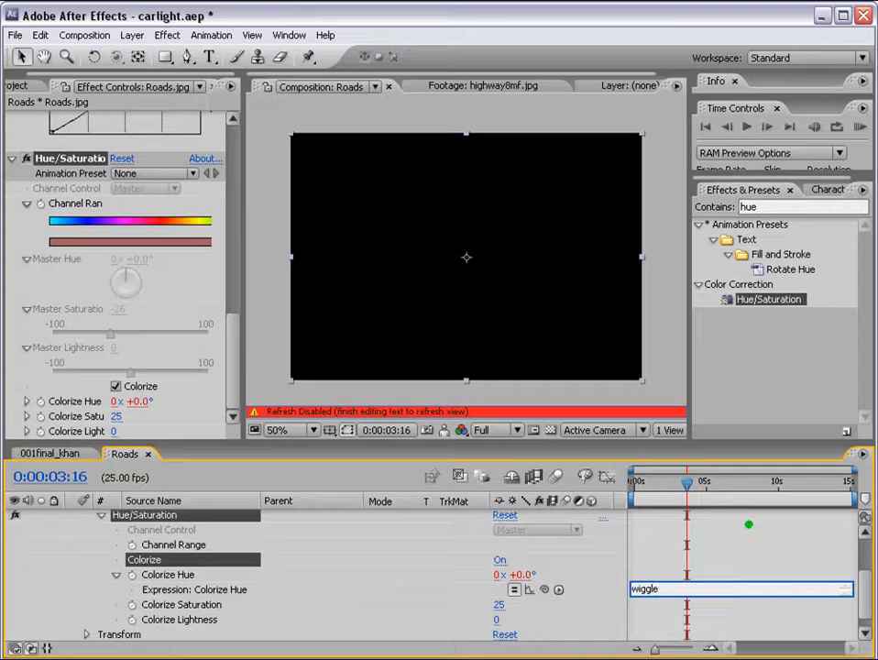
{"action": "type", "text": "(10,100)"}
{"action": "left_click", "coordinate": [749, 529]}
{"action": "left_click", "coordinate": [861, 126]}
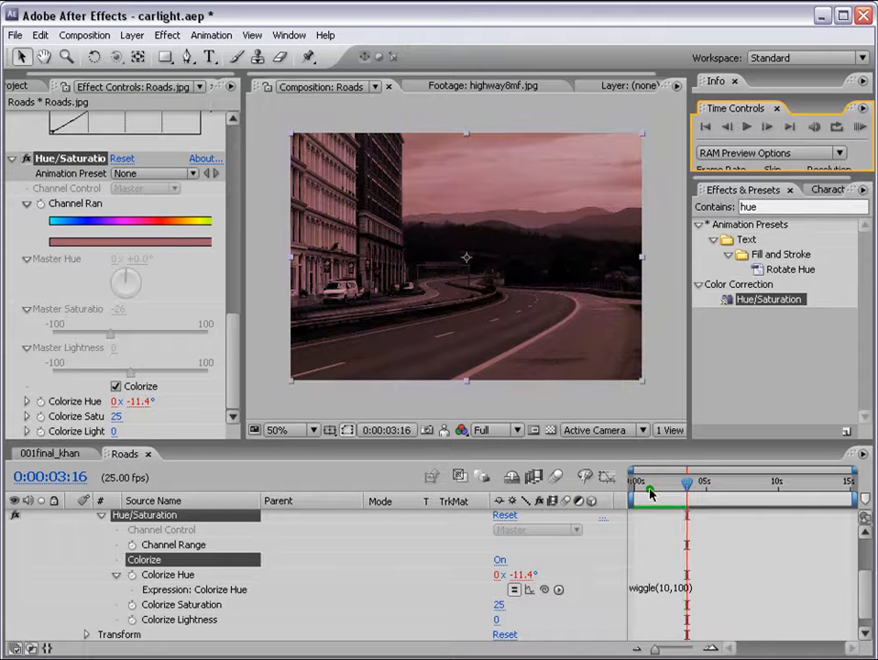
- Go to 0:00:01:01 and set the blending mode of the top Roads.jpg layer to Add
{"action": "left_click", "coordinate": [649, 491]}
{"action": "right_click", "coordinate": [188, 518]}
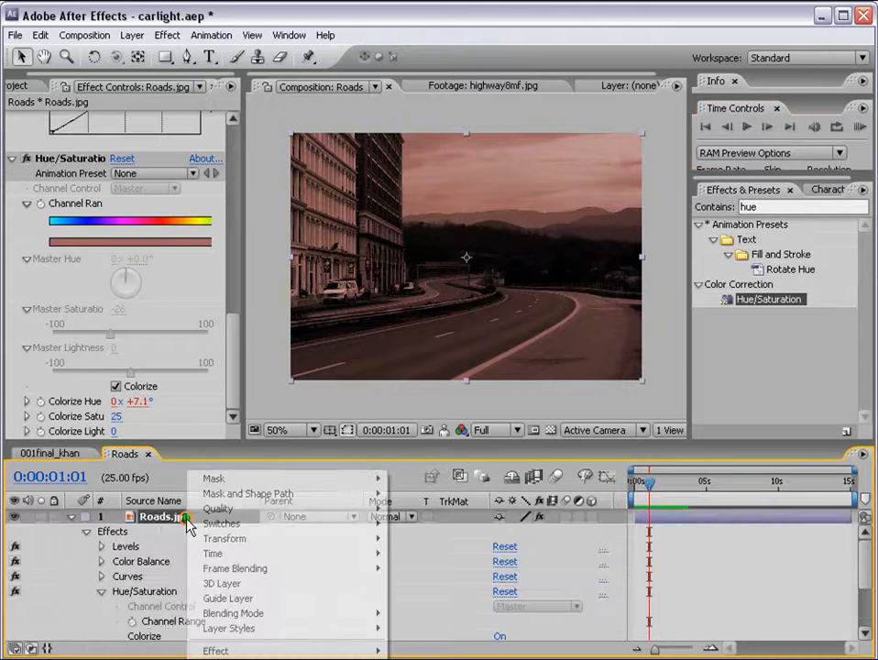
{"action": "mouse_move", "coordinate": [241, 613]}
{"action": "left_click", "coordinate": [438, 187]}
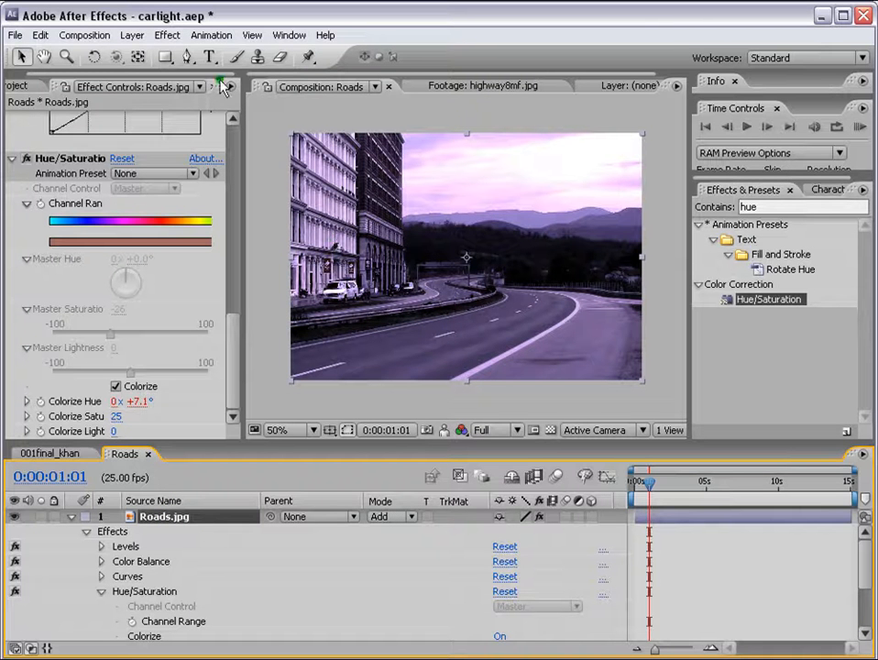
- Draw a closed Pen mask on the top Roads.jpg layer around the parked white car and the building's ground floor
{"action": "left_click", "coordinate": [187, 57]}
{"action": "left_click", "coordinate": [310, 261]}
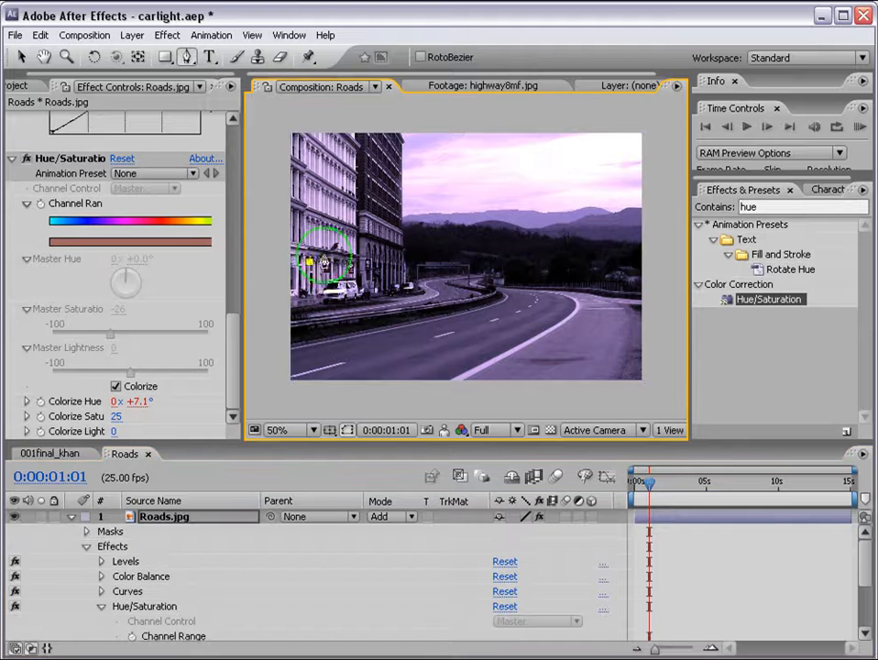
{"action": "mouse_move", "coordinate": [332, 246]}
{"action": "left_mouse_down"}
{"action": "mouse_move", "coordinate": [353, 241]}
{"action": "mouse_move", "coordinate": [389, 259]}
{"action": "mouse_move", "coordinate": [410, 287]}
{"action": "mouse_move", "coordinate": [395, 300]}
{"action": "left_mouse_up"}
{"action": "left_click_drag", "start_coordinate": [354, 306], "coordinate": [314, 306]}
{"action": "left_click", "coordinate": [301, 267]}
{"action": "left_click", "coordinate": [310, 262]}
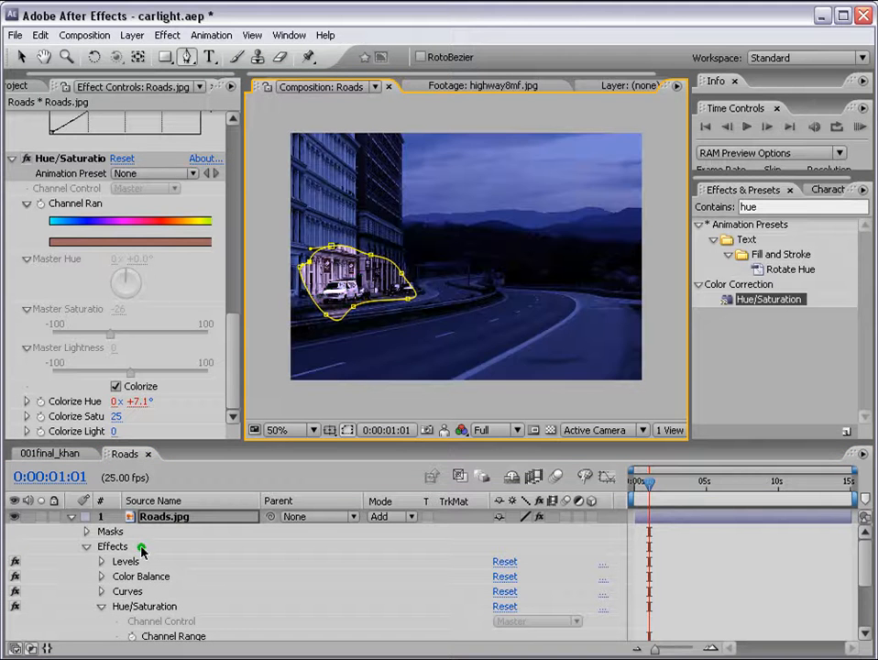
- Set the Mask Feather of the mask around the parked car to 101 pixels
{"action": "key", "text": "f"}
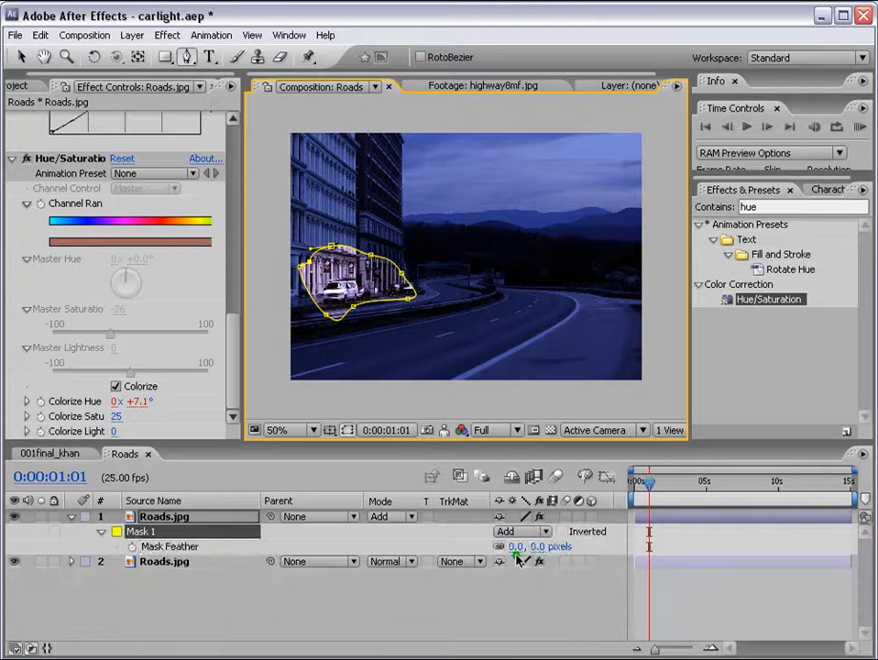
{"action": "left_click_drag", "start_coordinate": [525, 547], "coordinate": [591, 557]}
{"action": "left_click_drag", "start_coordinate": [575, 573], "coordinate": [586, 555]}
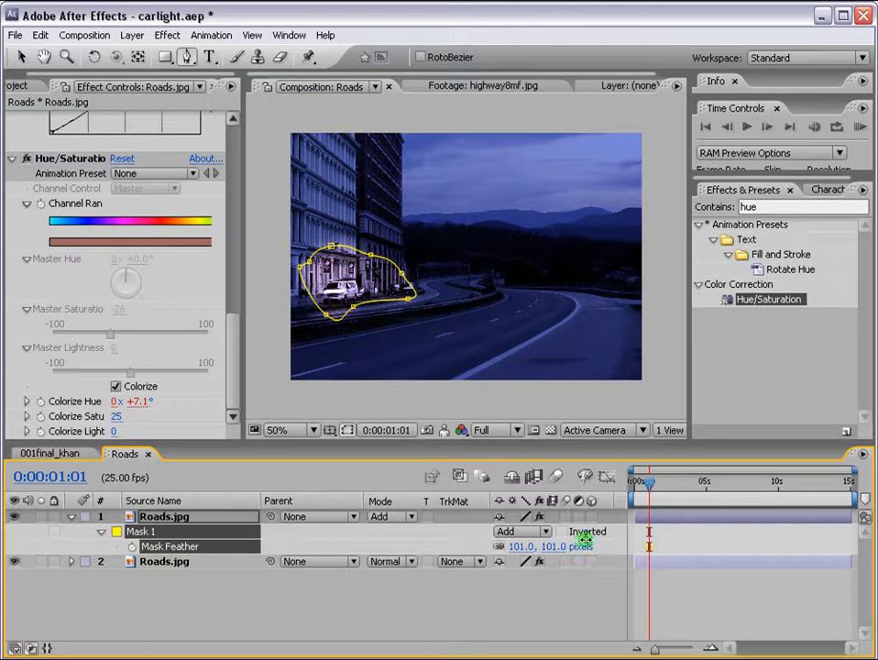
- Draw a second closed Pen mask on the top Roads.jpg layer around the curving road in the foreground
{"action": "left_click", "coordinate": [503, 300]}
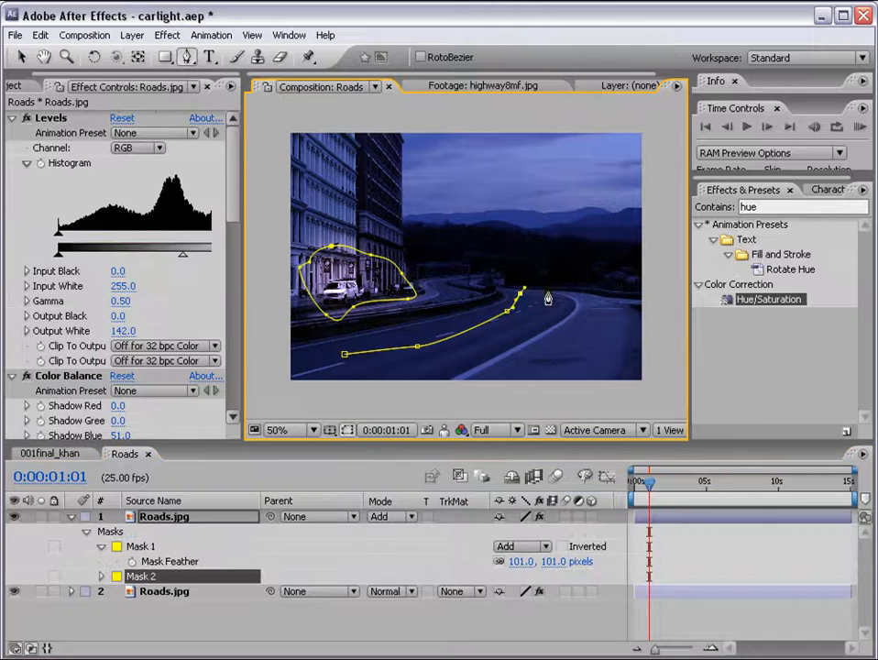
{"action": "left_click", "coordinate": [553, 292]}
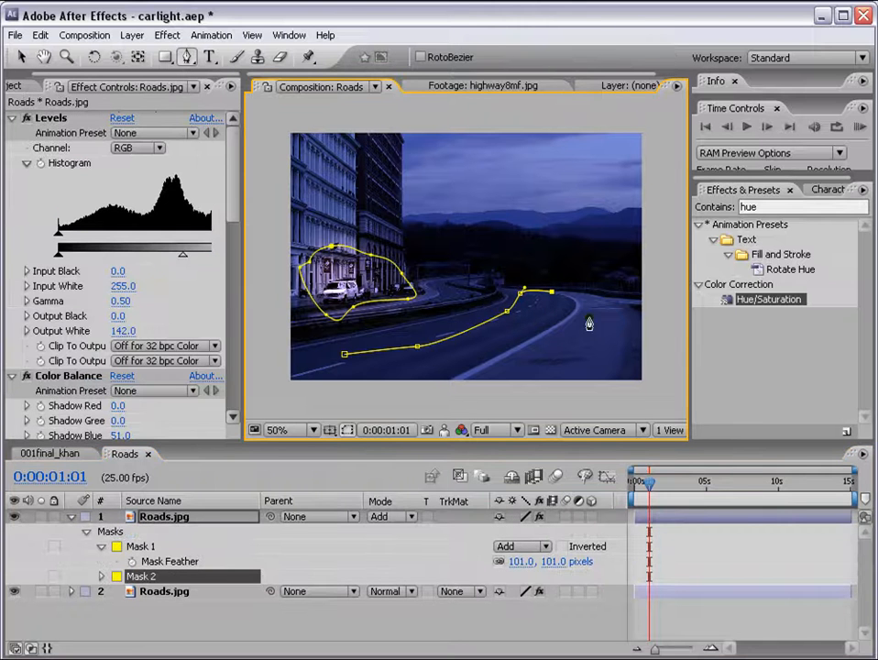
{"action": "left_click", "coordinate": [588, 317]}
{"action": "left_click", "coordinate": [555, 352]}
{"action": "left_click", "coordinate": [518, 362]}
{"action": "left_click", "coordinate": [503, 367]}
{"action": "left_click", "coordinate": [428, 372]}
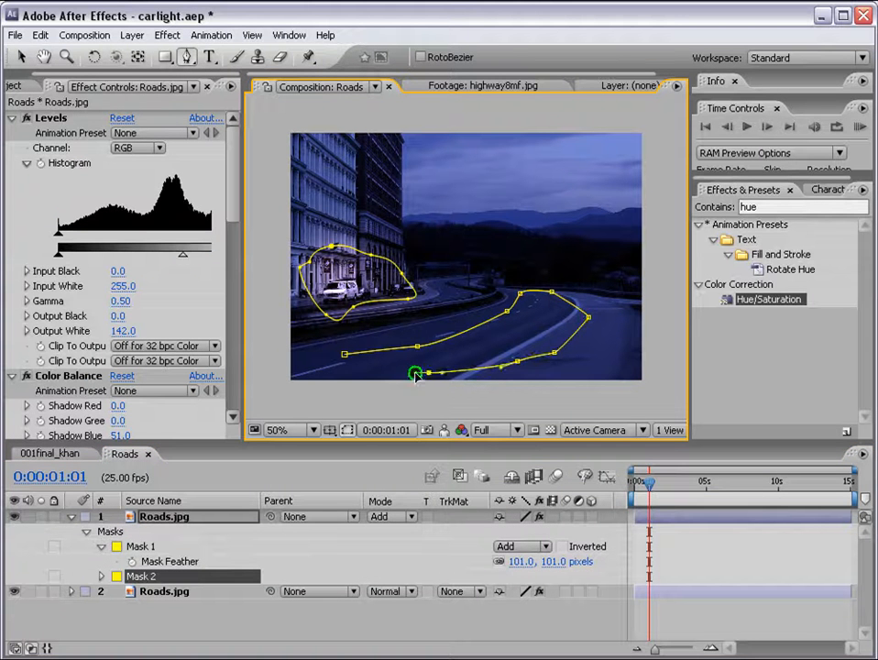
{"action": "left_click", "coordinate": [344, 355]}
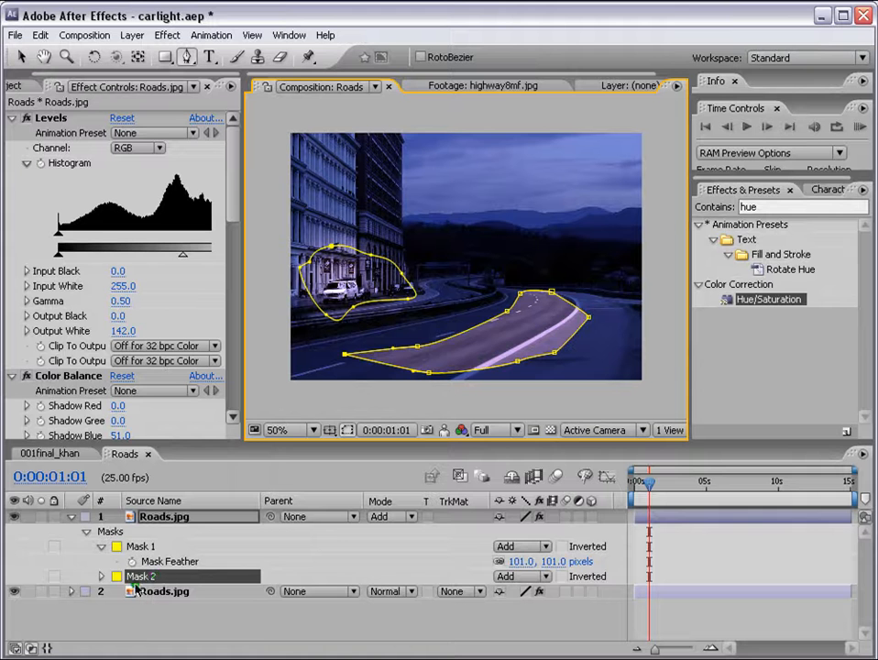
- Set the Mask Feather of the road mask to 101 pixels and preview the animation
{"action": "key", "text": "f"}
{"action": "key", "text": "f"}
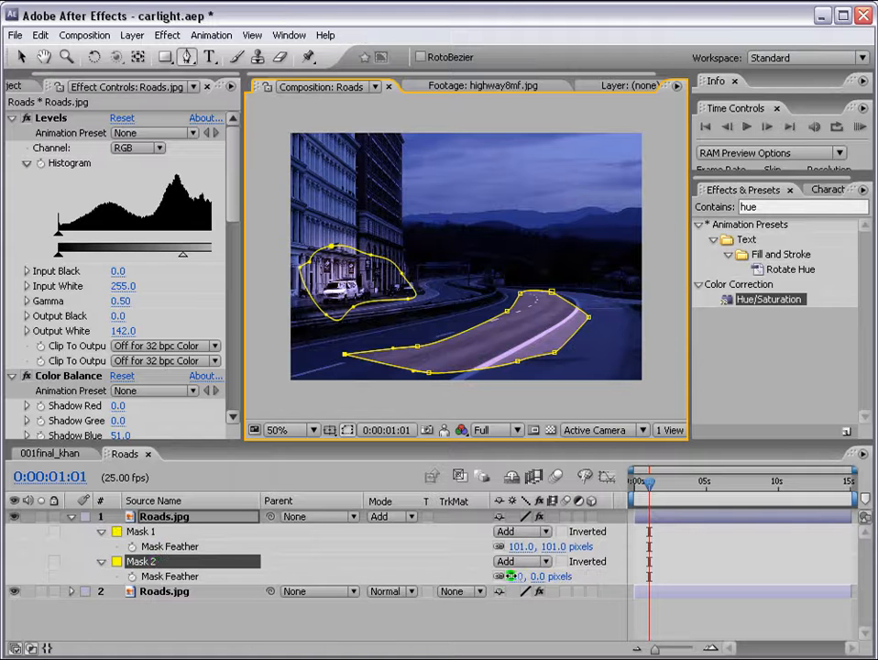
{"action": "left_click_drag", "start_coordinate": [513, 578], "coordinate": [600, 579]}
{"action": "left_click", "coordinate": [701, 614]}
{"action": "left_click", "coordinate": [859, 127]}
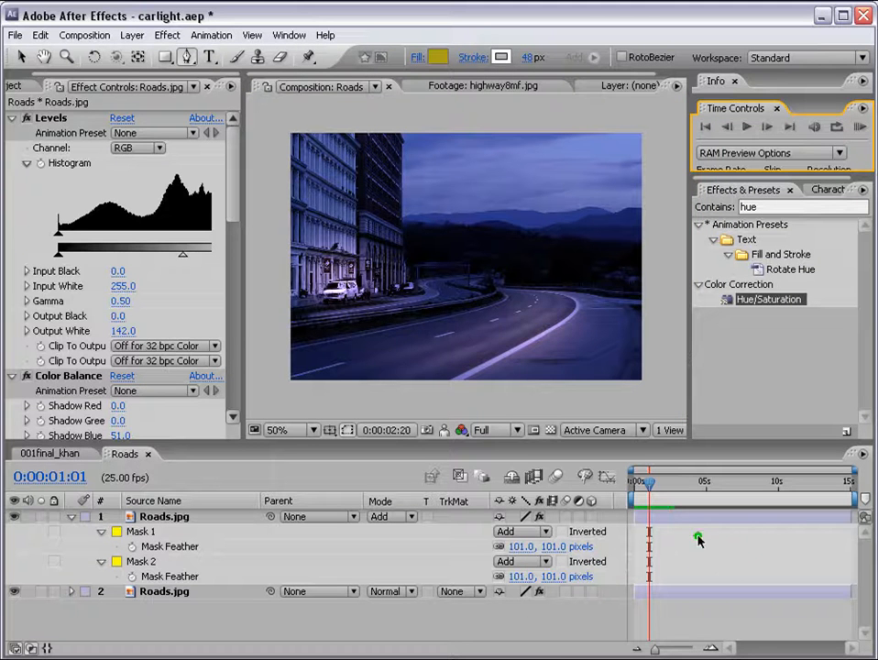
- Duplicate the bottom Roads.jpg layer and move the copy to the top of the layer stack
{"action": "left_click", "coordinate": [71, 516]}
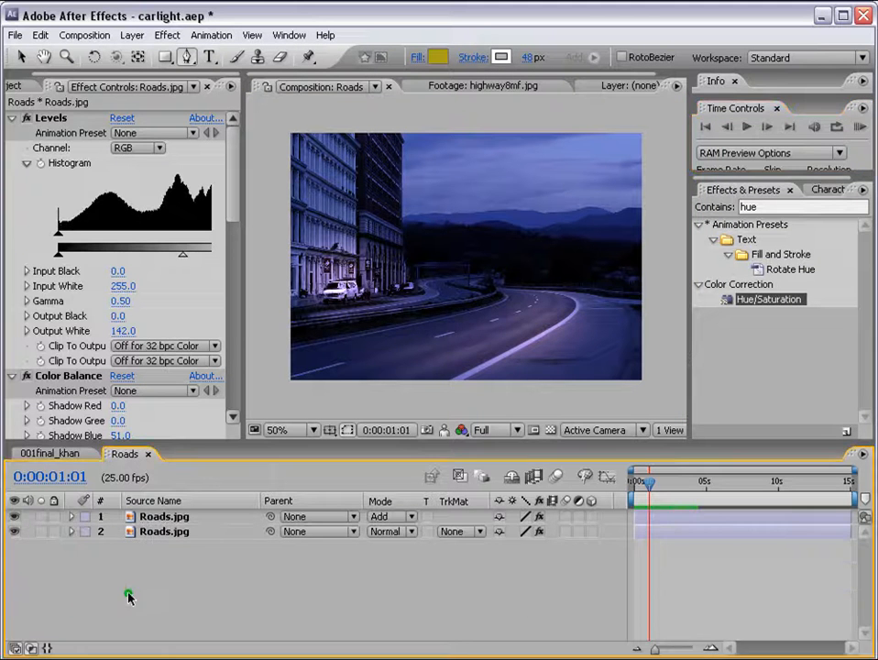
{"action": "left_click", "coordinate": [156, 534]}
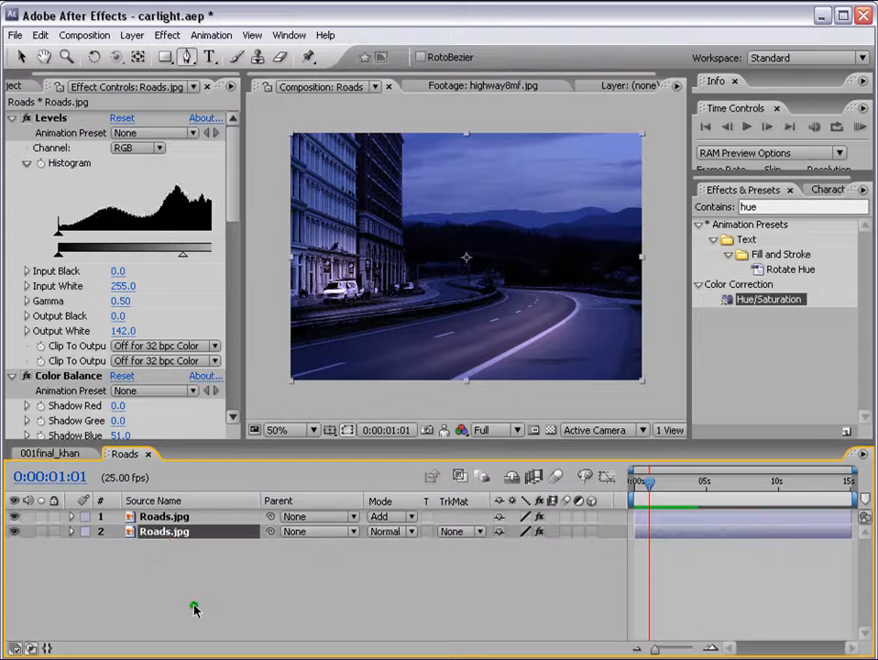
{"action": "key", "text": "ctrl+d"}
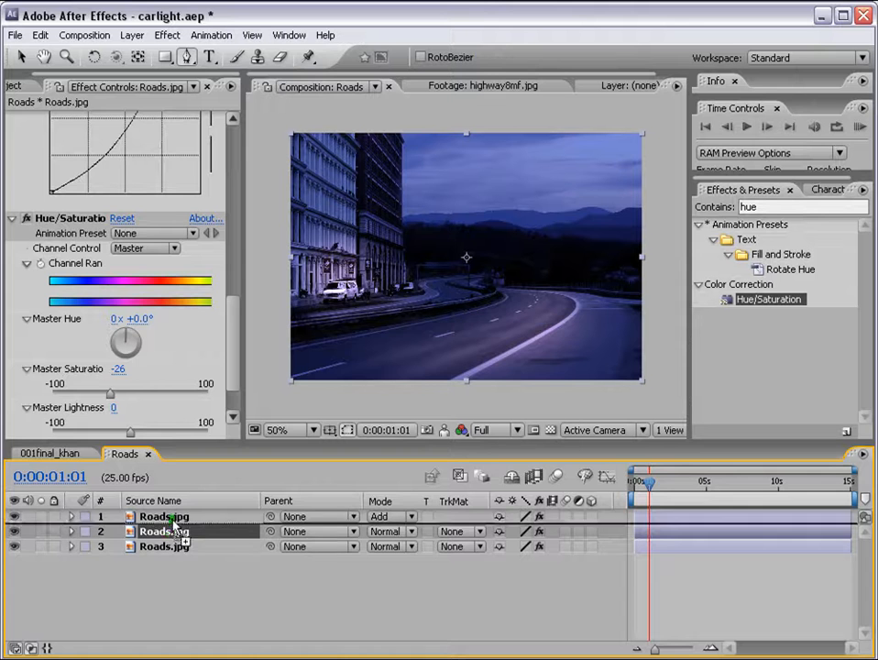
{"action": "key", "text": "ctrl+]"}
- Set the Master Lightness of the new top layer's Hue/Saturation effect to -30
{"action": "key", "text": "e"}
{"action": "left_click", "coordinate": [142, 576]}
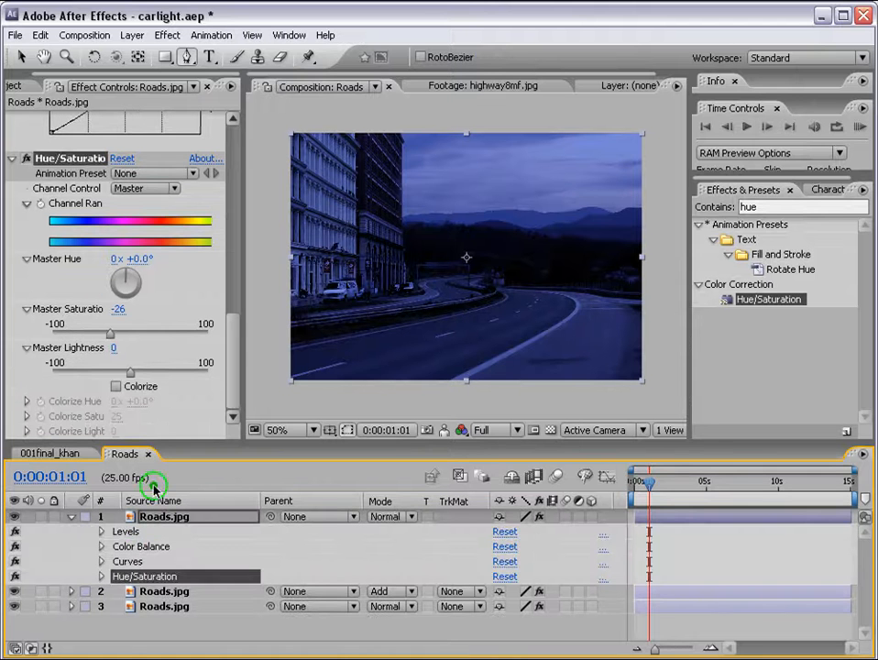
{"action": "left_click_drag", "start_coordinate": [130, 376], "coordinate": [108, 375]}
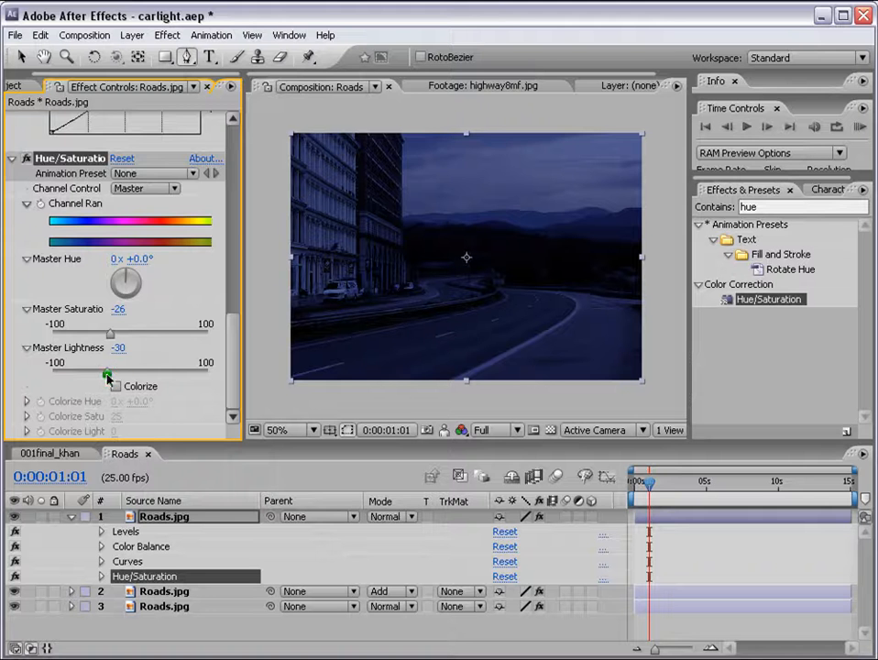
- Set the top layer's Levels effect to Output White 120 and Gamma 0.34
{"action": "left_click_drag", "start_coordinate": [234, 342], "coordinate": [264, 178]}
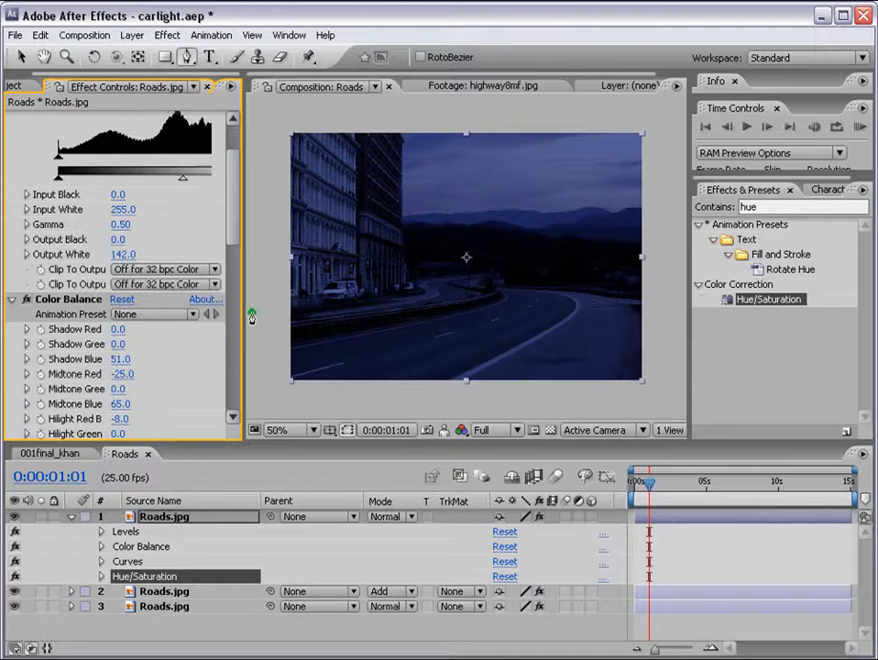
{"action": "left_click_drag", "start_coordinate": [243, 358], "coordinate": [323, 358]}
{"action": "left_click_drag", "start_coordinate": [182, 175], "coordinate": [163, 181]}
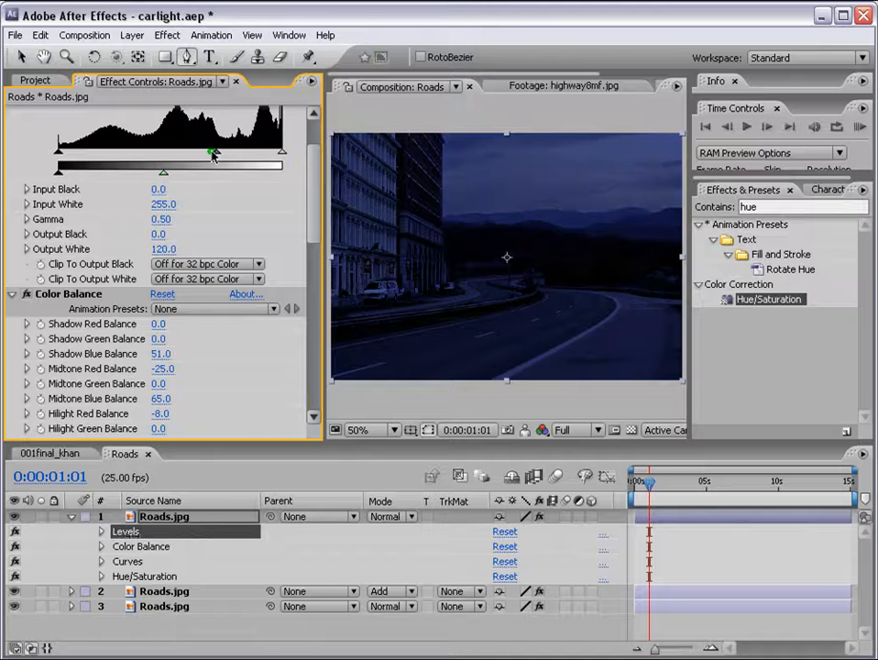
{"action": "left_click_drag", "start_coordinate": [213, 153], "coordinate": [235, 153]}
- Set the blending mode of the darkened top Roads.jpg layer to Multiply
{"action": "left_click", "coordinate": [407, 519]}
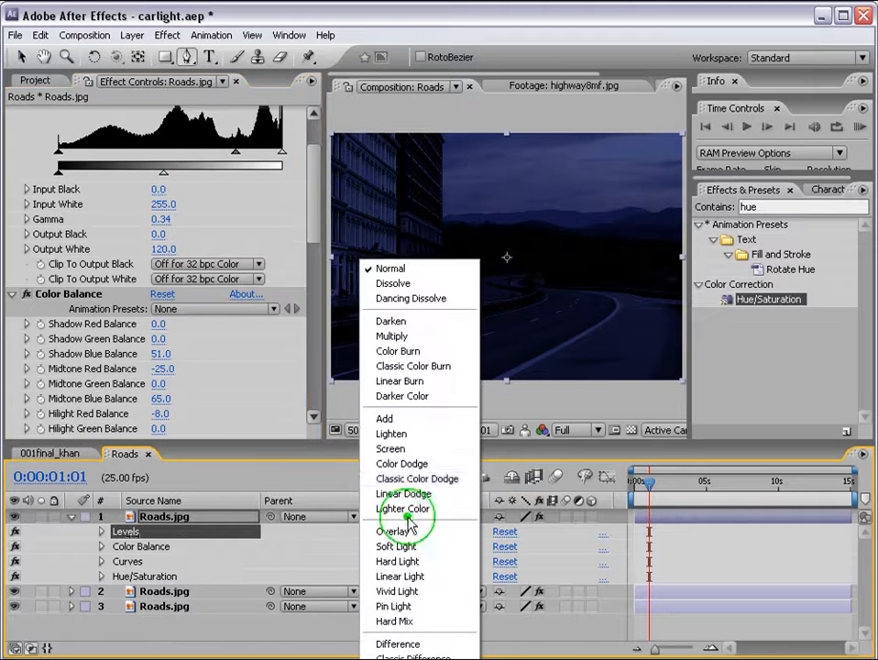
{"action": "left_click", "coordinate": [401, 334]}
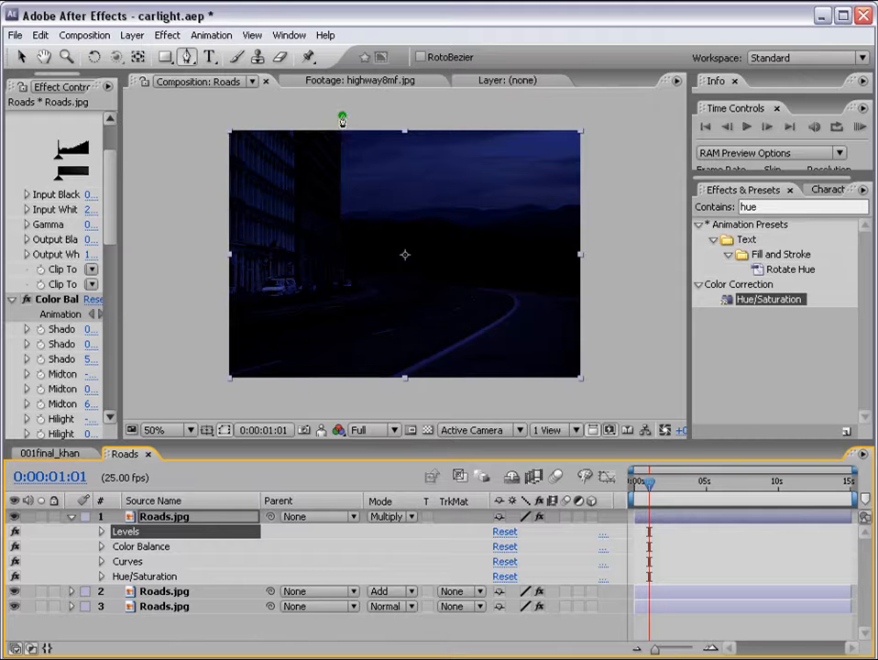
- Draw a closed curved mask around the sky and hills on the top Roads.jpg layer
{"action": "left_click", "coordinate": [342, 117]}
{"action": "left_click_drag", "start_coordinate": [332, 154], "coordinate": [332, 166]}
{"action": "left_click_drag", "start_coordinate": [342, 230], "coordinate": [435, 256]}
{"action": "left_click_drag", "start_coordinate": [547, 271], "coordinate": [559, 280]}
{"action": "left_click_drag", "start_coordinate": [620, 246], "coordinate": [621, 243]}
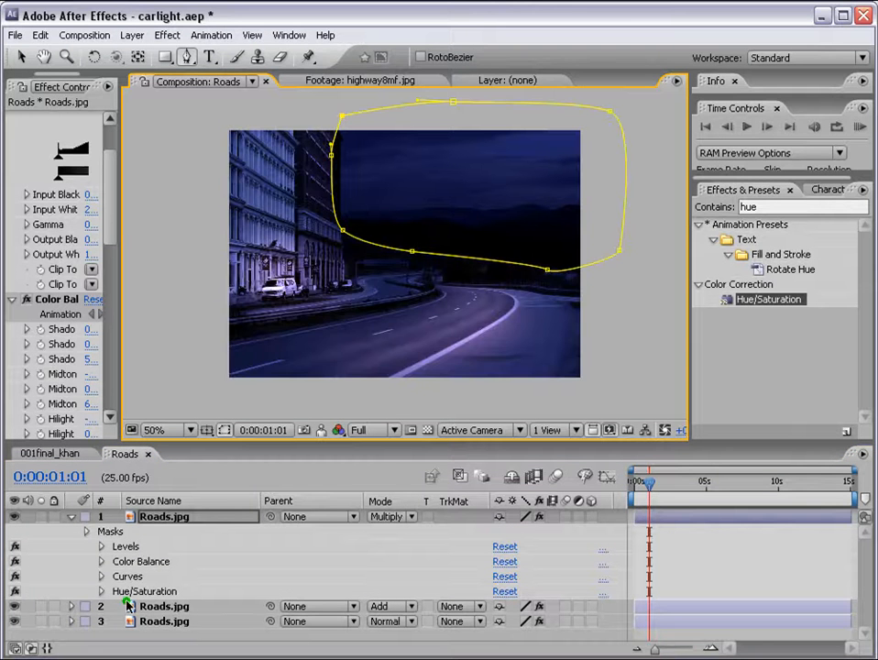
- Set the Mask Feather of the sky mask on the top Roads.jpg layer to 83 pixels
{"action": "left_click", "coordinate": [117, 591]}
{"action": "key", "text": "f"}
{"action": "left_click_drag", "start_coordinate": [527, 547], "coordinate": [610, 547]}
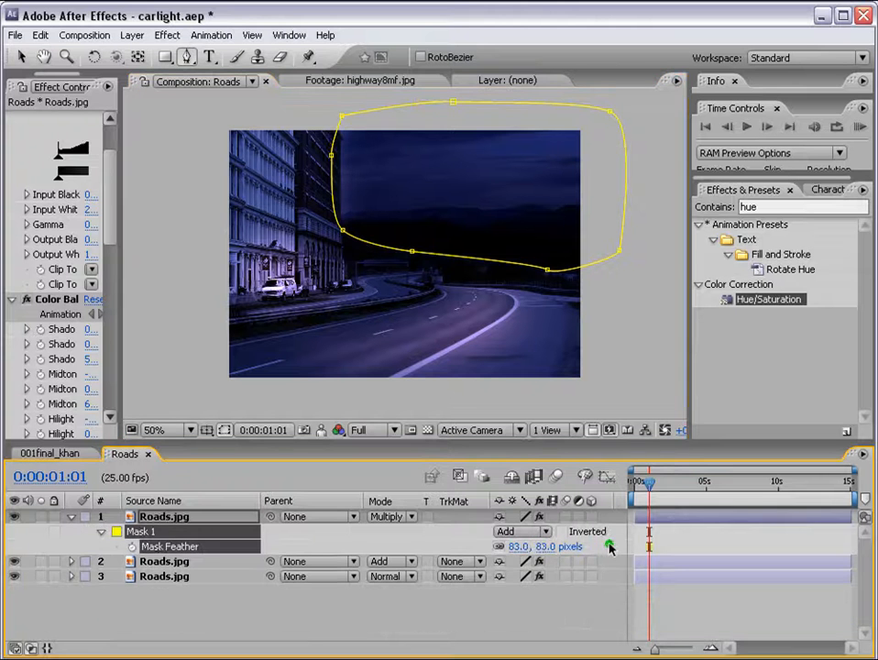
- Set the top Roads.jpg layer's opacity to 99% and raise the lower mask point nearest the right edge of the photo
{"action": "left_click", "coordinate": [22, 56]}
{"action": "left_click", "coordinate": [666, 518]}
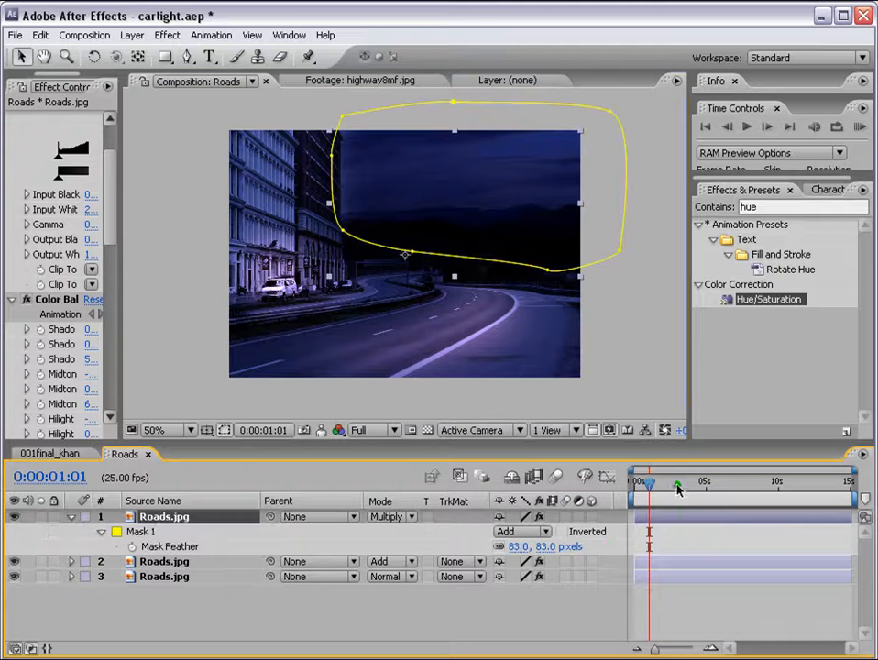
{"action": "key", "text": "t"}
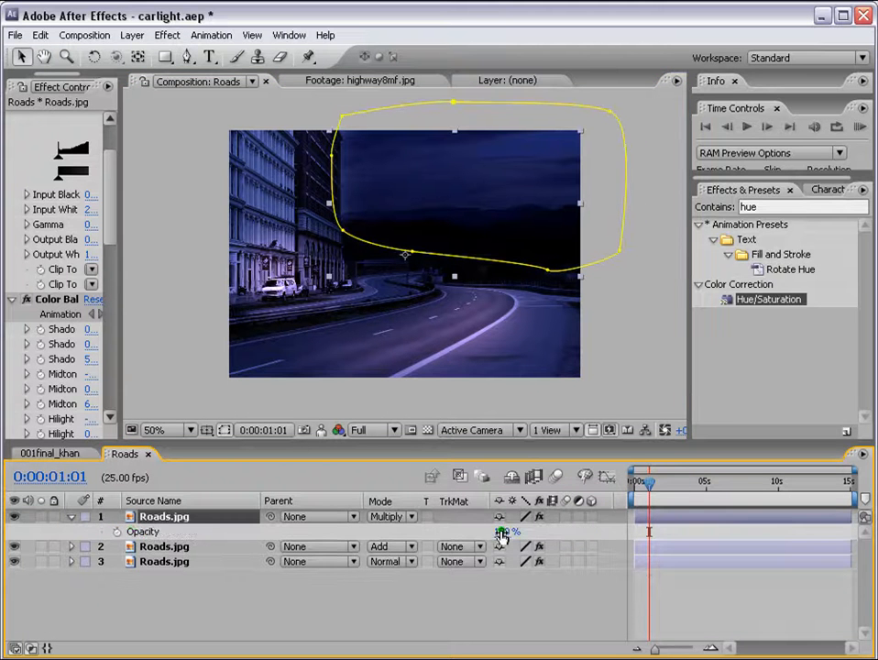
{"action": "left_click_drag", "start_coordinate": [504, 532], "coordinate": [676, 585]}
{"action": "left_click", "coordinate": [675, 583]}
{"action": "left_click_drag", "start_coordinate": [548, 272], "coordinate": [546, 249]}
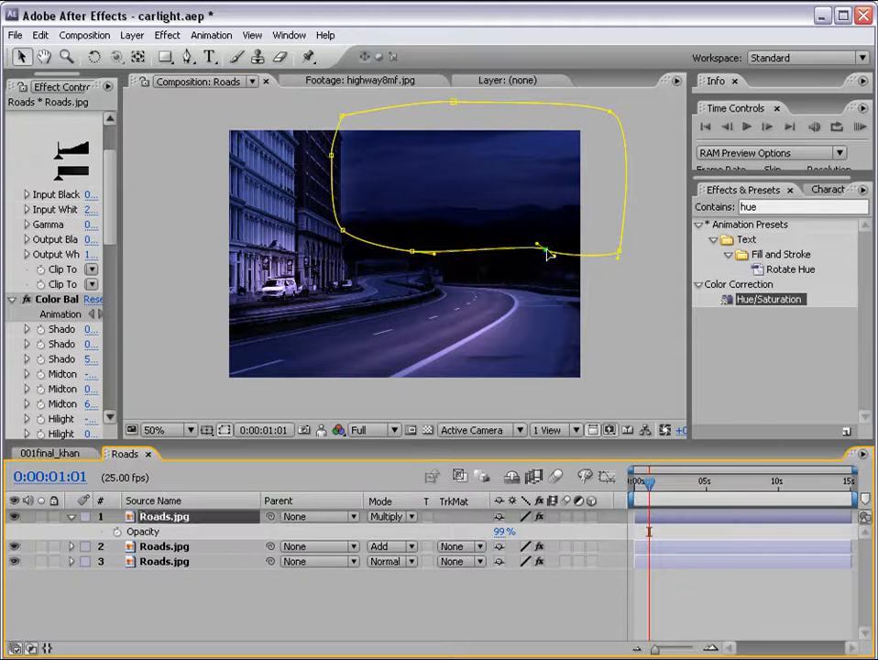
{"action": "left_click", "coordinate": [548, 594]}
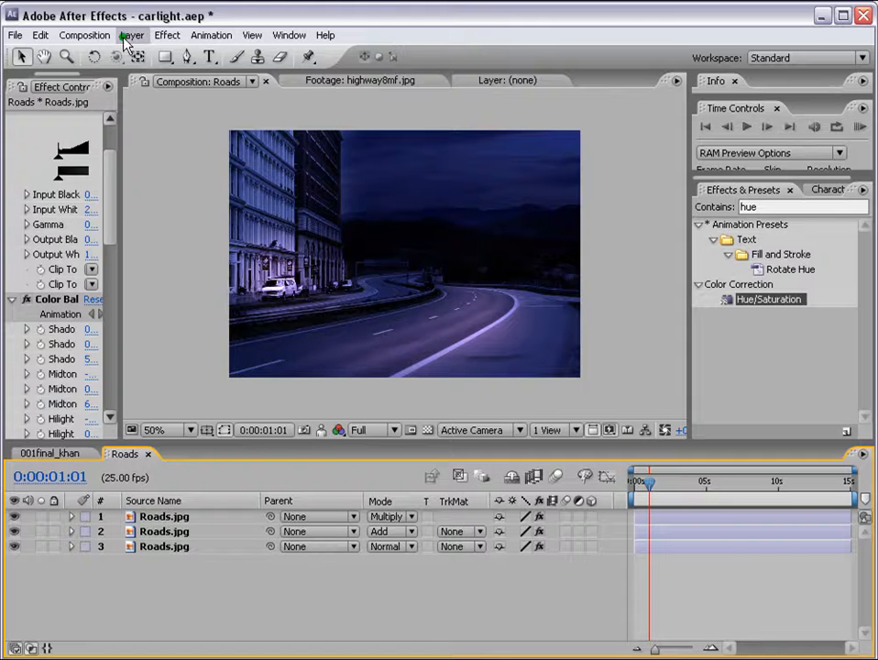
- Create a new composition-sized solid, 800 × 563 pixels, named light1
{"action": "left_click", "coordinate": [125, 37]}
{"action": "mouse_move", "coordinate": [138, 53]}
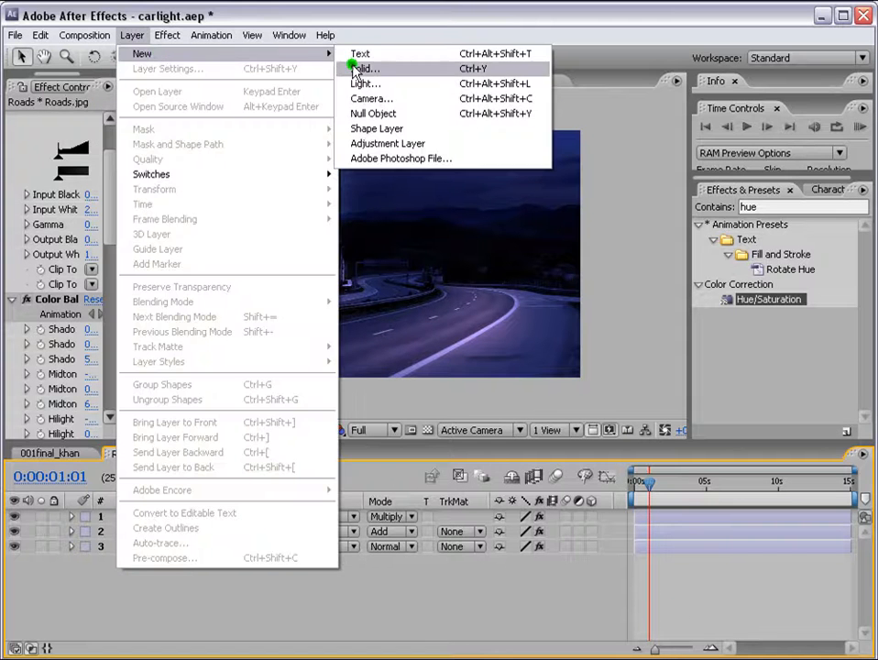
{"action": "left_click", "coordinate": [360, 69]}
{"action": "left_click", "coordinate": [311, 420]}
{"action": "left_click_drag", "start_coordinate": [417, 230], "coordinate": [235, 230]}
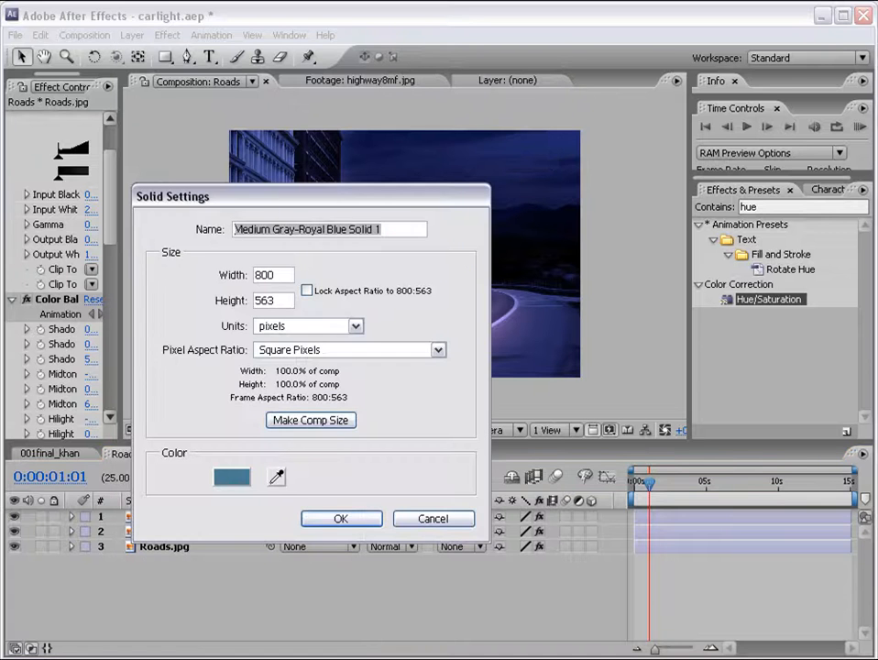
{"action": "type", "text": "light1"}
{"action": "key", "text": "Return"}
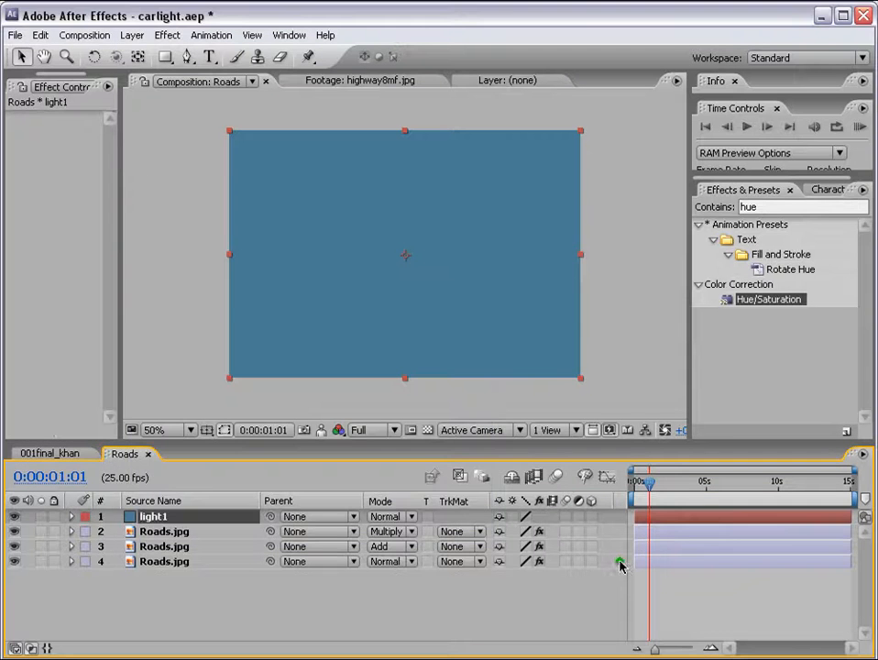
- Lower light1's opacity to 69% and draw an open mask path on it along the curving road lane into the distance
{"action": "key", "text": "t"}
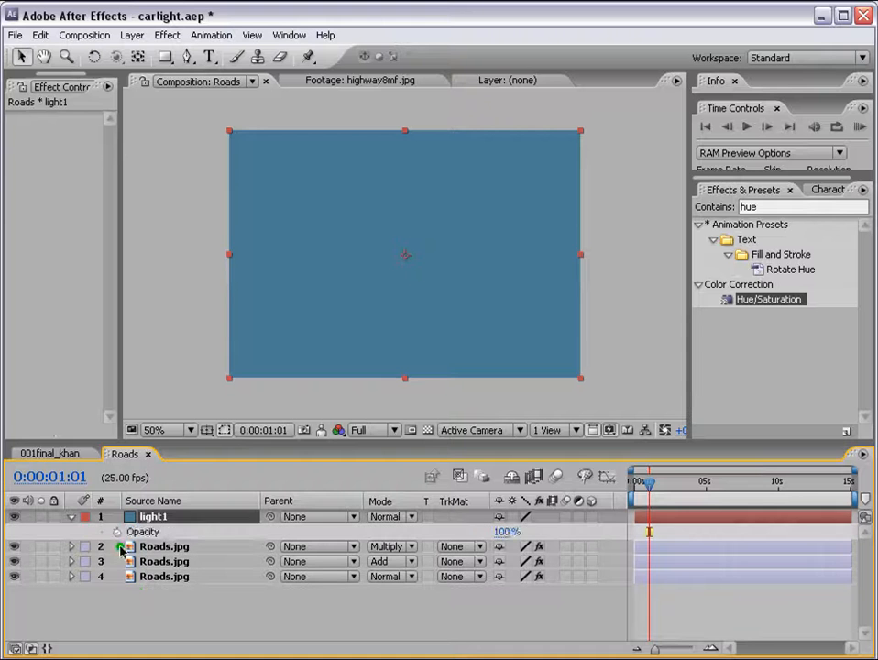
{"action": "left_click_drag", "start_coordinate": [502, 531], "coordinate": [477, 550]}
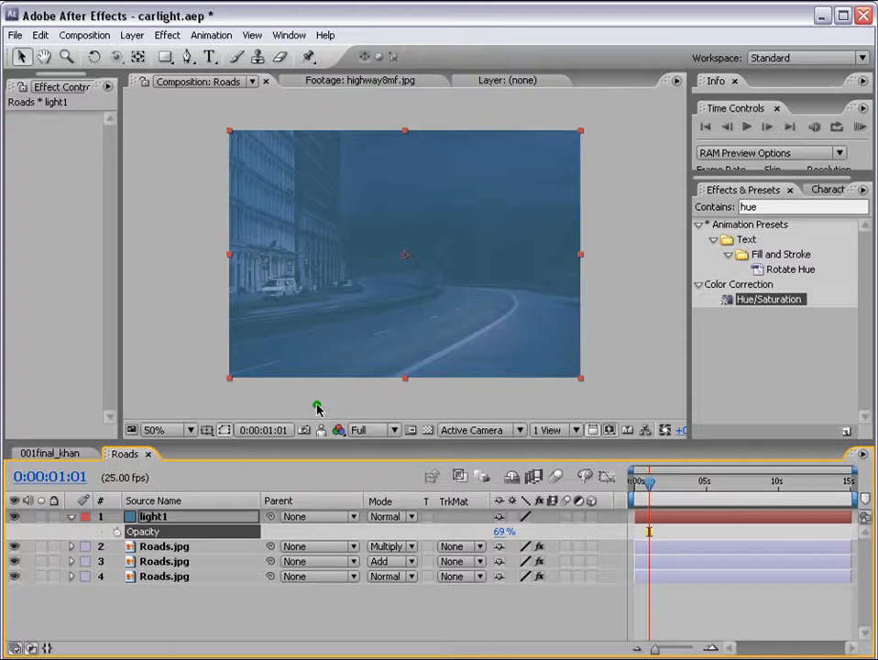
{"action": "left_click", "coordinate": [187, 56]}
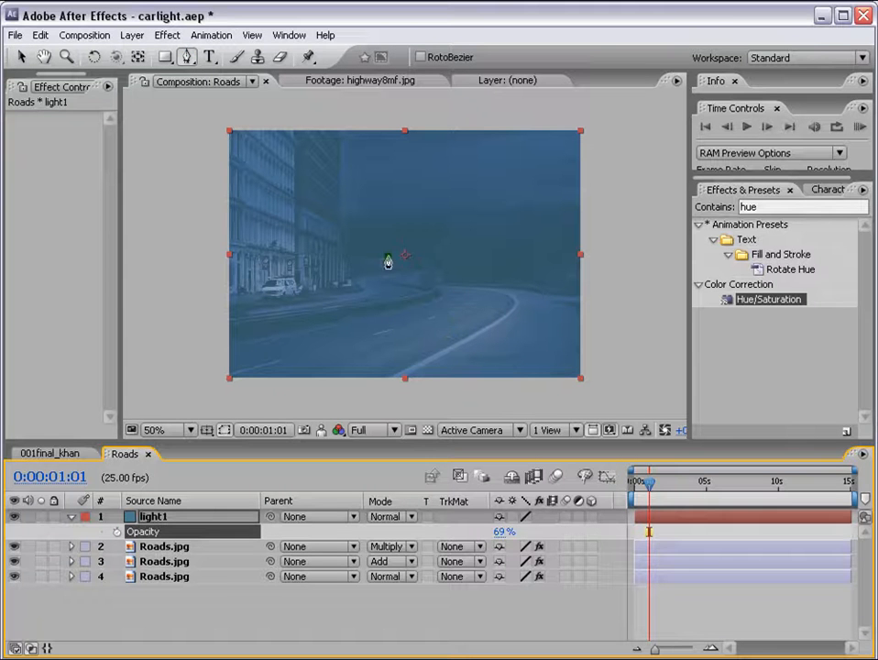
{"action": "left_click", "coordinate": [187, 385]}
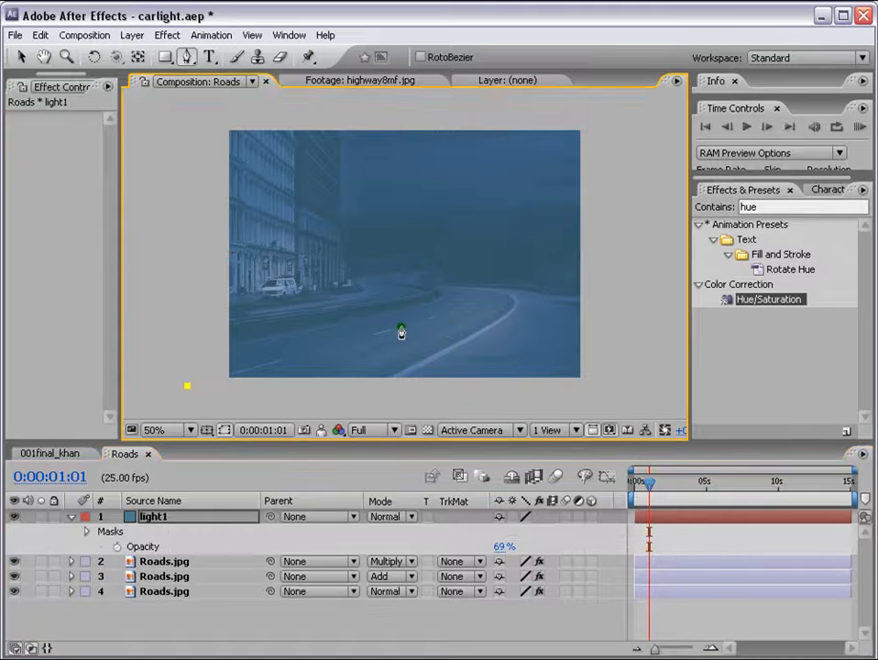
{"action": "left_click", "coordinate": [470, 298]}
{"action": "left_click", "coordinate": [389, 280]}
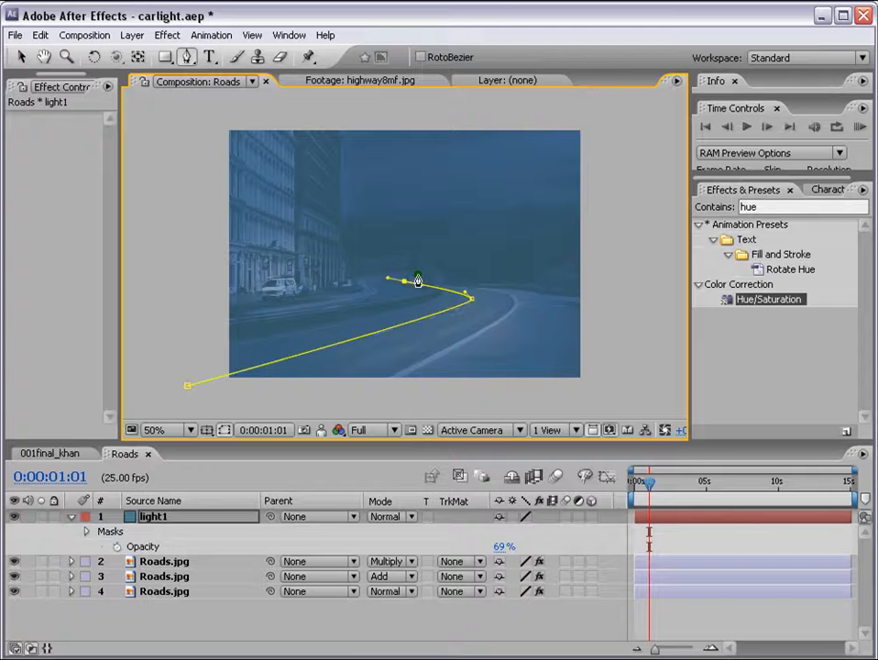
{"action": "left_click", "coordinate": [427, 274]}
- Reposition the bend point and near end point of light1's path to follow the road's curve
{"action": "mouse_move", "coordinate": [470, 298]}
{"action": "left_mouse_down"}
{"action": "mouse_move", "coordinate": [472, 312]}
{"action": "mouse_move", "coordinate": [485, 303]}
{"action": "left_mouse_up"}
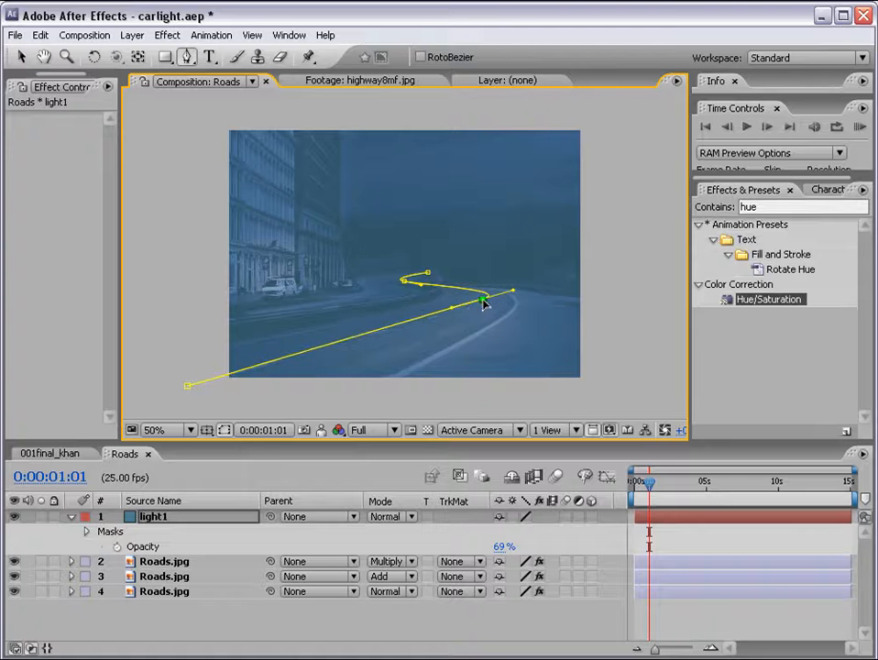
{"action": "left_click_drag", "start_coordinate": [188, 386], "coordinate": [209, 372]}
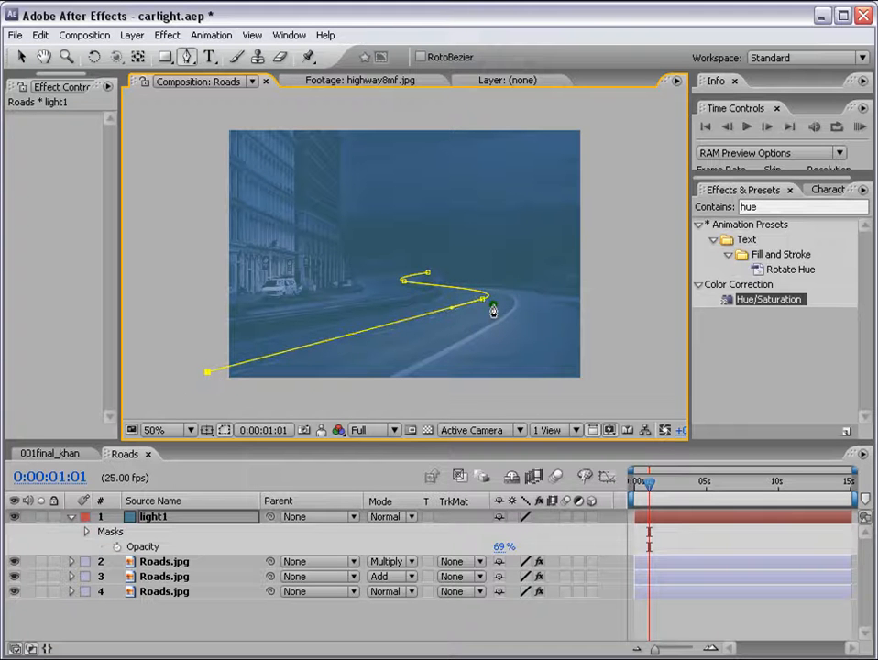
{"action": "left_click_drag", "start_coordinate": [486, 300], "coordinate": [484, 298]}
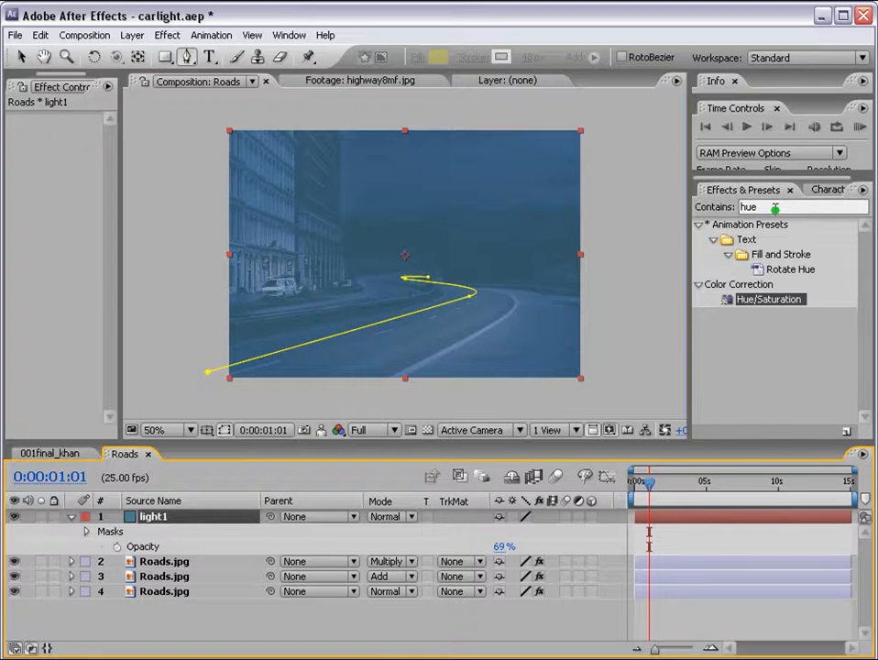
- Find the Trapcode 3D Stroke effect, apply it to light1 and deselect the layer
{"action": "left_click_drag", "start_coordinate": [777, 208], "coordinate": [603, 215]}
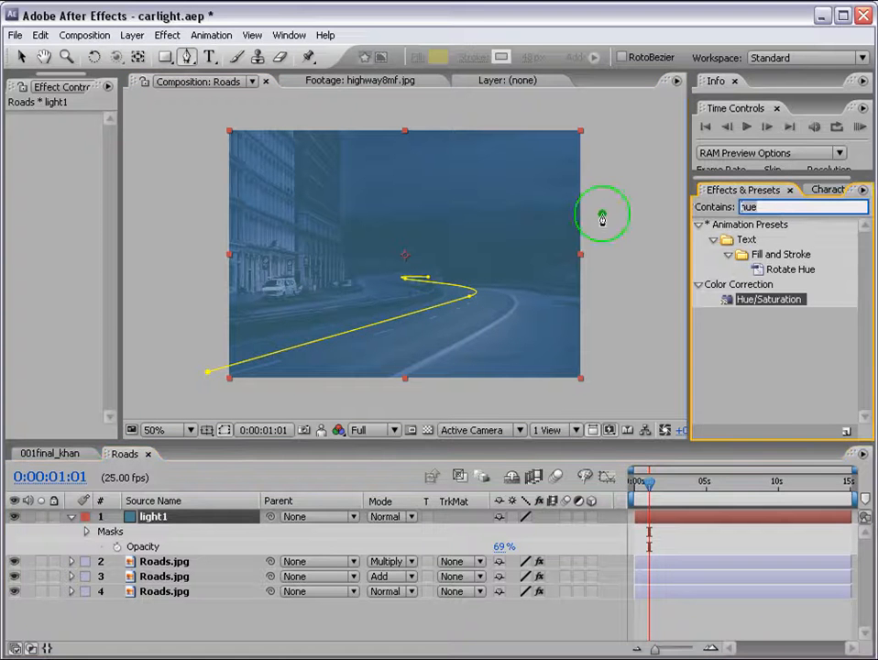
{"action": "type", "text": "3d str"}
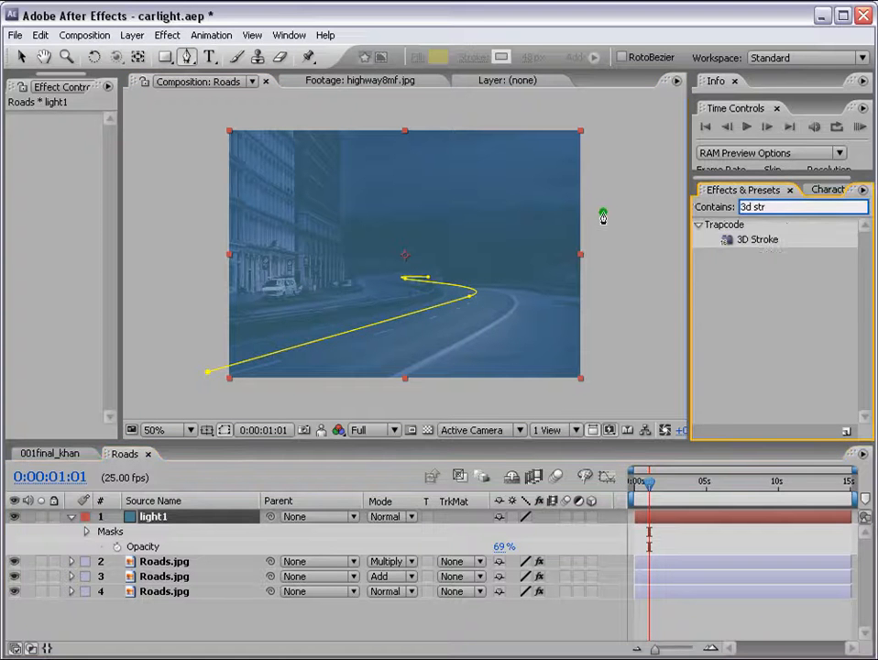
{"action": "left_click_drag", "start_coordinate": [757, 240], "coordinate": [697, 520]}
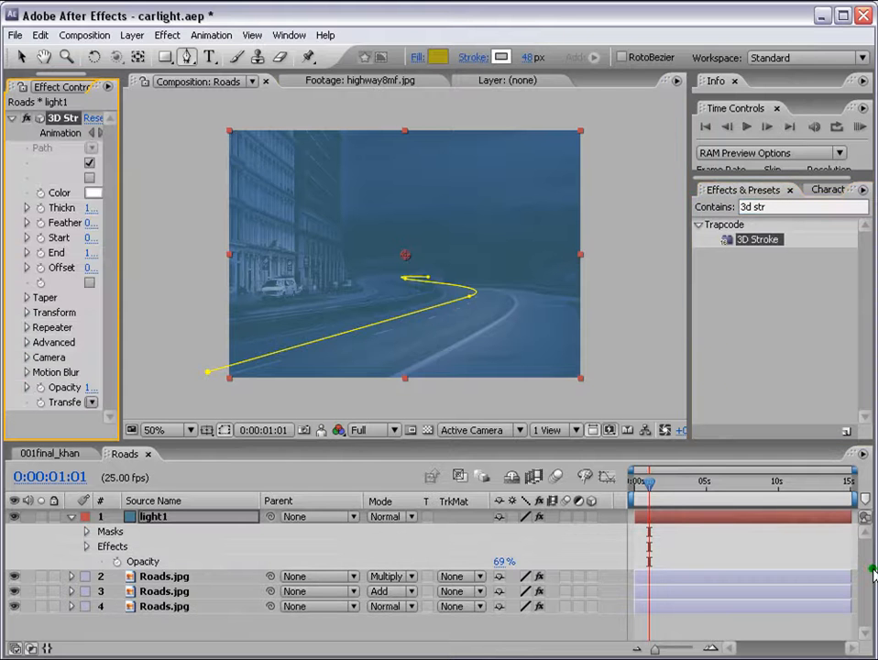
{"action": "key", "text": "v"}
{"action": "left_click", "coordinate": [707, 554]}
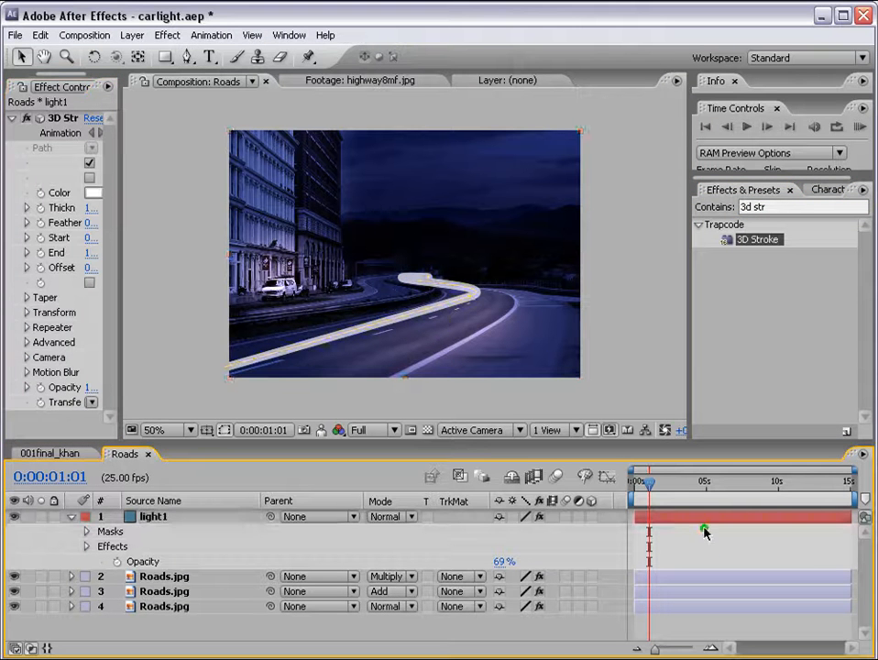
- Set the opacity of the light1 layer back to 100%
{"action": "left_click", "coordinate": [541, 541]}
{"action": "left_click", "coordinate": [155, 518]}
{"action": "key", "text": "t"}
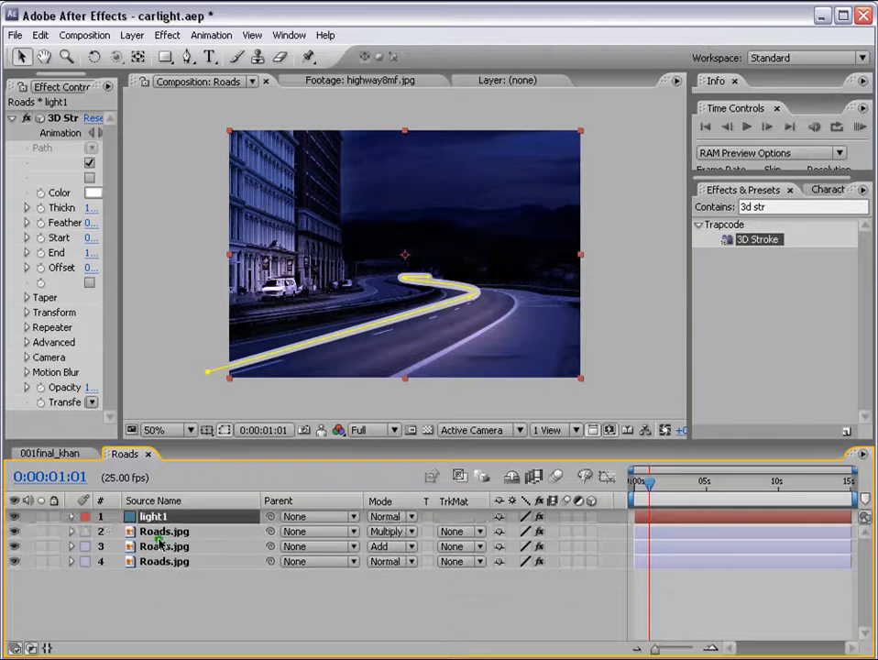
{"action": "key", "text": "t"}
{"action": "left_click_drag", "start_coordinate": [501, 532], "coordinate": [784, 545]}
{"action": "left_click", "coordinate": [711, 532]}
{"action": "left_click", "coordinate": [699, 519]}
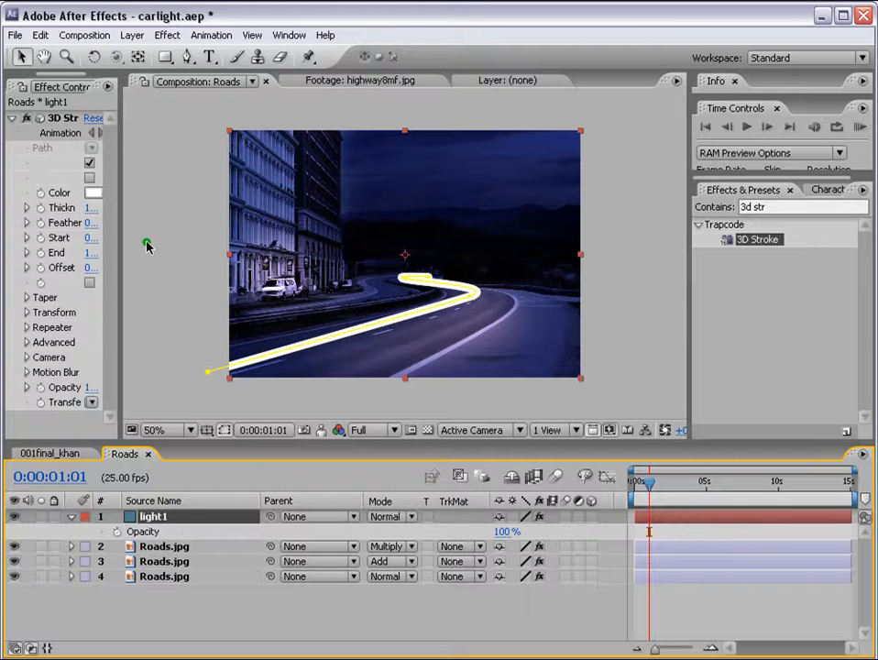
- Set the preview resolution to Half and the 3D Stroke thickness on light1 to 5.0
{"action": "left_click_drag", "start_coordinate": [117, 221], "coordinate": [274, 228]}
{"action": "left_click", "coordinate": [548, 430]}
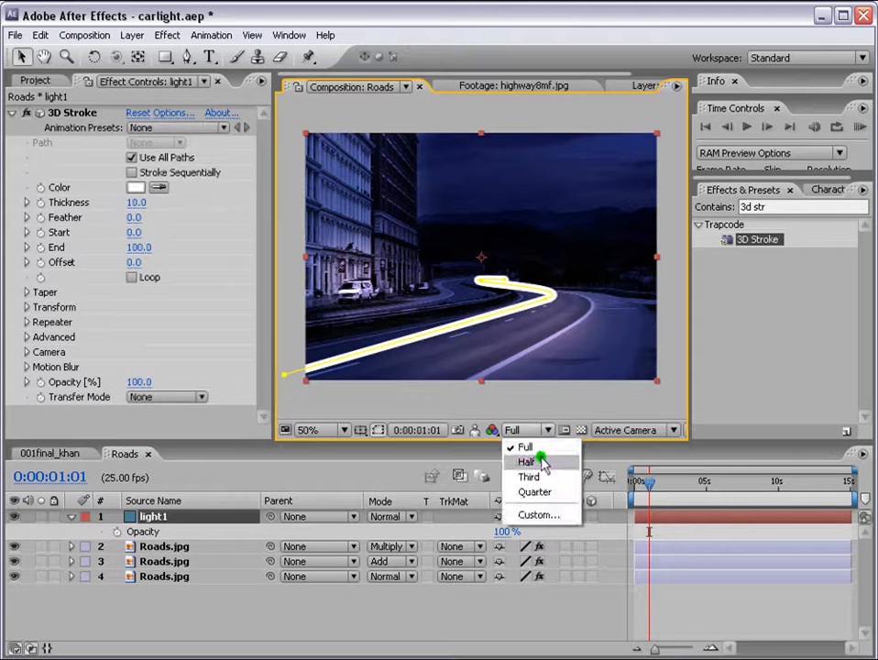
{"action": "left_click", "coordinate": [541, 462]}
{"action": "left_click", "coordinate": [135, 203]}
{"action": "key", "text": "Return"}
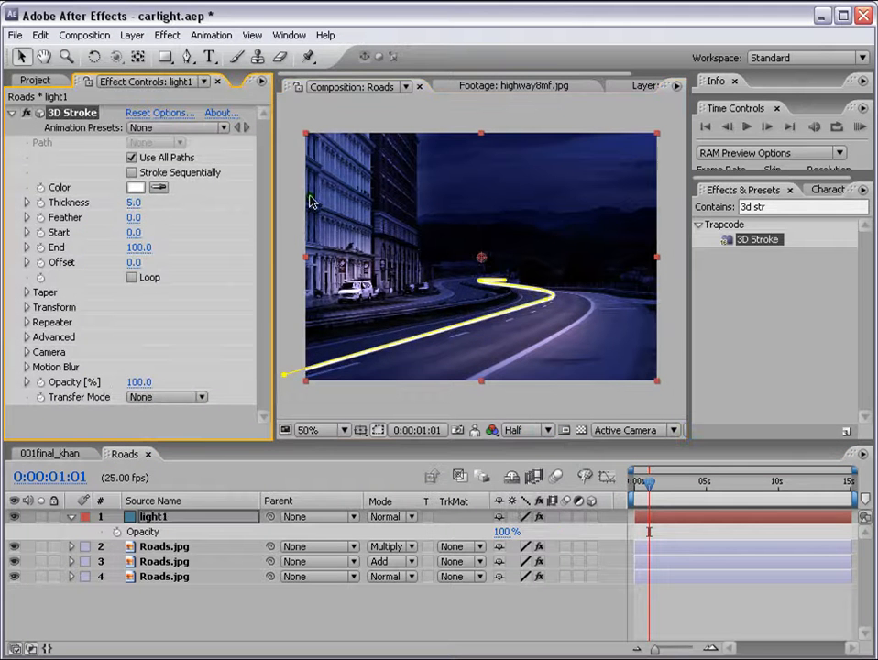
- Fine-tune the points of light1's path so the stroke follows the road's bends, and deselect the layer
{"action": "left_click_drag", "start_coordinate": [548, 300], "coordinate": [526, 316]}
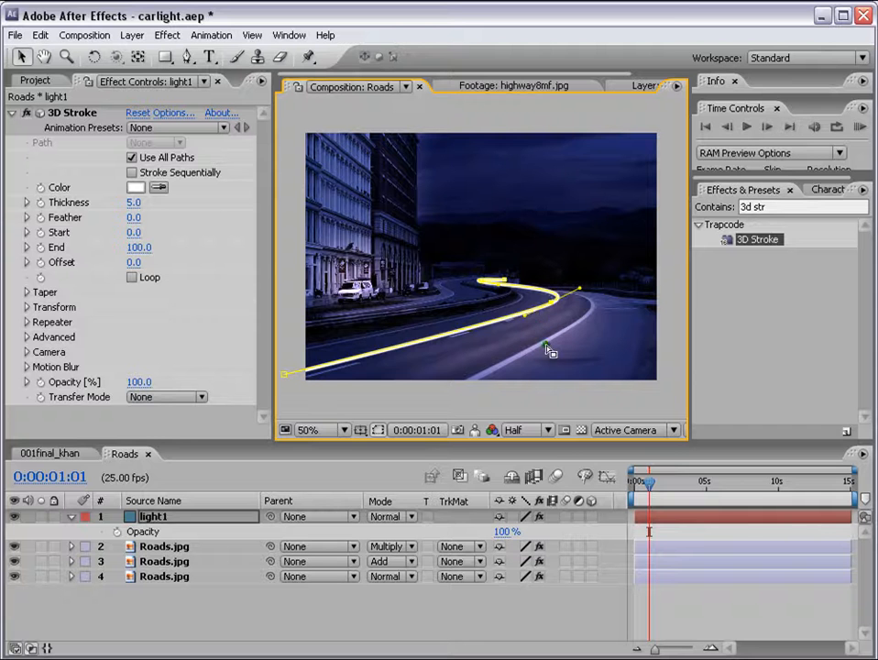
{"action": "left_click", "coordinate": [590, 408]}
{"action": "left_click", "coordinate": [550, 397]}
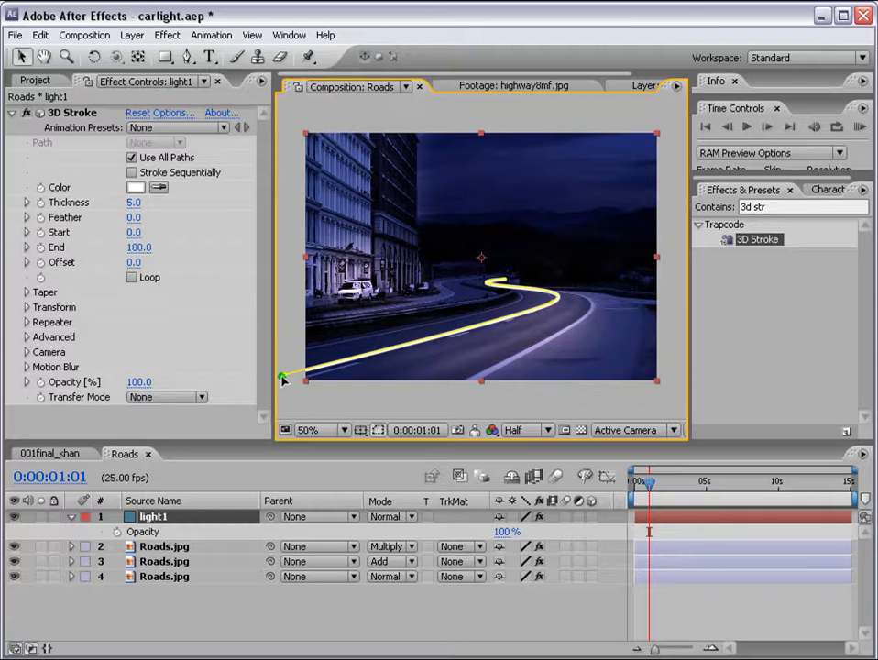
{"action": "left_click", "coordinate": [784, 583]}
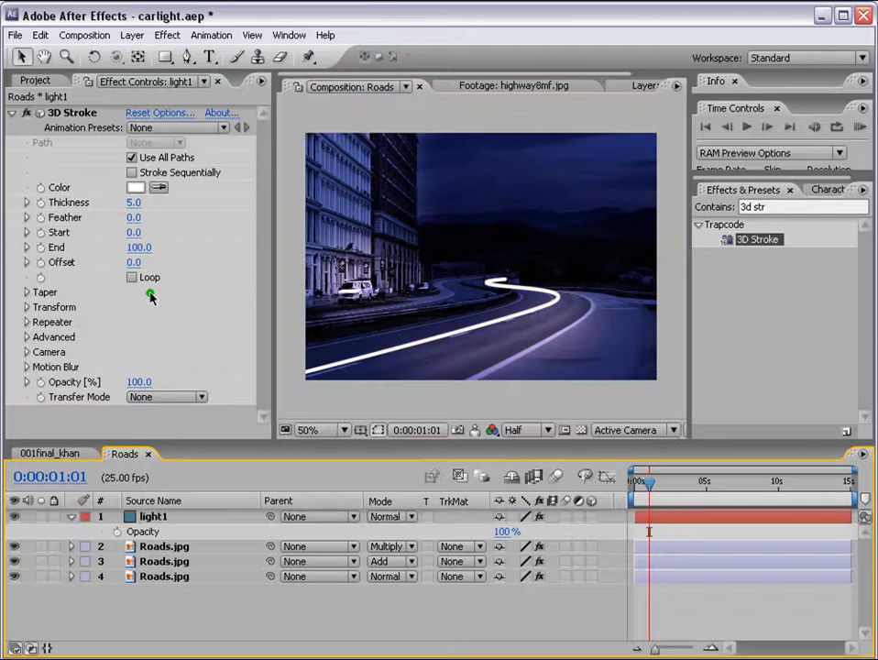
- Enable Taper in light1's 3D Stroke effect
{"action": "left_click", "coordinate": [27, 291]}
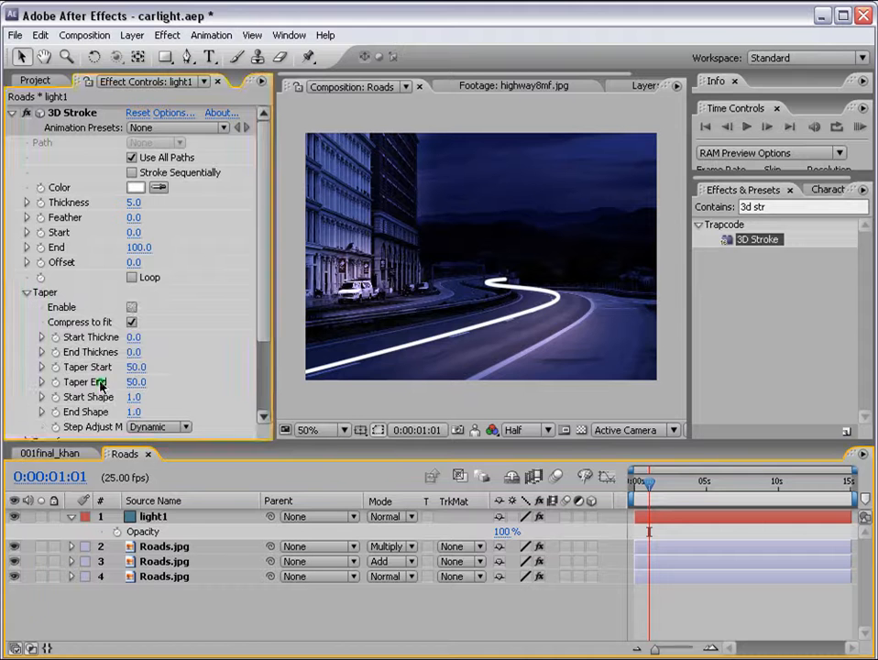
{"action": "left_click", "coordinate": [133, 309]}
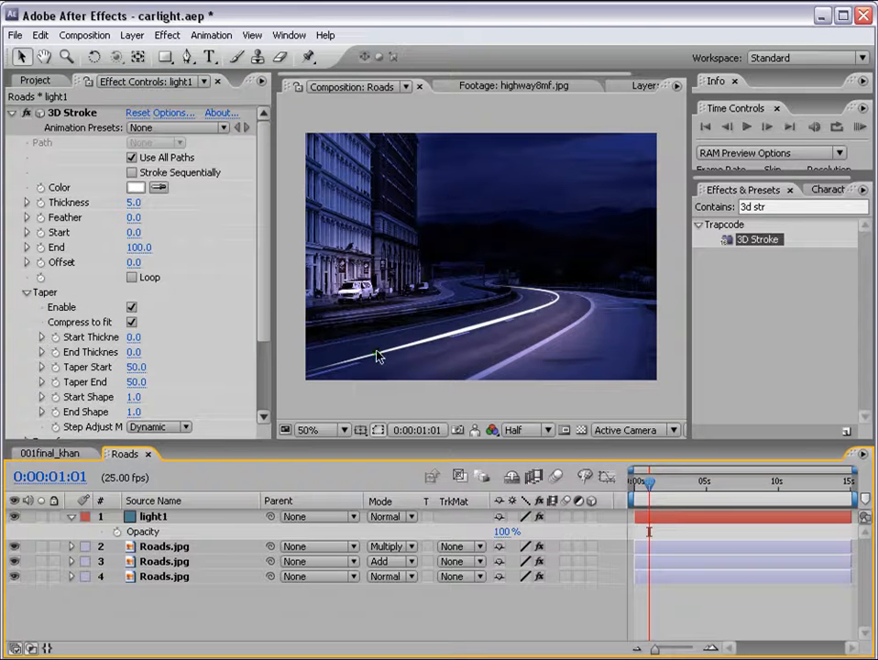
{"action": "scroll", "coordinate": [192, 316], "scroll_direction": "down", "scroll_amount": 3}
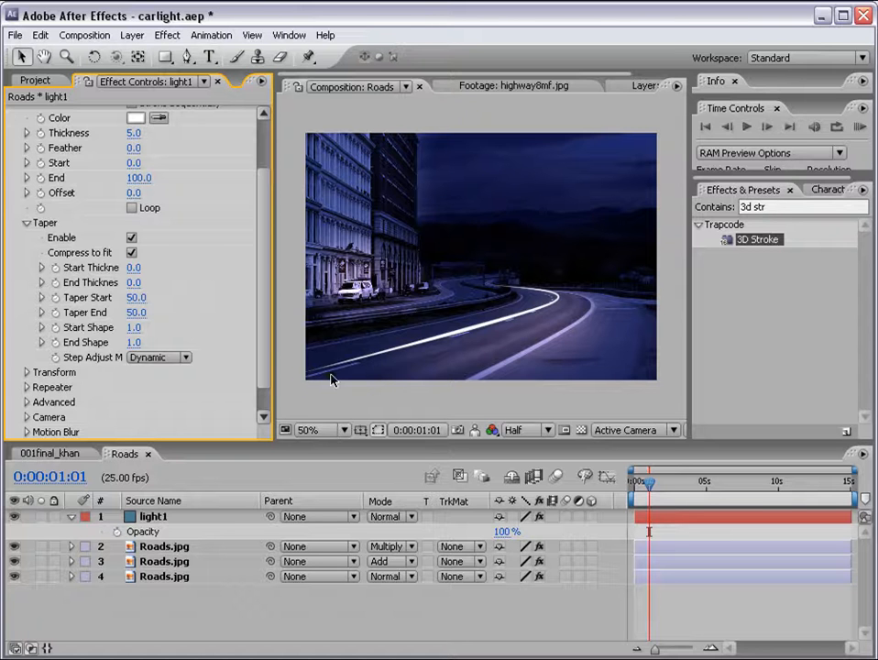
- Set the 3D Stroke Taper Start to 0.0 and Taper End to 80.0 on light1
{"action": "left_click", "coordinate": [529, 291]}
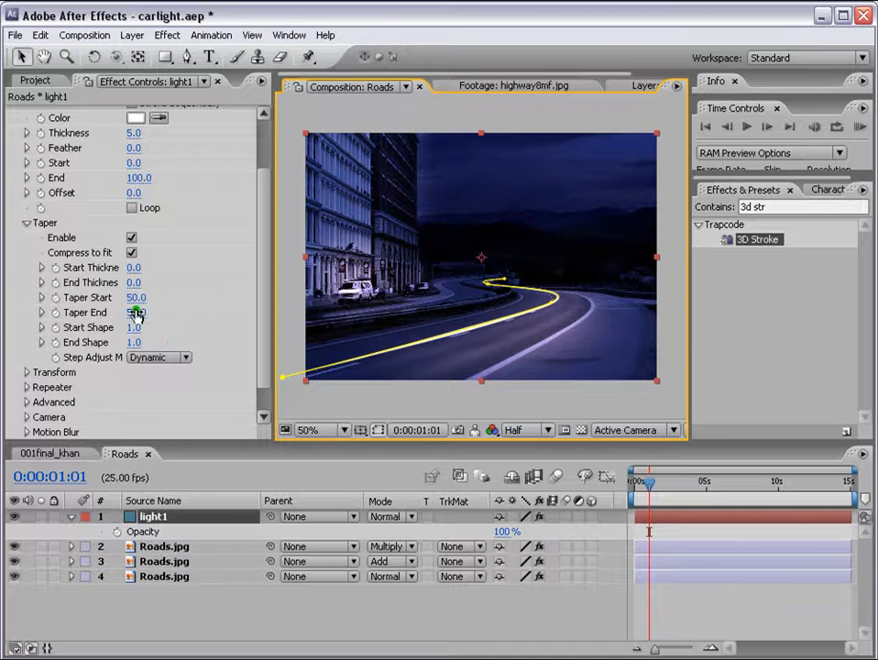
{"action": "left_click_drag", "start_coordinate": [135, 312], "coordinate": [118, 312]}
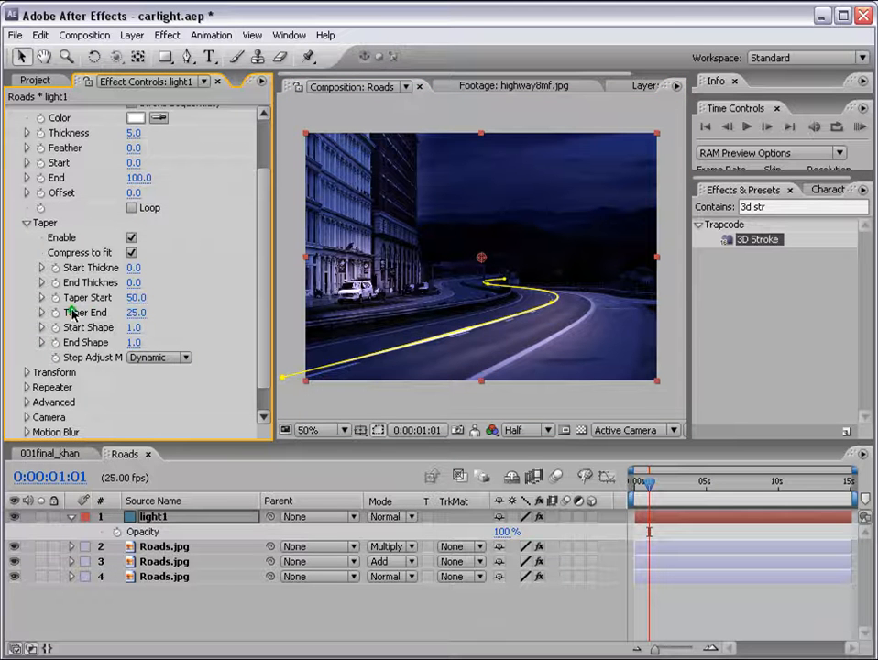
{"action": "left_click_drag", "start_coordinate": [137, 300], "coordinate": [77, 302]}
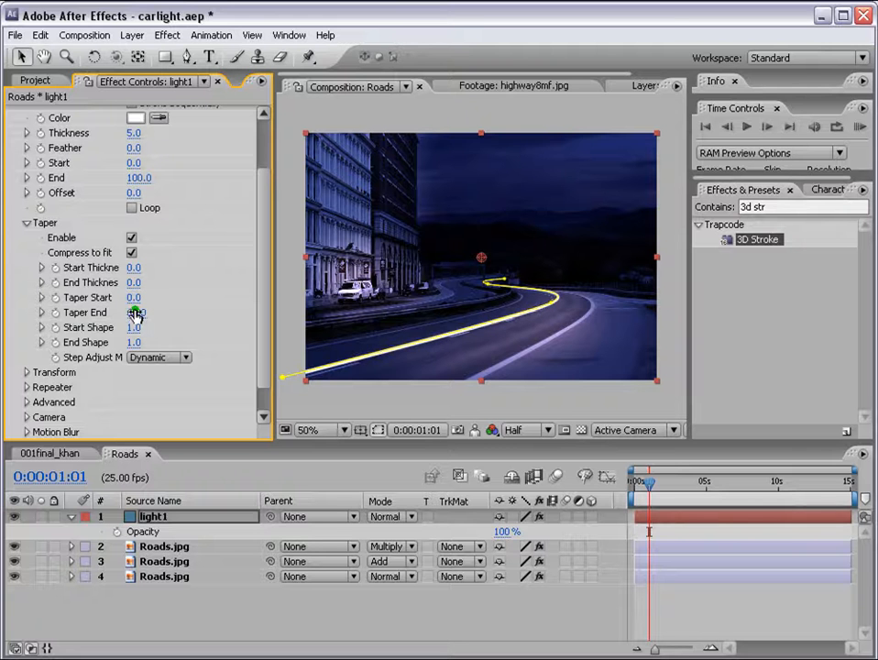
{"action": "left_click_drag", "start_coordinate": [135, 313], "coordinate": [153, 310]}
{"action": "left_click", "coordinate": [662, 408]}
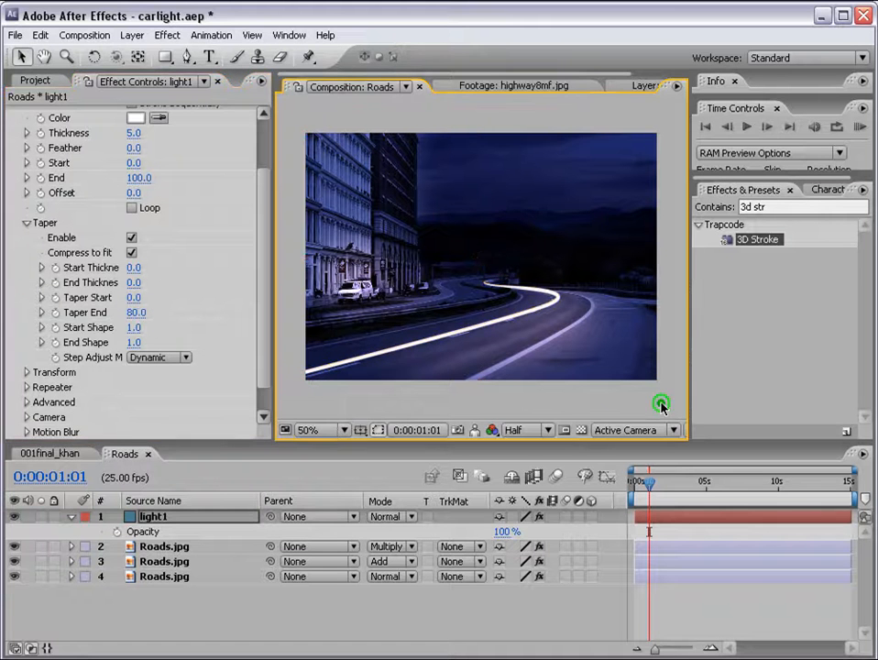
- Set the 3D Stroke Feather on light1 to 17.0 and deselect the layer
{"action": "left_click", "coordinate": [725, 600]}
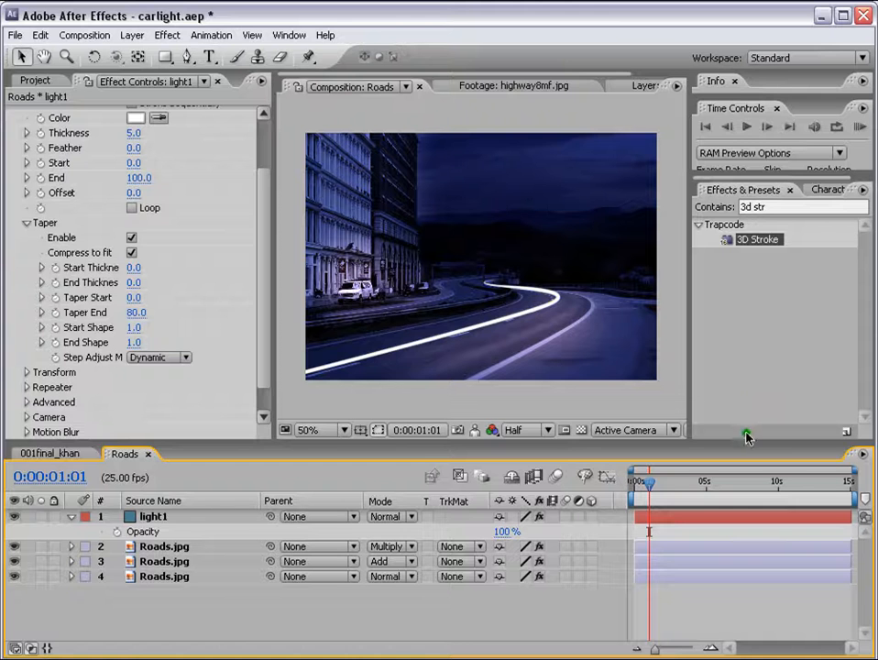
{"action": "scroll", "coordinate": [256, 183], "scroll_direction": "up", "scroll_amount": 2}
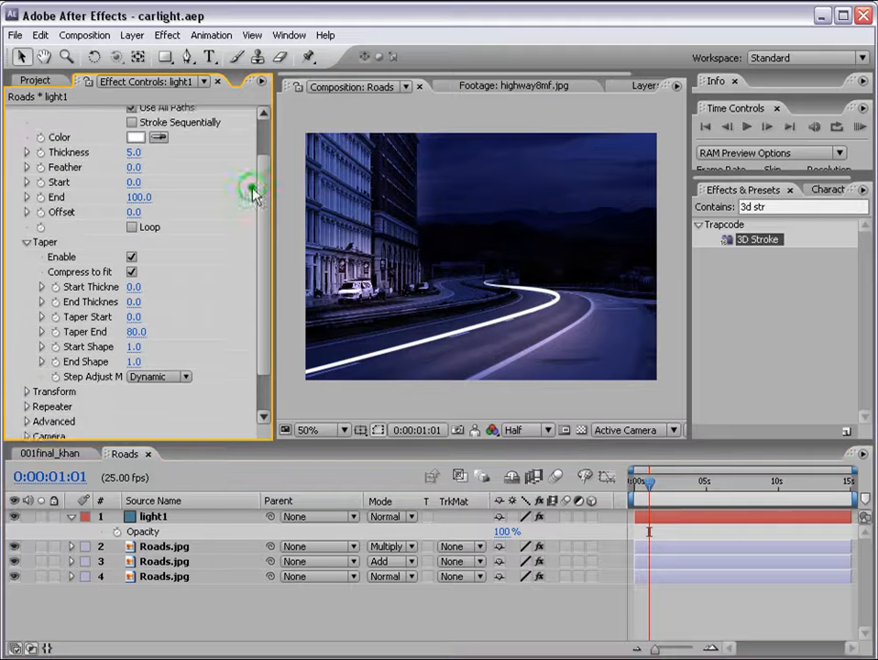
{"action": "left_click_drag", "start_coordinate": [133, 175], "coordinate": [151, 173]}
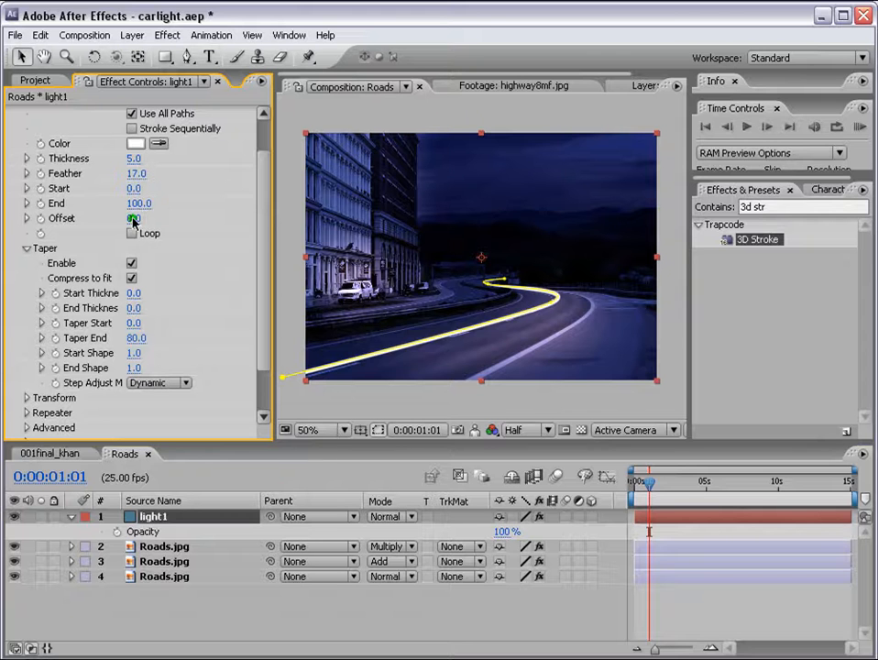
{"action": "left_click", "coordinate": [723, 580]}
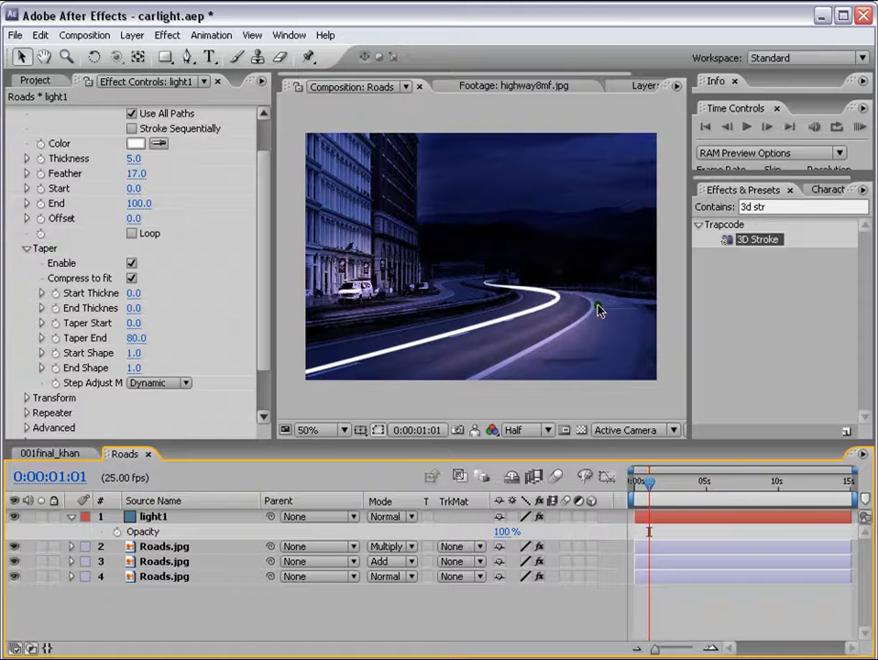
- Add the expression wiggle(100,400) to the 3D Stroke End property on light1 and run a RAM preview
{"action": "left_click", "coordinate": [55, 202]}
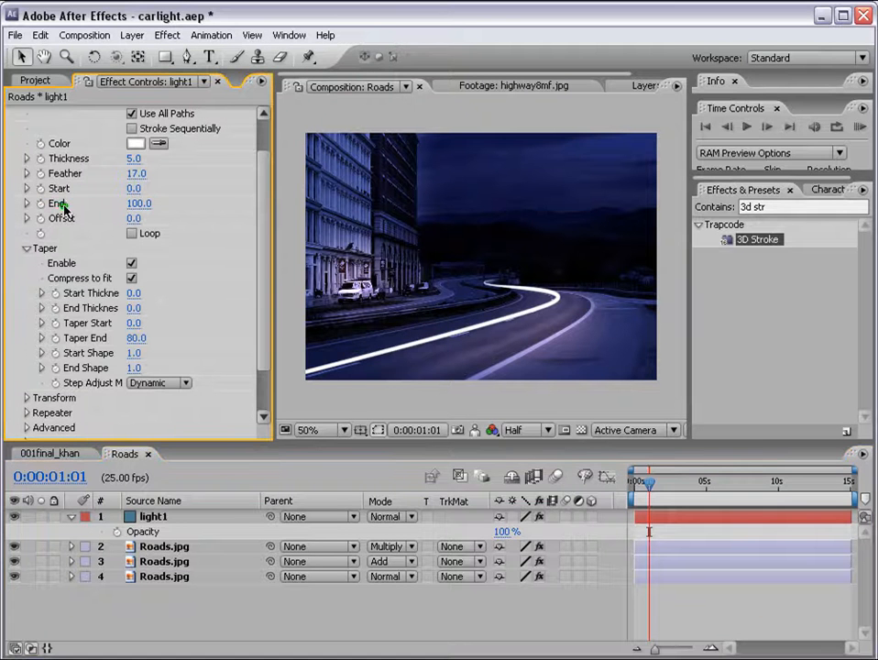
{"action": "left_click", "coordinate": [40, 203]}
{"action": "left_click", "coordinate": [40, 203], "text": "alt"}
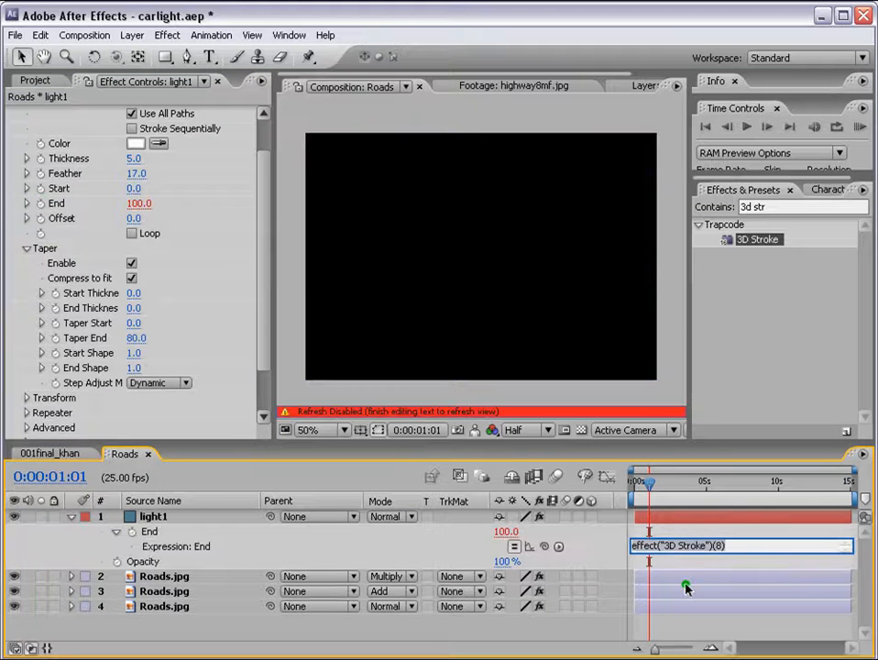
{"action": "type", "text": "wiggle("}
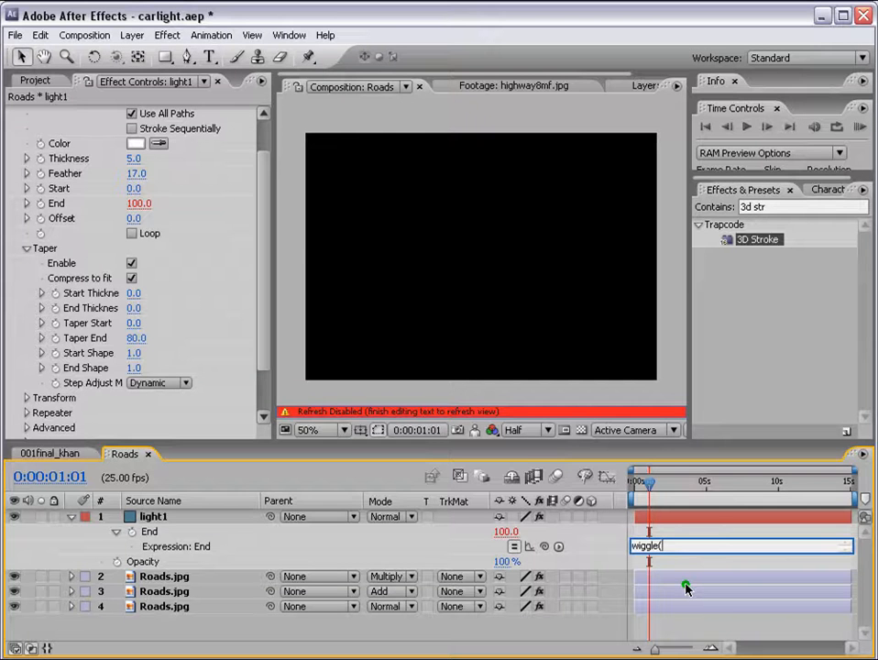
{"action": "type", "text": "100,400)"}
{"action": "key", "text": "KP_Enter"}
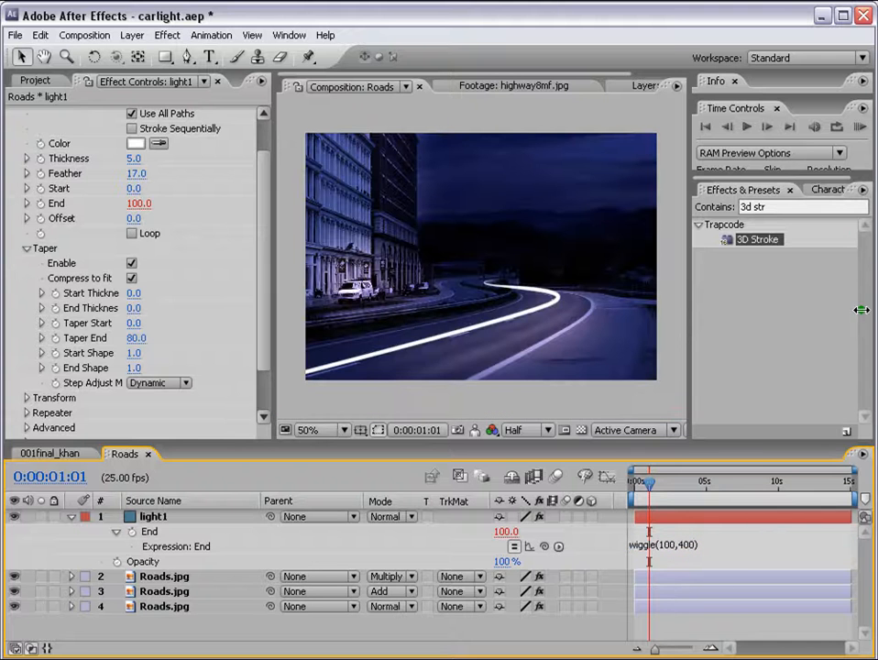
{"action": "left_click", "coordinate": [859, 128]}
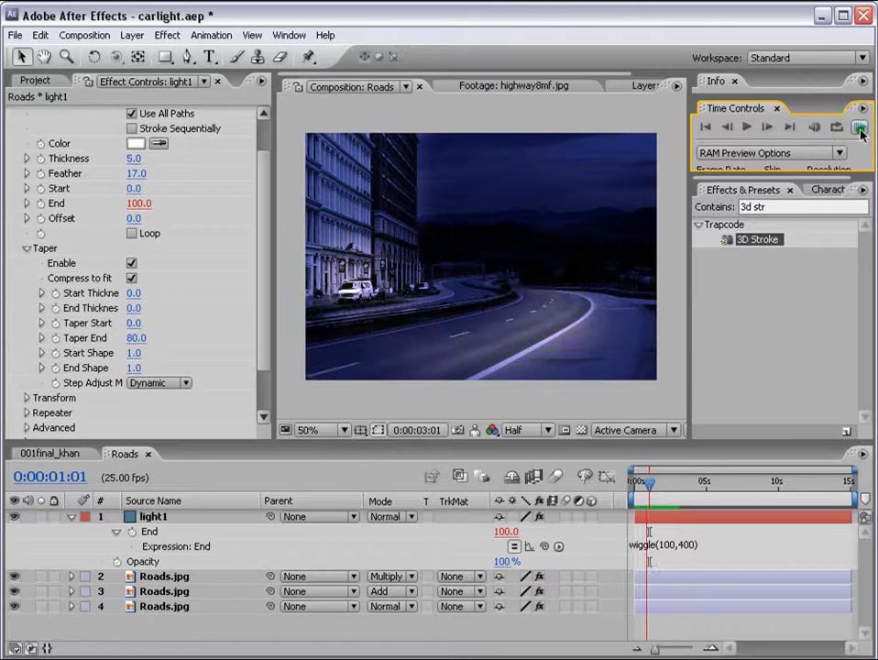
- Set Motion Blur to On in light1's 3D Stroke effect and preview the flickering stroke
{"action": "scroll", "coordinate": [37, 385], "scroll_direction": "down", "scroll_amount": 3}
{"action": "left_click", "coordinate": [25, 402]}
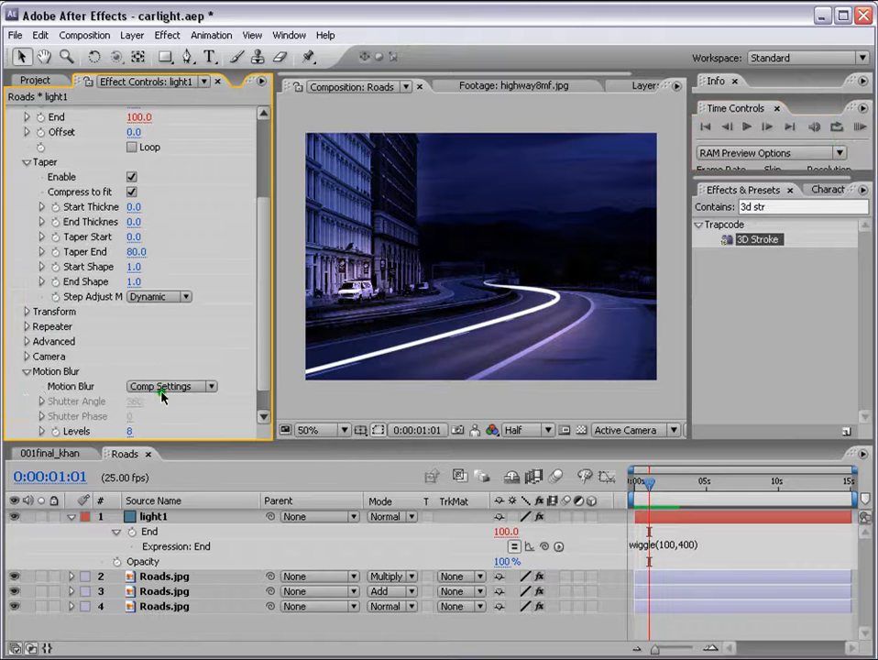
{"action": "left_click", "coordinate": [163, 396]}
{"action": "left_click", "coordinate": [171, 402]}
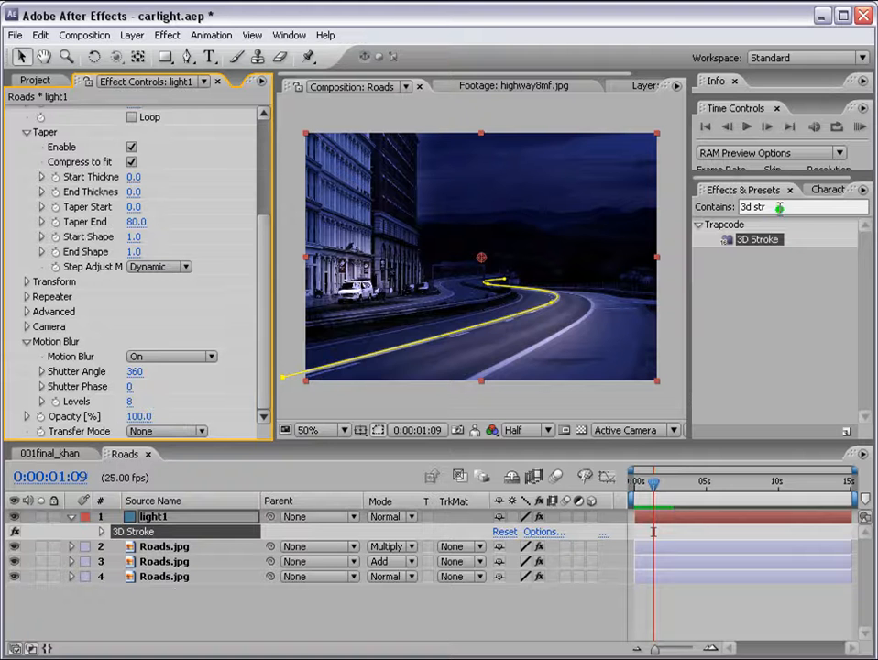
{"action": "left_click_drag", "start_coordinate": [681, 485], "coordinate": [655, 487]}
{"action": "left_click", "coordinate": [707, 599]}
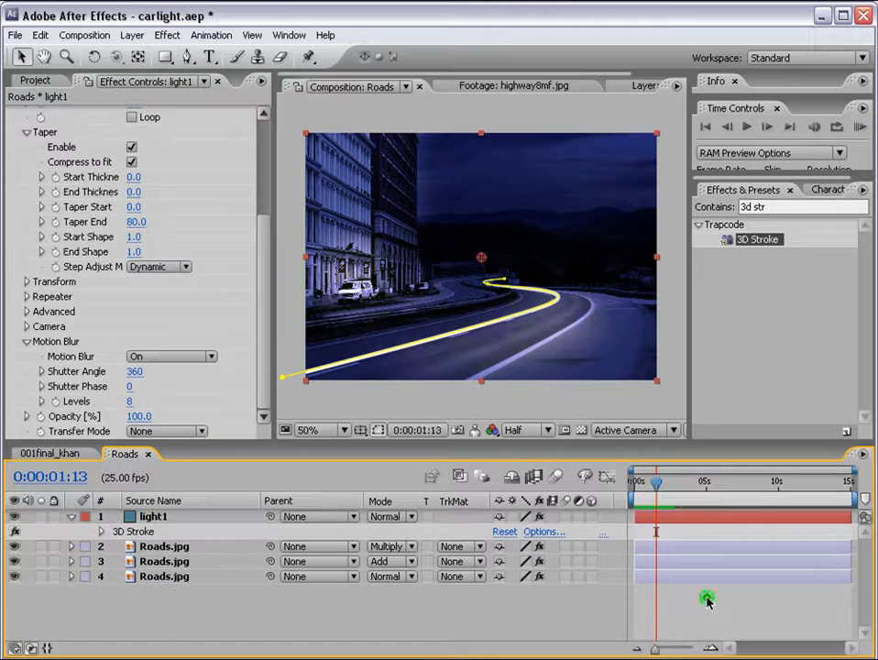
{"action": "left_click", "coordinate": [859, 127]}
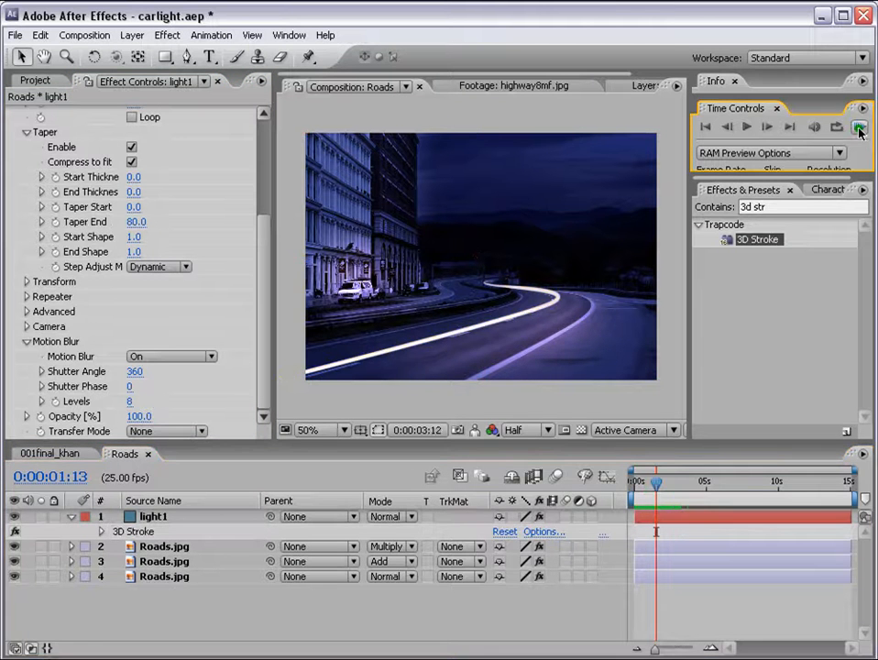
- Change the expression on light1's 3D Stroke End property to wiggle(50,300)
{"action": "left_click", "coordinate": [652, 520]}
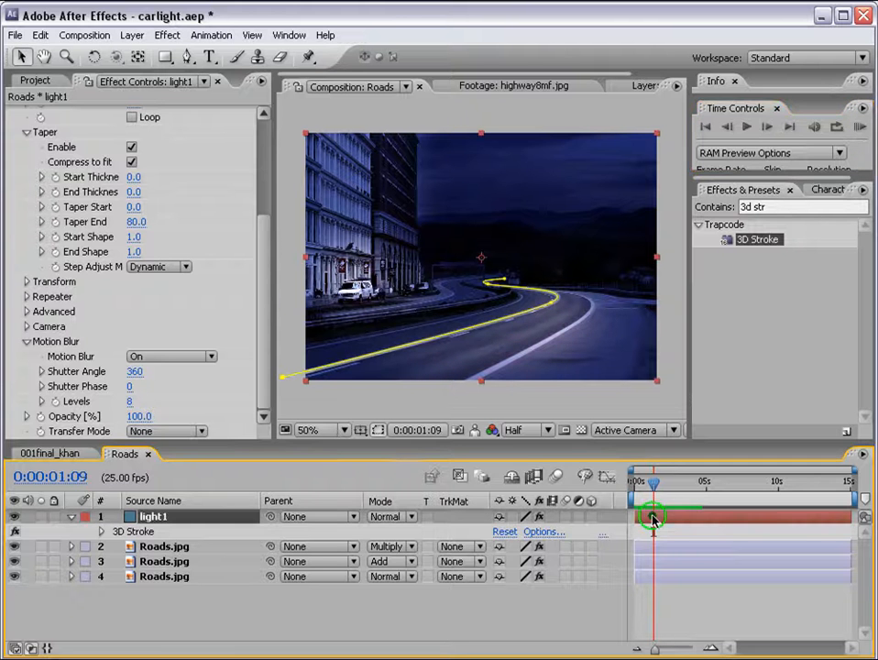
{"action": "type", "text": "wiggle(100,400)"}
{"action": "left_click", "coordinate": [673, 562]}
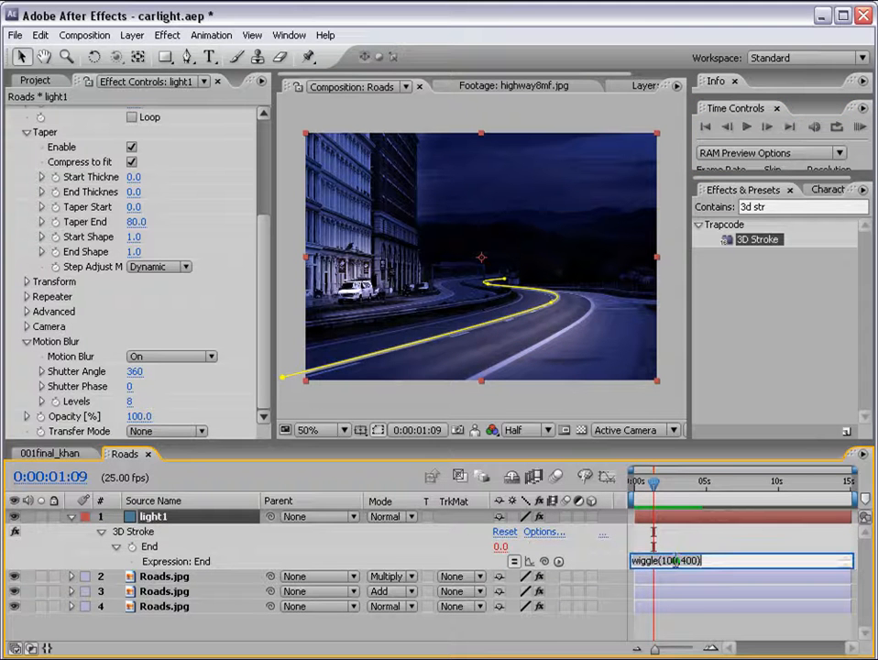
{"action": "left_click", "coordinate": [685, 562]}
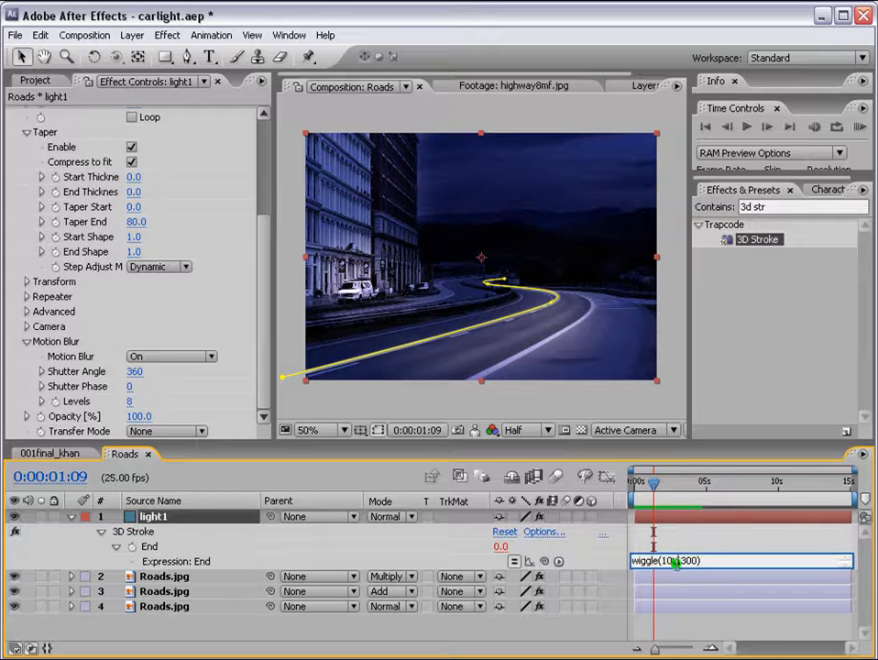
{"action": "key", "text": "BackSpace"}
{"action": "key", "text": "BackSpace"}
{"action": "key", "text": "BackSpace"}
{"action": "type", "text": "50"}
{"action": "left_click", "coordinate": [723, 536]}
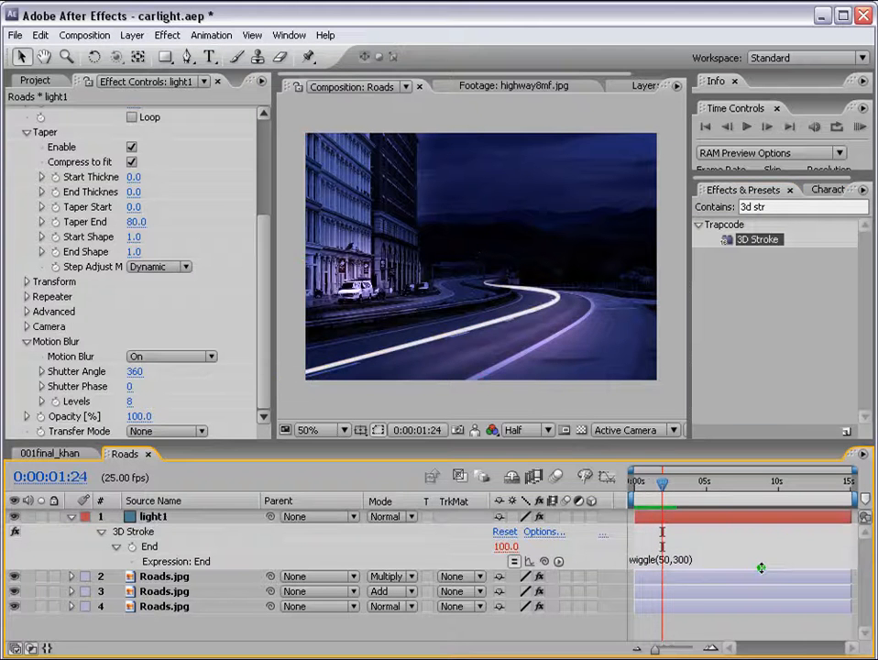
- Find the Stylize Glow effect, apply it to light1 and check the stroke at 0:00:03:09
{"action": "key", "text": "ctrl+5"}
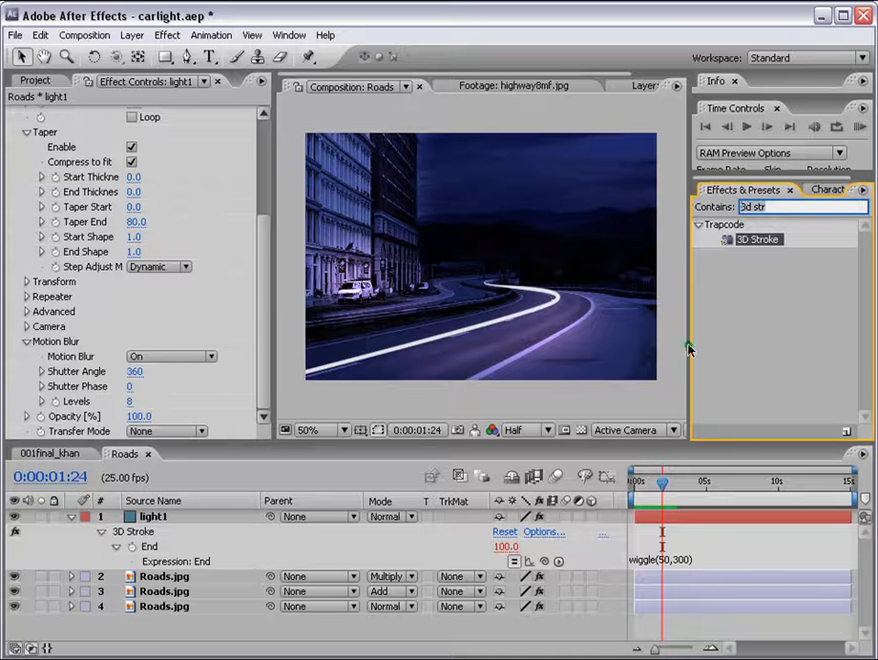
{"action": "type", "text": "g"}
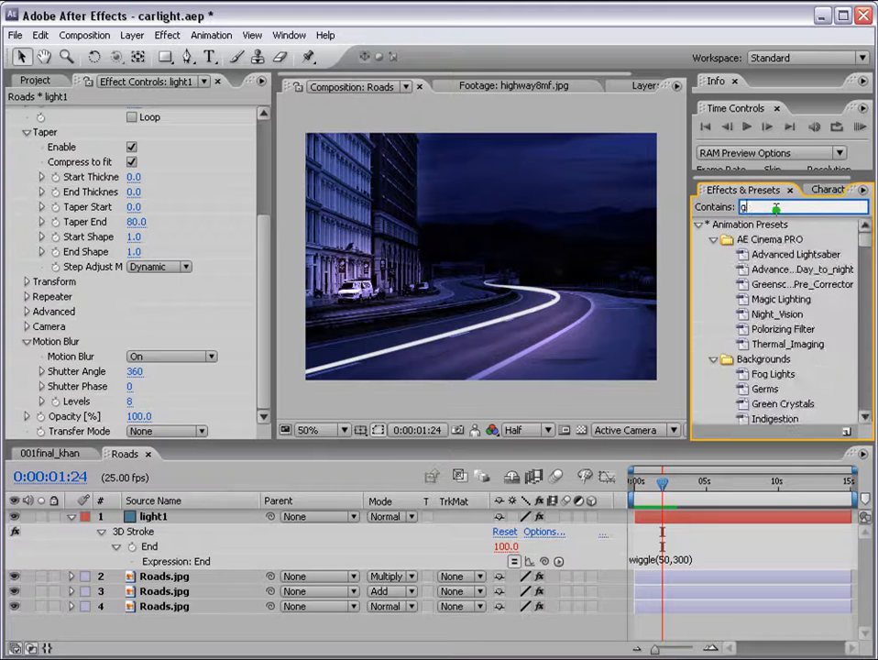
{"action": "type", "text": "low"}
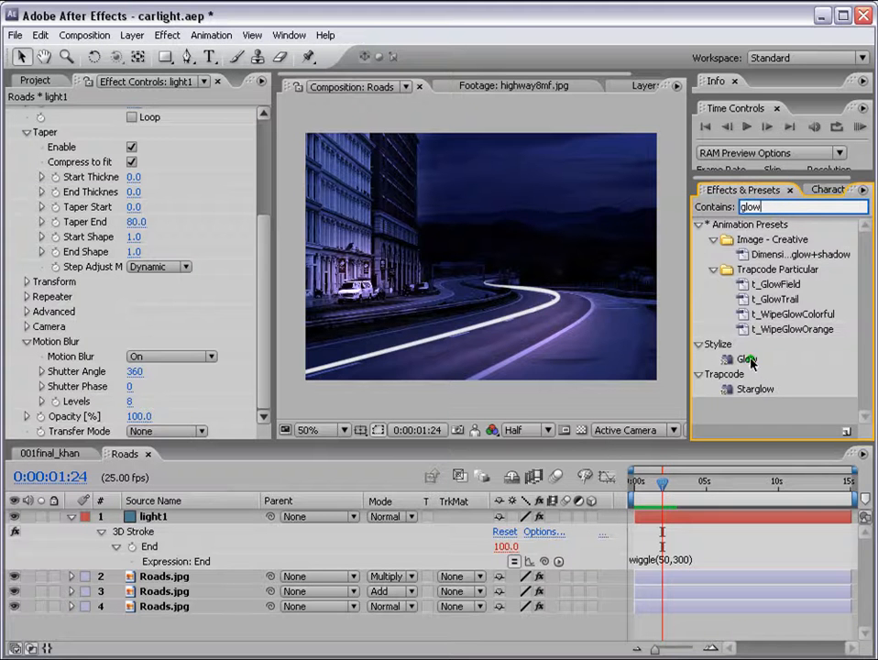
{"action": "left_click_drag", "start_coordinate": [747, 359], "coordinate": [670, 520]}
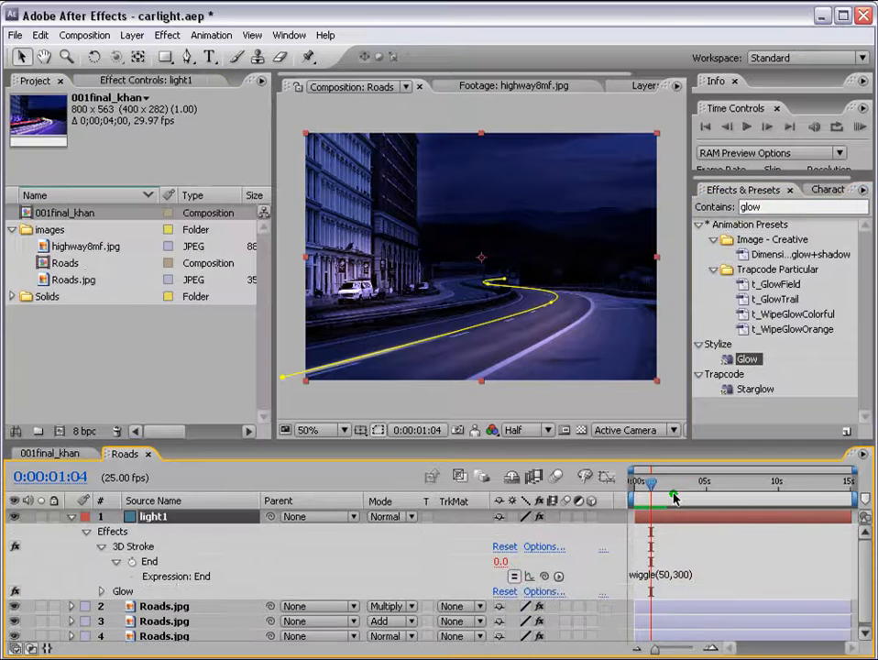
{"action": "left_click", "coordinate": [683, 485]}
{"action": "left_click", "coordinate": [710, 549]}
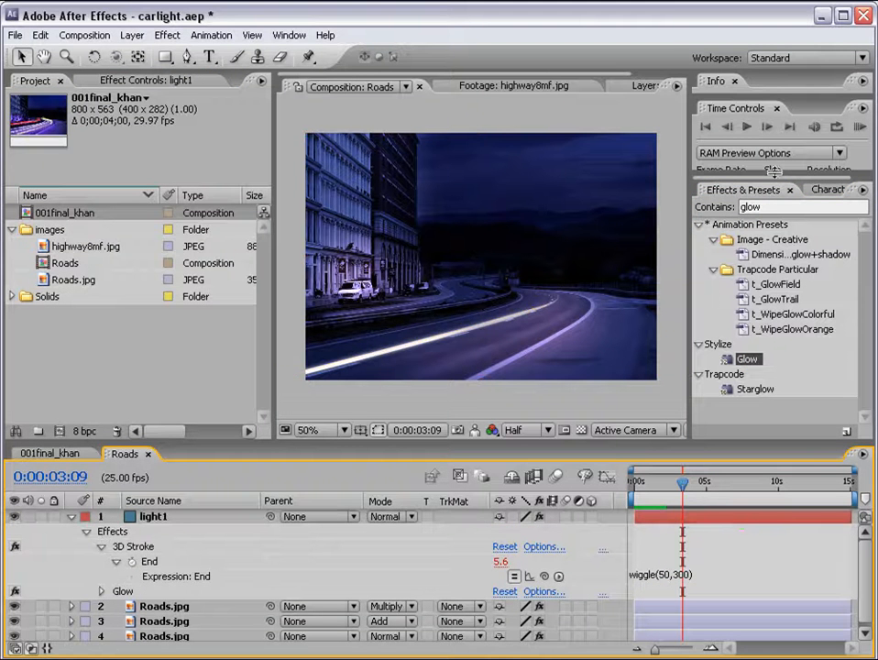
- Find the Wave Warp effect and apply it to light1
{"action": "left_click", "coordinate": [772, 207]}
{"action": "type", "text": "wave"}
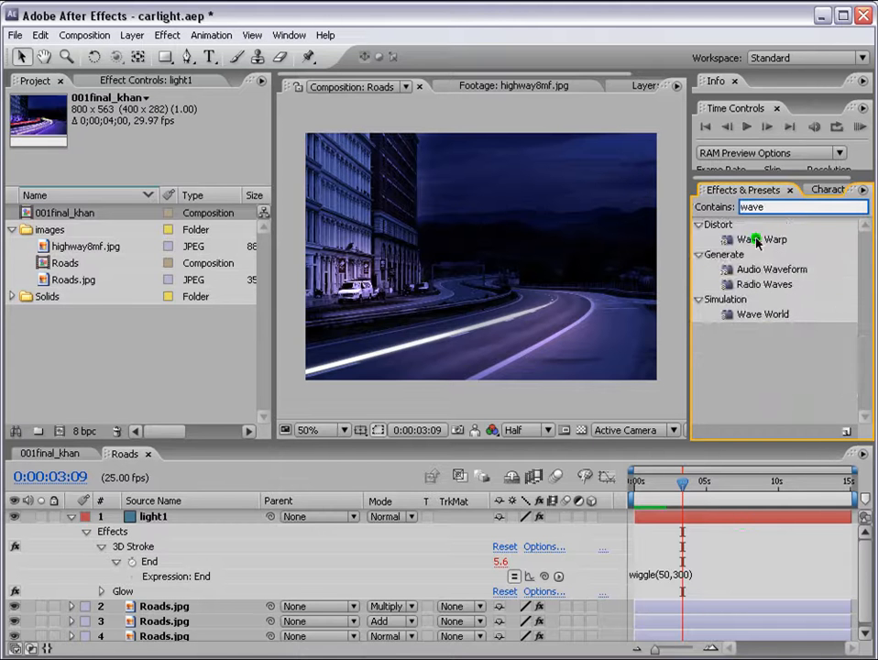
{"action": "mouse_move", "coordinate": [704, 237]}
{"action": "left_mouse_down"}
{"action": "mouse_move", "coordinate": [655, 509]}
{"action": "mouse_move", "coordinate": [680, 516]}
{"action": "left_mouse_up"}
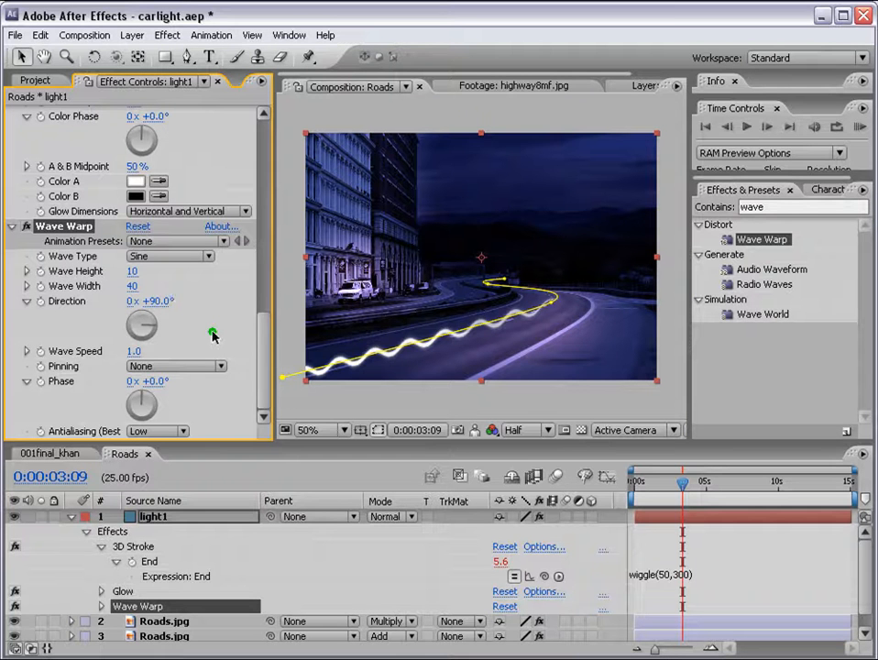
- Set light1's Wave Warp to Wave Height 2, Wave Width 413 and Wave Speed 0.2, and deselect the layer
{"action": "left_click", "coordinate": [132, 271]}
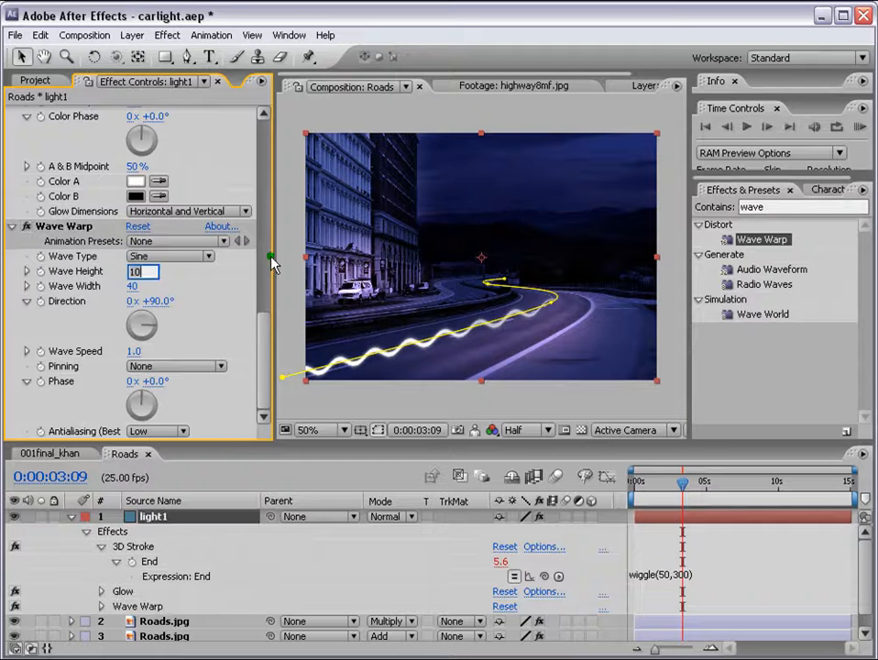
{"action": "type", "text": "2"}
{"action": "key", "text": "Return"}
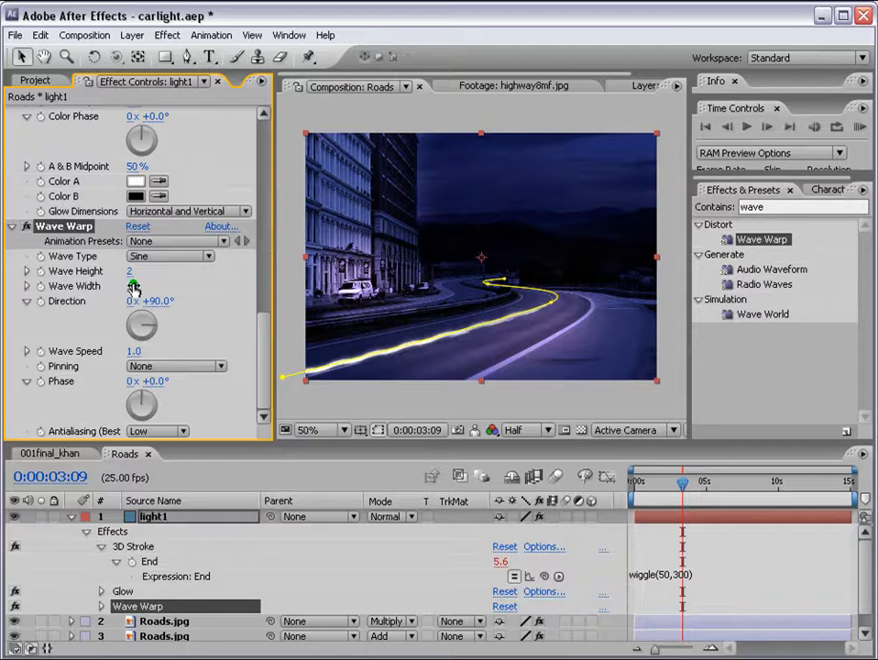
{"action": "left_click", "coordinate": [130, 286]}
{"action": "type", "text": "40"}
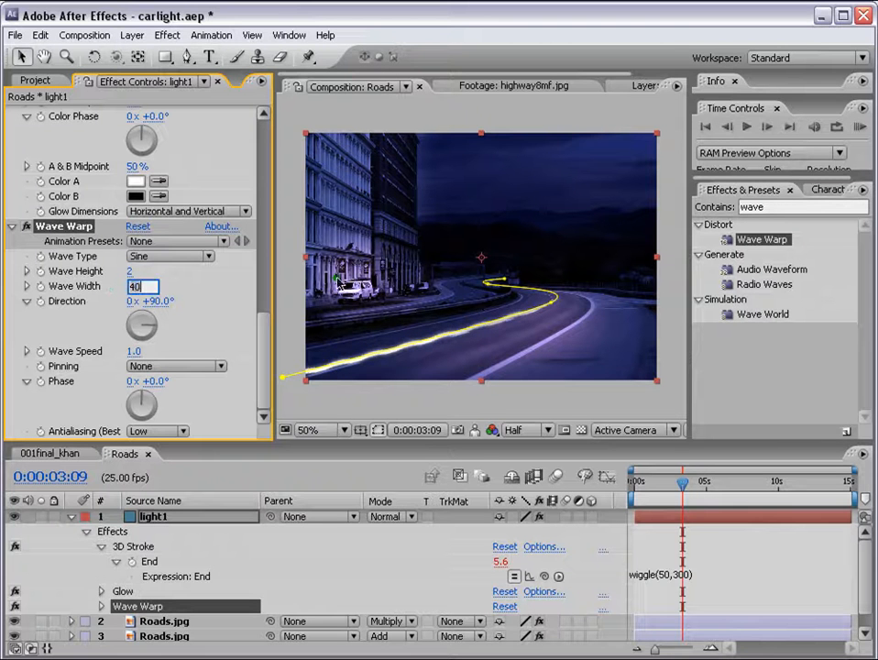
{"action": "type", "text": "3"}
{"action": "key", "text": "Return"}
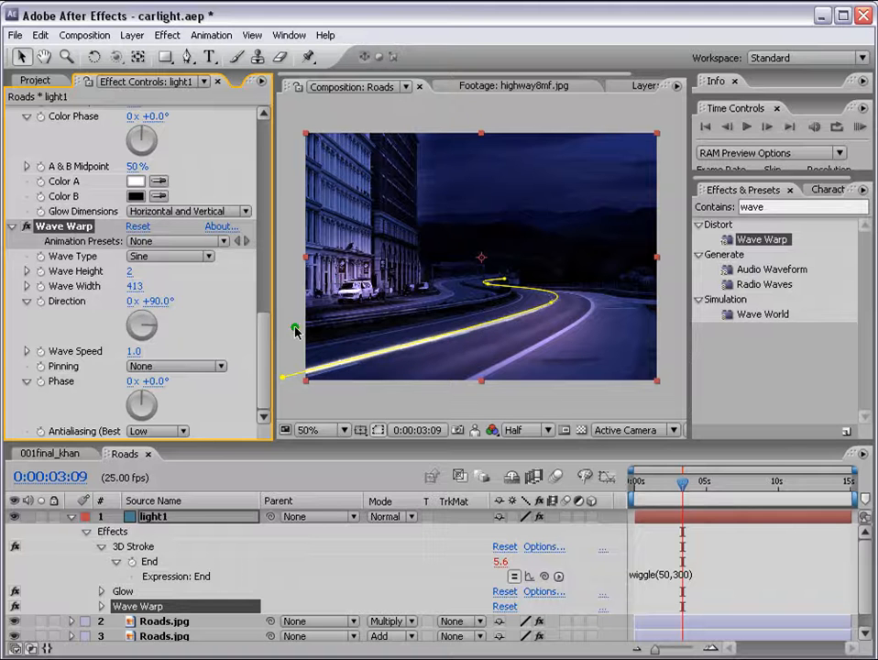
{"action": "left_click", "coordinate": [134, 351]}
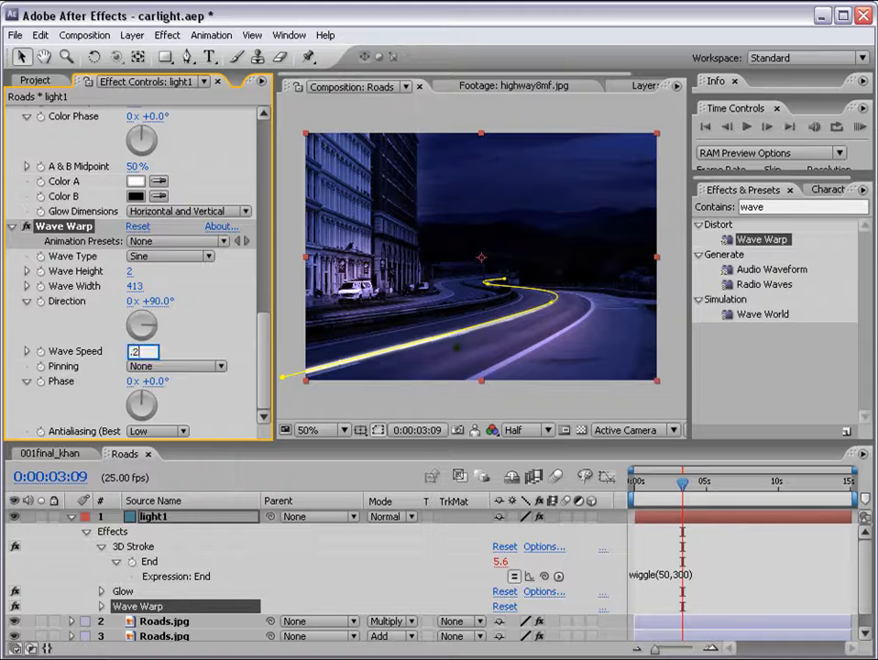
{"action": "key", "text": "Return"}
{"action": "left_click", "coordinate": [748, 562]}
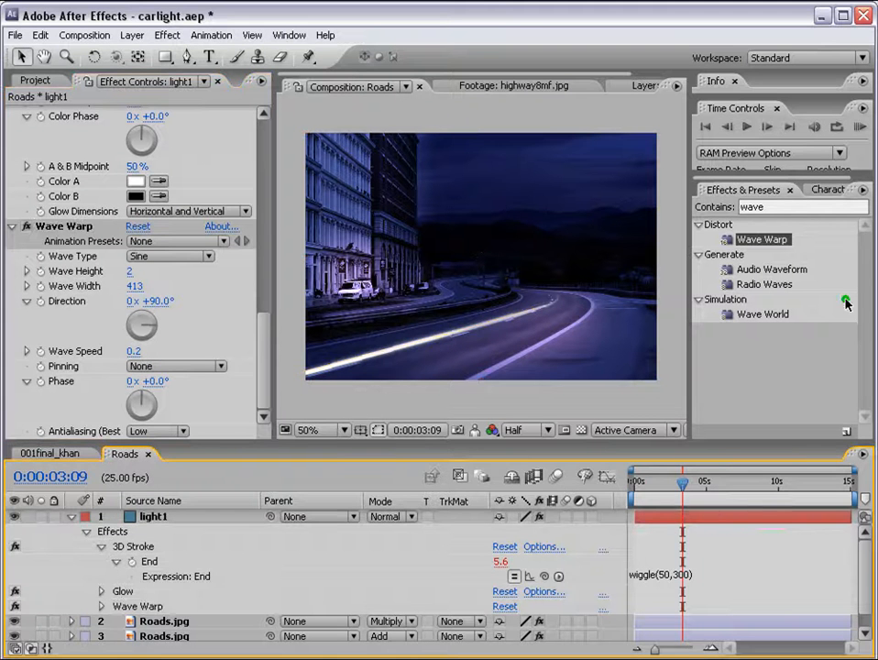
- Collapse light1's properties in the timeline and run a RAM preview of the light trail
{"action": "key", "text": "u"}
{"action": "left_click", "coordinate": [770, 595]}
{"action": "left_click", "coordinate": [745, 518]}
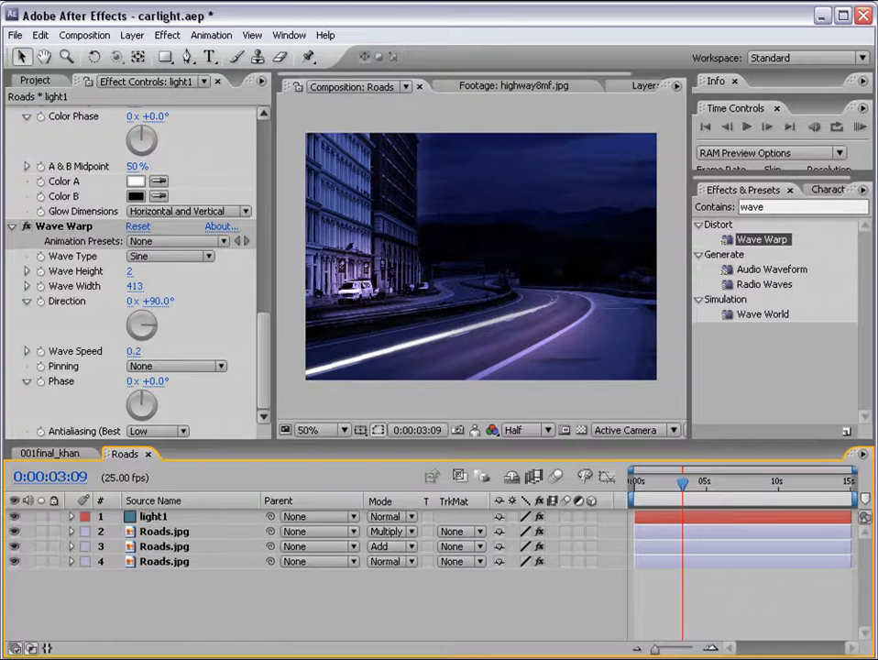
{"action": "left_click", "coordinate": [860, 127]}
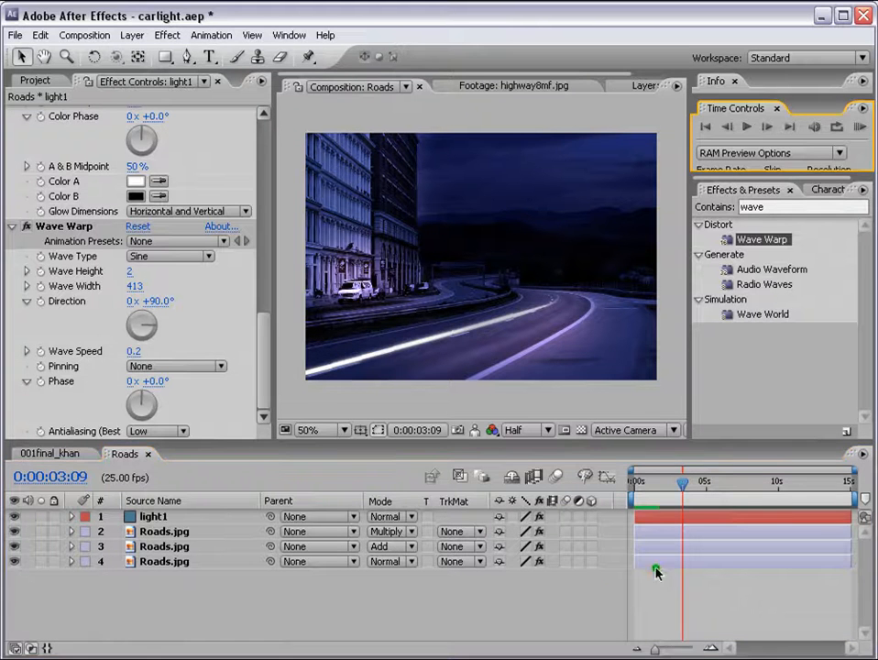
- Duplicate the light1 layer to start a second light trail
{"action": "left_click", "coordinate": [46, 547]}
{"action": "left_click", "coordinate": [163, 517]}
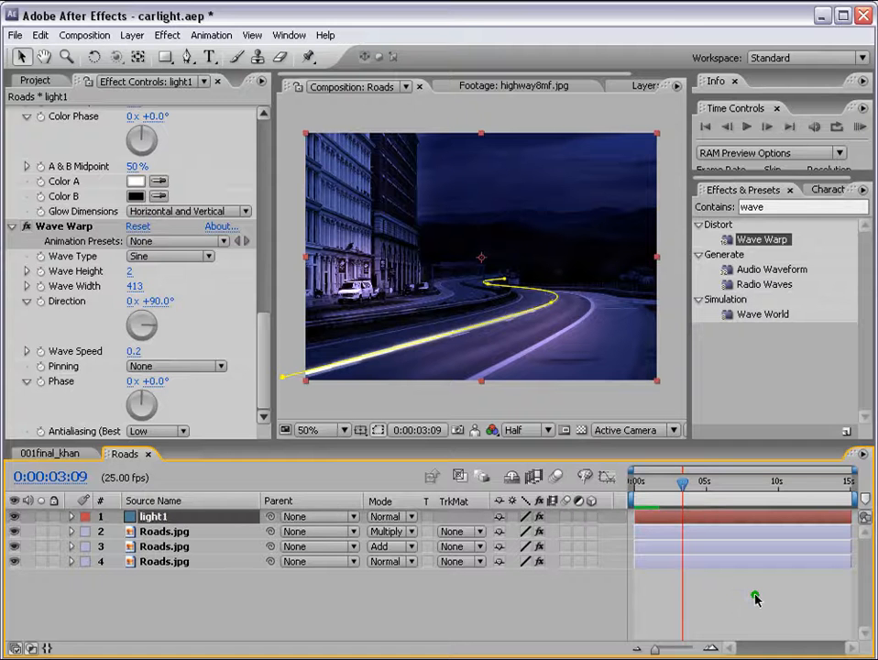
{"action": "key", "text": "ctrl+d"}
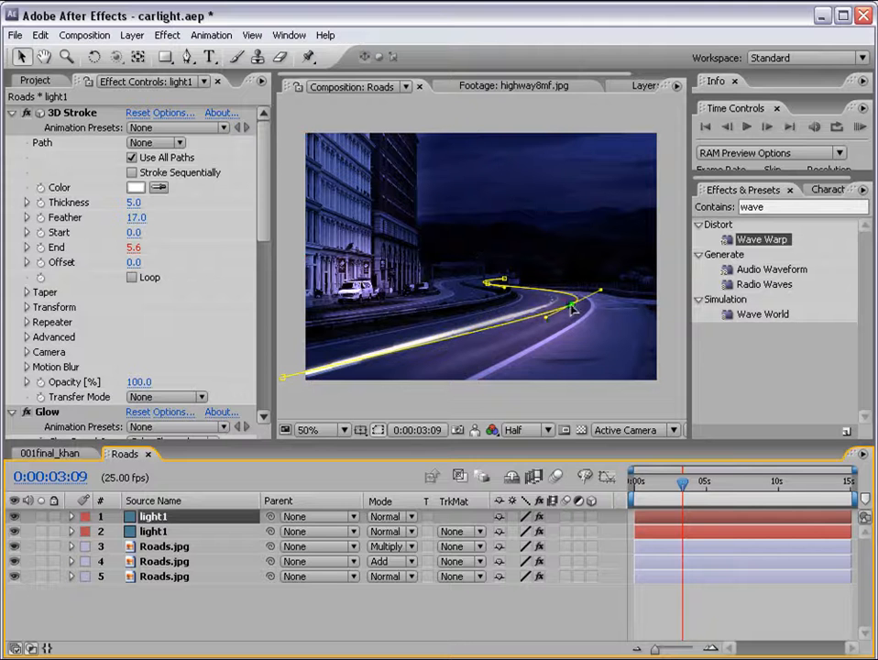
- Reshape the top light1 layer's mask path so its trail follows the lane beside the first trail and around the bend
{"action": "left_click_drag", "start_coordinate": [551, 308], "coordinate": [552, 321]}
{"action": "mouse_move", "coordinate": [282, 377]}
{"action": "left_mouse_down"}
{"action": "mouse_move", "coordinate": [341, 401]}
{"action": "mouse_move", "coordinate": [346, 388]}
{"action": "left_mouse_up"}
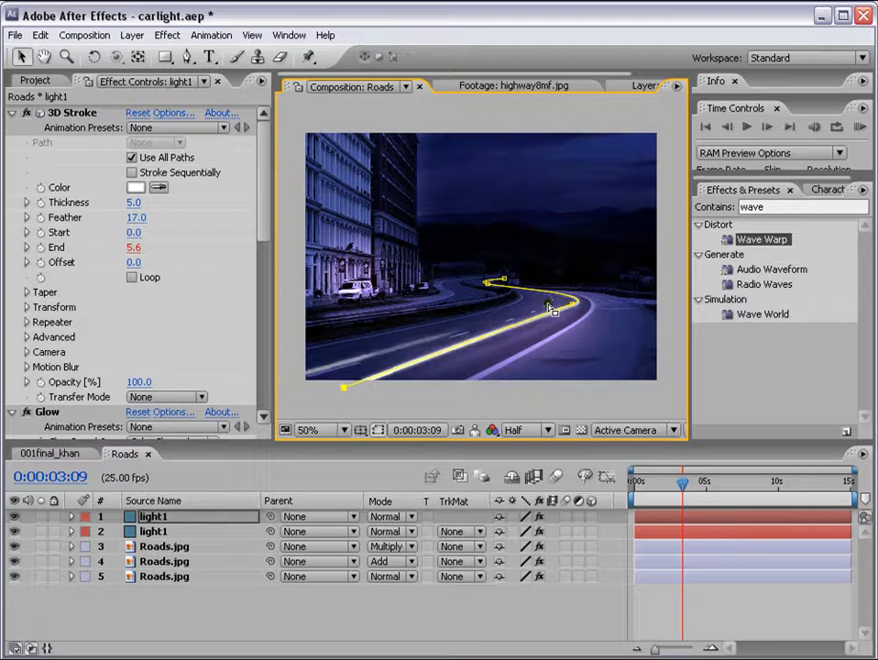
{"action": "left_click_drag", "start_coordinate": [551, 308], "coordinate": [552, 313]}
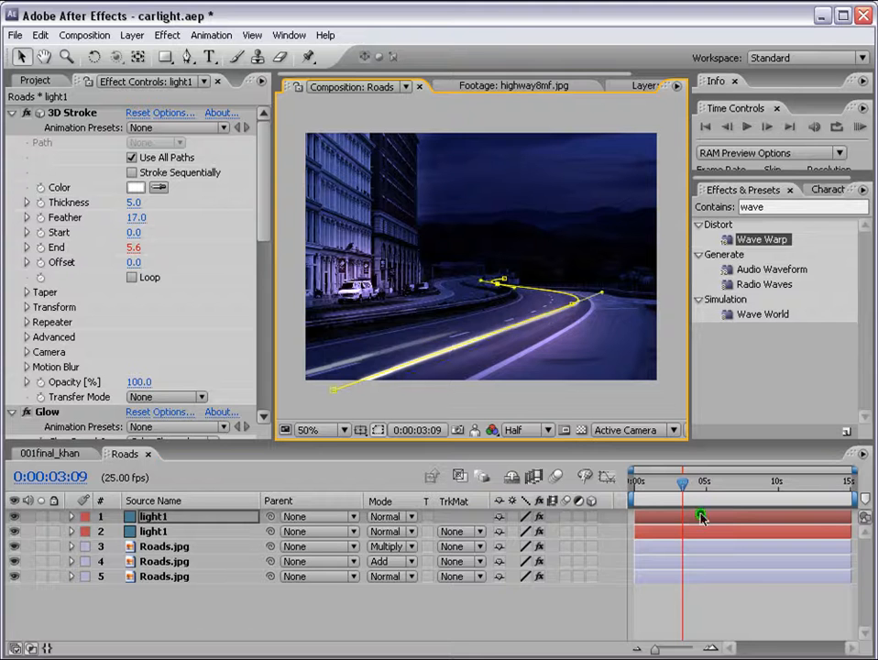
- Change the top light1 layer's 3D Stroke End expression to wiggle(40,300)
{"action": "left_click", "coordinate": [701, 519]}
{"action": "key", "text": "e"}
{"action": "key", "text": "e"}
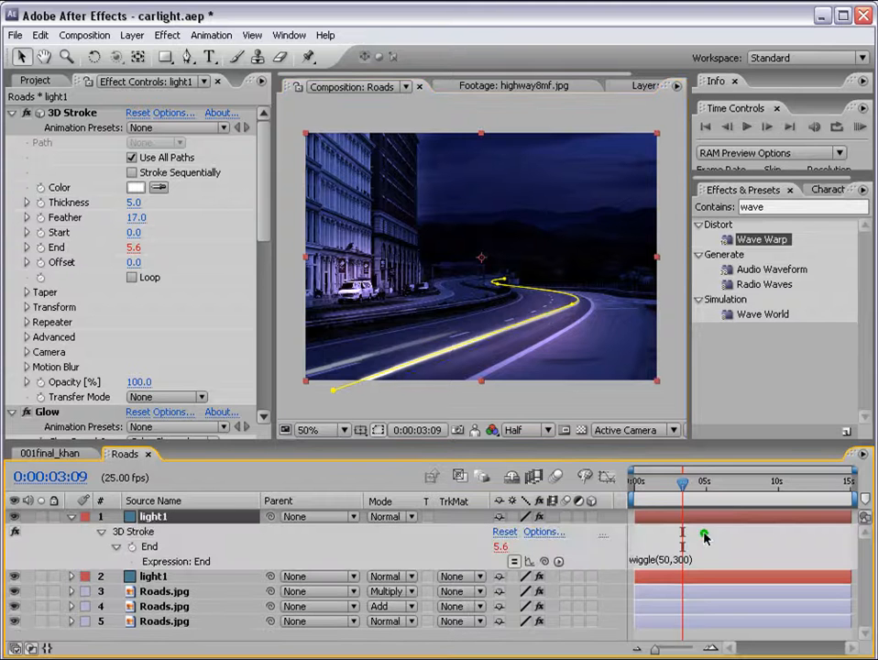
{"action": "left_click", "coordinate": [662, 560]}
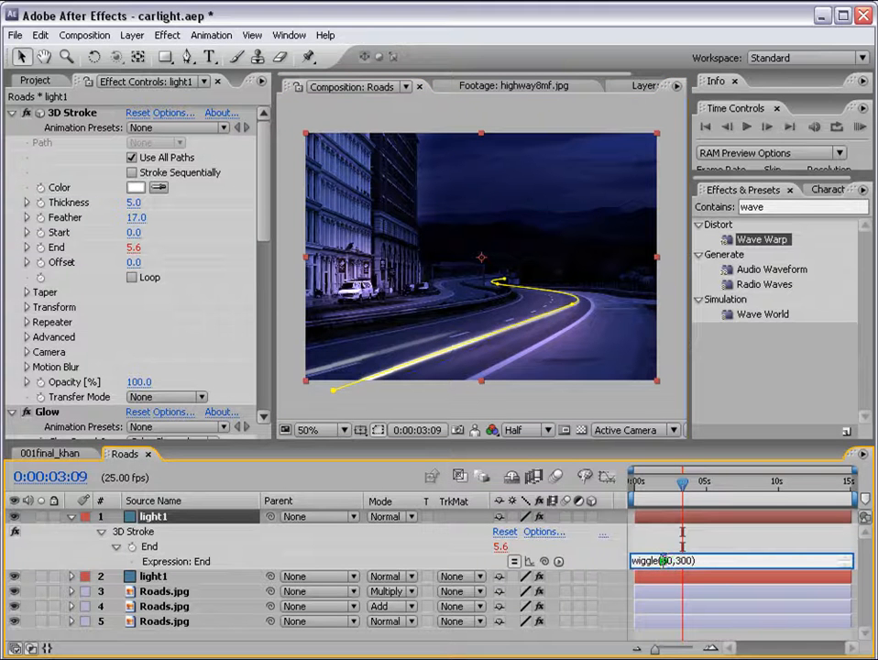
{"action": "left_click", "coordinate": [742, 540]}
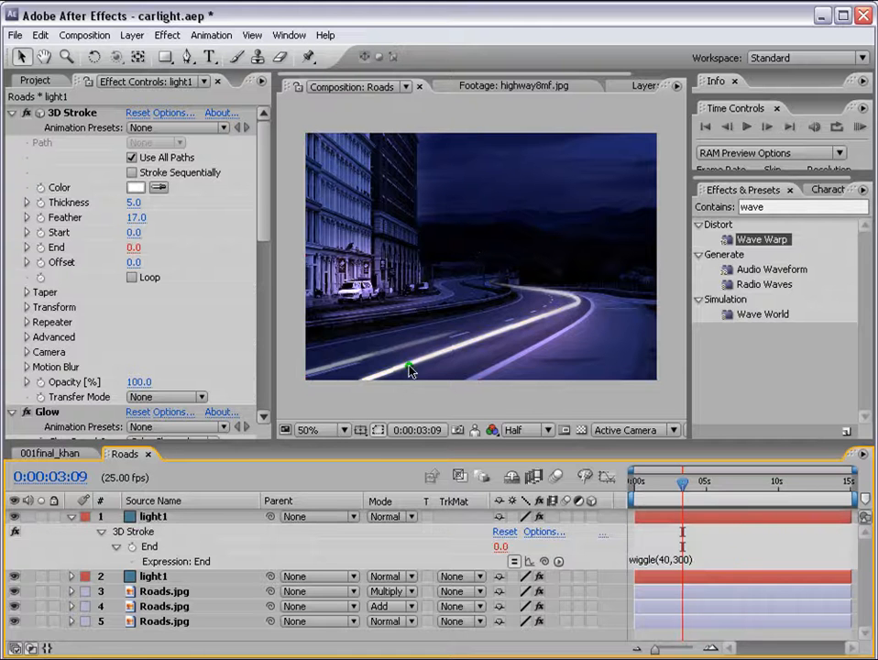
- Set the top light1 layer's 3D Stroke Thickness to 7 and delete its Wave Warp effect
{"action": "left_click", "coordinate": [72, 112]}
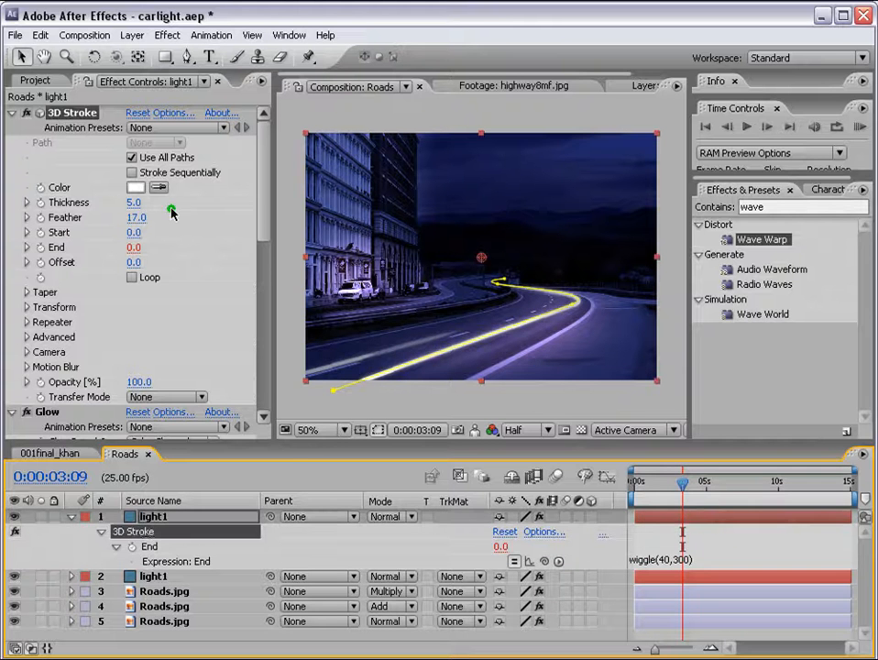
{"action": "left_click", "coordinate": [134, 204]}
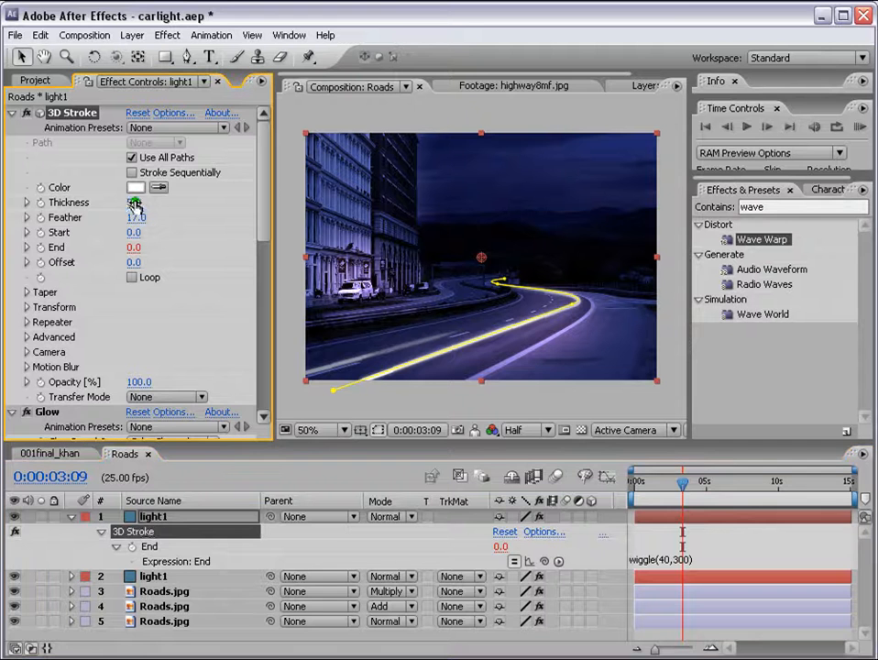
{"action": "type", "text": "5"}
{"action": "left_click_drag", "start_coordinate": [300, 211], "coordinate": [102, 243]}
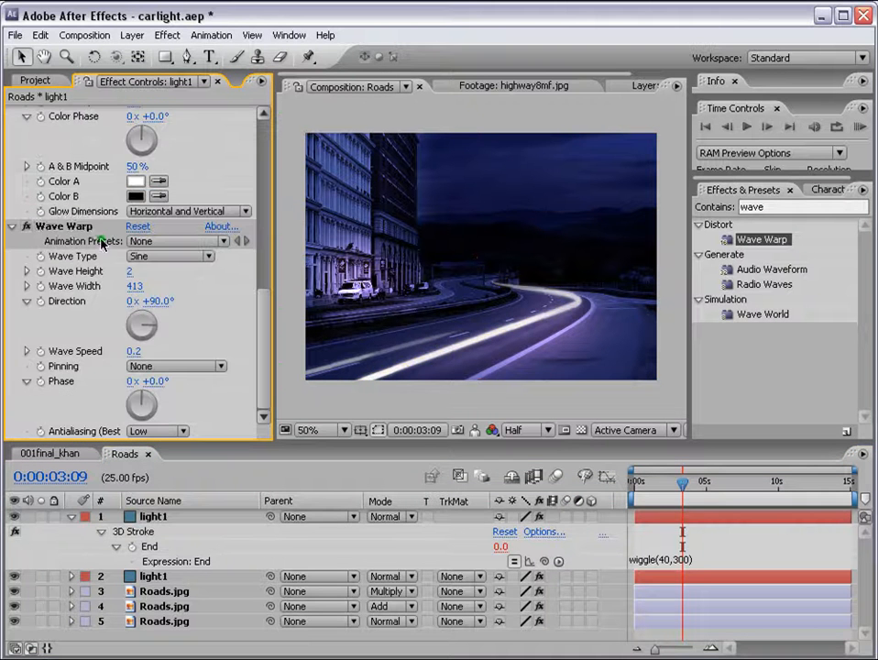
{"action": "left_click", "coordinate": [72, 227]}
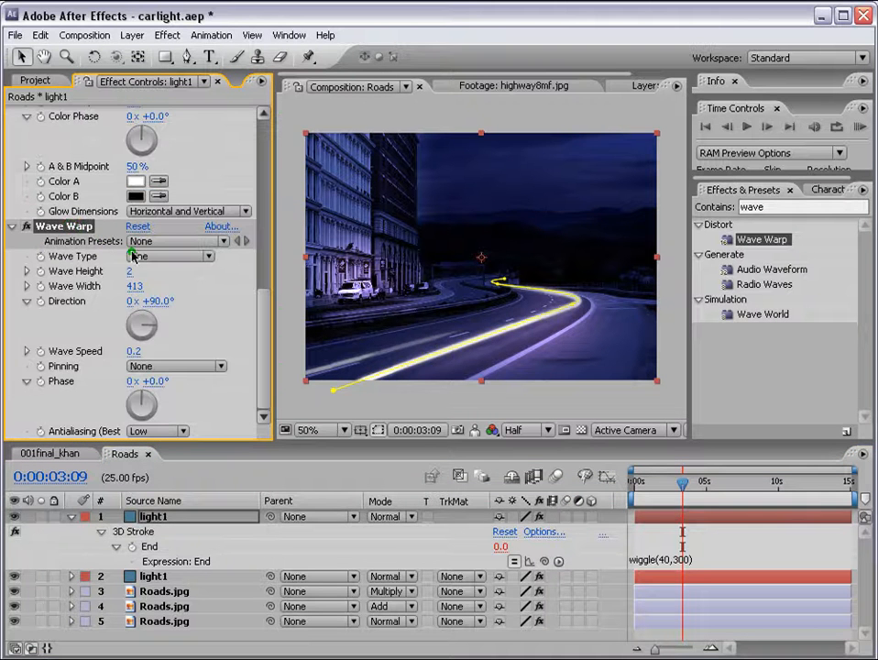
{"action": "key", "text": "Delete"}
{"action": "left_click", "coordinate": [747, 551]}
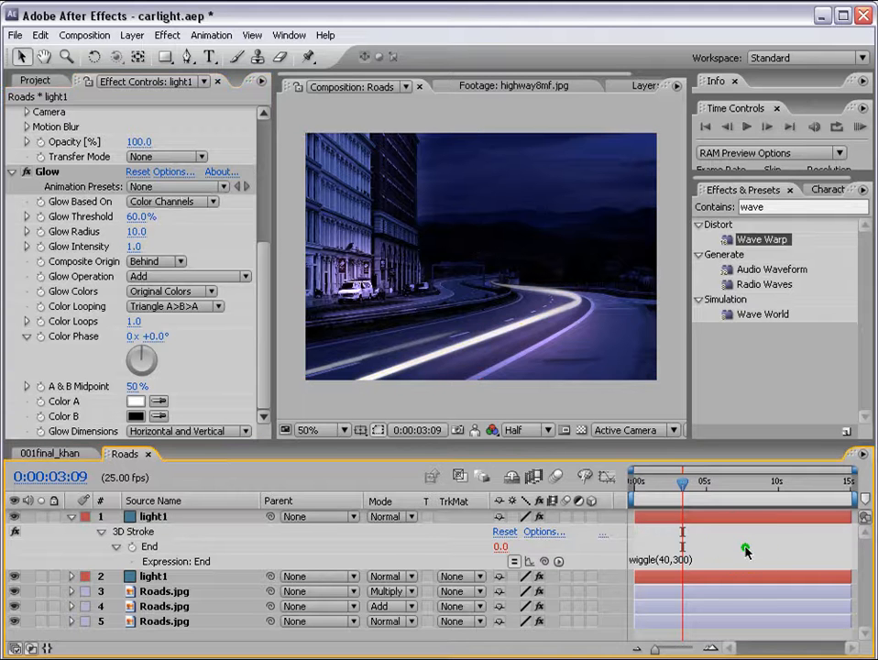
- Run a RAM preview of the two light trails and collapse the top light1 layer's properties
{"action": "left_click", "coordinate": [661, 482]}
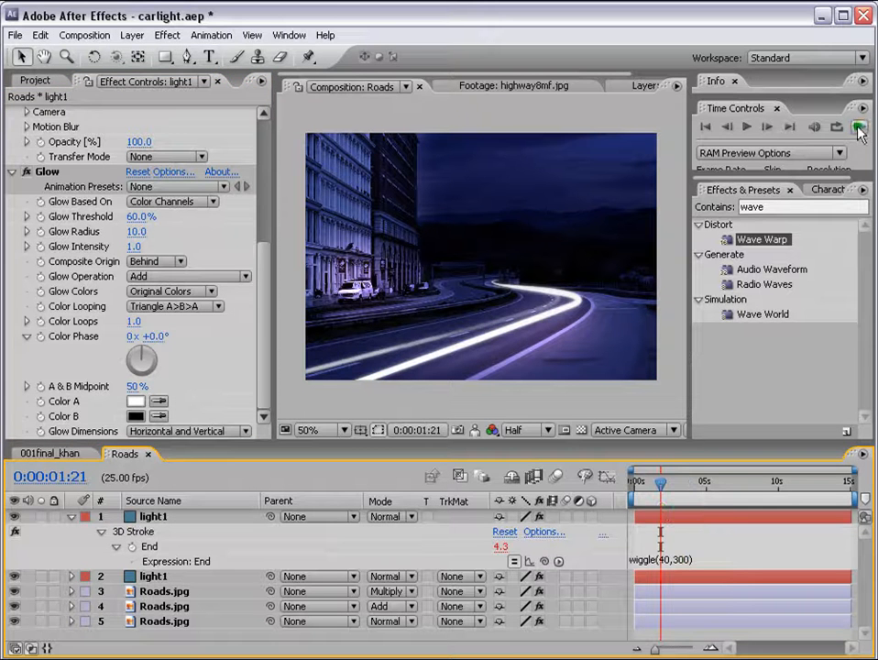
{"action": "left_click", "coordinate": [859, 127]}
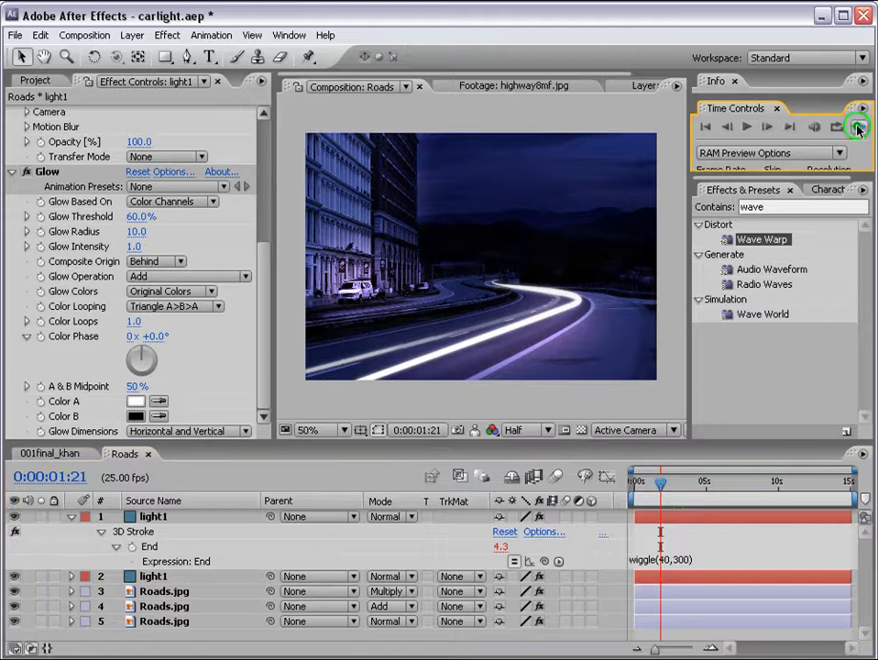
{"action": "left_click", "coordinate": [72, 517]}
- Duplicate the top light1 layer and reshape the copy's mask path along the inner side of the road's bend
{"action": "left_click", "coordinate": [142, 516]}
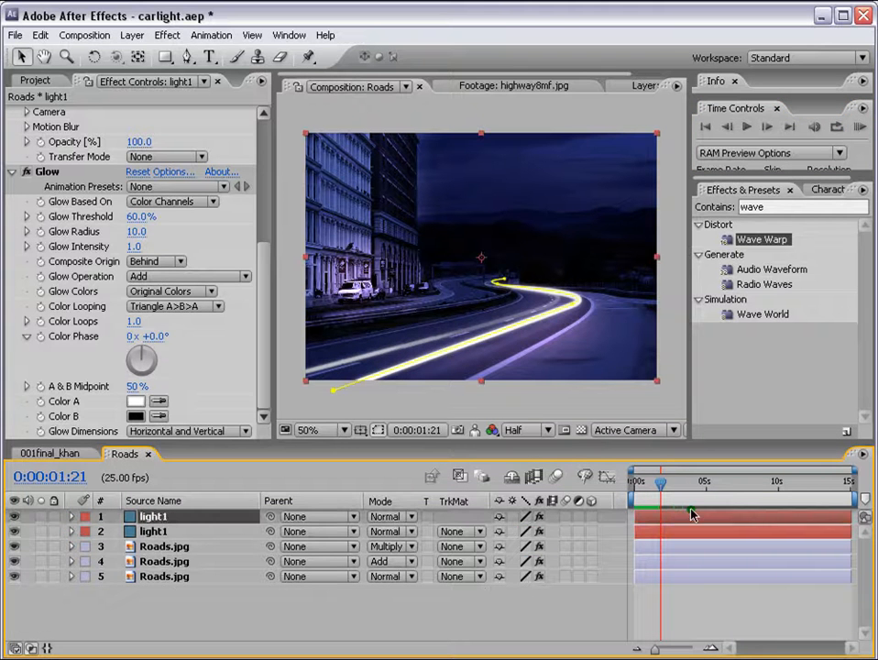
{"action": "key", "text": "ctrl+d"}
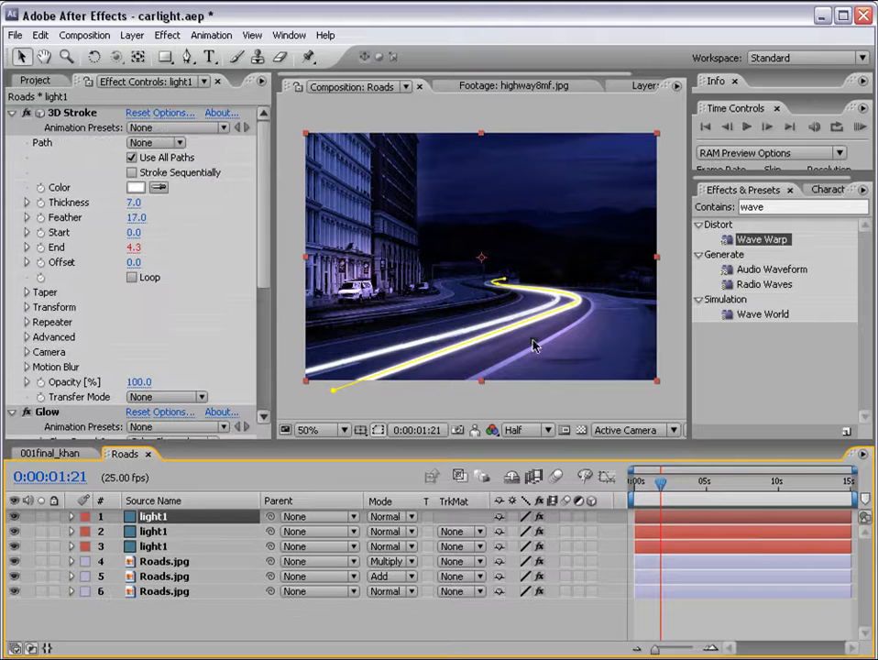
{"action": "left_click_drag", "start_coordinate": [573, 302], "coordinate": [529, 310]}
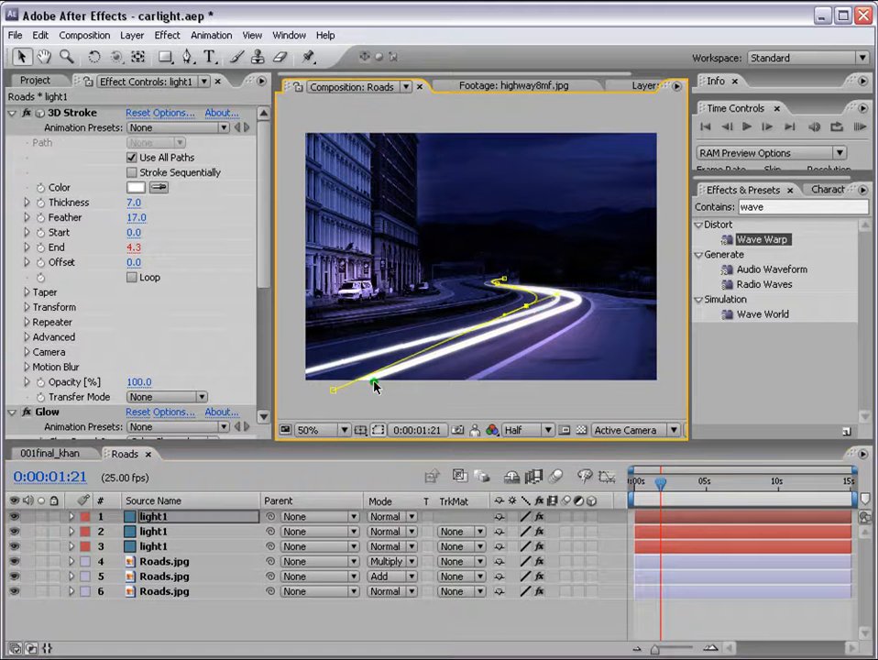
{"action": "mouse_move", "coordinate": [331, 388]}
{"action": "left_mouse_down"}
{"action": "mouse_move", "coordinate": [308, 361]}
{"action": "mouse_move", "coordinate": [289, 361]}
{"action": "left_mouse_up"}
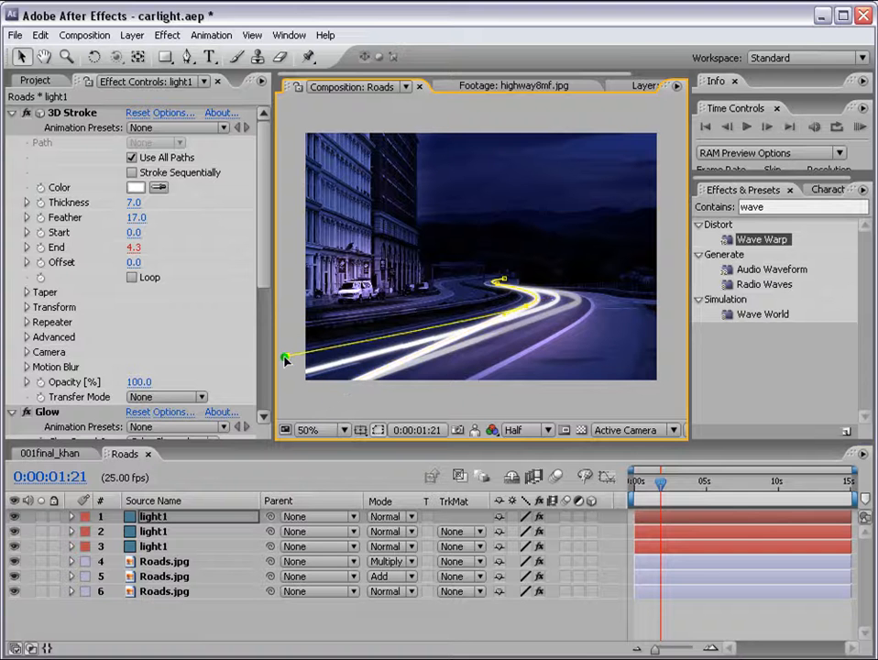
{"action": "left_click", "coordinate": [550, 312]}
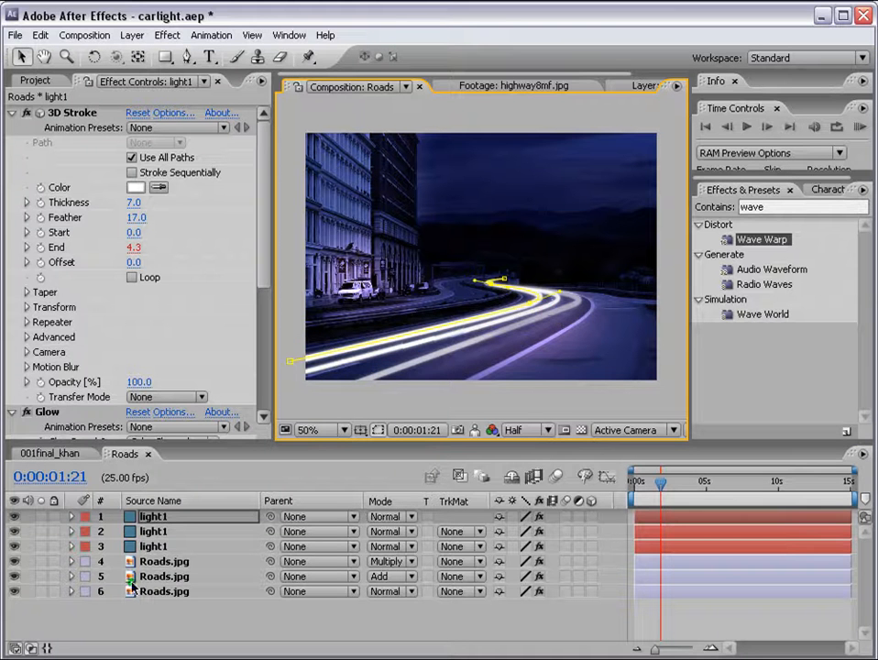
- Solo the top light1 layer for a RAM preview and shorten the work area to end just after 0:00:01:21
{"action": "left_click", "coordinate": [41, 517]}
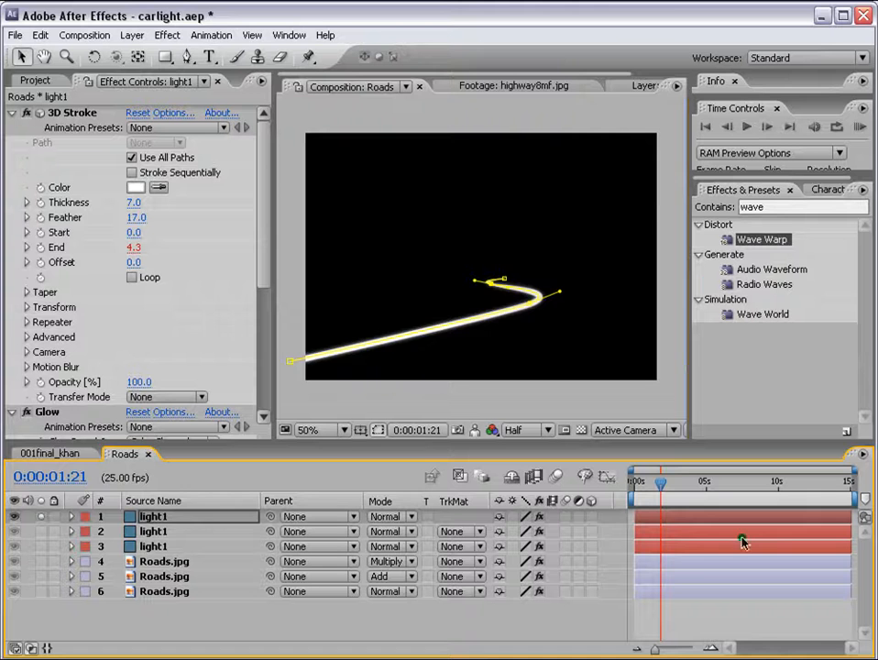
{"action": "left_click", "coordinate": [748, 621]}
{"action": "left_click", "coordinate": [860, 128]}
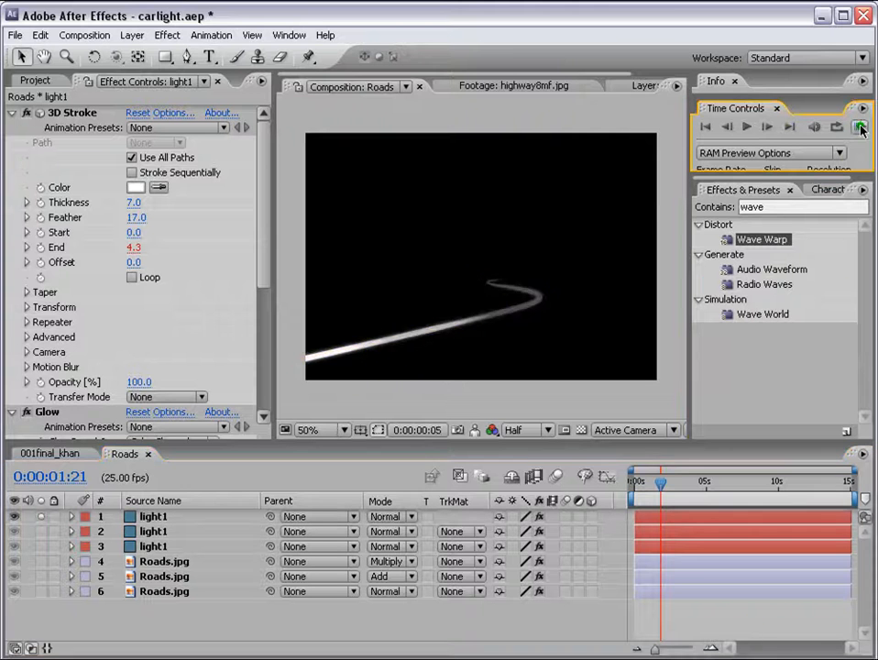
{"action": "left_click", "coordinate": [861, 127]}
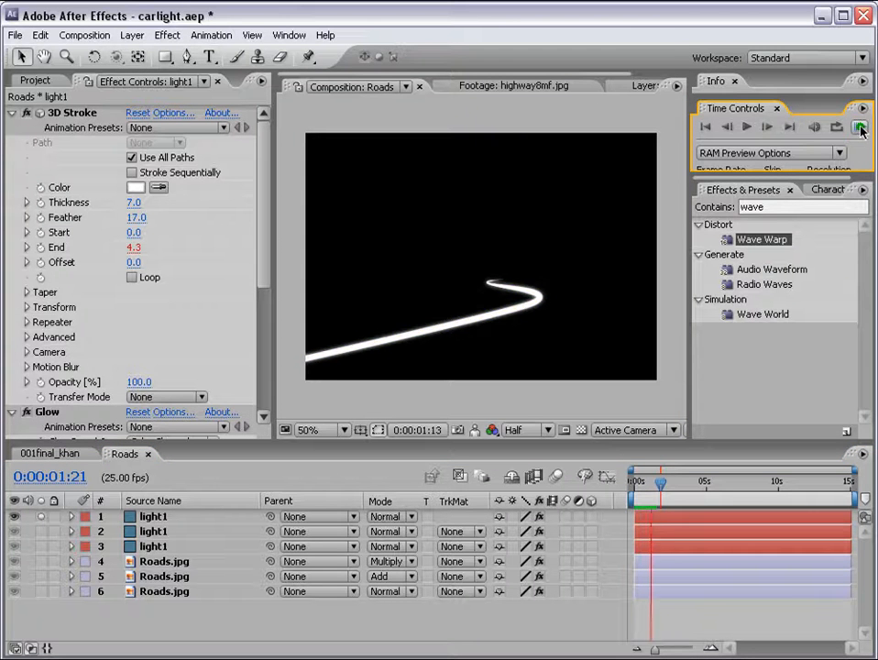
{"action": "left_click", "coordinate": [861, 128]}
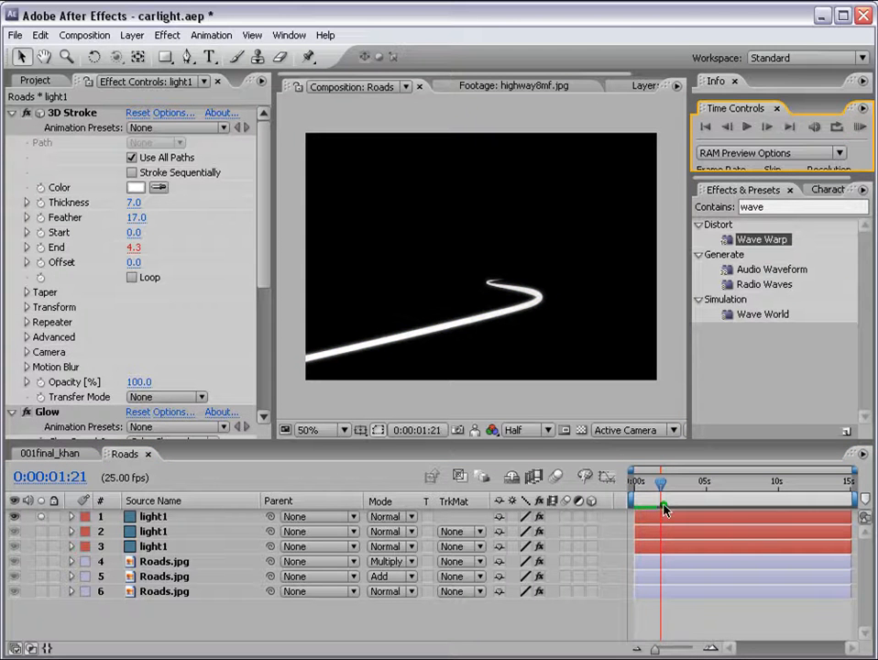
{"action": "left_click_drag", "start_coordinate": [856, 498], "coordinate": [664, 498]}
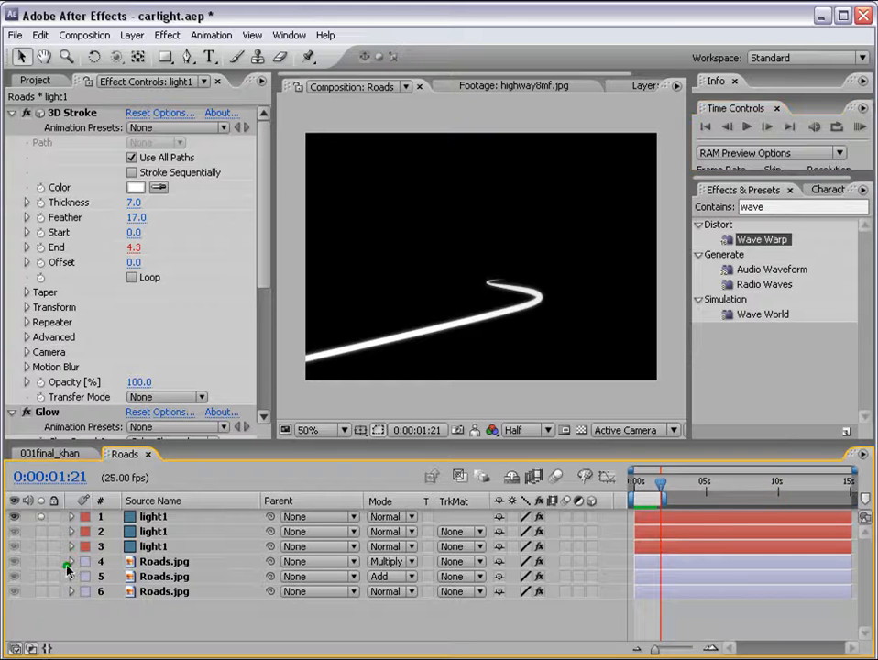
- Remove the wiggle expression from the top light1 layer's 3D Stroke End and RAM preview the trail
{"action": "left_click", "coordinate": [135, 516]}
{"action": "key", "text": "e"}
{"action": "key", "text": "e"}
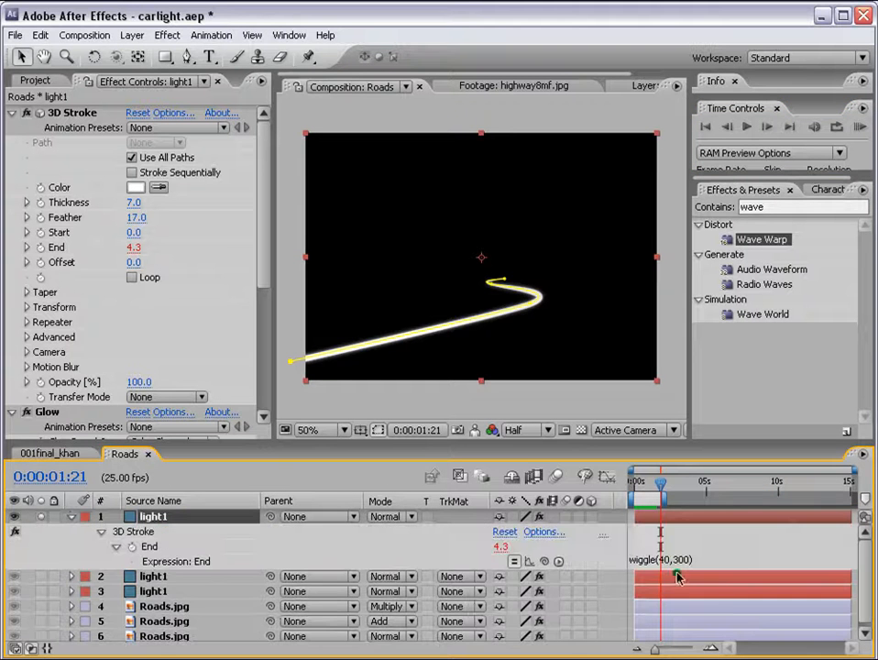
{"action": "left_click", "coordinate": [133, 532]}
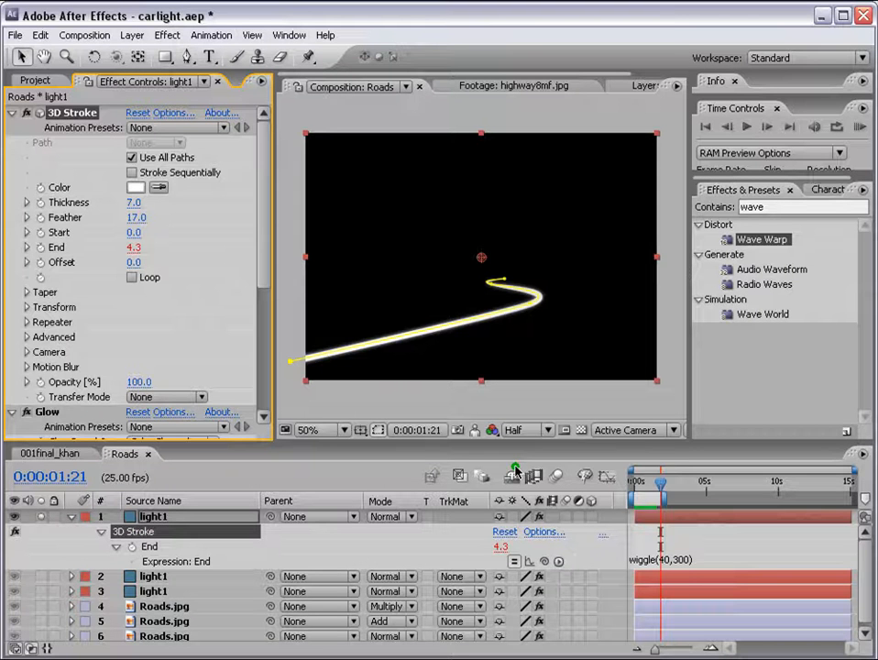
{"action": "left_click", "coordinate": [731, 561]}
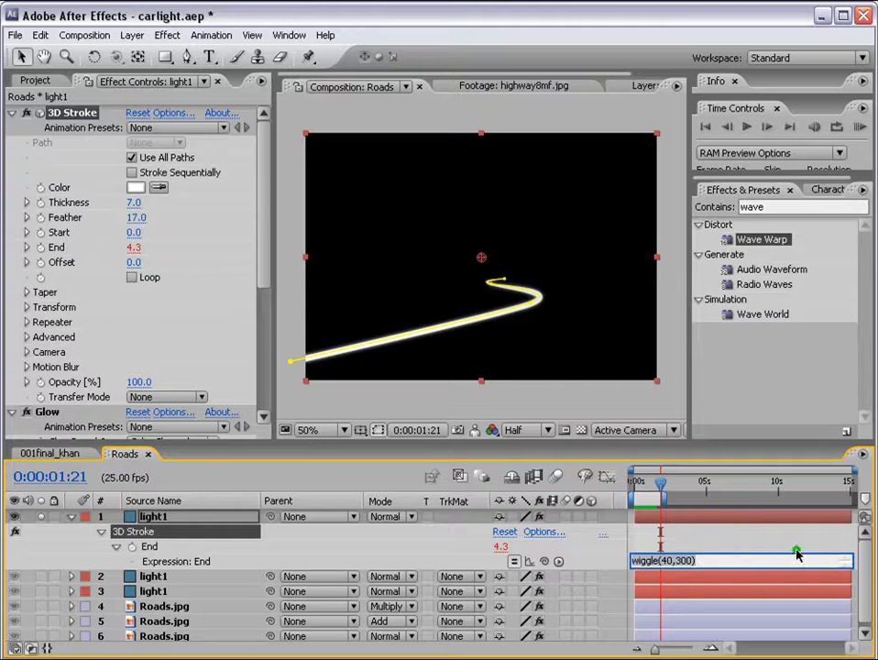
{"action": "key", "text": "Delete"}
{"action": "left_click", "coordinate": [775, 529]}
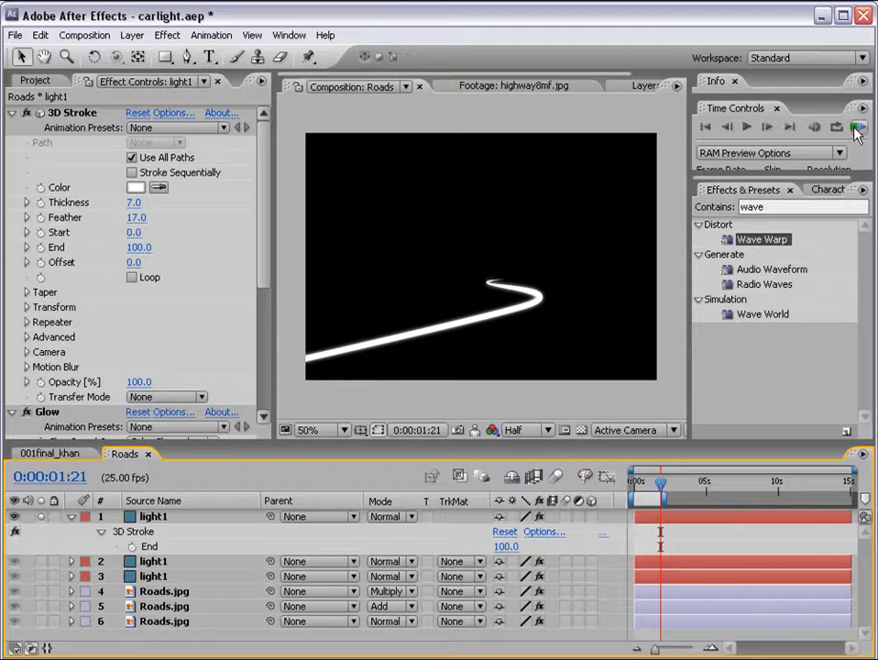
{"action": "left_click", "coordinate": [859, 128]}
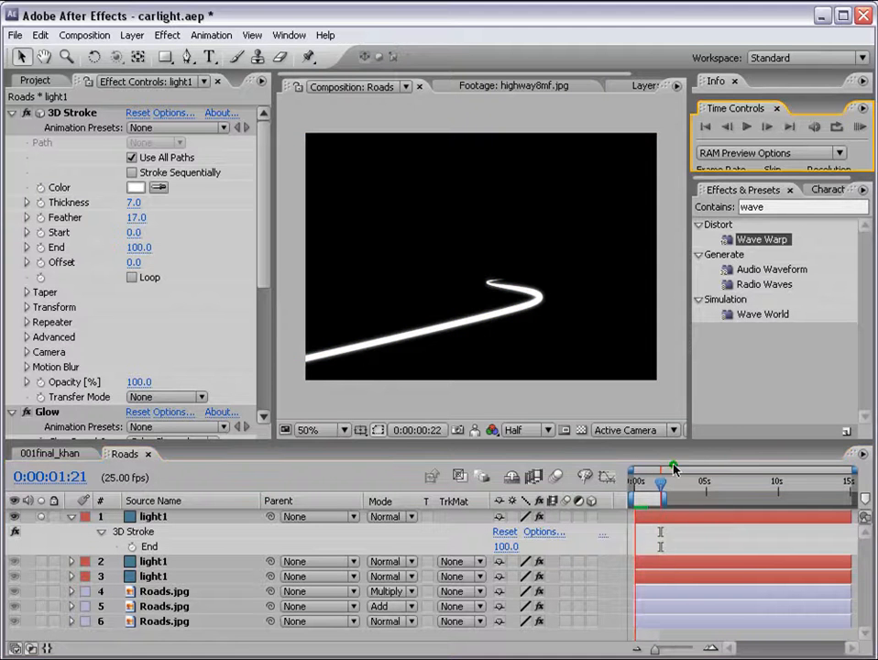
- At 0:00:00:11, test the 3D Stroke Offset on the top light1 layer, turn on Loop, and reset Offset to 0
{"action": "left_click", "coordinate": [640, 487]}
{"action": "mouse_move", "coordinate": [133, 246]}
{"action": "left_mouse_down"}
{"action": "mouse_move", "coordinate": [118, 252]}
{"action": "mouse_move", "coordinate": [149, 243]}
{"action": "mouse_move", "coordinate": [278, 290]}
{"action": "left_mouse_up"}
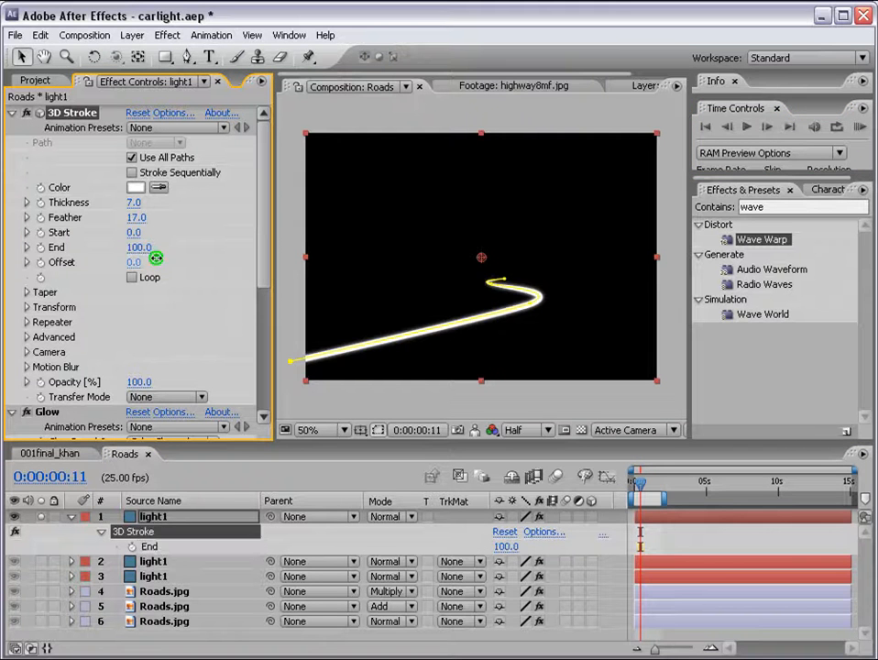
{"action": "left_click_drag", "start_coordinate": [132, 262], "coordinate": [161, 263]}
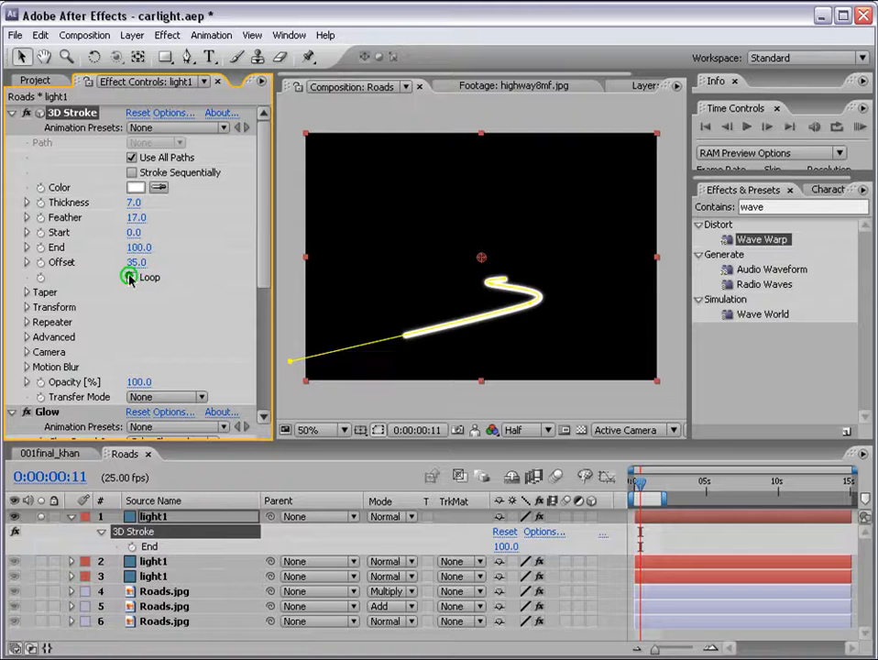
{"action": "left_click", "coordinate": [130, 277]}
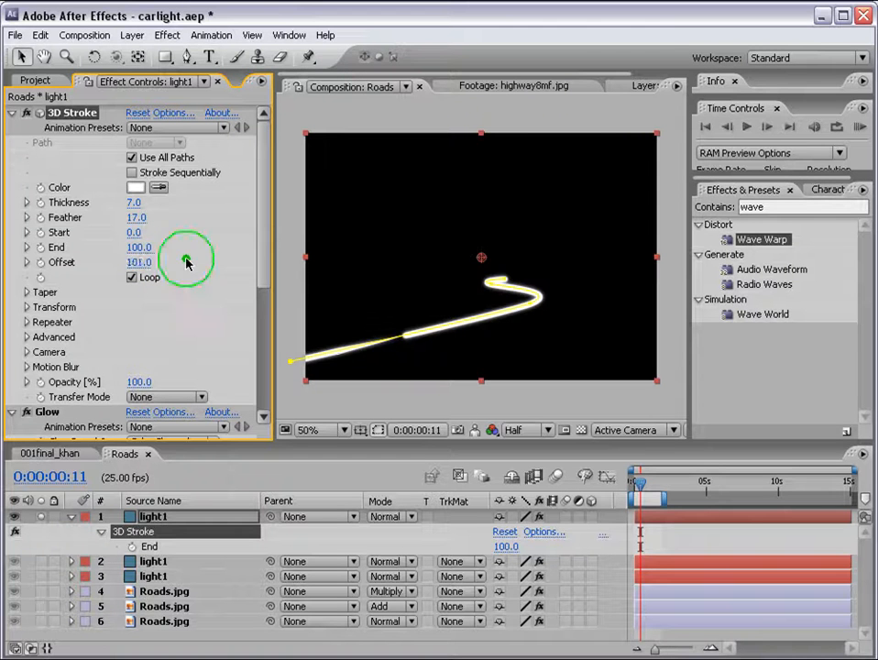
{"action": "left_click", "coordinate": [135, 264]}
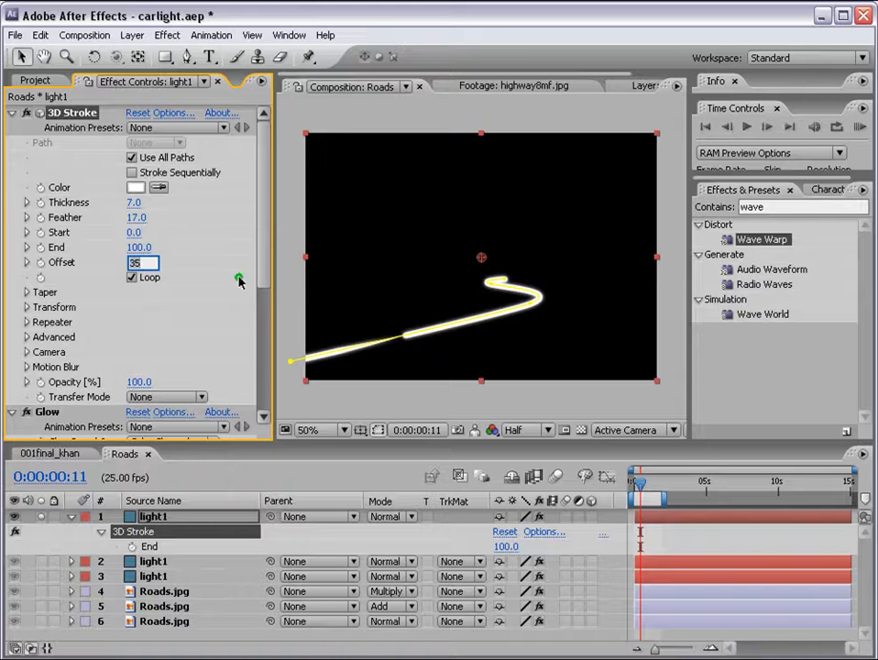
{"action": "type", "text": "0"}
{"action": "key", "text": "Return"}
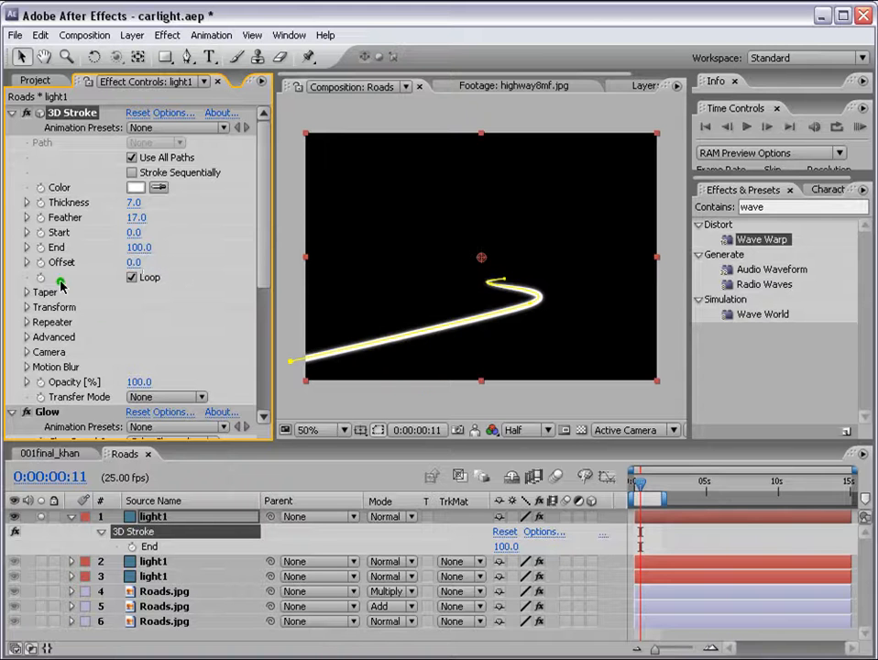
- Add the expression wiggle(40,200) to the top light1 layer's 3D Stroke Offset
{"action": "left_click", "coordinate": [40, 263], "text": "alt"}
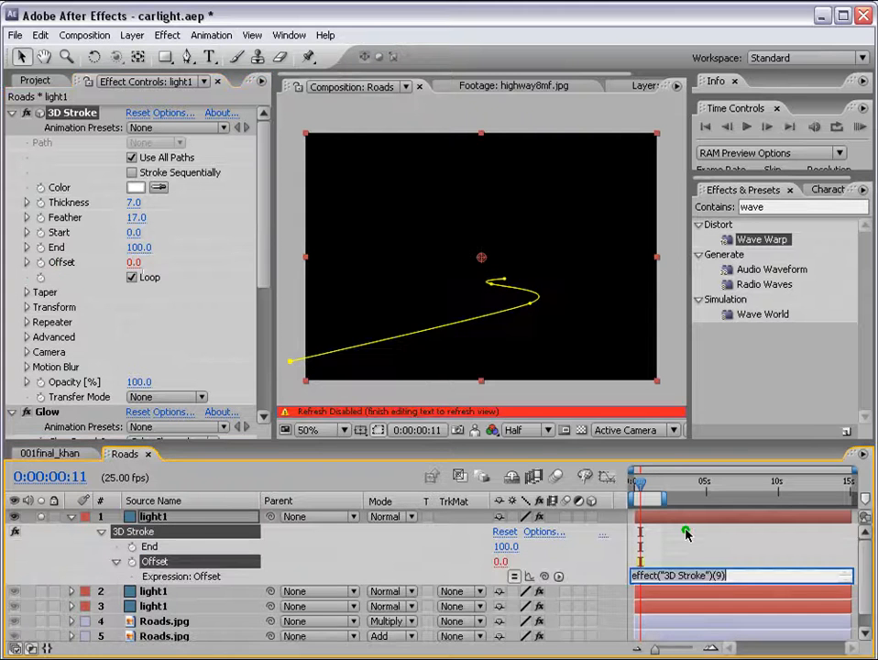
{"action": "type", "text": "wi"}
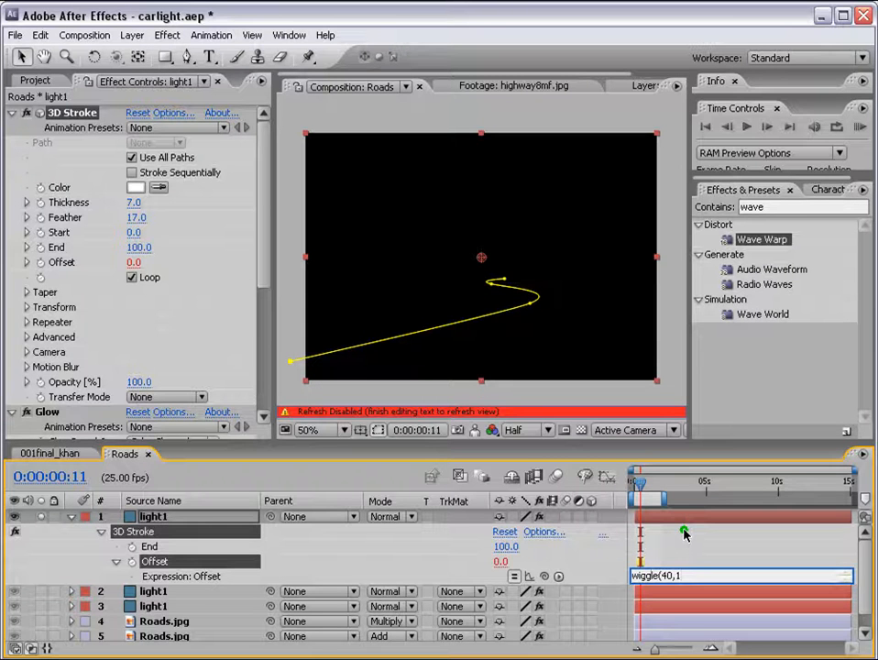
{"action": "type", "text": "ggle(40,200)"}
{"action": "left_click", "coordinate": [730, 553]}
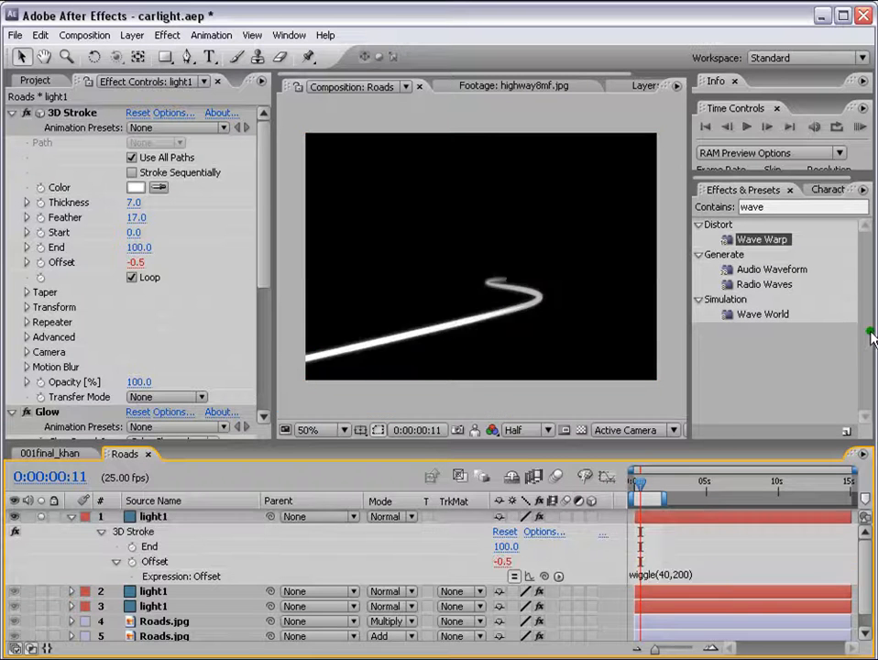
- RAM preview the trail, change the top light1 layer's Offset expression to wiggle(10,200), and preview it again
{"action": "left_click", "coordinate": [860, 124]}
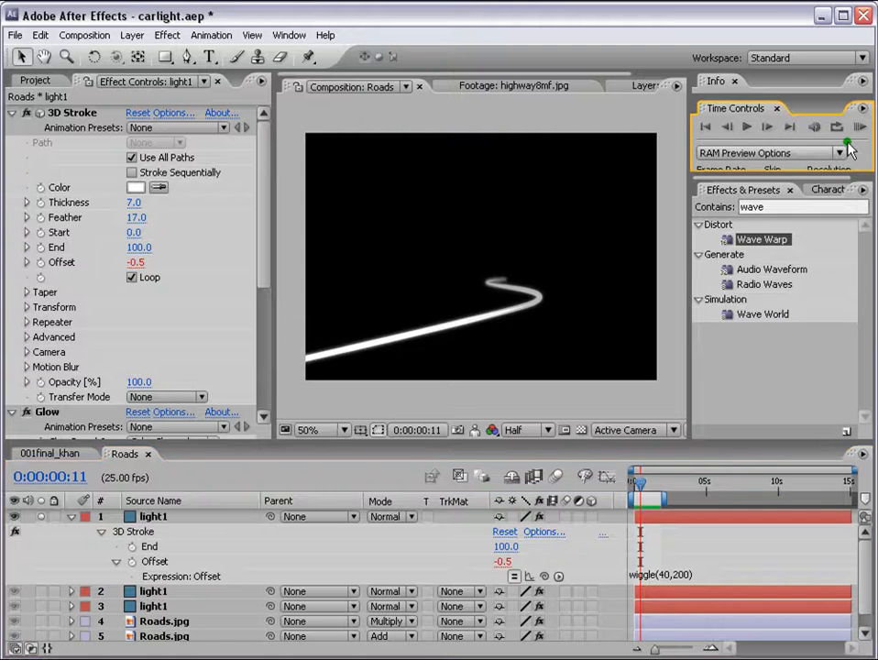
{"action": "left_click", "coordinate": [681, 576]}
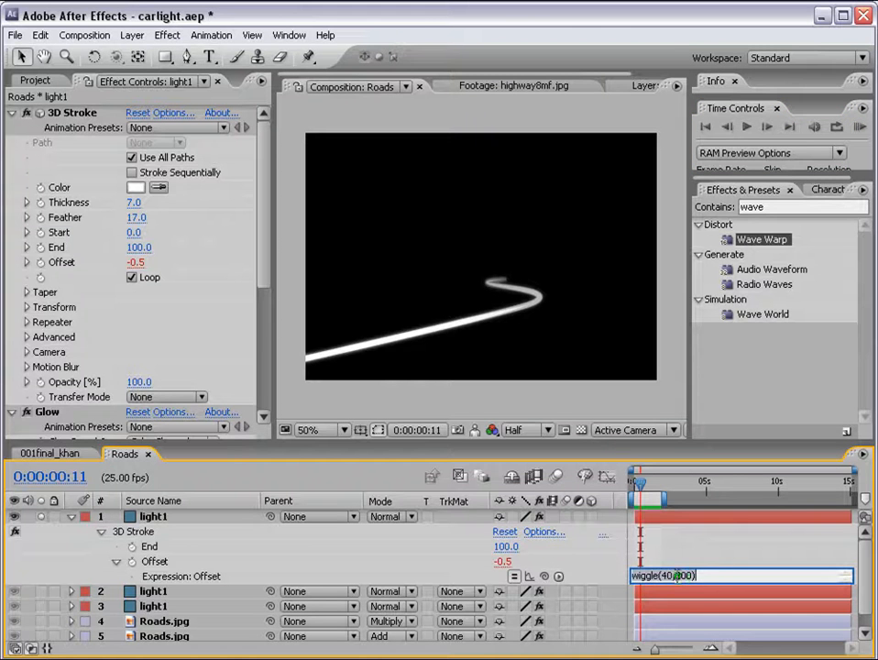
{"action": "left_click", "coordinate": [666, 575]}
{"action": "key", "text": "BackSpace"}
{"action": "type", "text": "1"}
{"action": "left_click", "coordinate": [741, 554]}
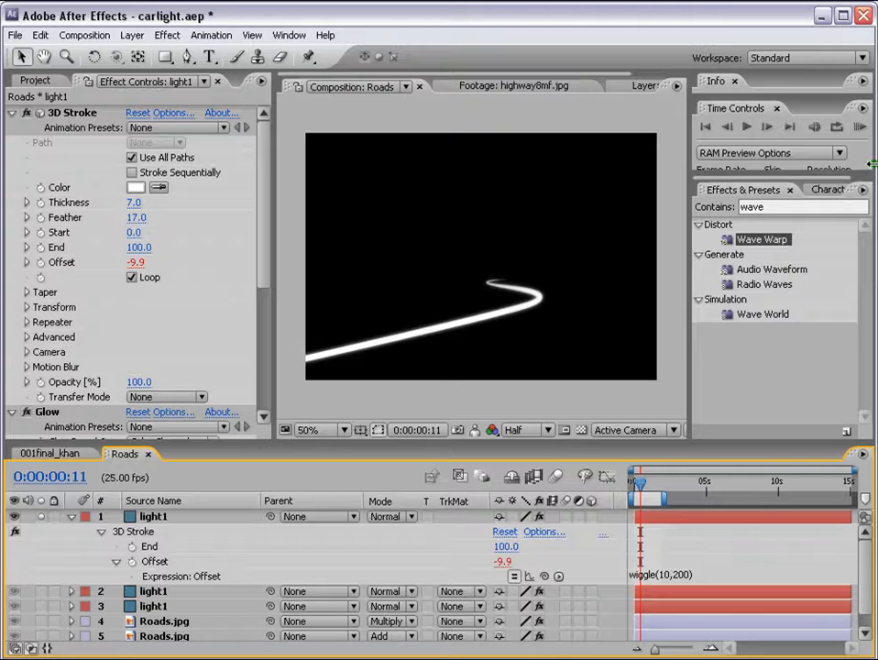
{"action": "left_click", "coordinate": [859, 126]}
- Try the expression wiggle(10,50) on the top light1 layer's 3D Stroke Offset and RAM preview the motion
{"action": "left_click", "coordinate": [678, 576]}
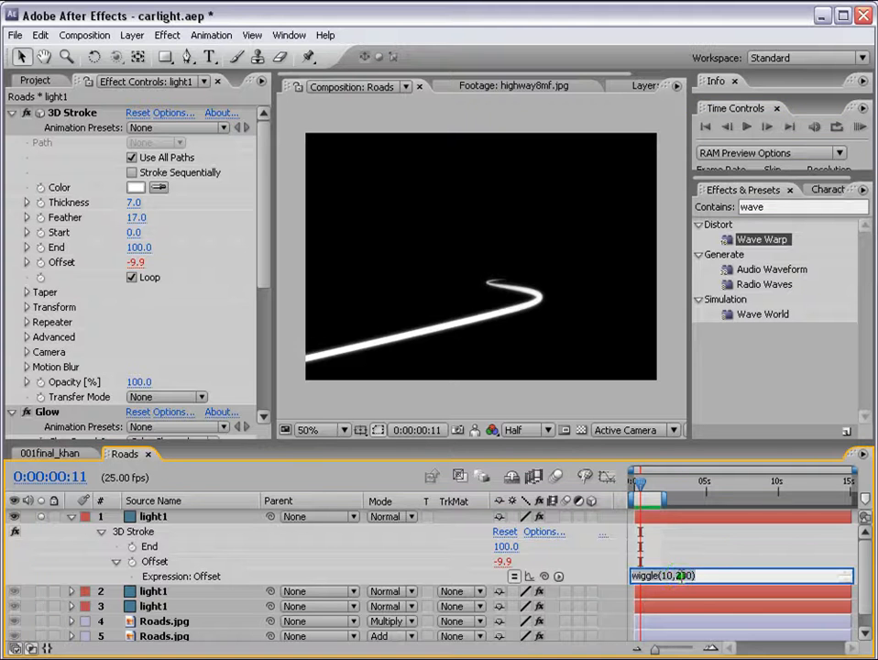
{"action": "type", "text": "50"}
{"action": "left_click", "coordinate": [716, 538]}
{"action": "left_click", "coordinate": [859, 128]}
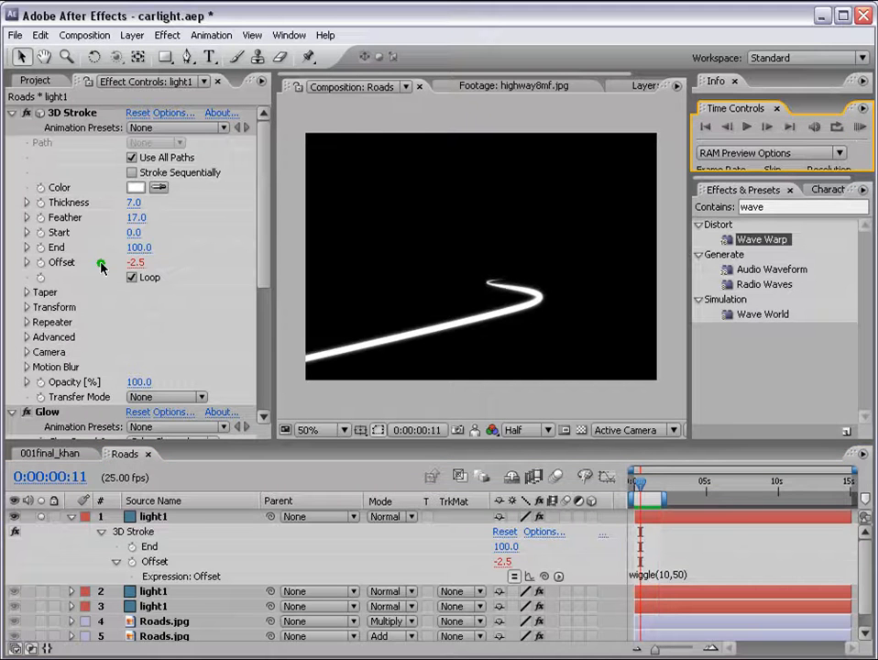
- At 0:00:03:18, set the top light1 layer's 3D Stroke End to 74 and RAM preview the shortened trail
{"action": "left_click_drag", "start_coordinate": [643, 481], "coordinate": [694, 486]}
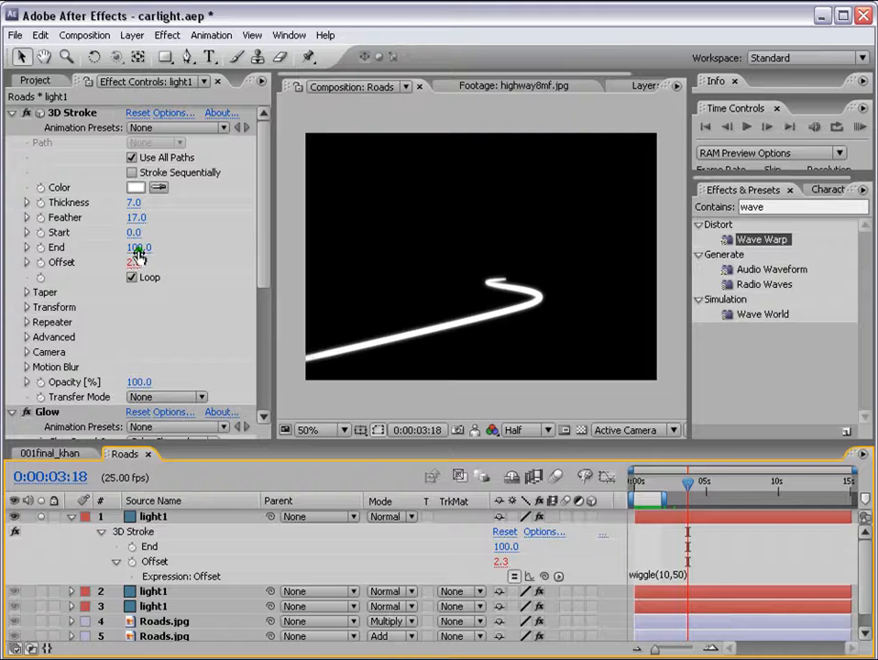
{"action": "mouse_move", "coordinate": [138, 249]}
{"action": "left_mouse_down"}
{"action": "mouse_move", "coordinate": [92, 250]}
{"action": "mouse_move", "coordinate": [149, 247]}
{"action": "left_mouse_up"}
{"action": "left_click", "coordinate": [858, 127]}
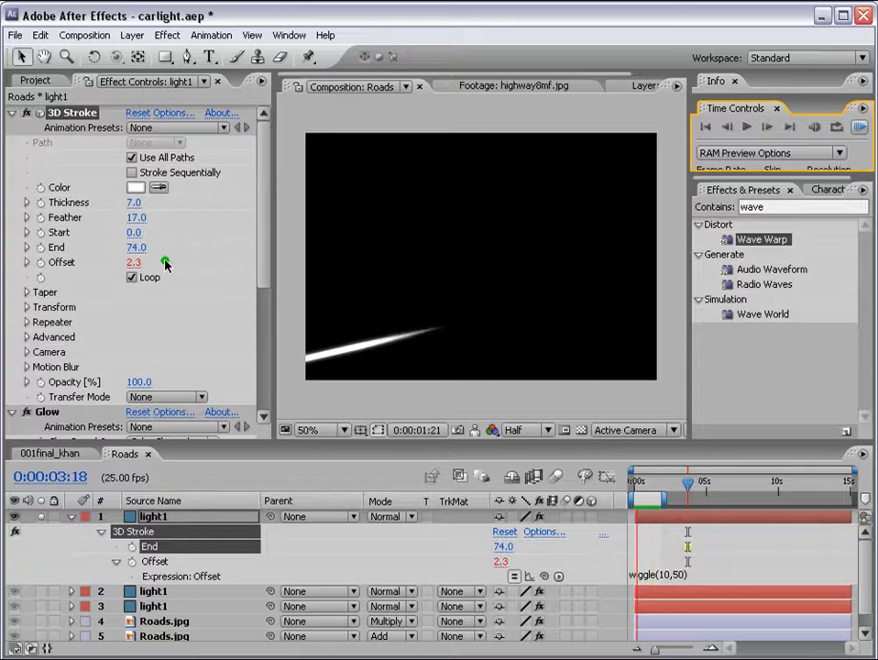
{"action": "left_click", "coordinate": [860, 130]}
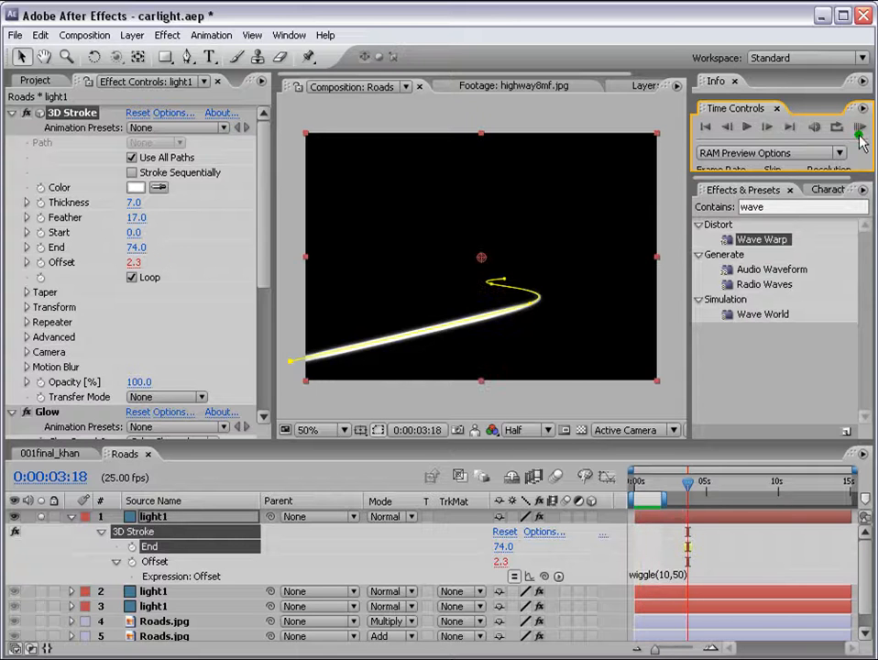
{"action": "left_click", "coordinate": [860, 129]}
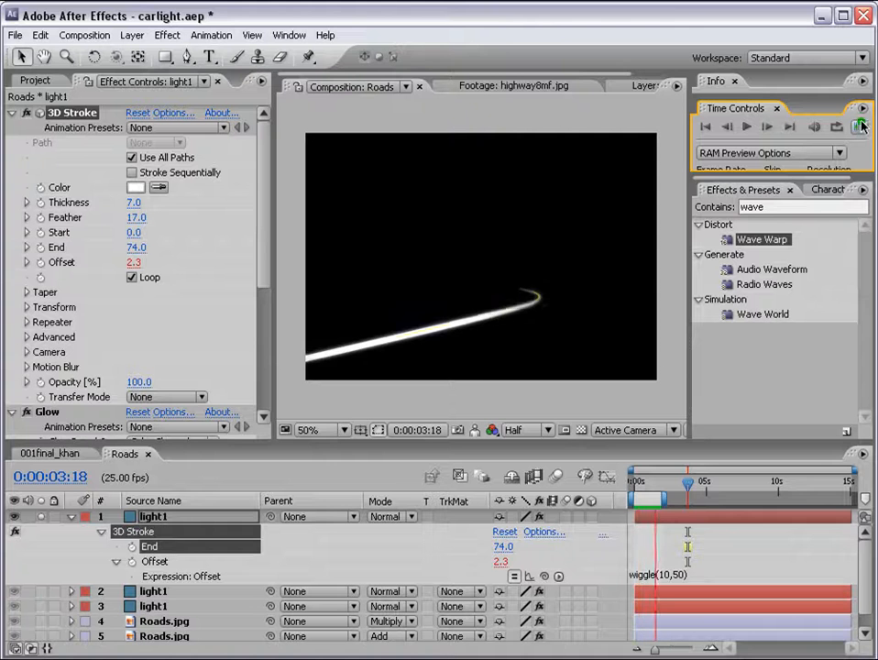
{"action": "key", "text": "space"}
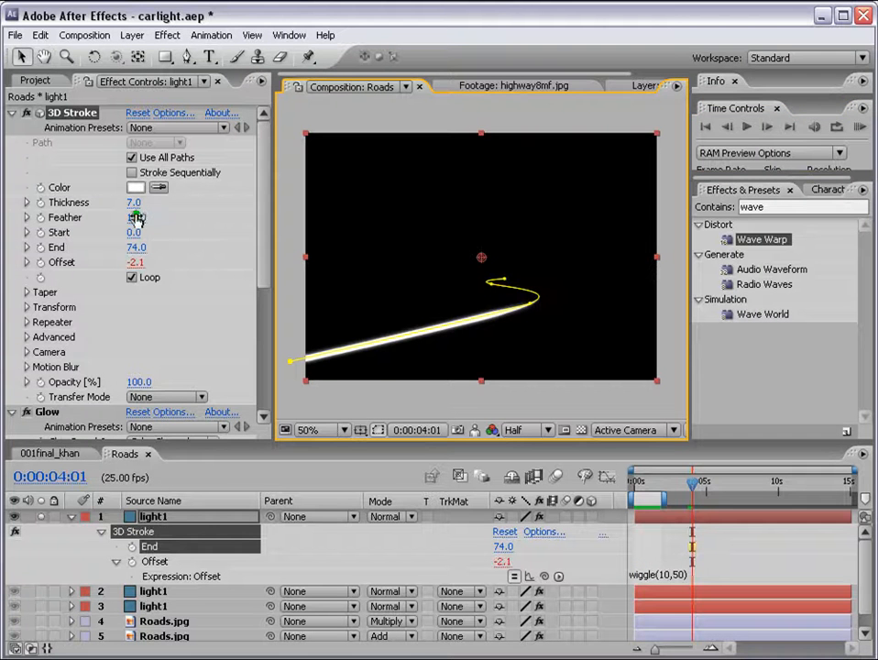
- Reduce the top light1 layer's 3D Stroke Thickness to 5, then 4, and RAM preview the thinner trail
{"action": "left_click", "coordinate": [135, 203]}
{"action": "left_click", "coordinate": [253, 199]}
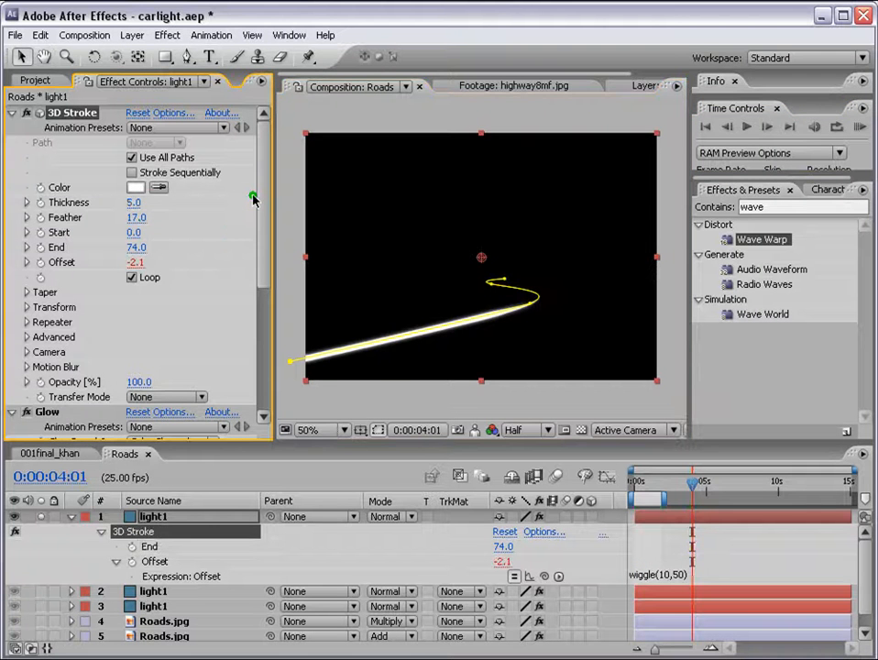
{"action": "left_click", "coordinate": [135, 203]}
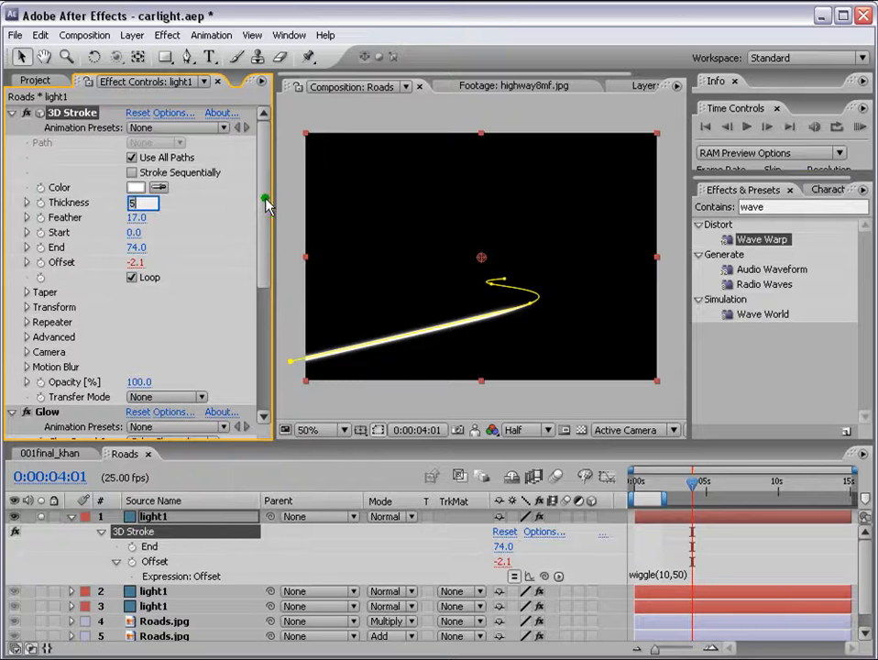
{"action": "type", "text": "4"}
{"action": "left_click", "coordinate": [265, 201]}
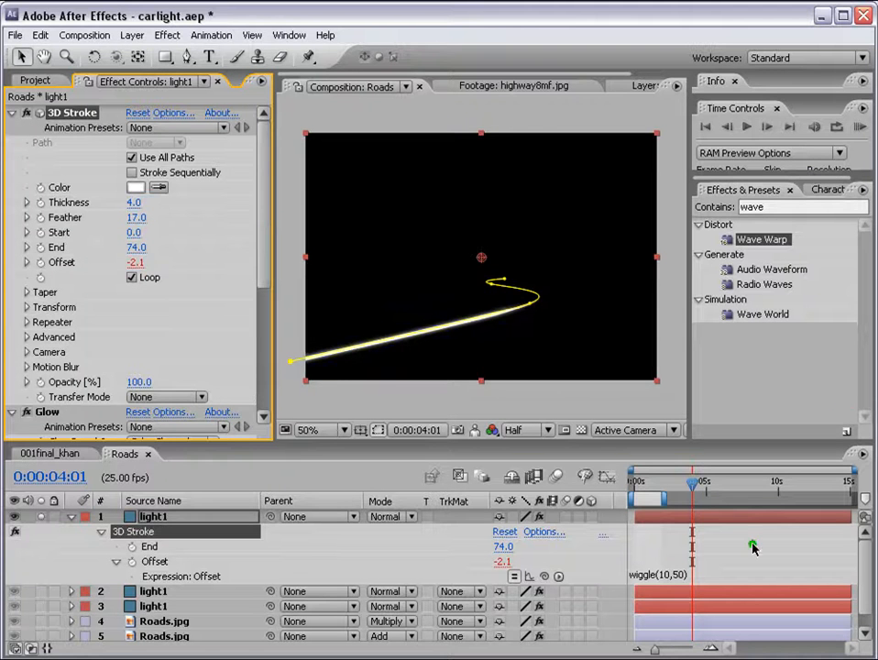
{"action": "left_click", "coordinate": [860, 126]}
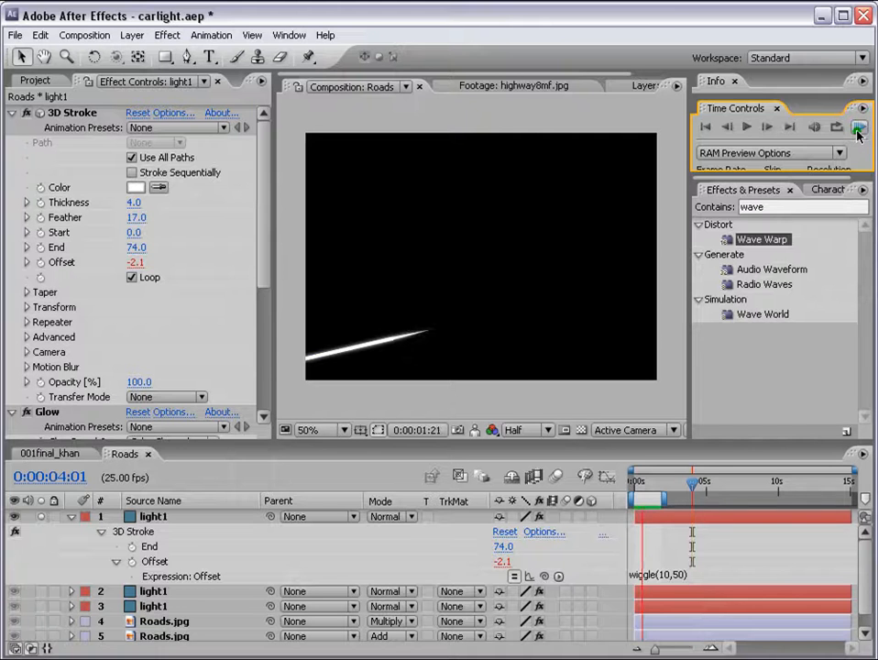
{"action": "left_click", "coordinate": [860, 135]}
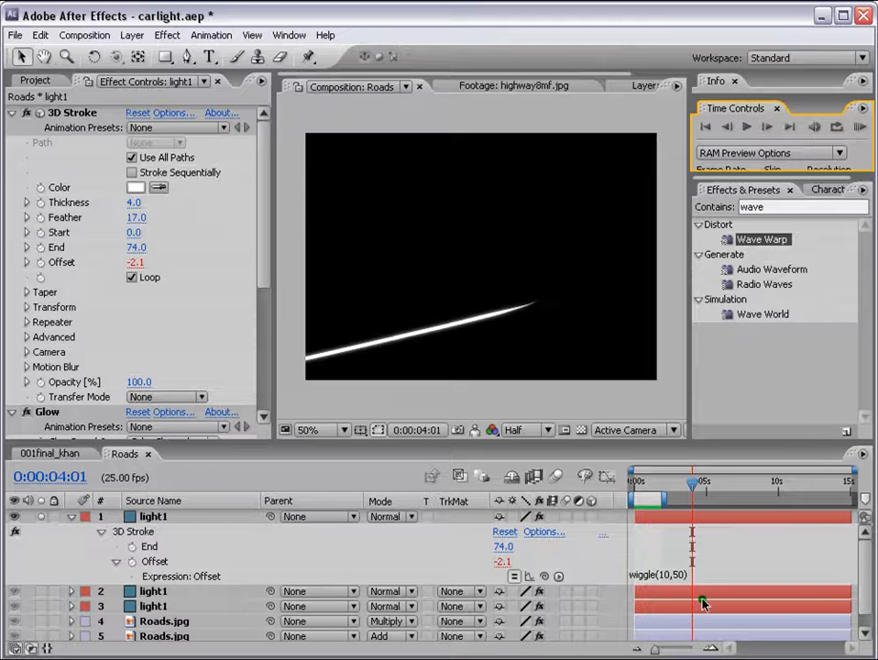
- Try the expression wiggle(10,10) on the top light1 layer's 3D Stroke Offset
{"action": "left_click", "coordinate": [671, 574]}
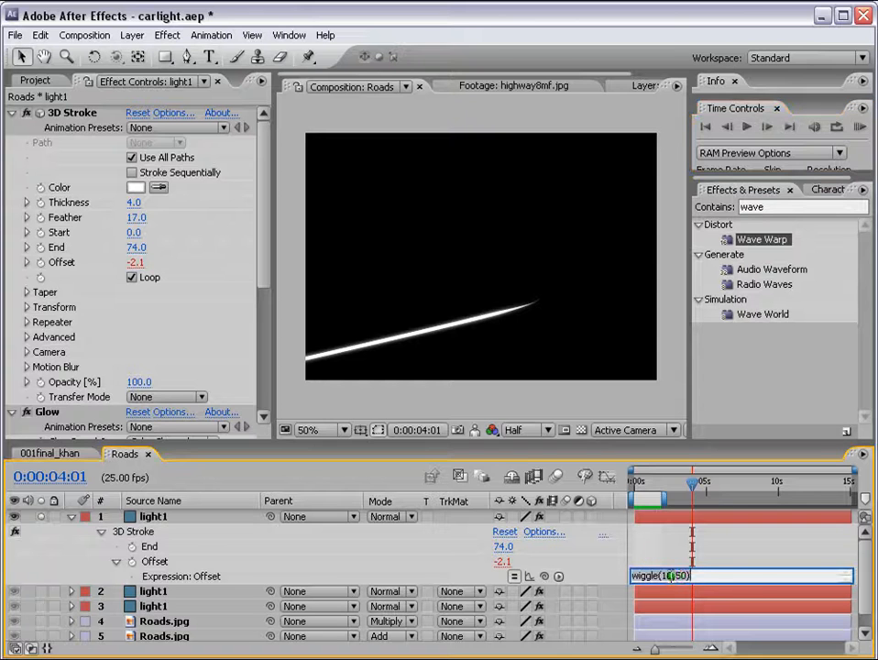
{"action": "key", "text": "BackSpace"}
{"action": "type", "text": "1"}
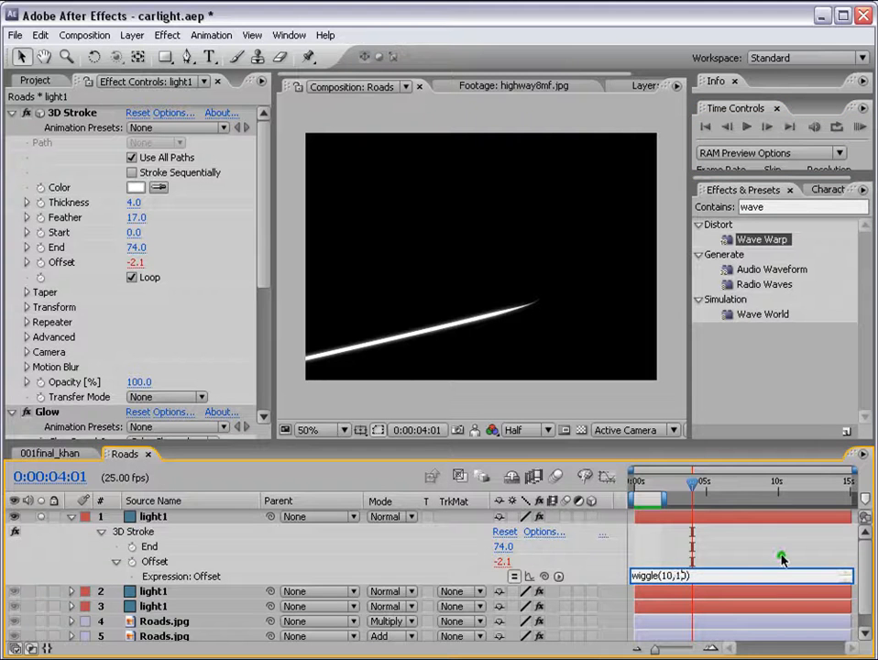
{"action": "left_click", "coordinate": [824, 524]}
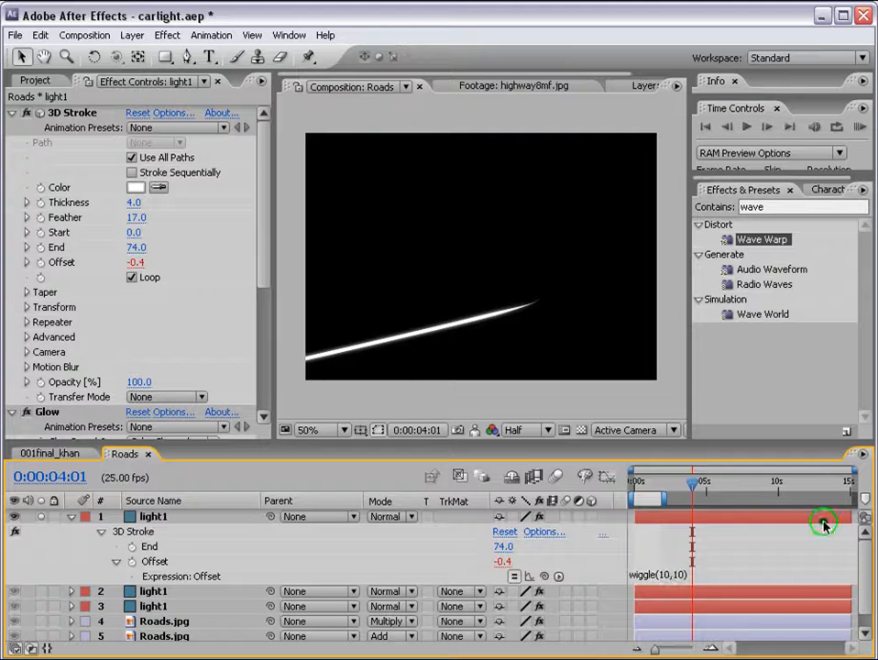
- Change the top light1 layer's Offset expression to wiggle(10,360) and RAM preview the trail
{"action": "left_click", "coordinate": [683, 575]}
{"action": "left_click_drag", "start_coordinate": [682, 576], "coordinate": [677, 576]}
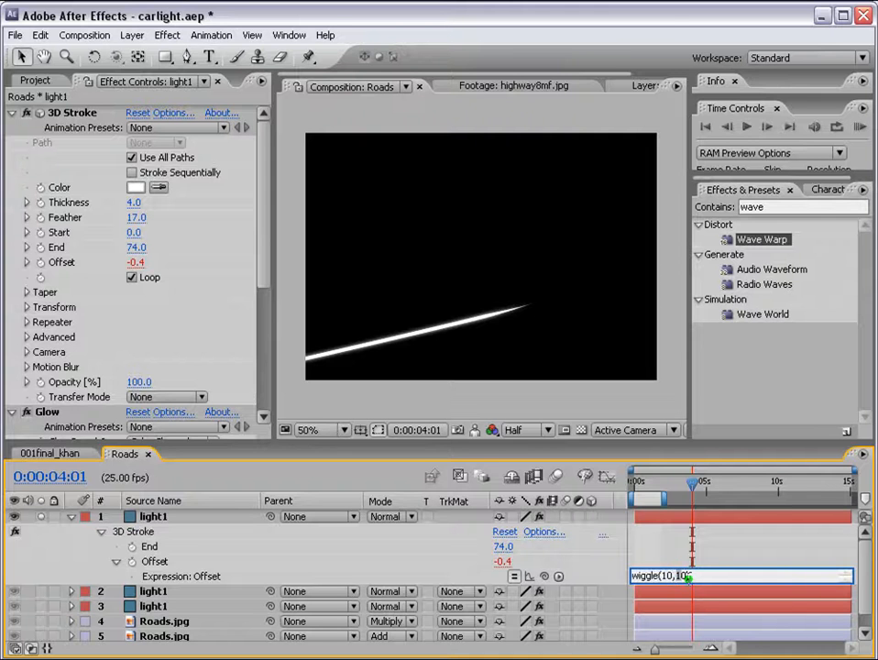
{"action": "type", "text": "360"}
{"action": "left_click", "coordinate": [758, 541]}
{"action": "left_click", "coordinate": [862, 127]}
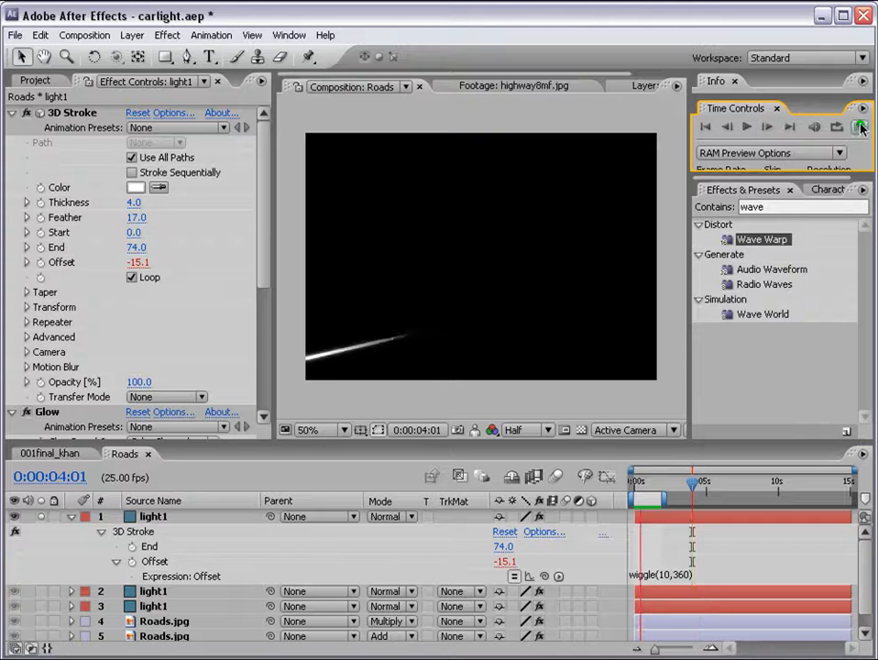
- Set the top light1 layer's 3D Stroke Color to a pale yellow
{"action": "left_click", "coordinate": [280, 220]}
{"action": "left_click", "coordinate": [134, 188]}
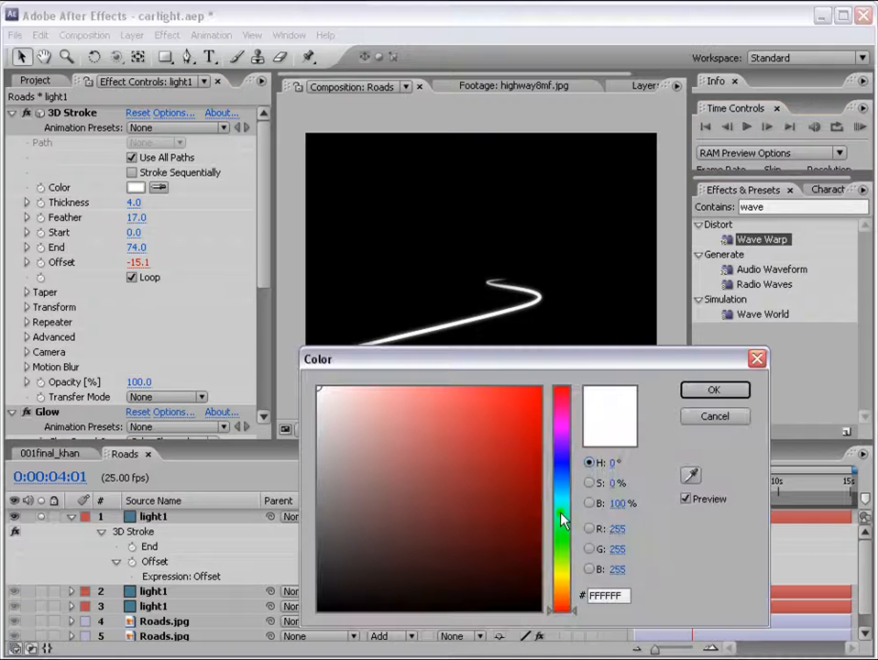
{"action": "left_click", "coordinate": [564, 582]}
{"action": "left_click", "coordinate": [374, 389]}
{"action": "left_click", "coordinate": [713, 387]}
{"action": "left_click", "coordinate": [784, 558]}
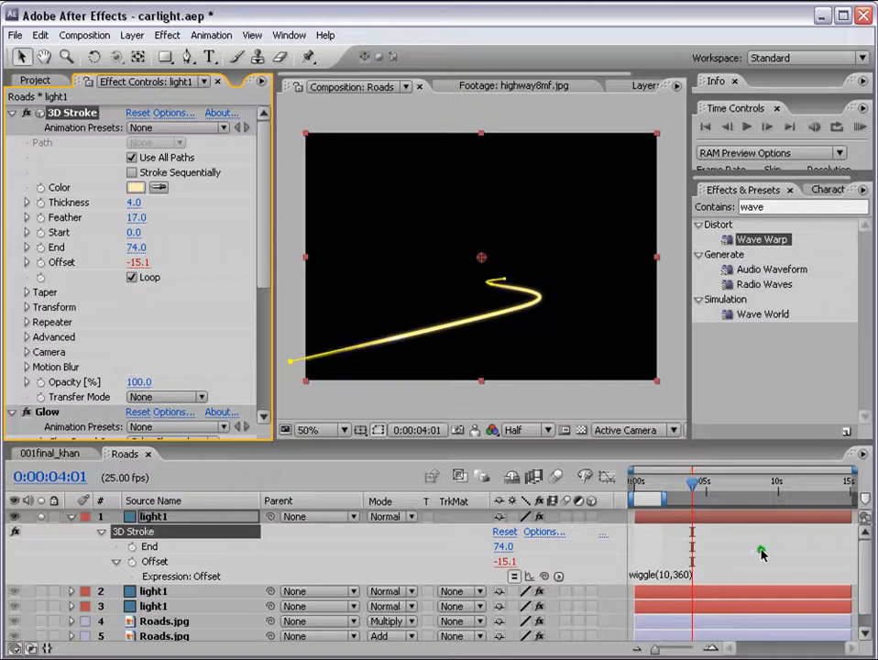
{"action": "left_click", "coordinate": [767, 552]}
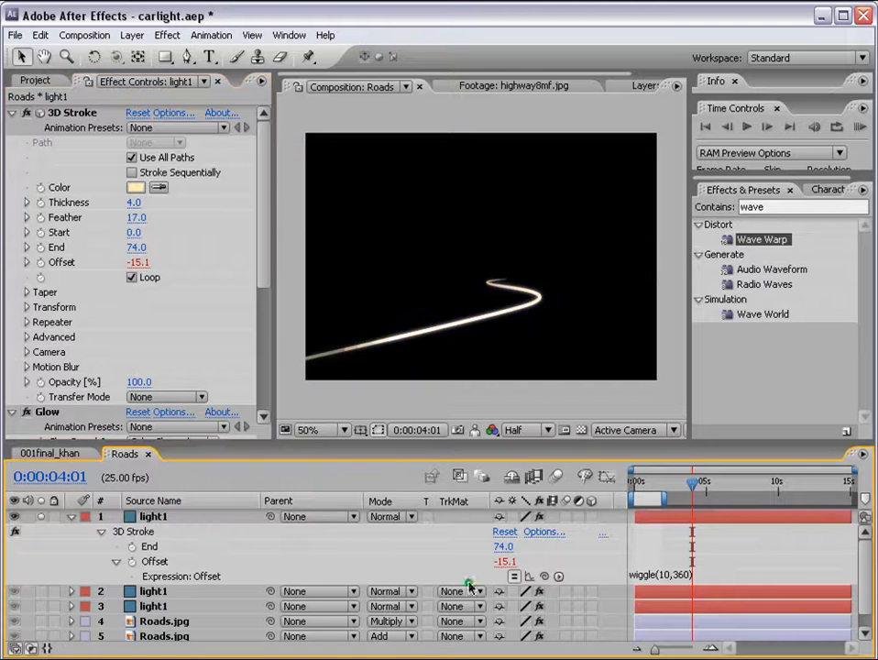
- Collapse the top light1 layer, turn off its solo, and RAM preview the whole Roads scene
{"action": "left_click", "coordinate": [70, 517]}
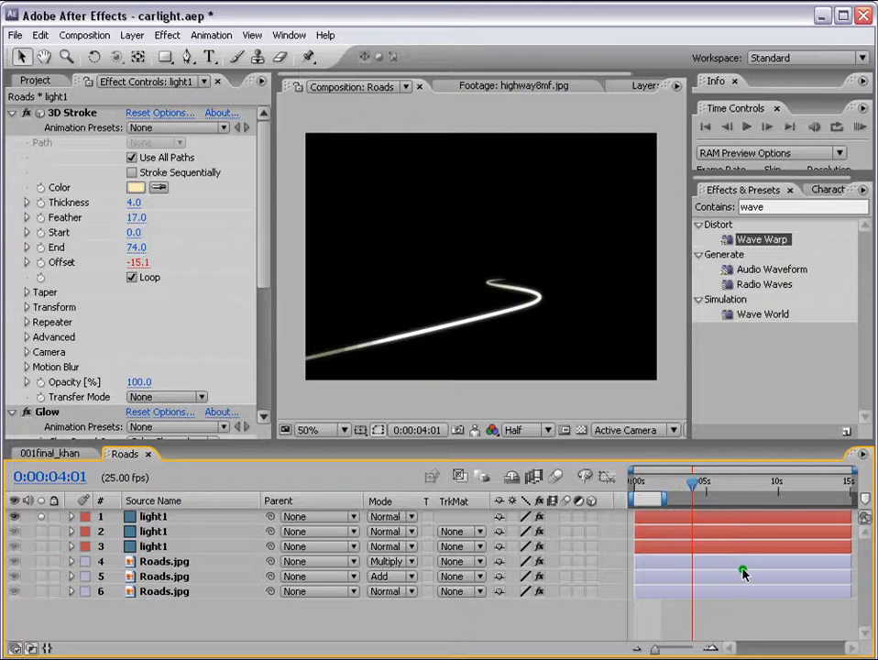
{"action": "left_click", "coordinate": [42, 519]}
{"action": "left_click", "coordinate": [858, 127]}
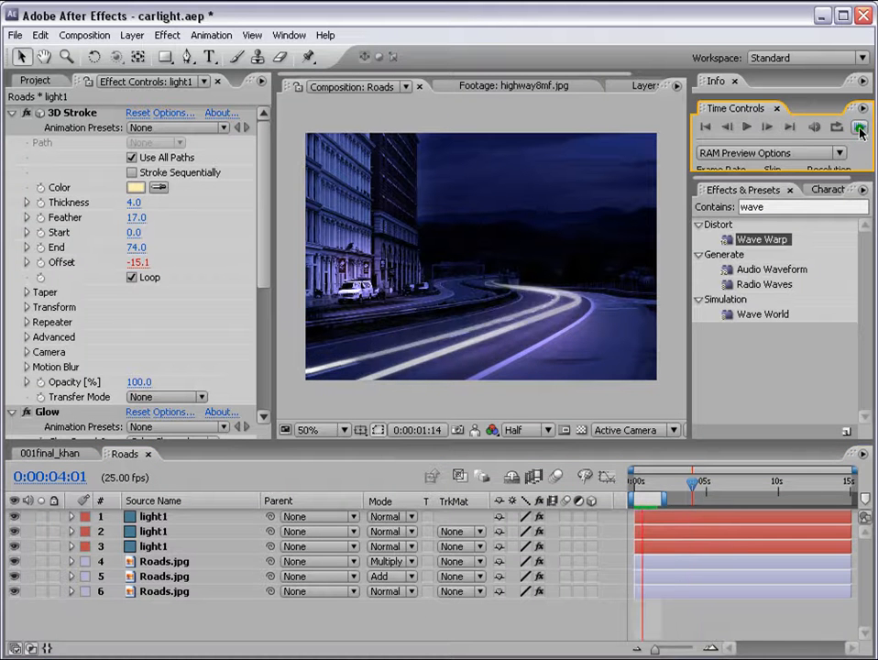
{"action": "left_click", "coordinate": [860, 131]}
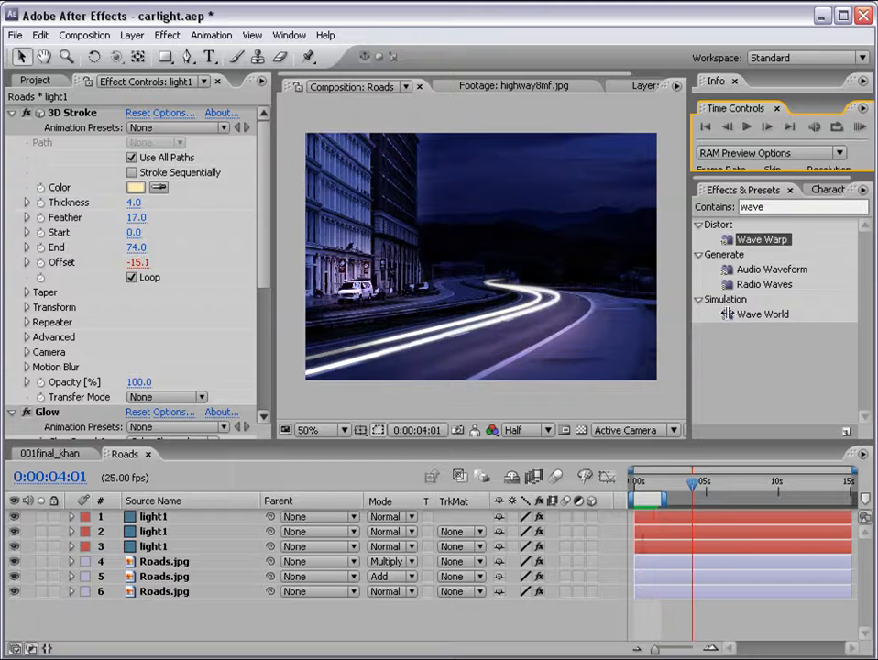
- Duplicate the top light1 layer and reshape the copy's path to follow the road's outer light streak beyond the frame's lower edge
{"action": "left_click", "coordinate": [657, 518]}
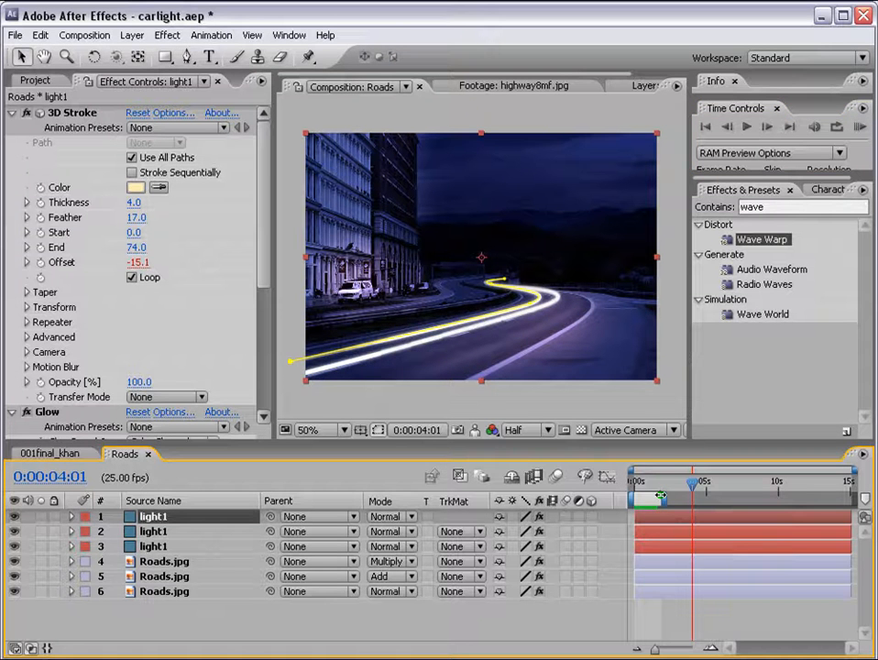
{"action": "key", "text": "ctrl+d"}
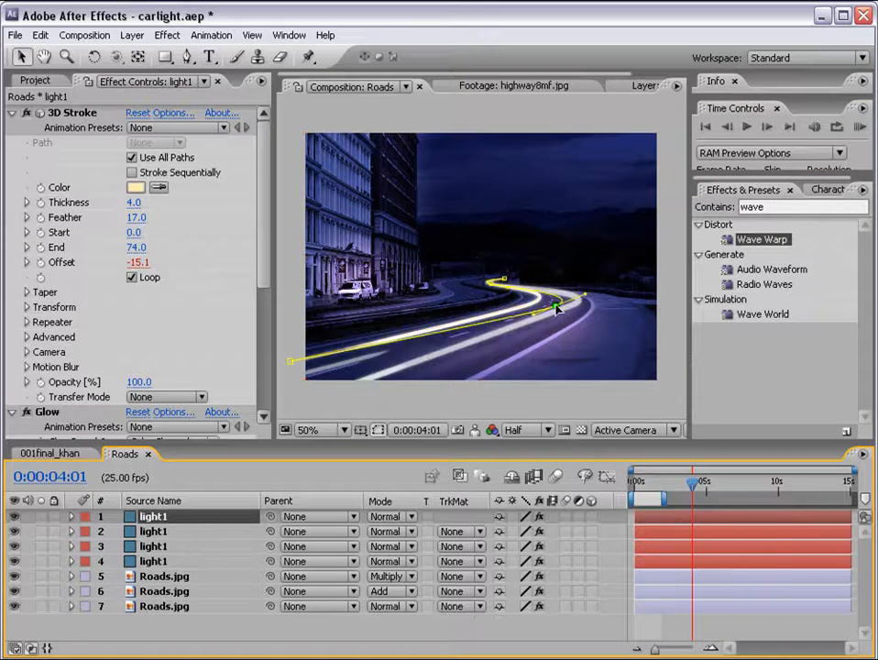
{"action": "mouse_move", "coordinate": [533, 306]}
{"action": "left_mouse_down"}
{"action": "mouse_move", "coordinate": [327, 373]}
{"action": "mouse_move", "coordinate": [379, 400]}
{"action": "left_mouse_up"}
{"action": "left_click", "coordinate": [540, 316]}
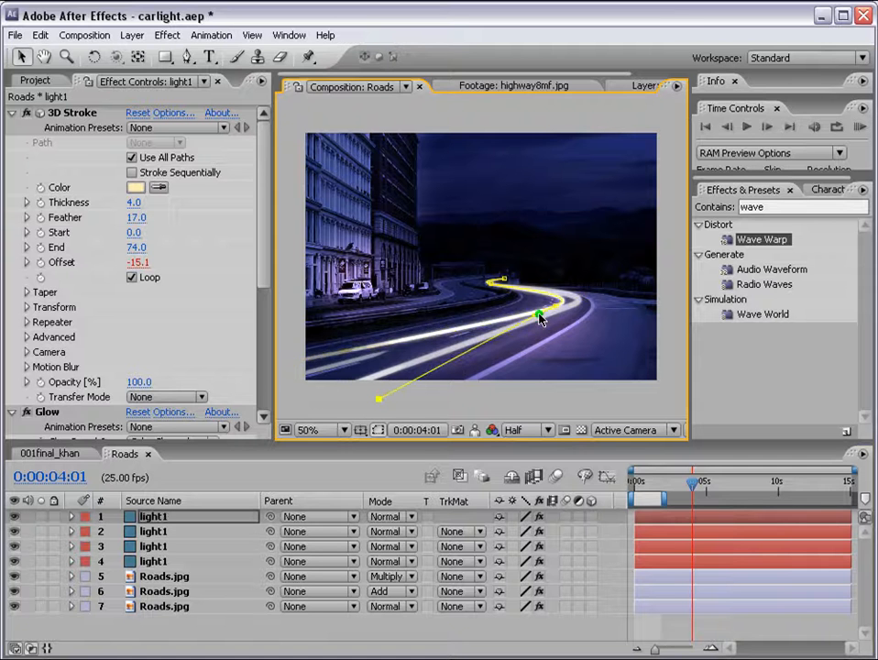
{"action": "mouse_move", "coordinate": [535, 316]}
{"action": "left_mouse_down"}
{"action": "mouse_move", "coordinate": [398, 410]}
{"action": "mouse_move", "coordinate": [361, 381]}
{"action": "mouse_move", "coordinate": [324, 373]}
{"action": "mouse_move", "coordinate": [305, 402]}
{"action": "left_mouse_up"}
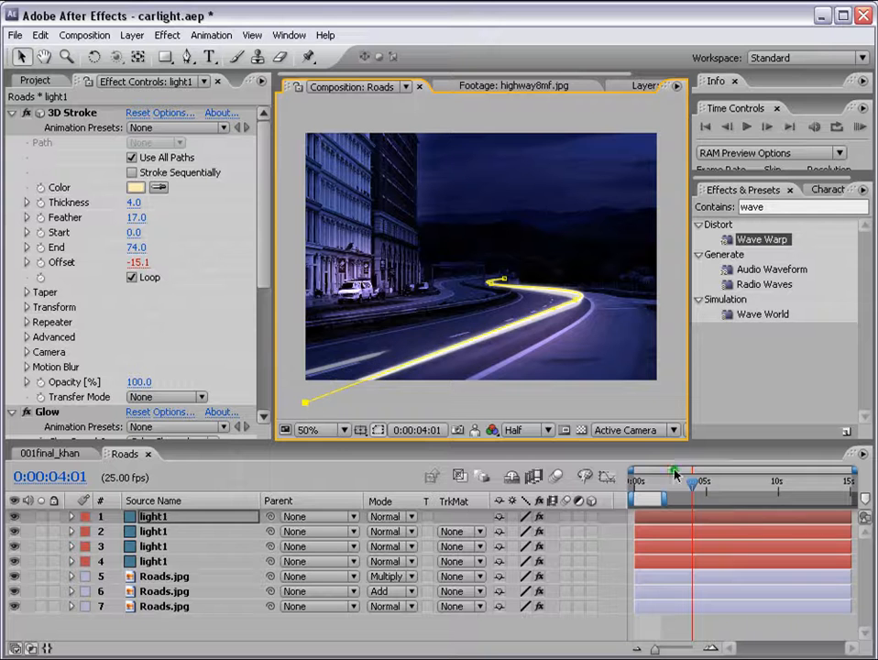
- Set the duplicated light1 layer's 3D Stroke Thickness to 3 and its Offset expression to wiggle(40,360)
{"action": "left_click", "coordinate": [135, 203]}
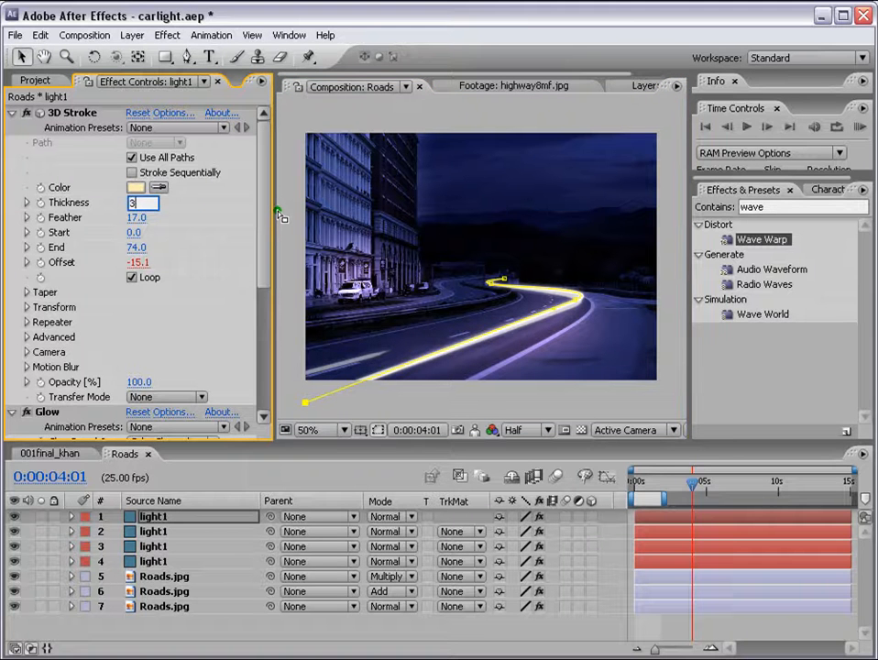
{"action": "key", "text": "Return"}
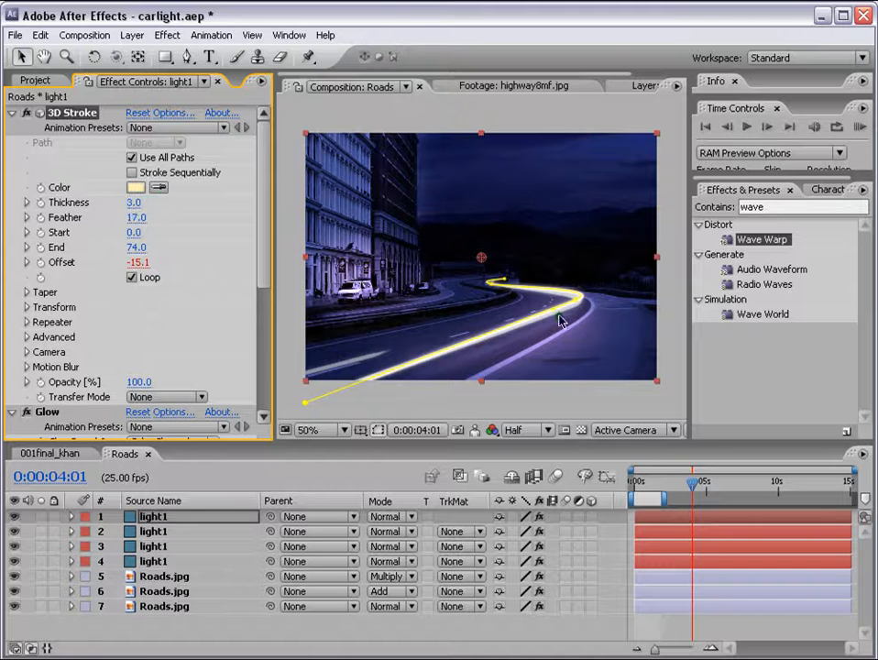
{"action": "key", "text": "e"}
{"action": "key", "text": "e"}
{"action": "left_click", "coordinate": [671, 561]}
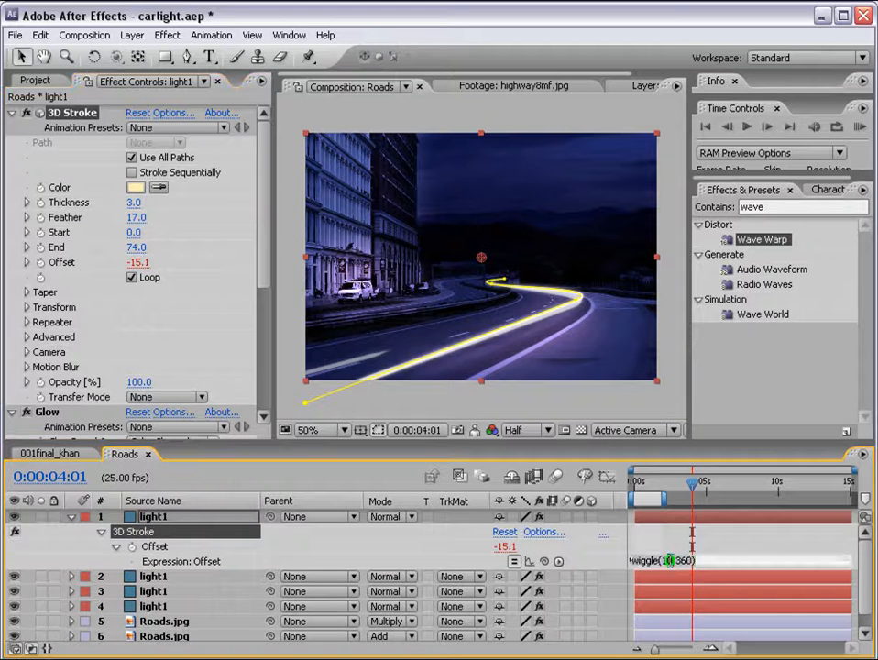
{"action": "double_click", "coordinate": [664, 562]}
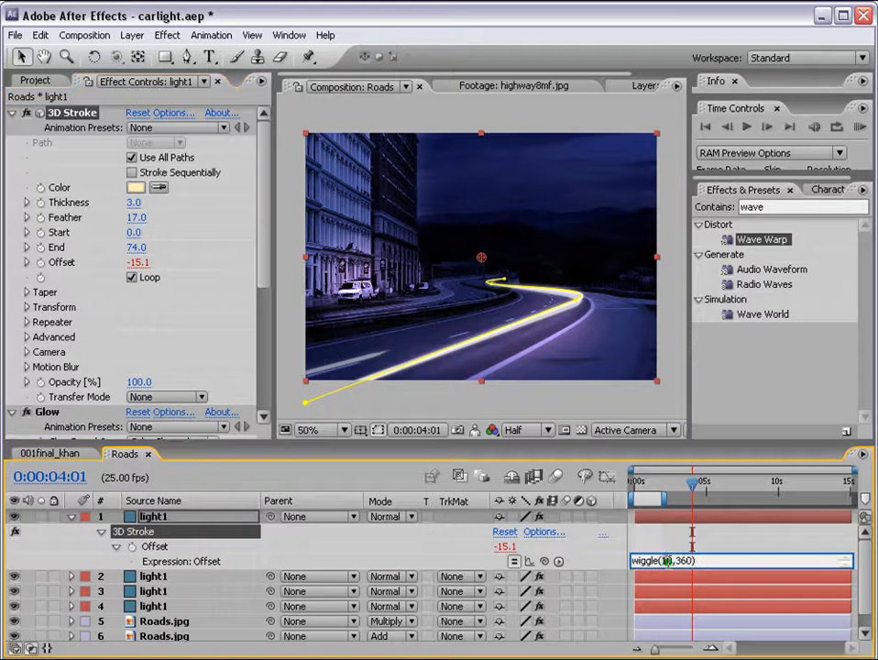
{"action": "type", "text": "40"}
{"action": "left_click", "coordinate": [759, 529]}
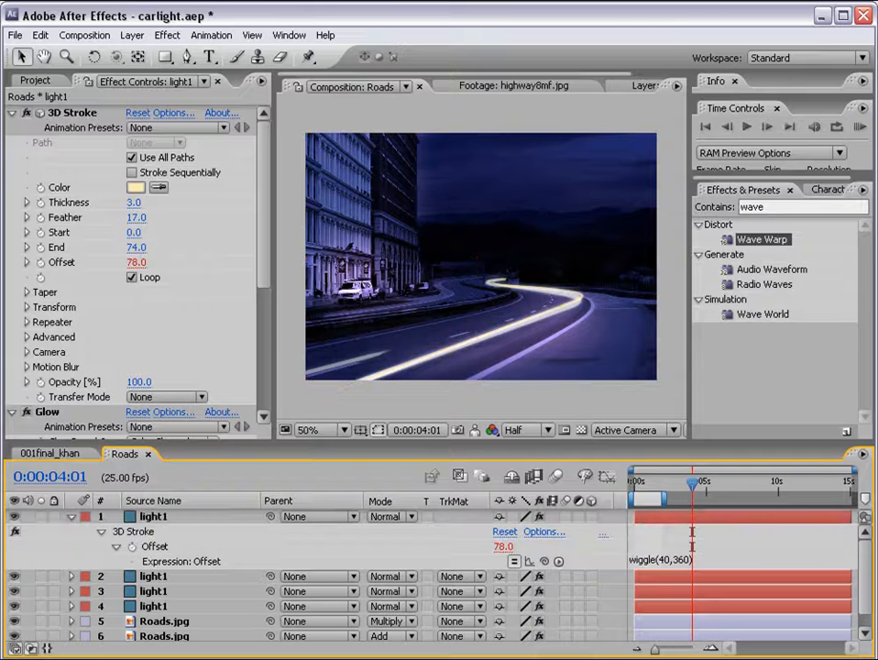
- RAM preview the Roads scene with the new outer light trail, and collapse the top light1 layer
{"action": "left_click", "coordinate": [859, 127]}
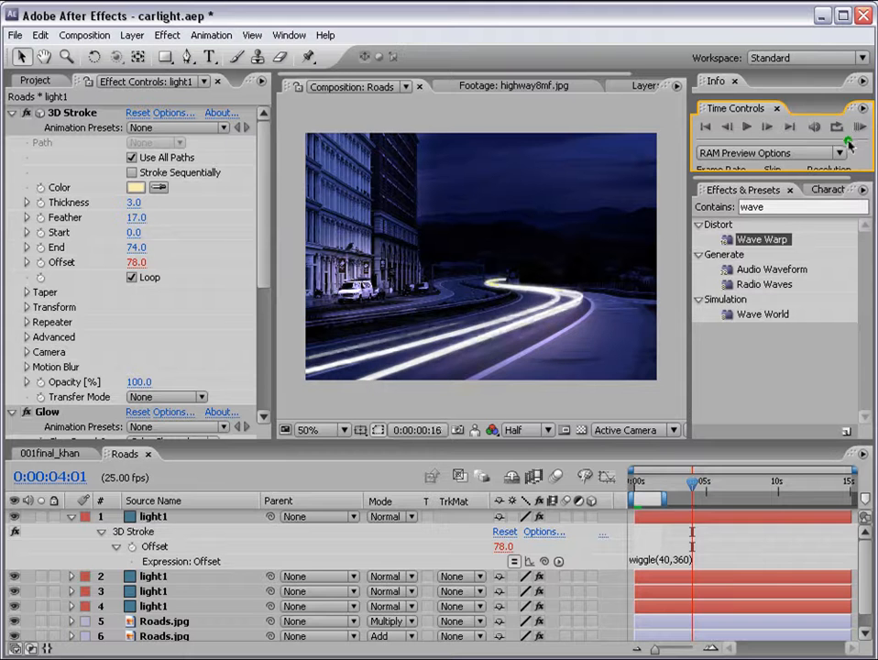
{"action": "left_click", "coordinate": [332, 414]}
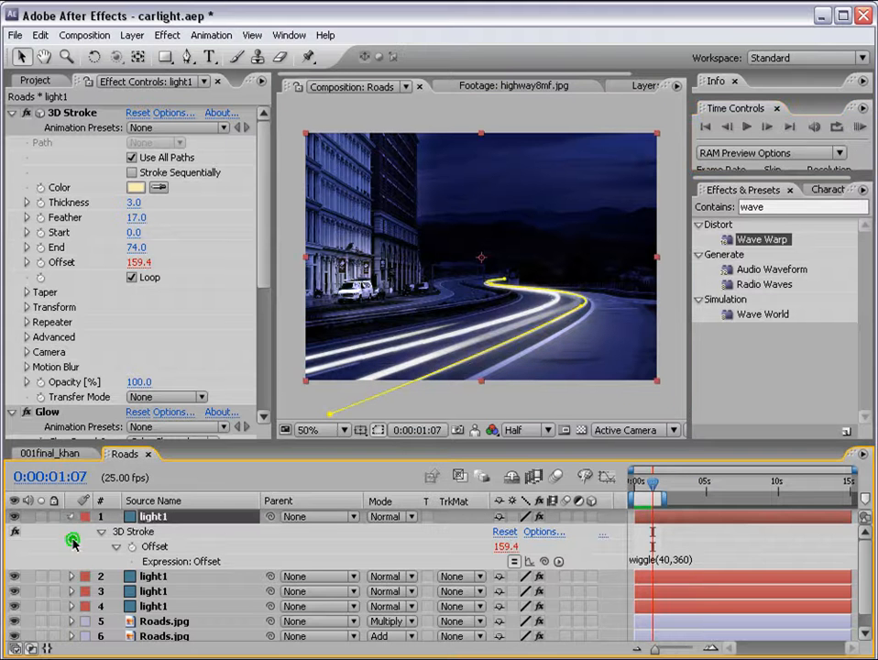
{"action": "left_click", "coordinate": [71, 516]}
- Duplicate the bottom light1 layer and reshape the copy's path into a tighter curve just inside the innermost light trail
{"action": "left_click", "coordinate": [147, 562]}
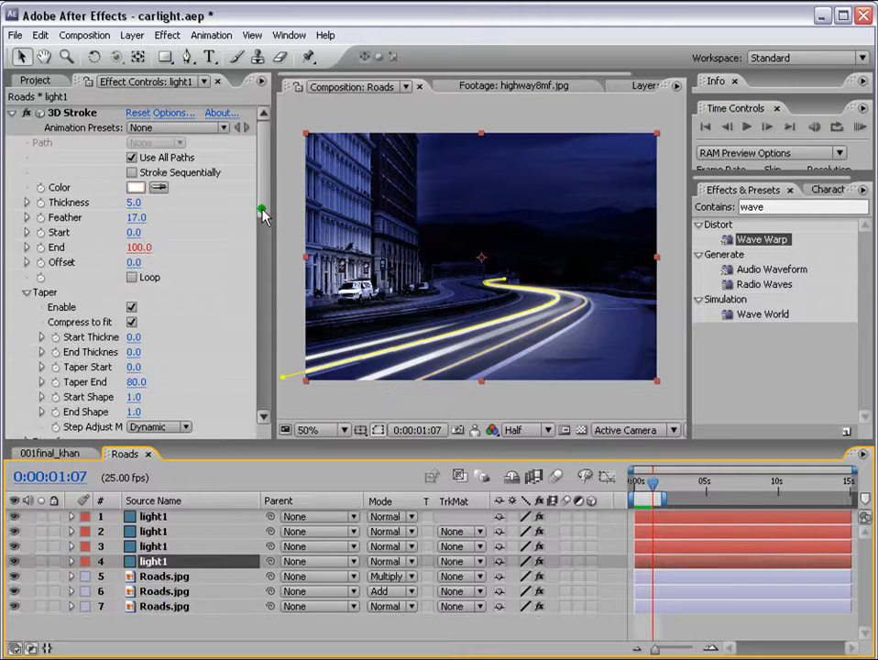
{"action": "mouse_move", "coordinate": [263, 216]}
{"action": "left_mouse_down"}
{"action": "mouse_move", "coordinate": [269, 353]}
{"action": "mouse_move", "coordinate": [293, 171]}
{"action": "left_mouse_up"}
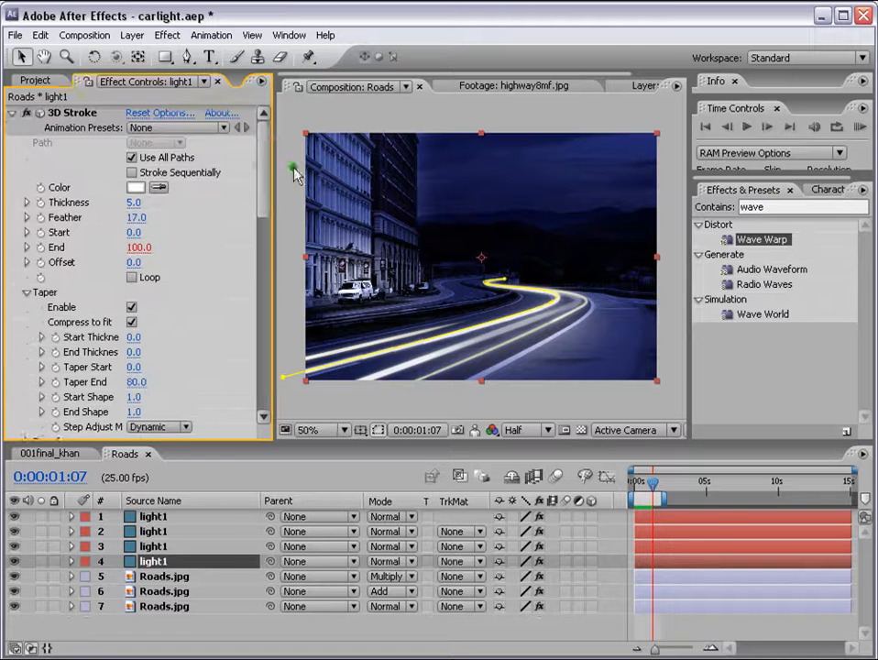
{"action": "left_click", "coordinate": [160, 565]}
{"action": "key", "text": "ctrl+d"}
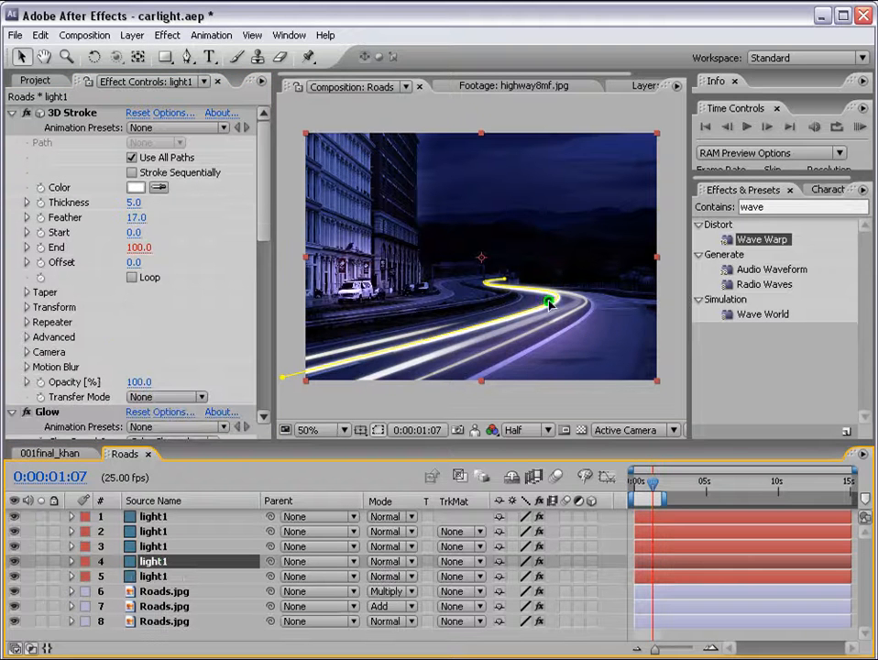
{"action": "left_click_drag", "start_coordinate": [548, 303], "coordinate": [528, 304]}
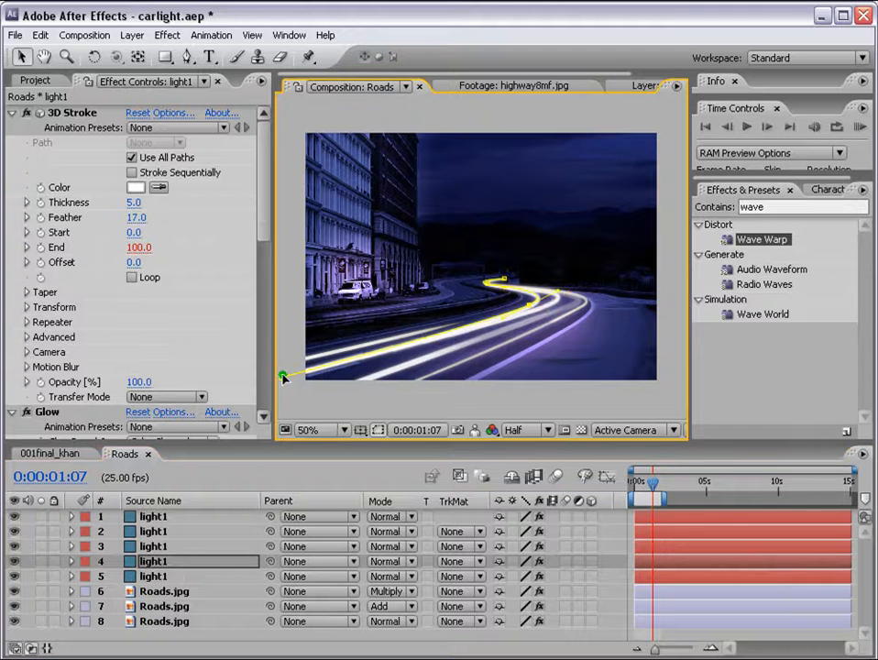
{"action": "left_click_drag", "start_coordinate": [283, 377], "coordinate": [284, 368]}
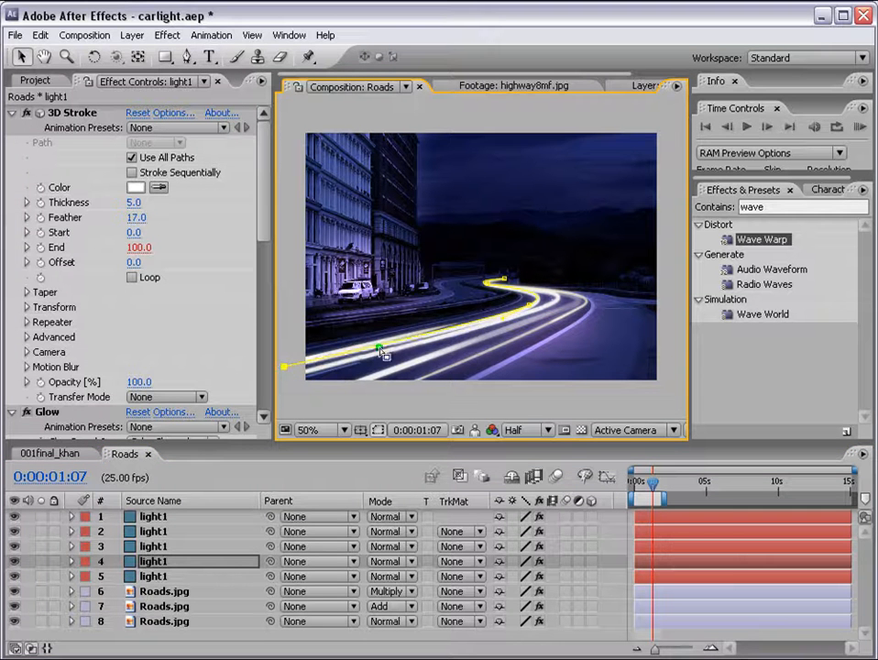
- Set the duplicated light1 layer's Wave Warp to a Wave Height of 14 and a Wave Width of 305
{"action": "left_click_drag", "start_coordinate": [264, 229], "coordinate": [257, 389]}
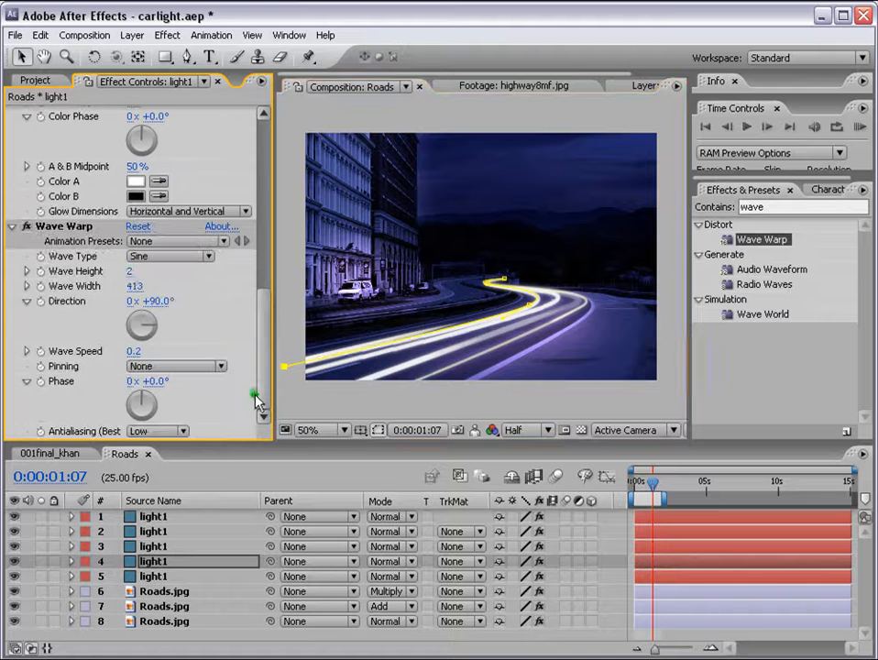
{"action": "left_click_drag", "start_coordinate": [131, 272], "coordinate": [139, 273]}
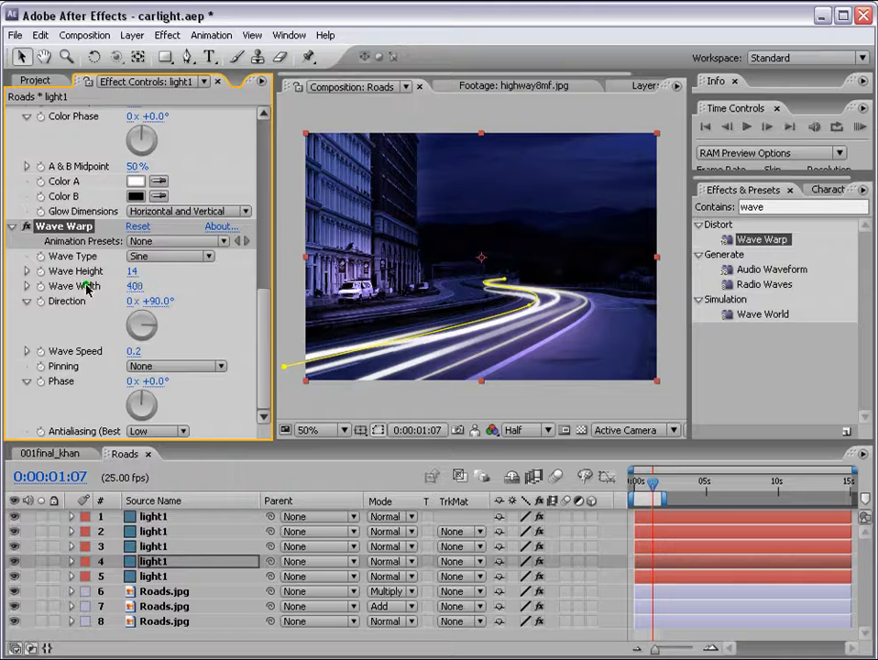
{"action": "left_click_drag", "start_coordinate": [135, 287], "coordinate": [127, 287]}
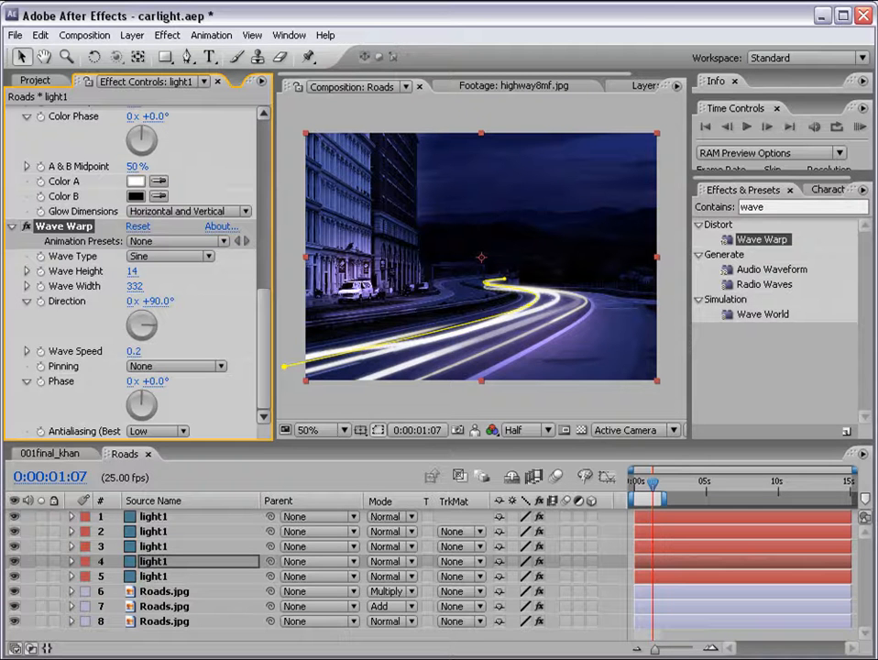
{"action": "left_click_drag", "start_coordinate": [73, 311], "coordinate": [46, 274]}
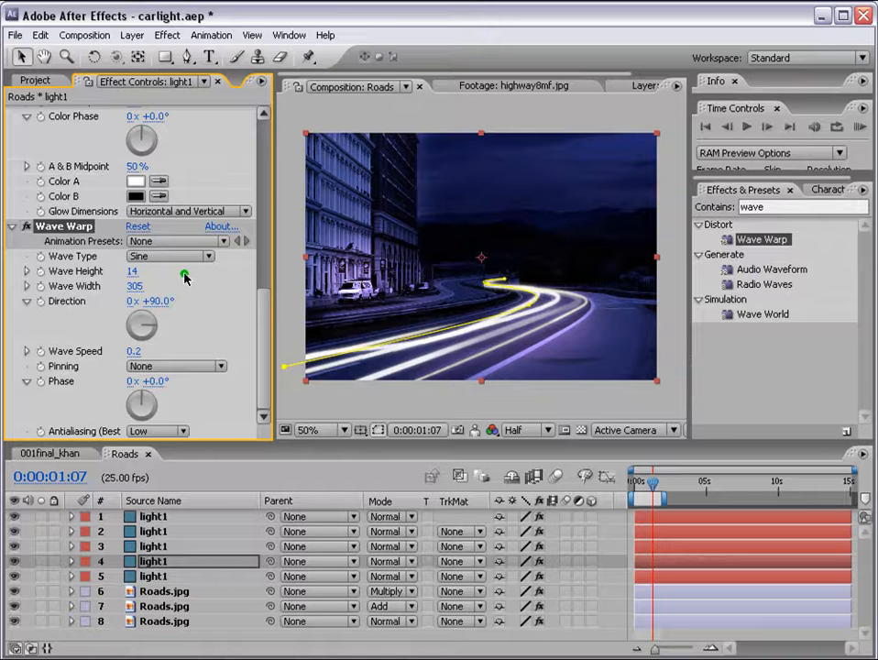
- Set the 3D Stroke Thickness of the duplicated fourth light1 layer to 2
{"action": "left_click_drag", "start_coordinate": [261, 306], "coordinate": [265, 147]}
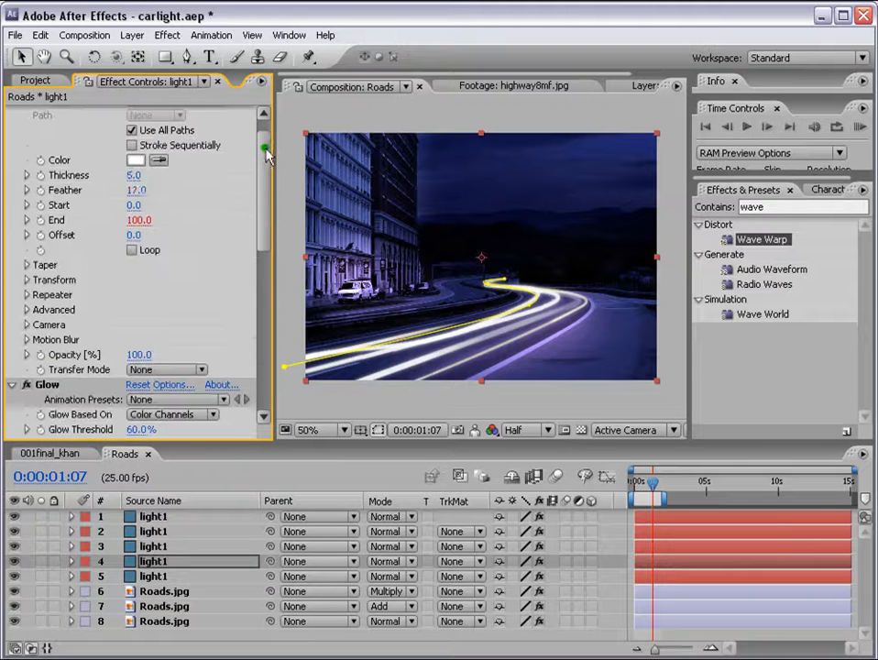
{"action": "left_click", "coordinate": [131, 175]}
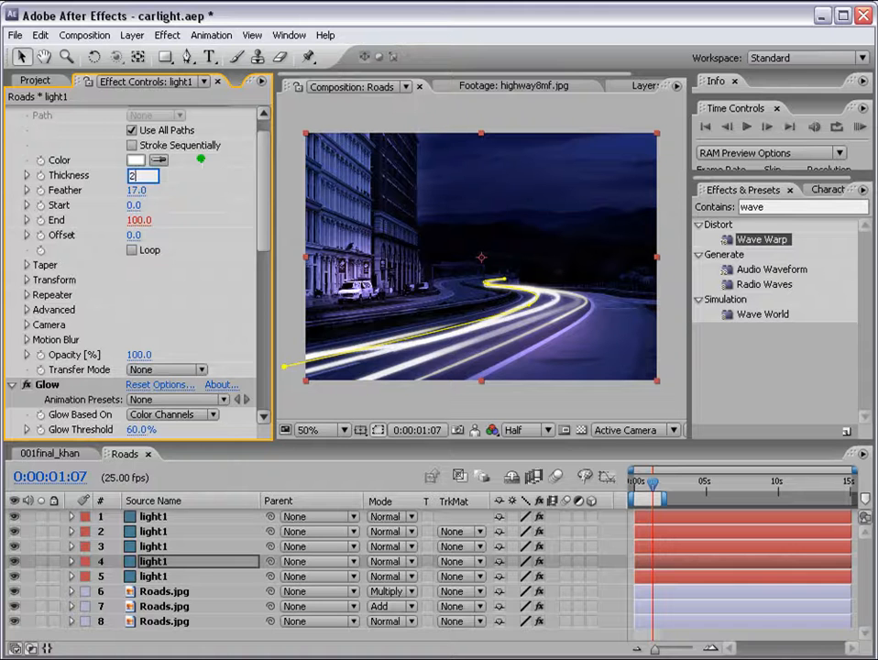
{"action": "key", "text": "Return"}
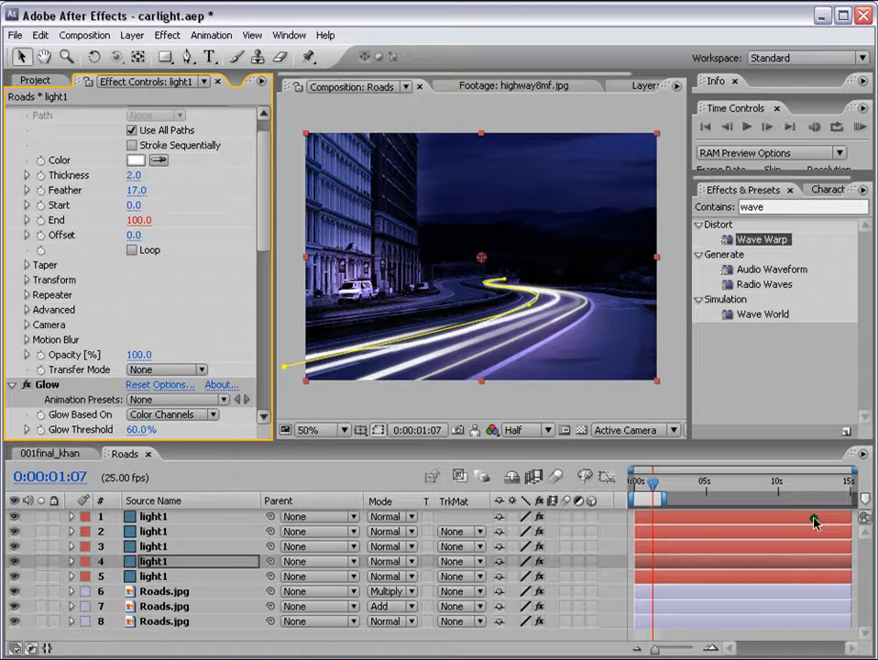
- Extend the end of the work area and RAM preview the Roads scene
{"action": "left_click_drag", "start_coordinate": [666, 496], "coordinate": [682, 494]}
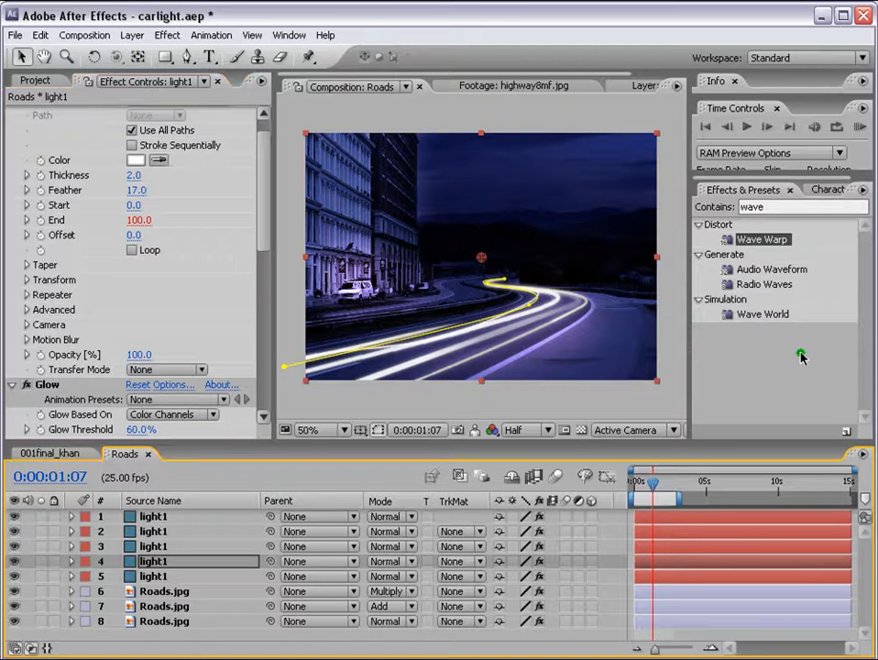
{"action": "left_click", "coordinate": [862, 127]}
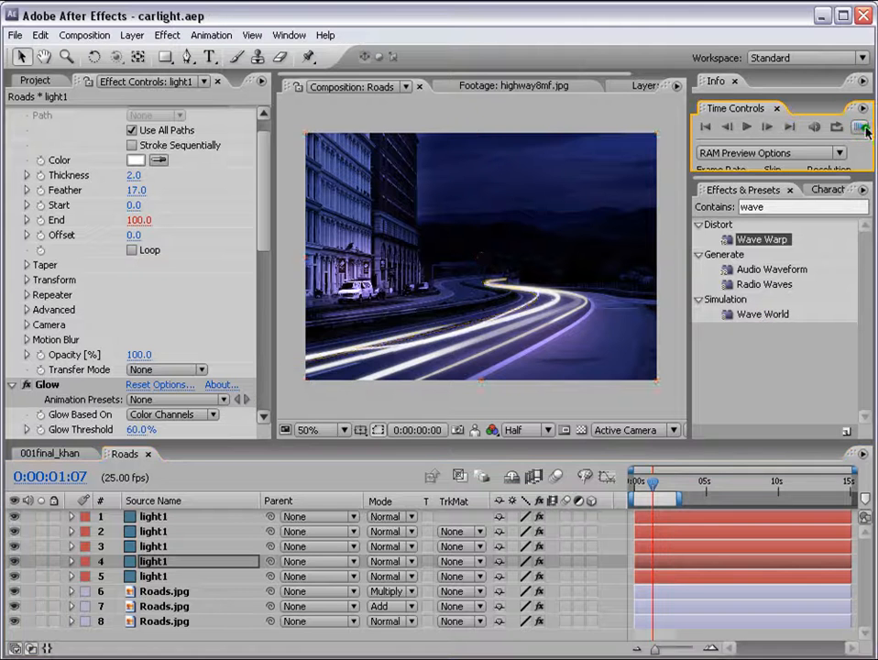
{"action": "left_click", "coordinate": [838, 130]}
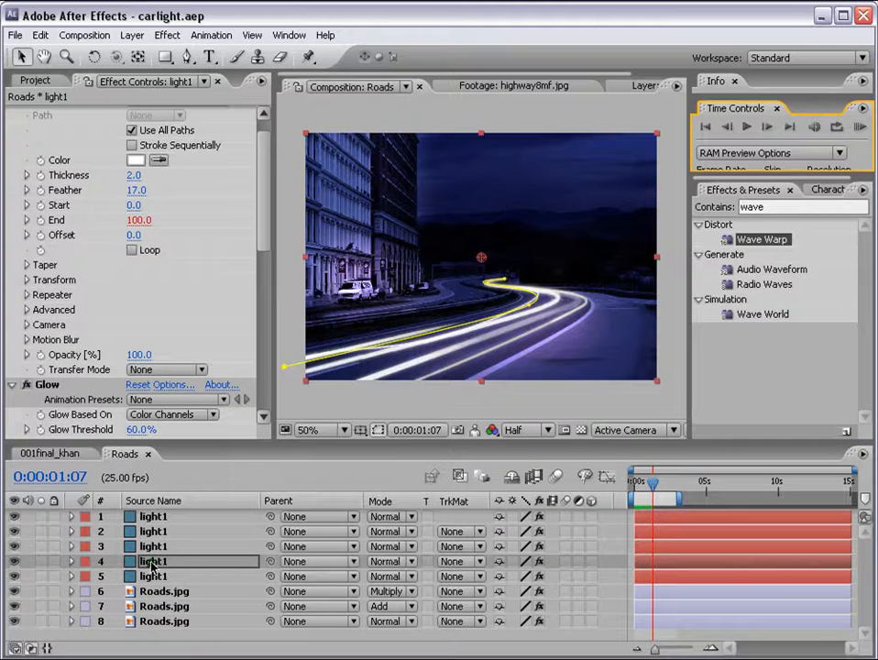
- Find CC Vector Blur with the search term vect, apply it to the fourth light1 layer, and raise its Amount
{"action": "key", "text": "ctrl+5"}
{"action": "type", "text": "vect"}
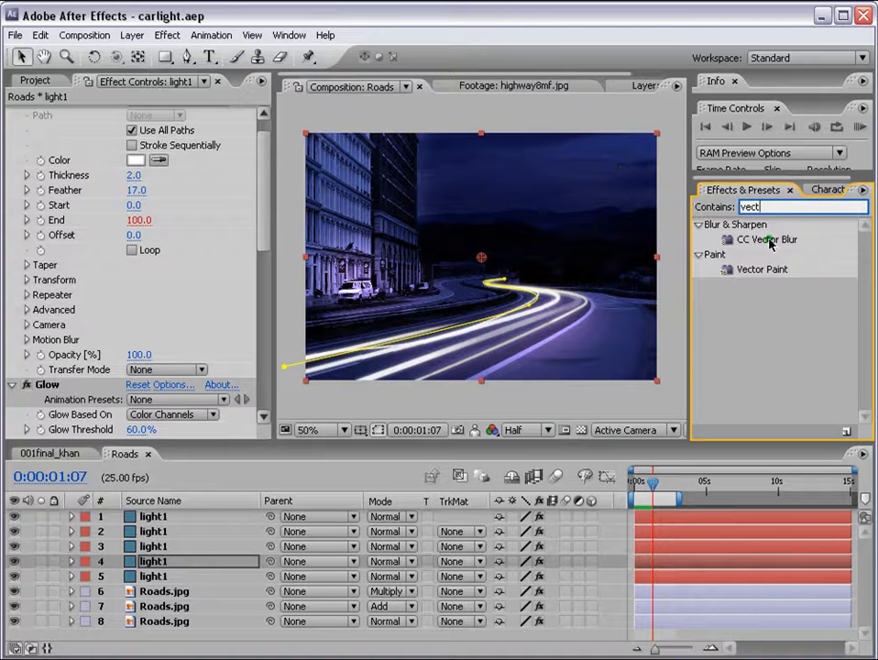
{"action": "left_click_drag", "start_coordinate": [770, 241], "coordinate": [693, 562]}
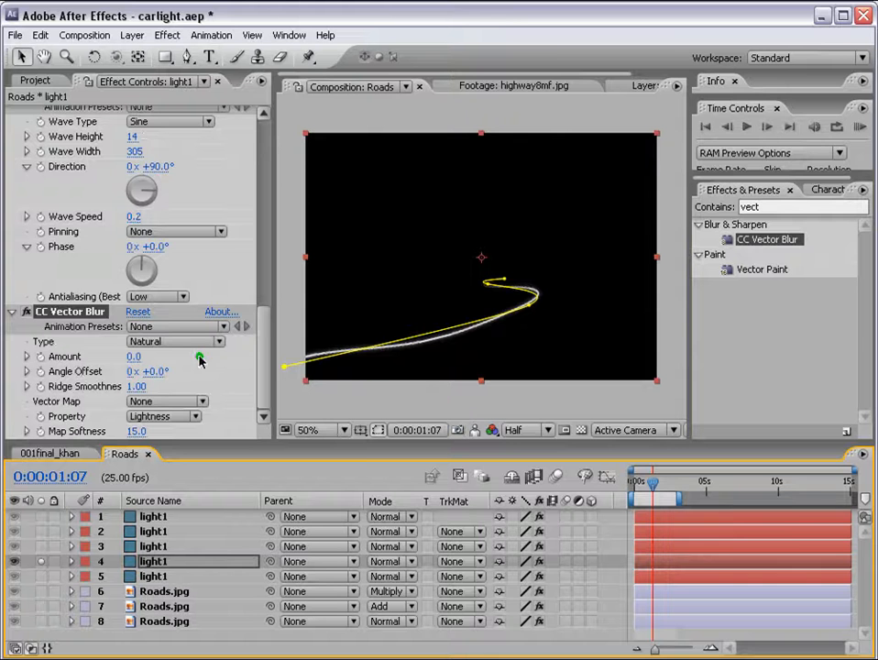
{"action": "mouse_move", "coordinate": [134, 357]}
{"action": "left_mouse_down"}
{"action": "mouse_move", "coordinate": [181, 357]}
{"action": "mouse_move", "coordinate": [81, 354]}
{"action": "left_mouse_up"}
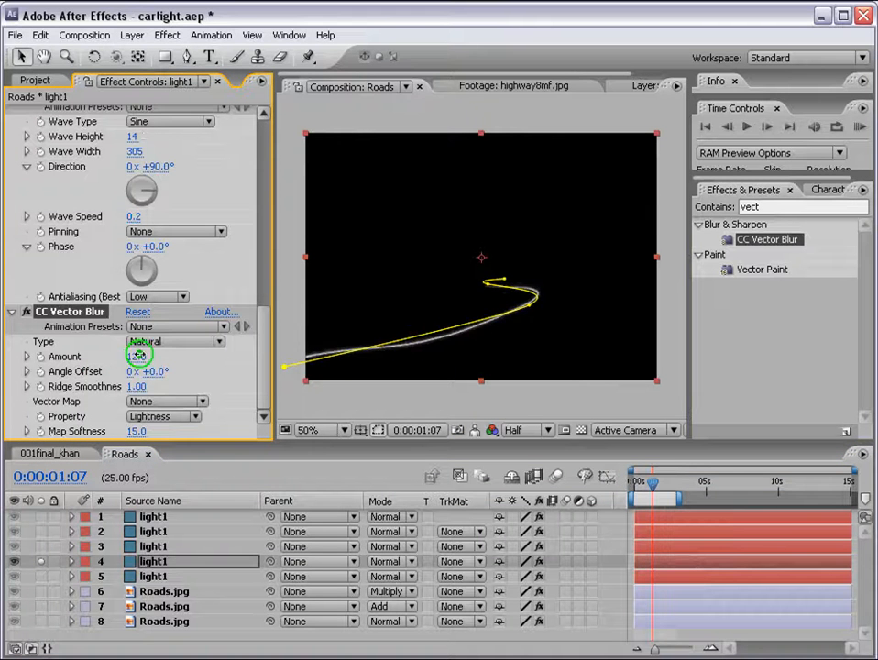
- Set the fourth light1 layer's 3D Stroke Thickness to 7.9 and its CC Vector Blur Amount to 15
{"action": "scroll", "coordinate": [220, 357], "scroll_direction": "up", "scroll_amount": 5}
{"action": "mouse_move", "coordinate": [138, 186]}
{"action": "left_mouse_down"}
{"action": "mouse_move", "coordinate": [152, 187]}
{"action": "mouse_move", "coordinate": [103, 186]}
{"action": "mouse_move", "coordinate": [173, 196]}
{"action": "left_mouse_up"}
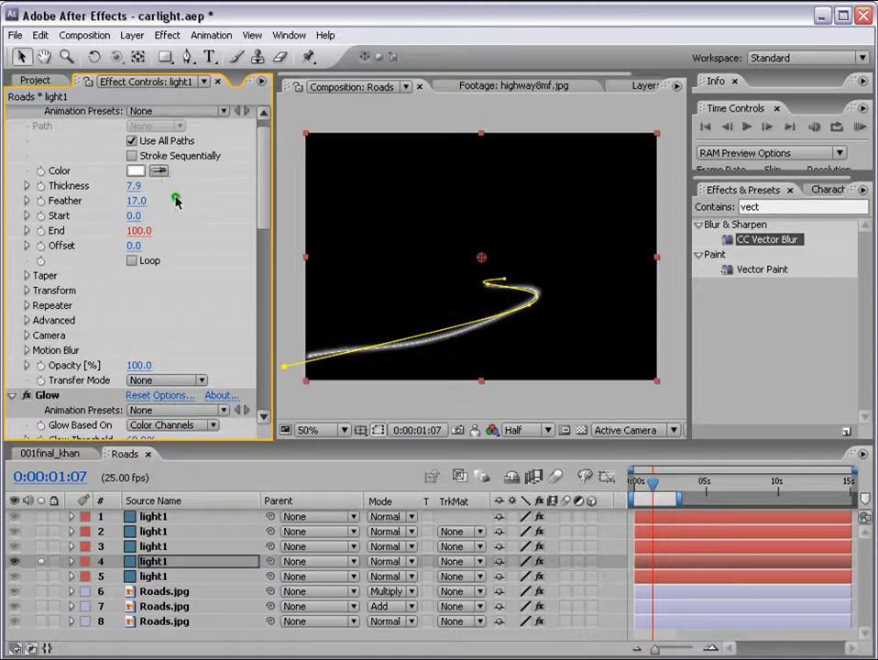
{"action": "scroll", "coordinate": [132, 357], "scroll_direction": "down", "scroll_amount": 5}
{"action": "left_click_drag", "start_coordinate": [132, 357], "coordinate": [127, 359]}
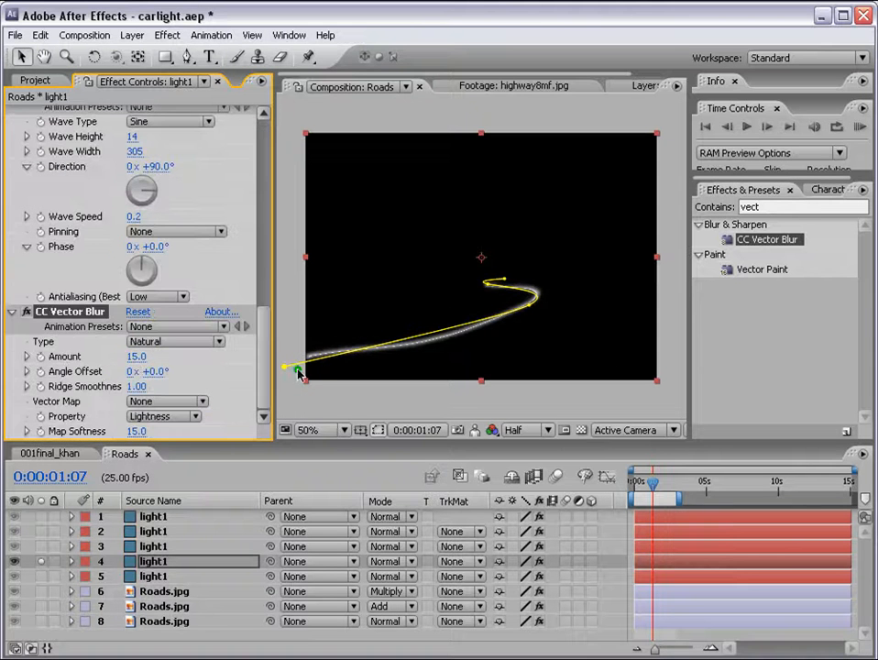
- Set the fourth light1 layer's blending mode to Add and RAM preview the whole scene
{"action": "left_click", "coordinate": [336, 408]}
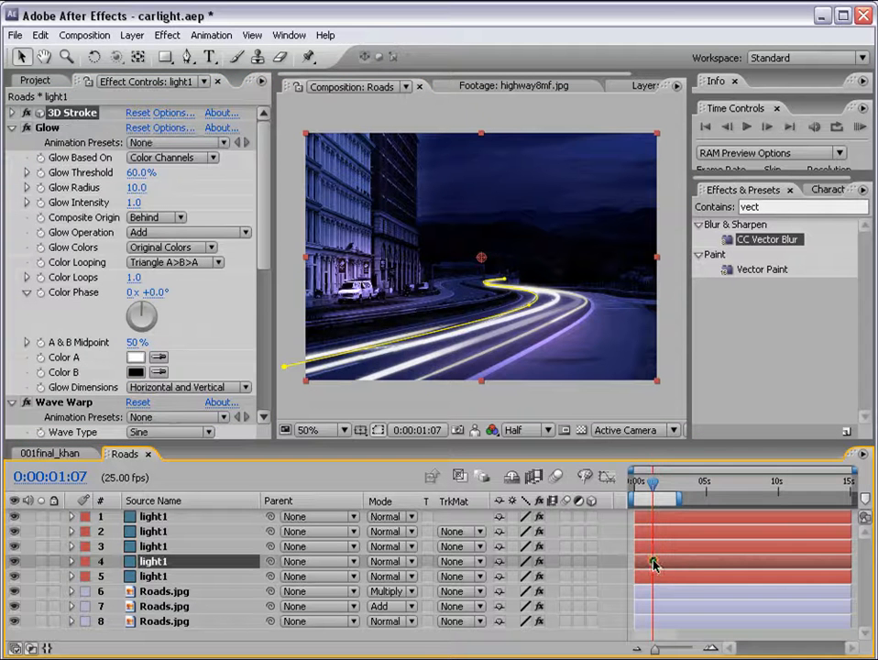
{"action": "right_click", "coordinate": [653, 563]}
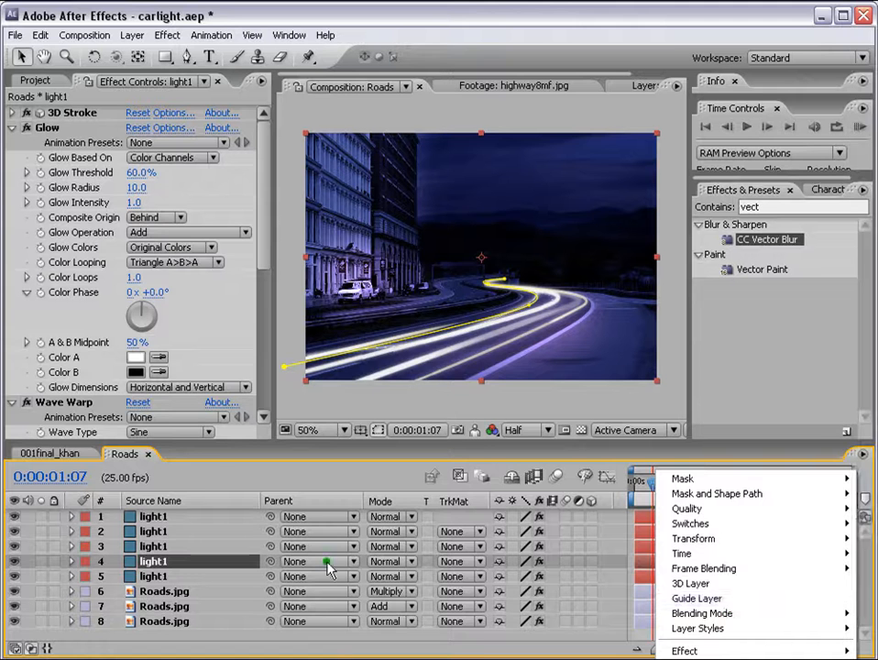
{"action": "left_click", "coordinate": [395, 563]}
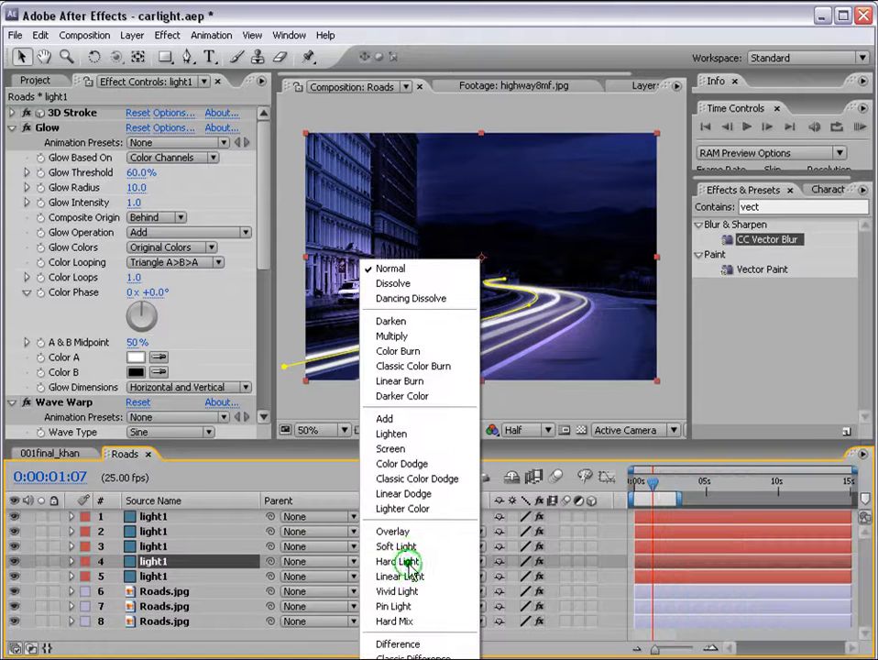
{"action": "left_click", "coordinate": [397, 418]}
{"action": "left_click", "coordinate": [709, 635]}
{"action": "left_click", "coordinate": [860, 129]}
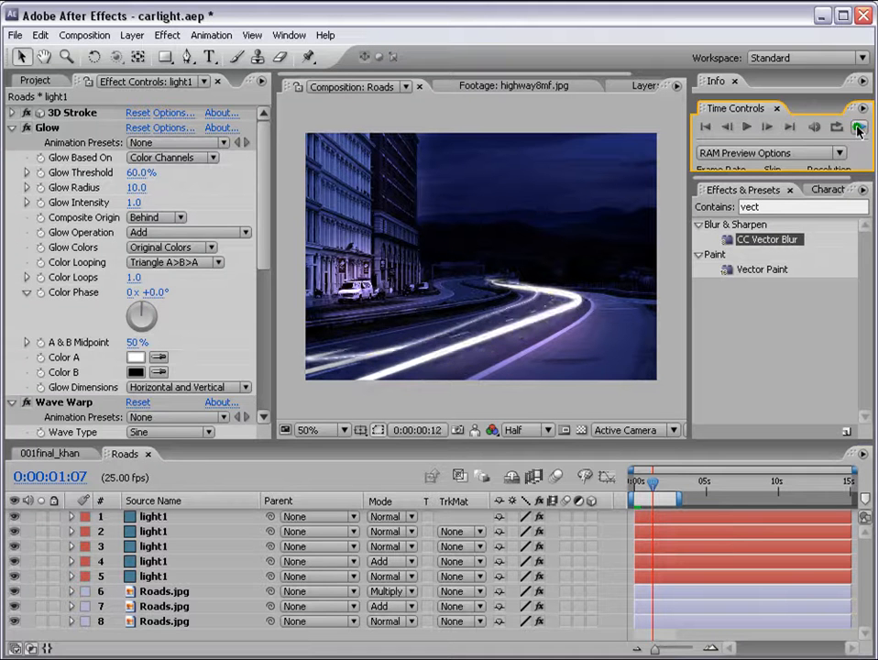
- Duplicate the bottom light1 layer and reshape the copy's path outward, ending lower beyond the frame's left edge
{"action": "left_click", "coordinate": [156, 575]}
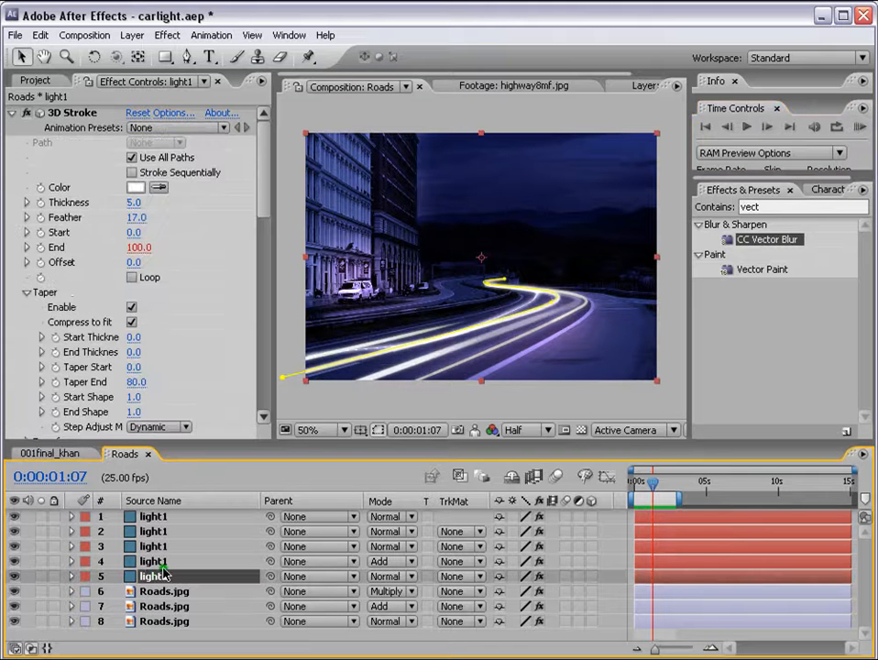
{"action": "key", "text": "ctrl+d"}
{"action": "mouse_move", "coordinate": [552, 312]}
{"action": "left_mouse_down"}
{"action": "mouse_move", "coordinate": [575, 304]}
{"action": "mouse_move", "coordinate": [392, 405]}
{"action": "mouse_move", "coordinate": [290, 392]}
{"action": "mouse_move", "coordinate": [281, 377]}
{"action": "mouse_move", "coordinate": [317, 418]}
{"action": "mouse_move", "coordinate": [294, 387]}
{"action": "left_mouse_up"}
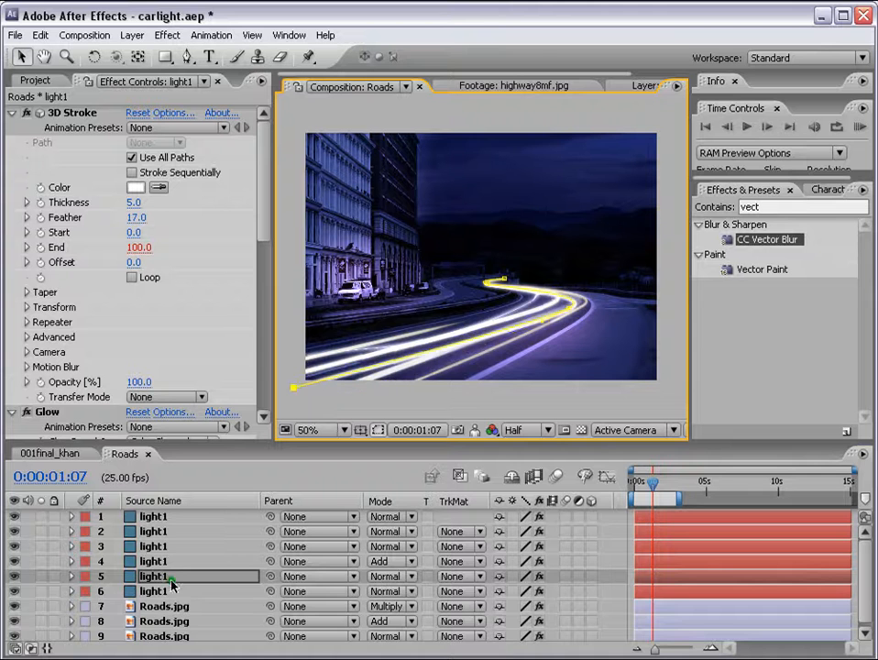
- Reveal the duplicated fifth light1 layer's 3D Stroke End expression and open it for editing
{"action": "key", "text": "e"}
{"action": "key", "text": "e"}
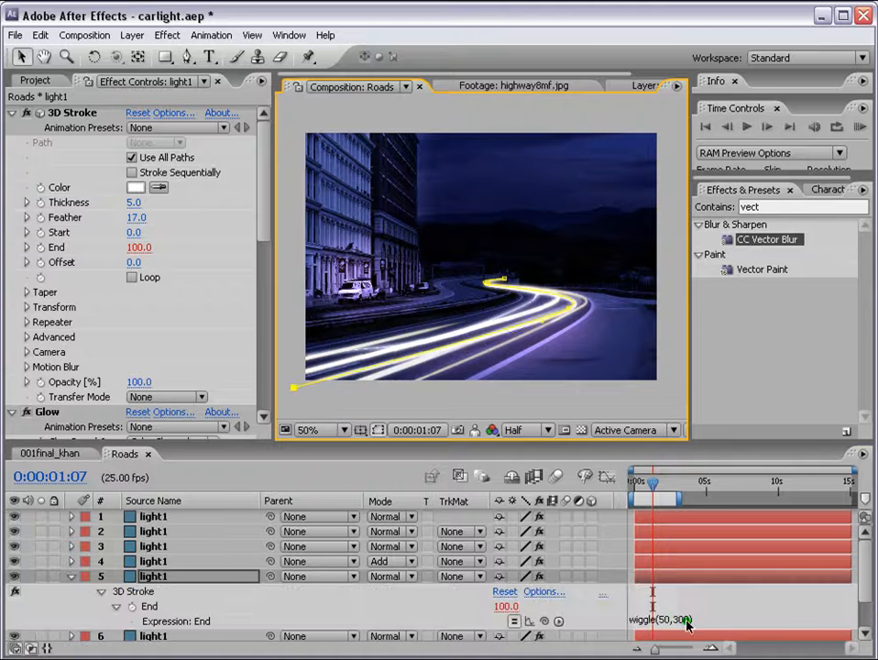
{"action": "left_click", "coordinate": [685, 622]}
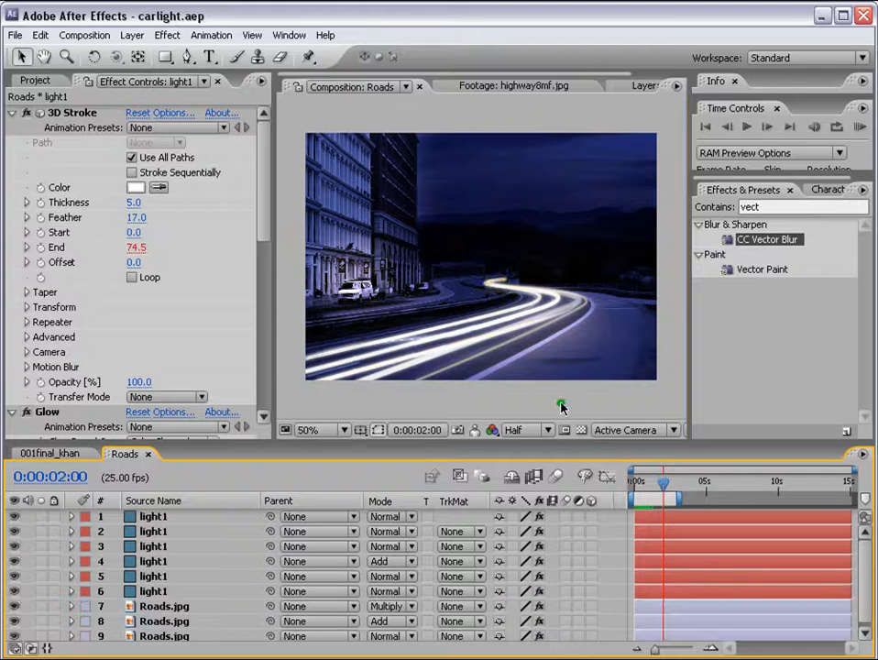
- Duplicate the bottom light1 layer again and move the copy to the top of the layer stack
{"action": "left_click", "coordinate": [428, 587]}
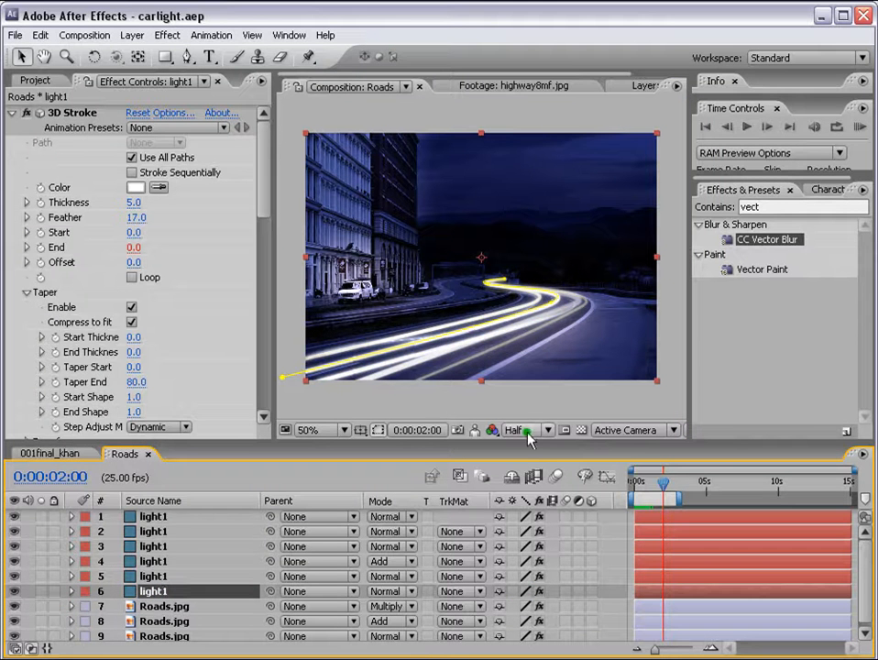
{"action": "key", "text": "ctrl+d"}
{"action": "left_click_drag", "start_coordinate": [131, 589], "coordinate": [165, 529]}
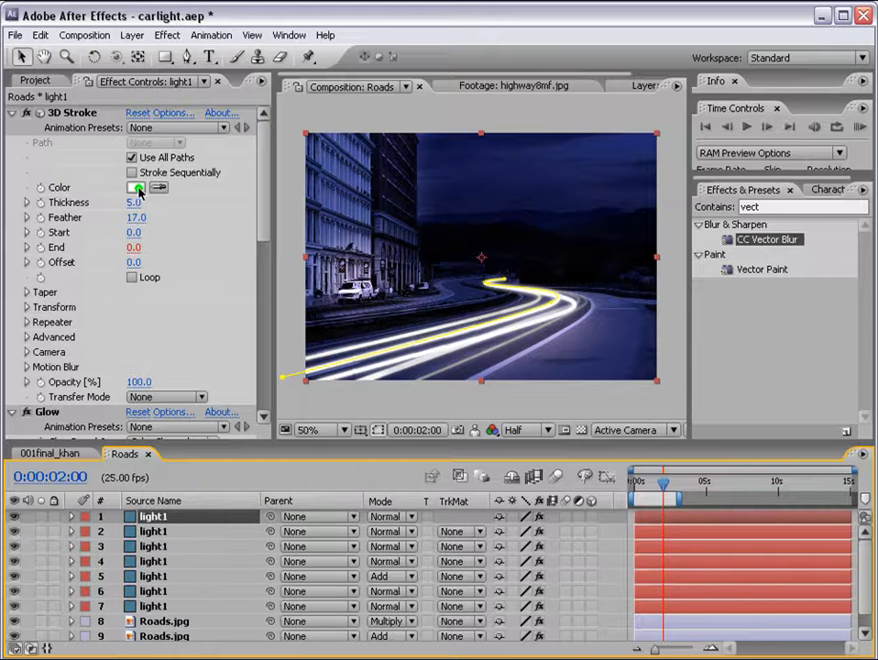
- Set the top light1 layer's 3D Stroke Color to red
{"action": "left_click", "coordinate": [138, 188]}
{"action": "left_click", "coordinate": [504, 424]}
{"action": "left_click", "coordinate": [658, 391]}
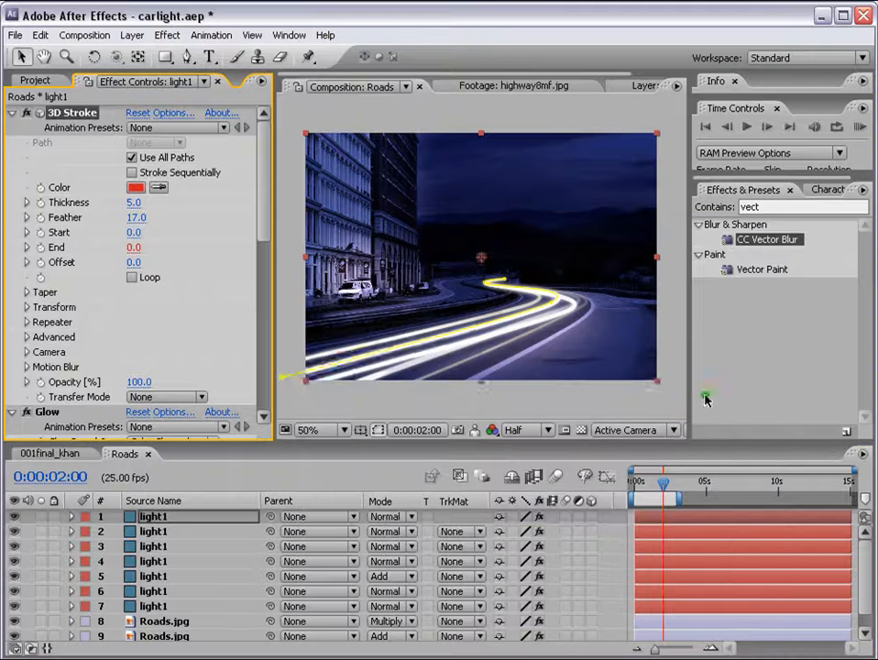
- Reshape the red light1 path to follow the far lane beside the buildings, ending beyond the frame's left edge
{"action": "mouse_move", "coordinate": [528, 300]}
{"action": "left_mouse_down"}
{"action": "mouse_move", "coordinate": [496, 295]}
{"action": "mouse_move", "coordinate": [438, 307]}
{"action": "mouse_move", "coordinate": [472, 295]}
{"action": "mouse_move", "coordinate": [482, 287]}
{"action": "mouse_move", "coordinate": [455, 288]}
{"action": "mouse_move", "coordinate": [486, 268]}
{"action": "mouse_move", "coordinate": [472, 278]}
{"action": "mouse_move", "coordinate": [503, 278]}
{"action": "mouse_move", "coordinate": [447, 302]}
{"action": "mouse_move", "coordinate": [489, 298]}
{"action": "mouse_move", "coordinate": [467, 291]}
{"action": "mouse_move", "coordinate": [500, 298]}
{"action": "left_mouse_up"}
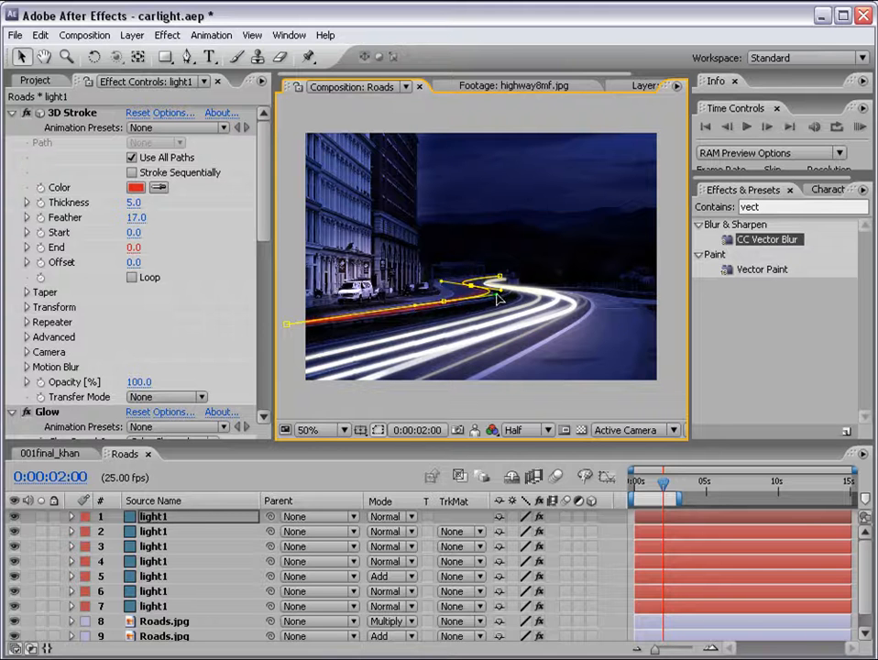
{"action": "left_click", "coordinate": [288, 327]}
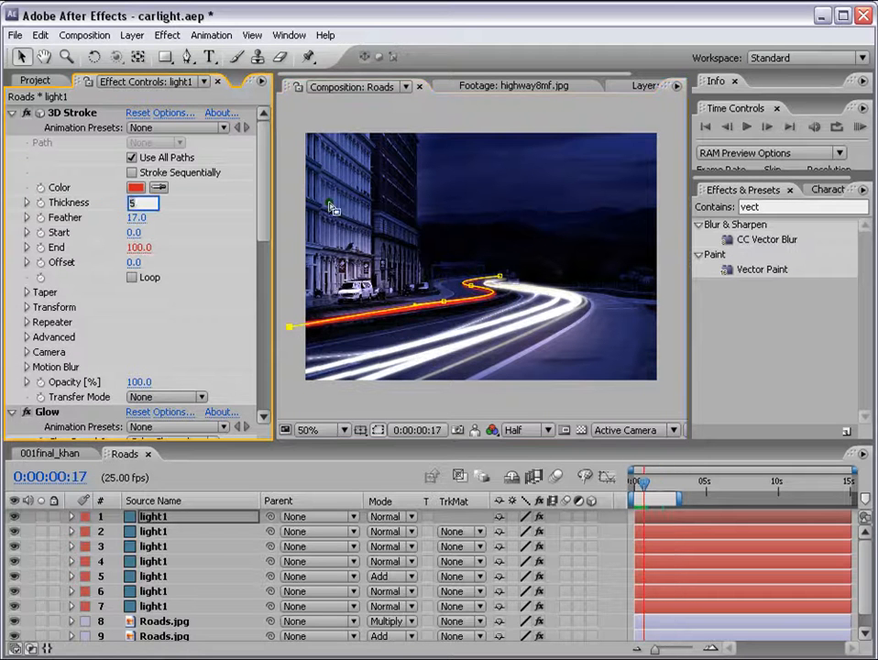
- Set the red light1 layer's 3D Stroke Thickness to 4 and extend the work area end to about 6.5 seconds
{"action": "key", "text": "Return"}
{"action": "left_click_drag", "start_coordinate": [679, 499], "coordinate": [731, 491]}
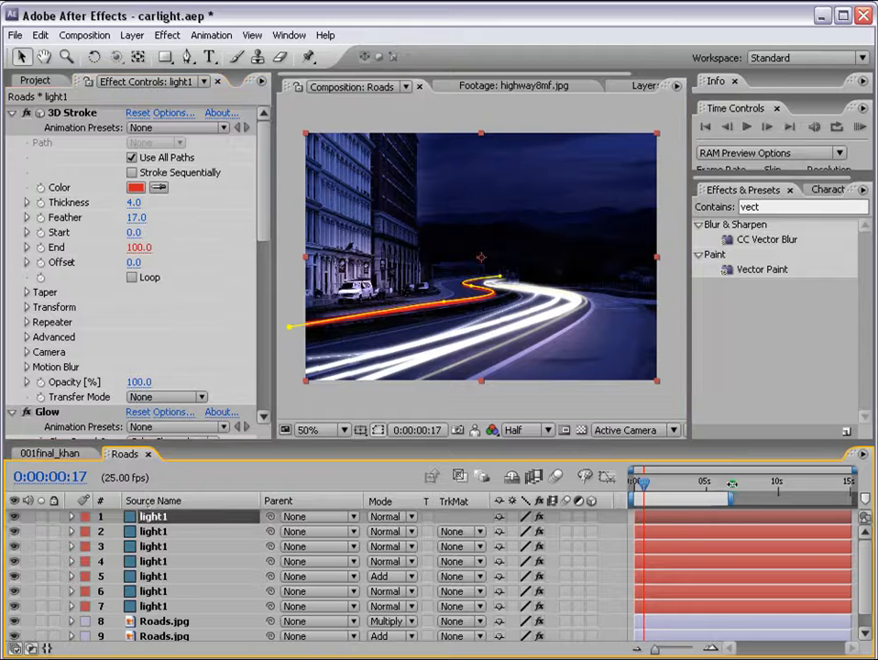
- Duplicate the top red light1 layer
{"action": "left_click", "coordinate": [668, 527]}
{"action": "left_click", "coordinate": [662, 516]}
{"action": "key", "text": "ctrl+d"}
- Shift the copied red path slightly toward the buildings and set its 3D Stroke Thickness to 2
{"action": "left_click", "coordinate": [443, 301]}
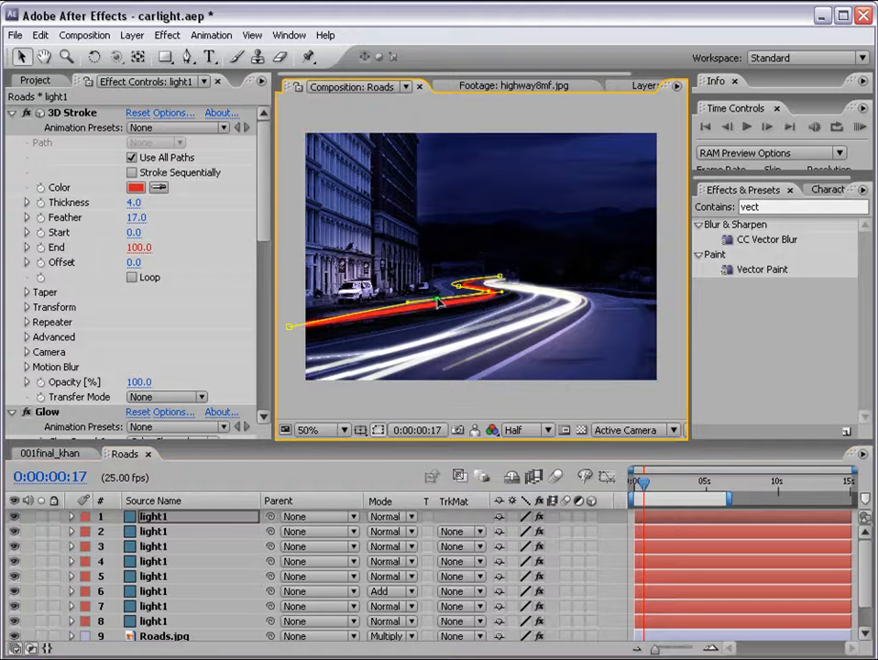
{"action": "left_click_drag", "start_coordinate": [288, 326], "coordinate": [290, 319]}
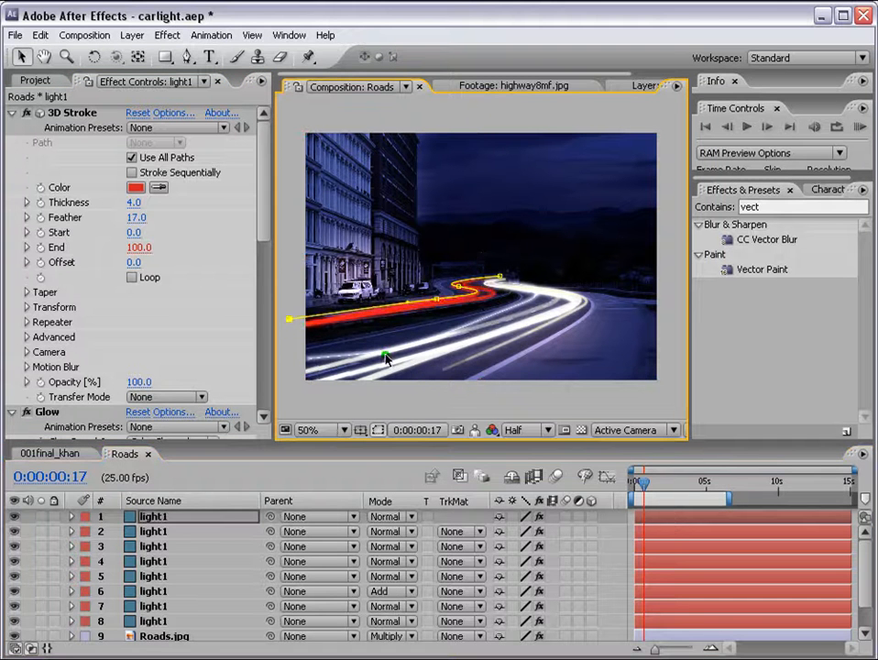
{"action": "left_click", "coordinate": [134, 202]}
{"action": "key", "text": "Return"}
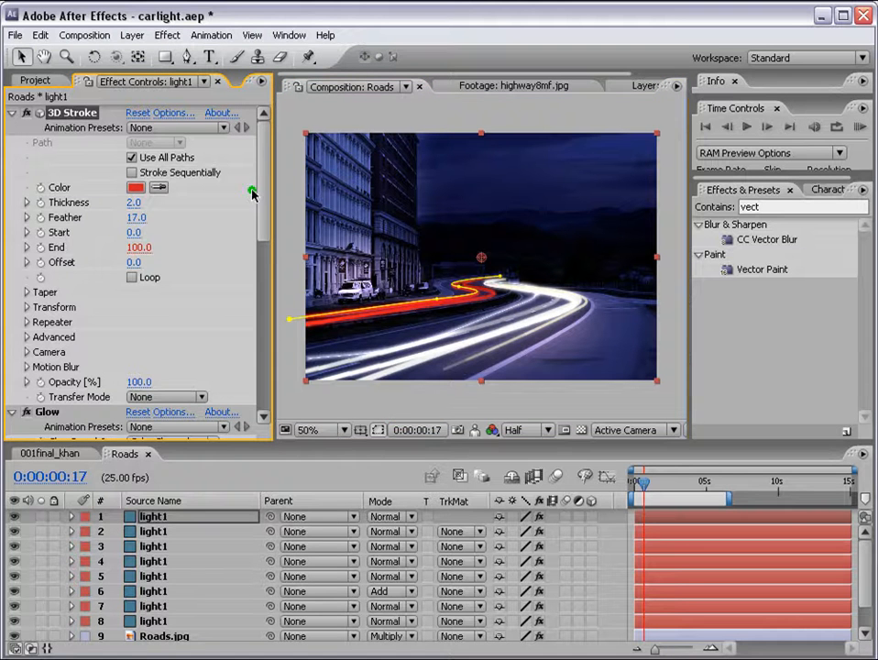
- Duplicate the thin red light1 layer and move the copy's path points closer to the buildings-side edge of the road
{"action": "left_click", "coordinate": [663, 520]}
{"action": "key", "text": "ctrl+d"}
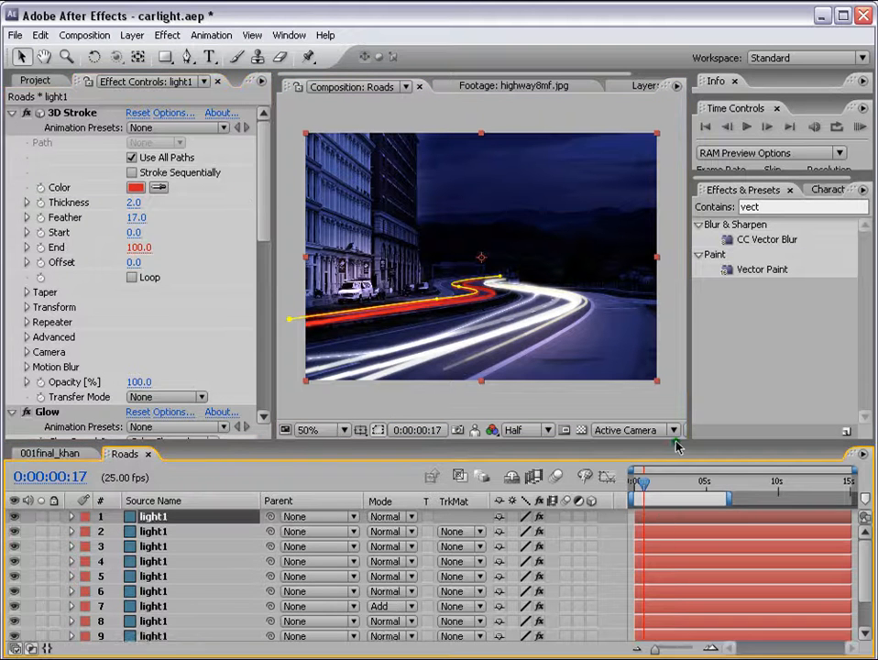
{"action": "left_click", "coordinate": [456, 287]}
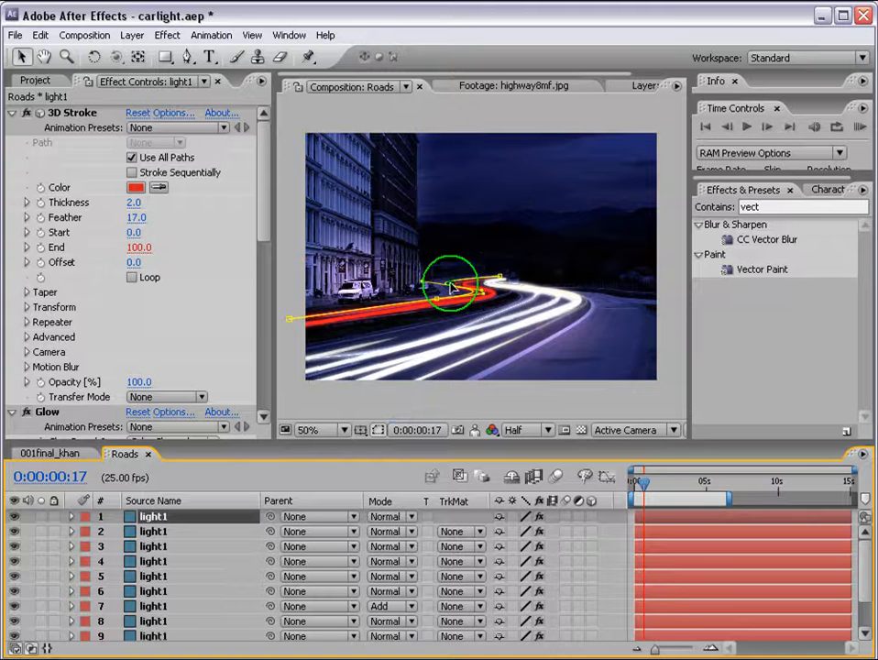
{"action": "left_click_drag", "start_coordinate": [470, 294], "coordinate": [425, 301]}
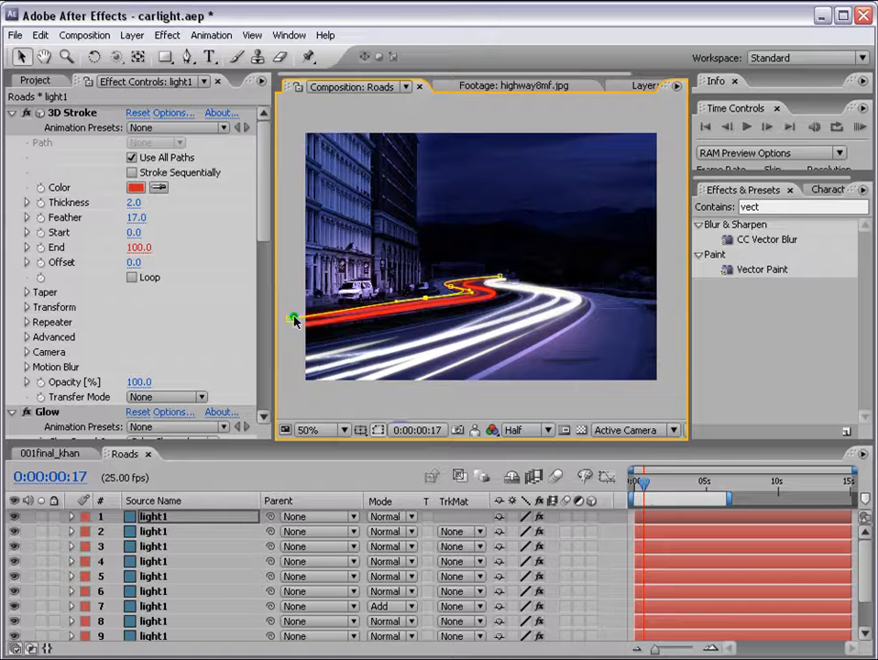
{"action": "left_click_drag", "start_coordinate": [294, 320], "coordinate": [293, 315]}
- Change the top light1 layer's 3D Stroke End expression to wiggle(10,200) and preview the animation
{"action": "type", "text": "wiggle(50,300)"}
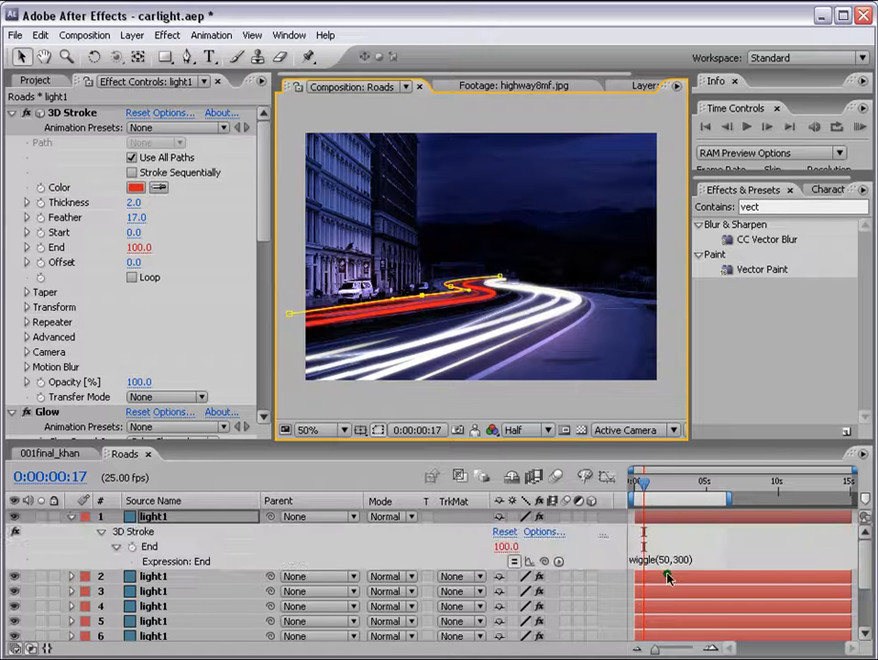
{"action": "left_click", "coordinate": [677, 561]}
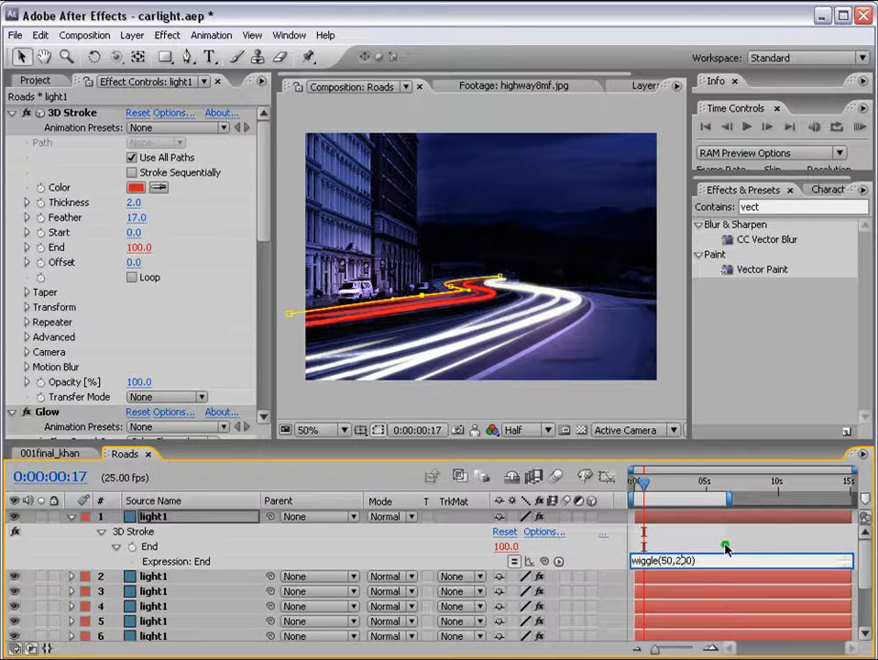
{"action": "left_click", "coordinate": [667, 560]}
{"action": "type", "text": "1"}
{"action": "left_click", "coordinate": [718, 529]}
{"action": "left_click", "coordinate": [857, 128]}
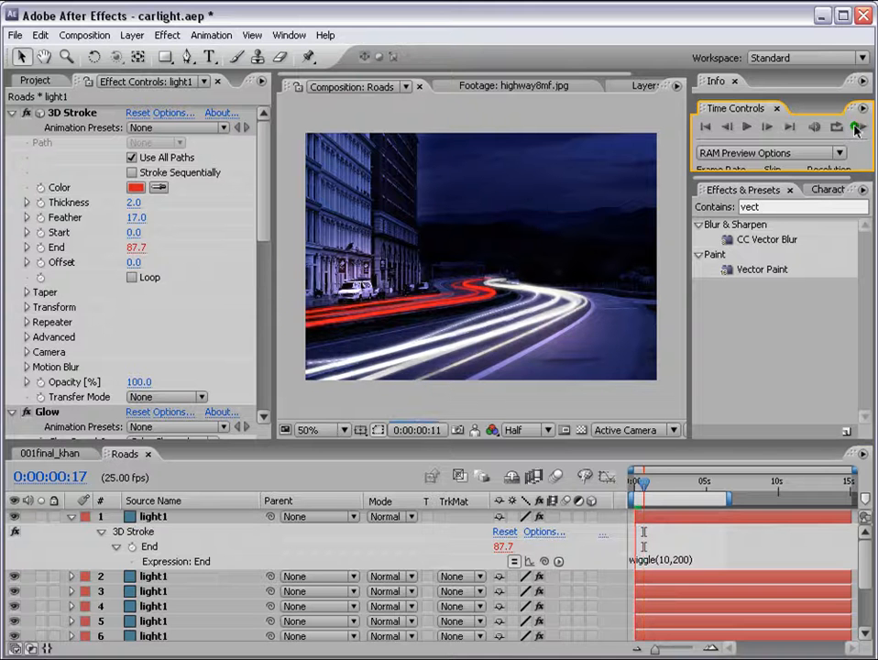
{"action": "left_click", "coordinate": [476, 407]}
- Set the top light1 layer's 3D Stroke Color to a saturated orange
{"action": "left_click", "coordinate": [135, 187]}
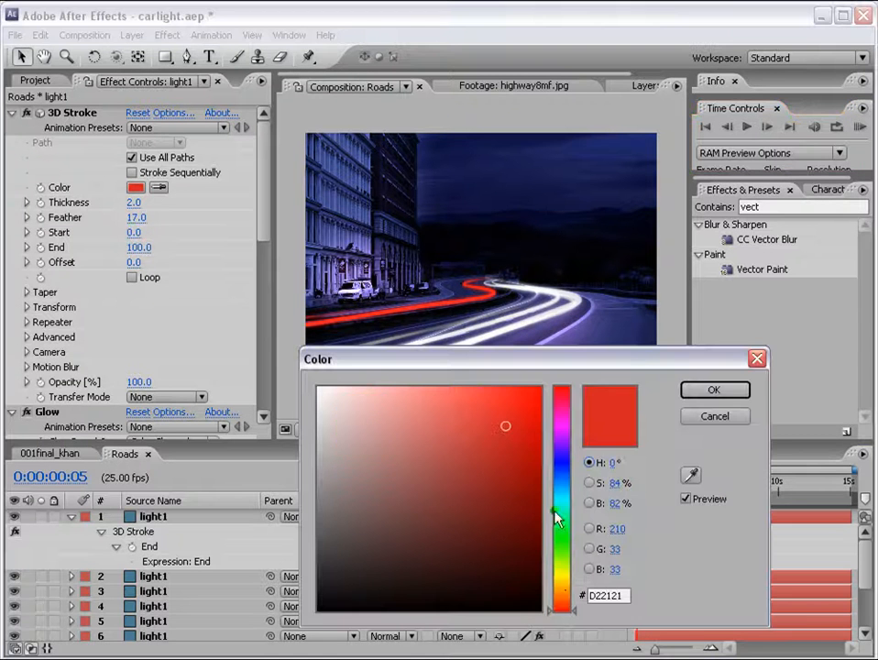
{"action": "left_click", "coordinate": [563, 578]}
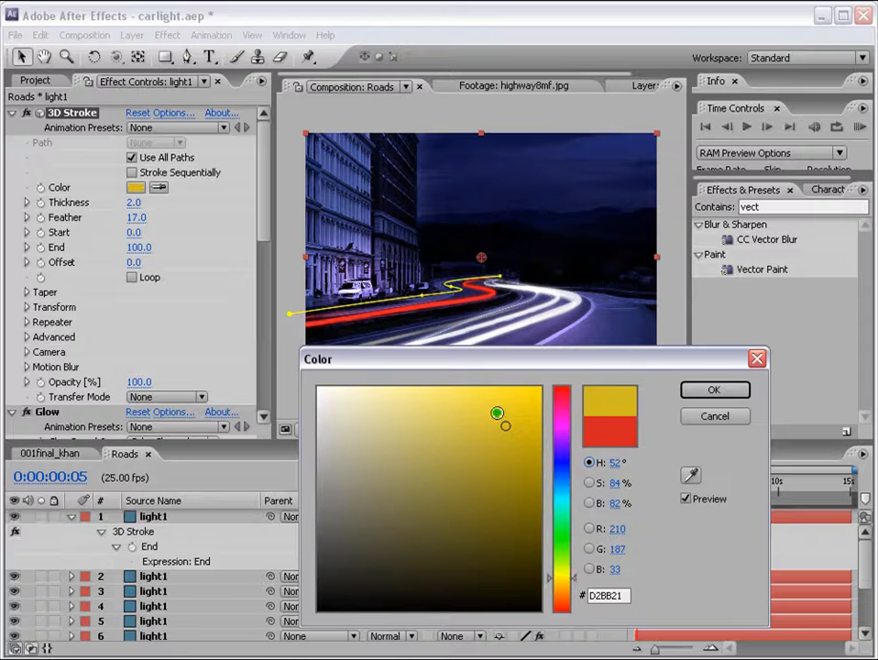
{"action": "left_click", "coordinate": [489, 403]}
{"action": "left_click", "coordinate": [573, 585]}
{"action": "left_click_drag", "start_coordinate": [576, 592], "coordinate": [581, 598]}
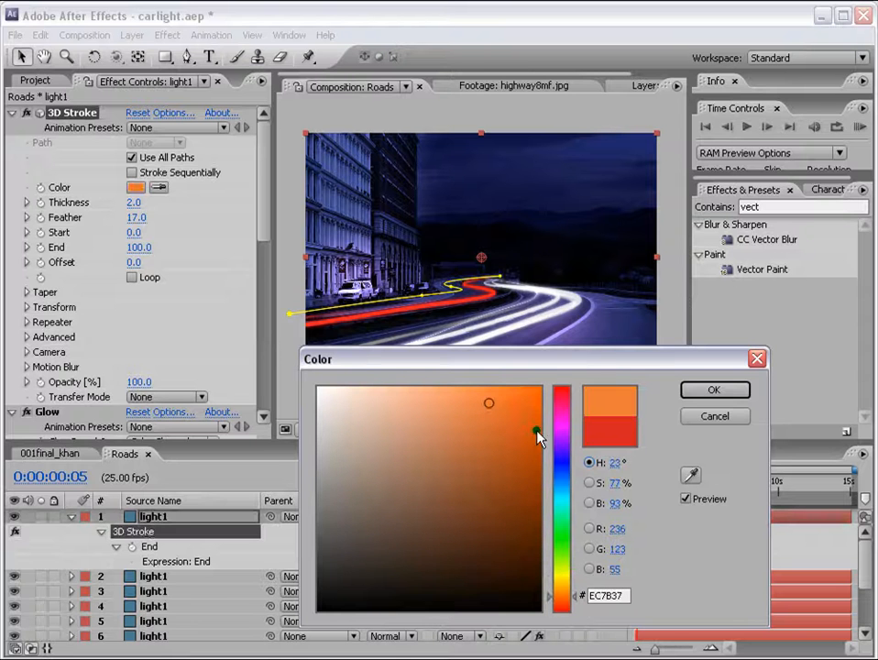
{"action": "left_click", "coordinate": [529, 399]}
{"action": "left_click", "coordinate": [706, 390]}
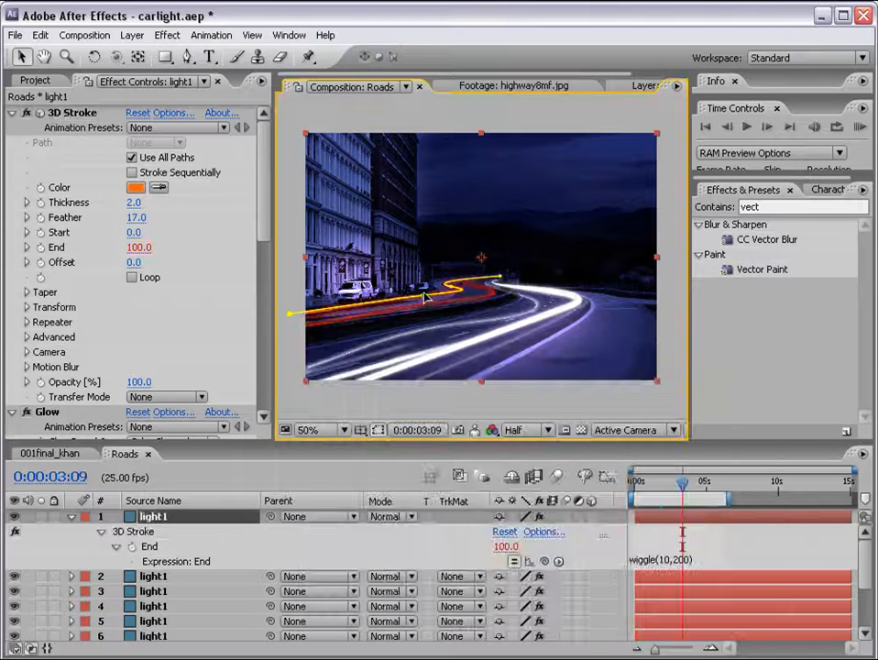
- Duplicate the orange light1 layer at 0:00:03:09 and reshape the copy's path to run lower, among the red trails
{"action": "left_click", "coordinate": [425, 297]}
{"action": "left_click", "coordinate": [674, 530]}
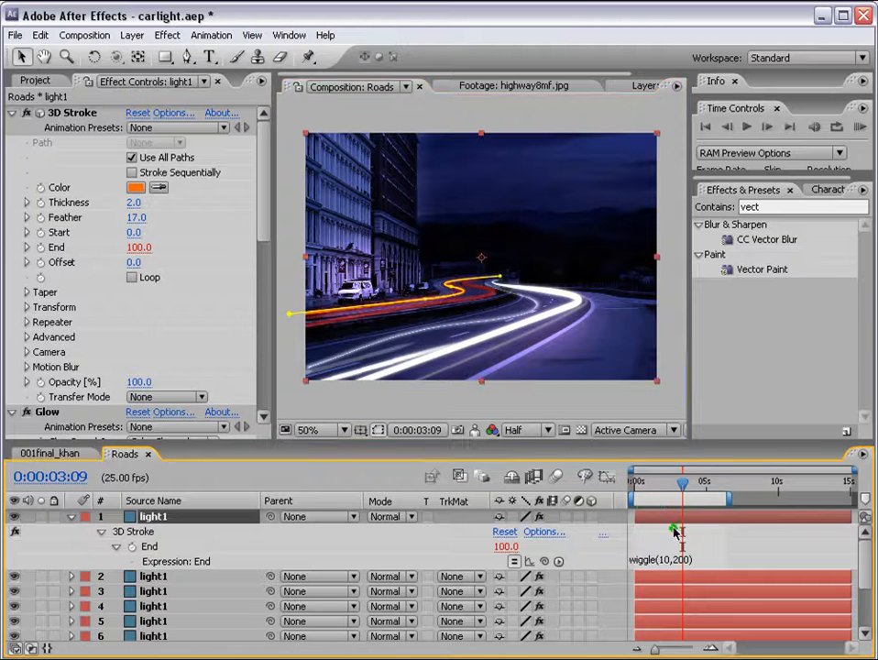
{"action": "key", "text": "ctrl+d"}
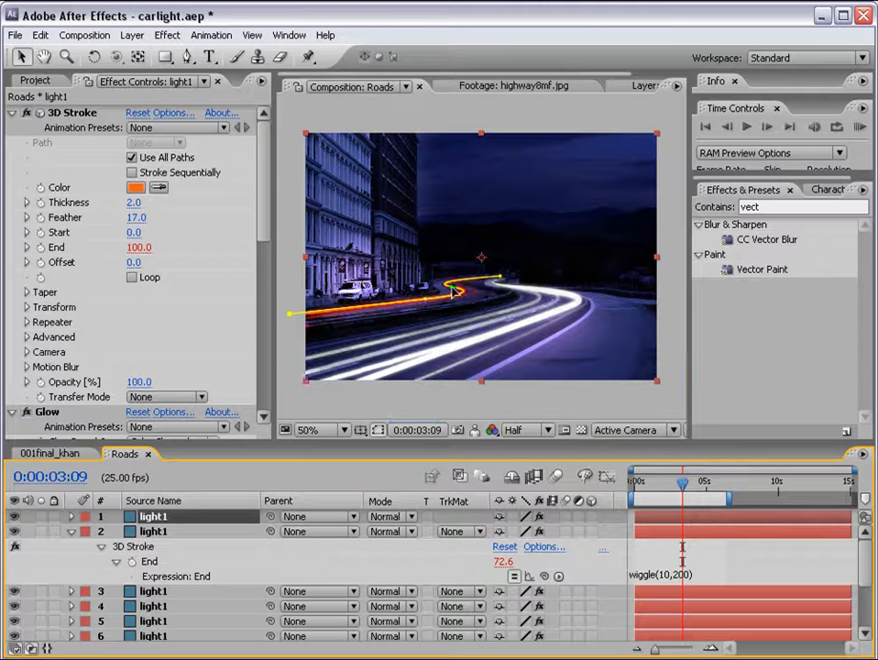
{"action": "left_click", "coordinate": [474, 291]}
{"action": "mouse_move", "coordinate": [474, 292]}
{"action": "left_mouse_down"}
{"action": "mouse_move", "coordinate": [455, 300]}
{"action": "mouse_move", "coordinate": [464, 303]}
{"action": "left_mouse_up"}
{"action": "left_click", "coordinate": [428, 301]}
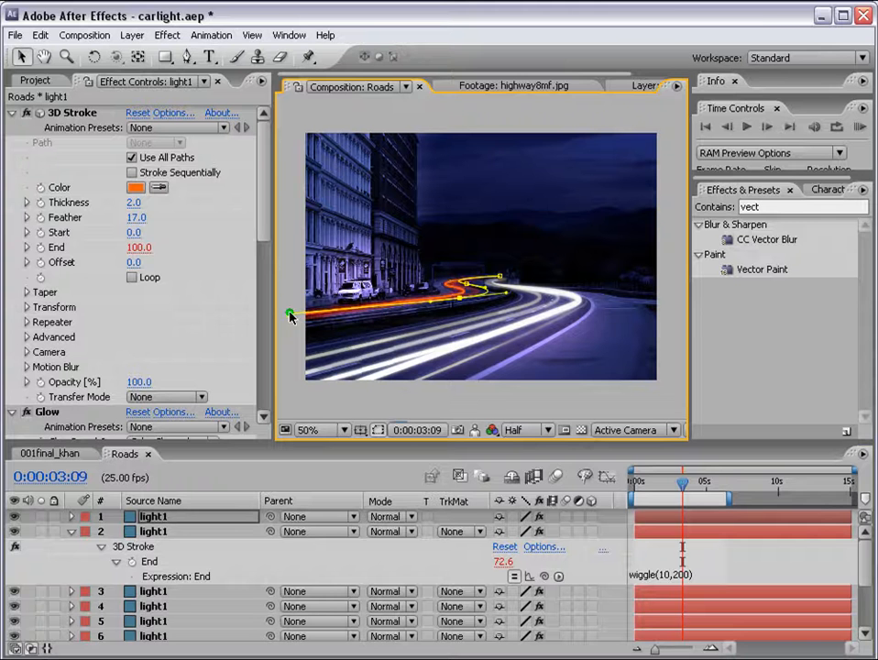
- Set the top orange light1 layer's blending mode to Add and run a RAM preview of the scene
{"action": "left_click", "coordinate": [412, 516]}
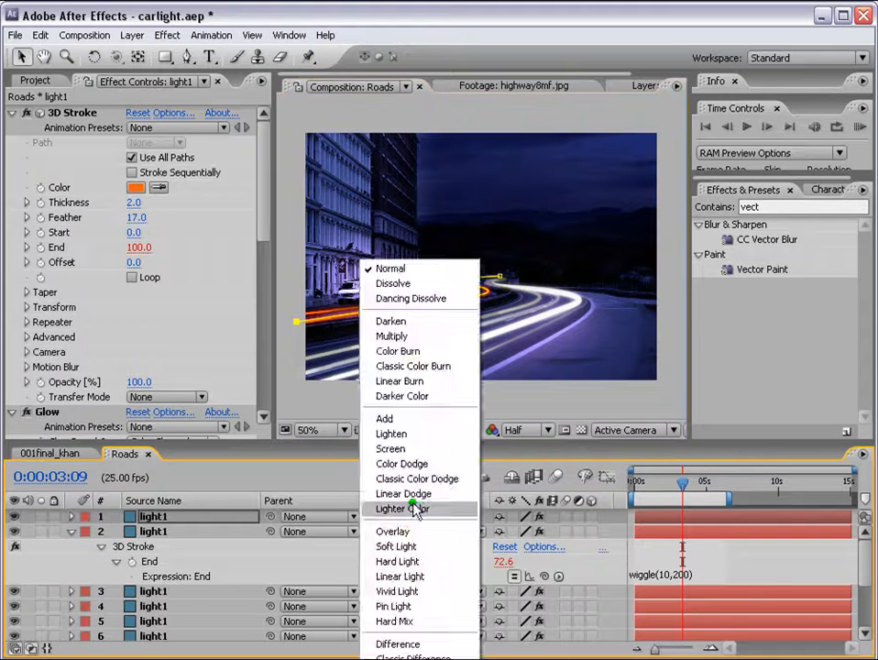
{"action": "left_click", "coordinate": [393, 420]}
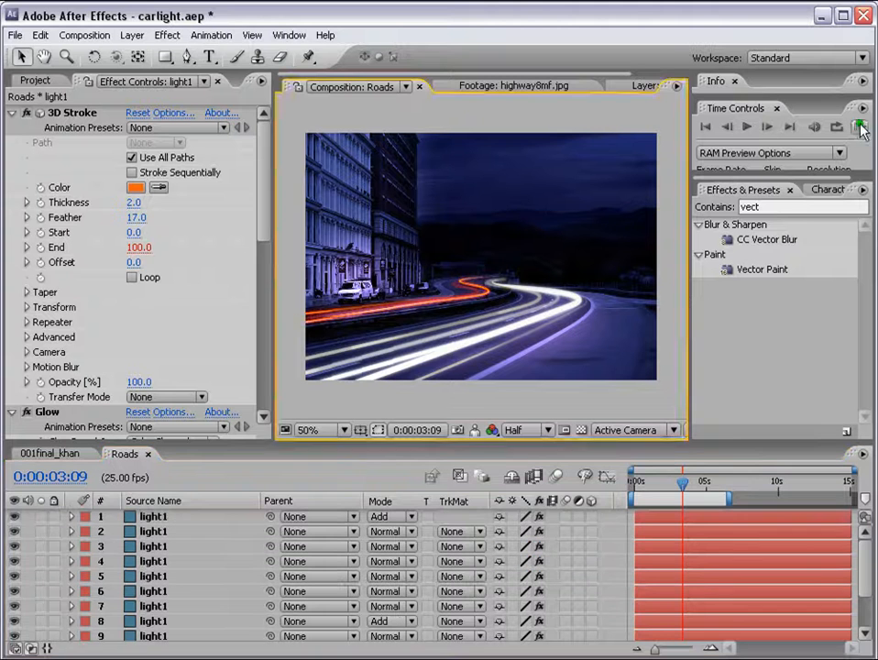
{"action": "left_click", "coordinate": [861, 127]}
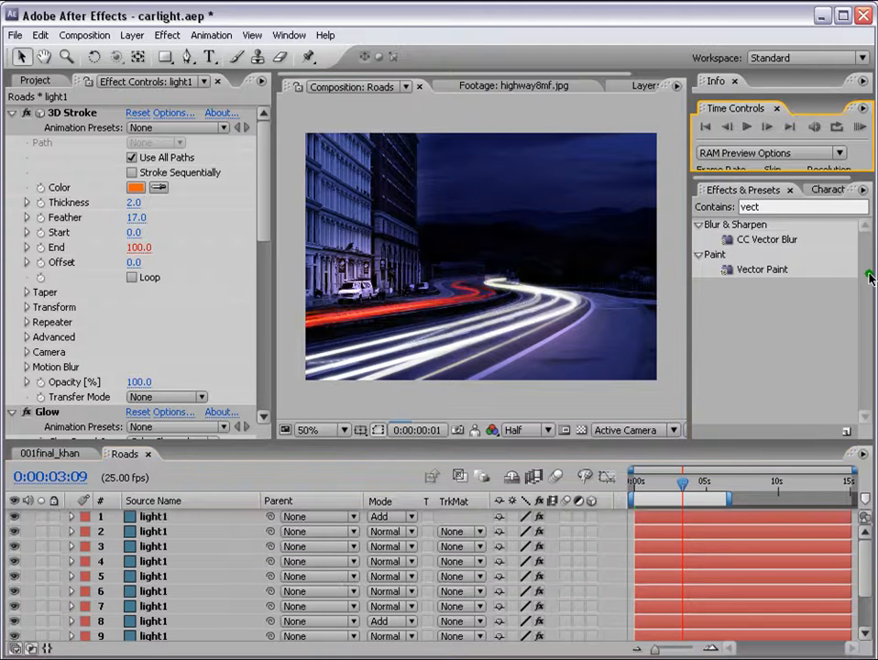
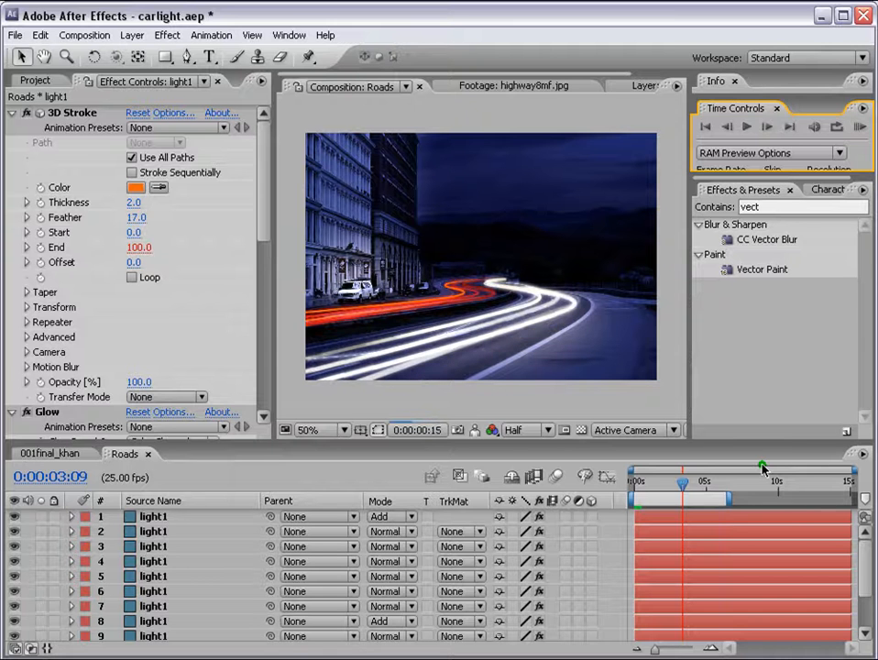
{"action": "left_click", "coordinate": [871, 138]}
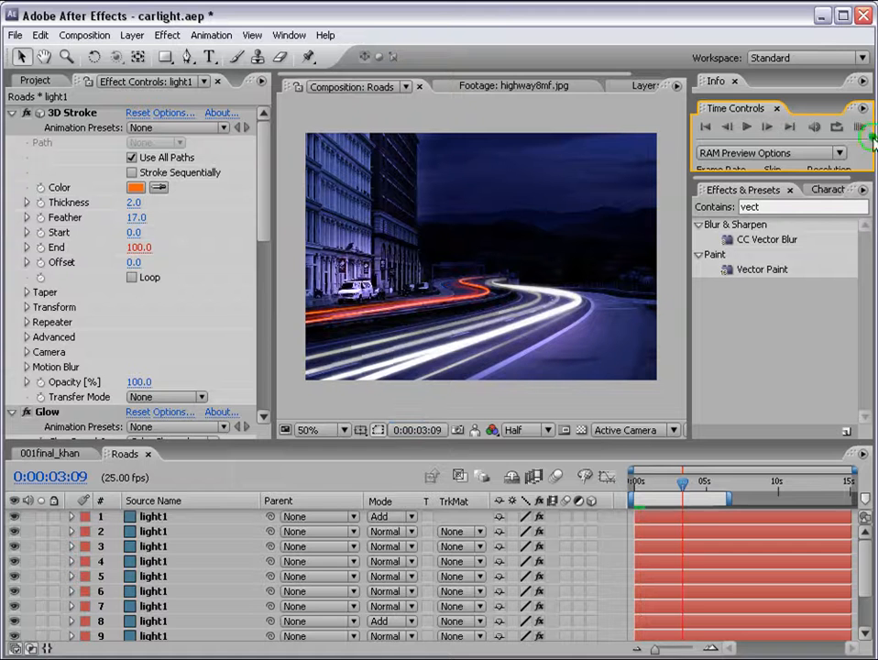
- Shorten the work area to about 5 seconds and trim the composition to it
{"action": "left_click_drag", "start_coordinate": [730, 498], "coordinate": [718, 482]}
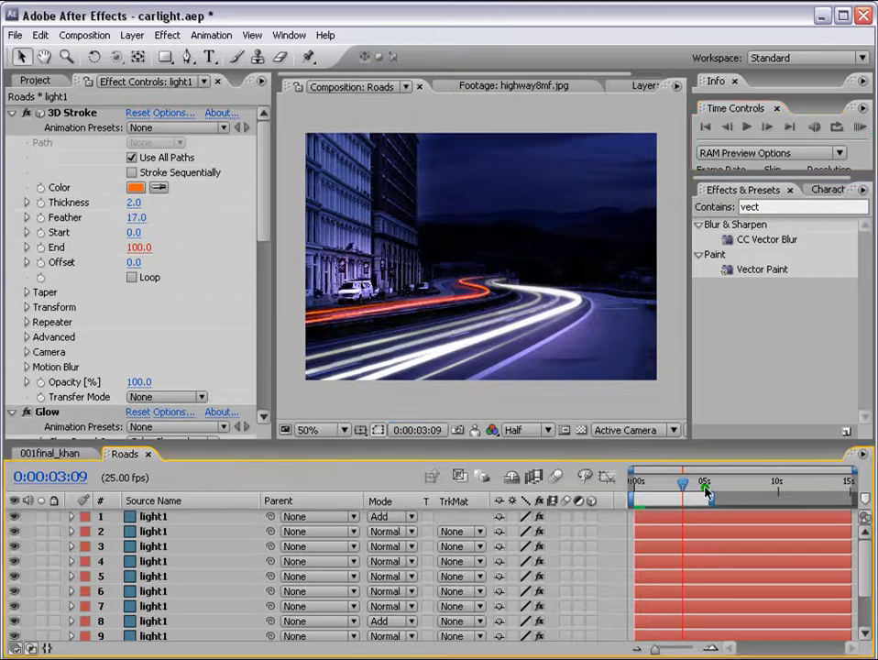
{"action": "right_click", "coordinate": [704, 499]}
{"action": "left_click", "coordinate": [736, 538]}
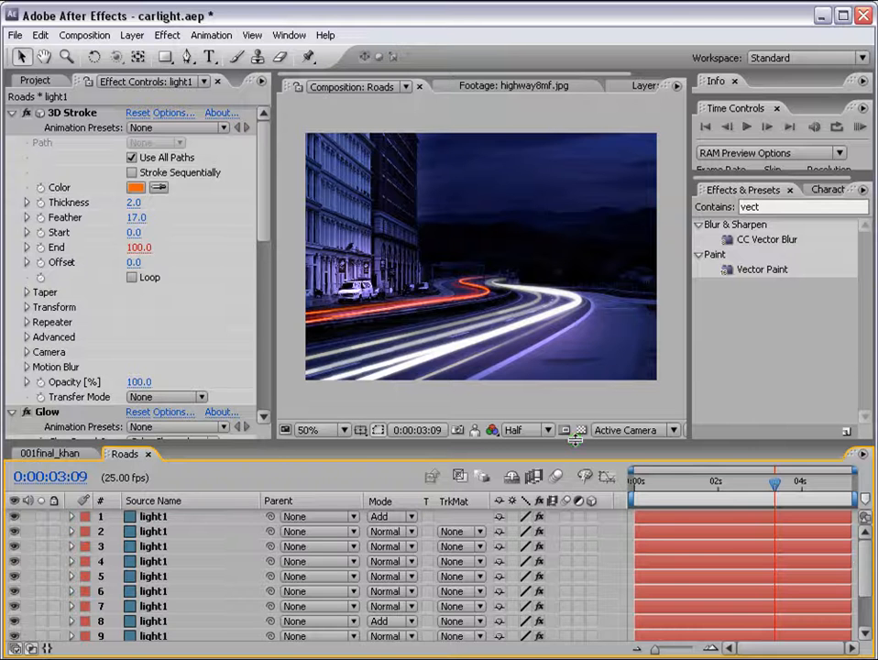
- Stagger light1 layers 2, 4, 6, 8 and 9 by moving each one's start later by less than half a second
{"action": "left_click_drag", "start_coordinate": [580, 444], "coordinate": [577, 360]}
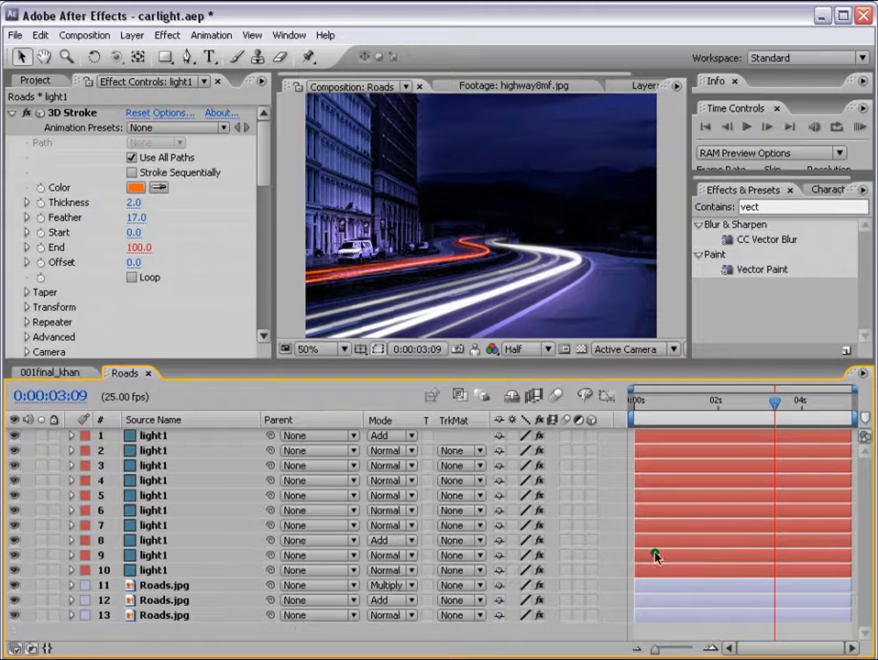
{"action": "left_click_drag", "start_coordinate": [659, 420], "coordinate": [654, 410]}
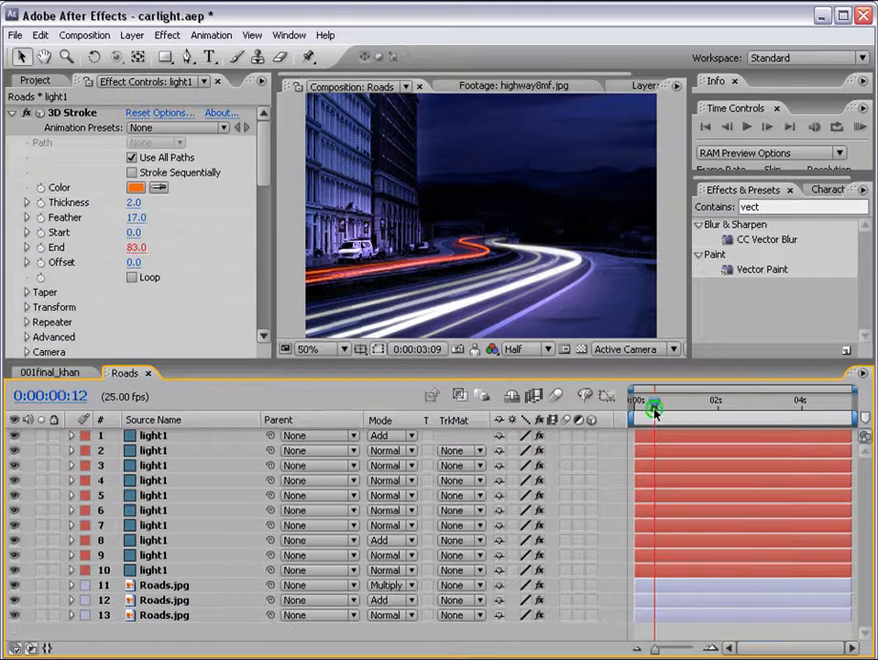
{"action": "left_click", "coordinate": [667, 542]}
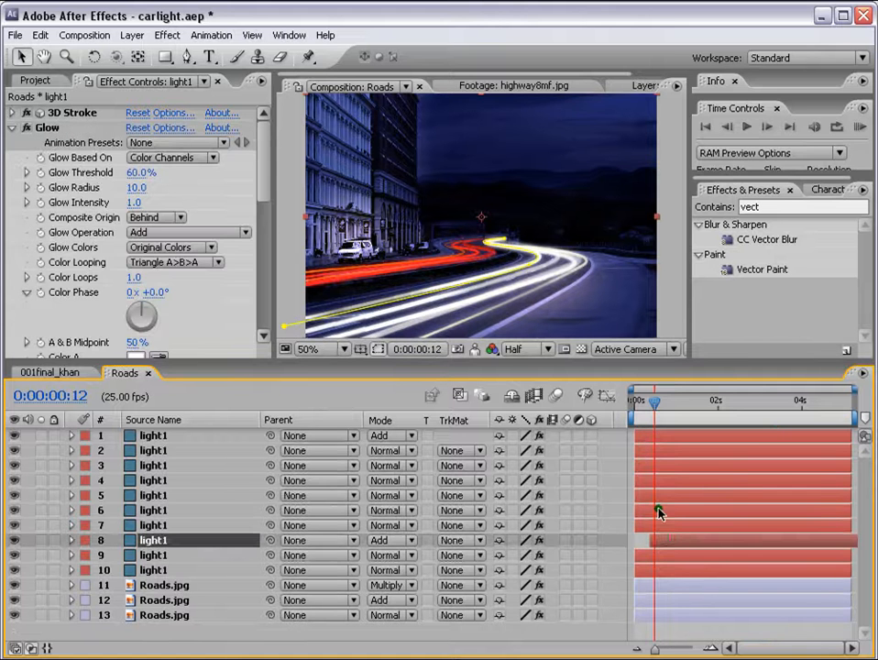
{"action": "left_click", "coordinate": [672, 511]}
{"action": "left_click_drag", "start_coordinate": [672, 511], "coordinate": [669, 479]}
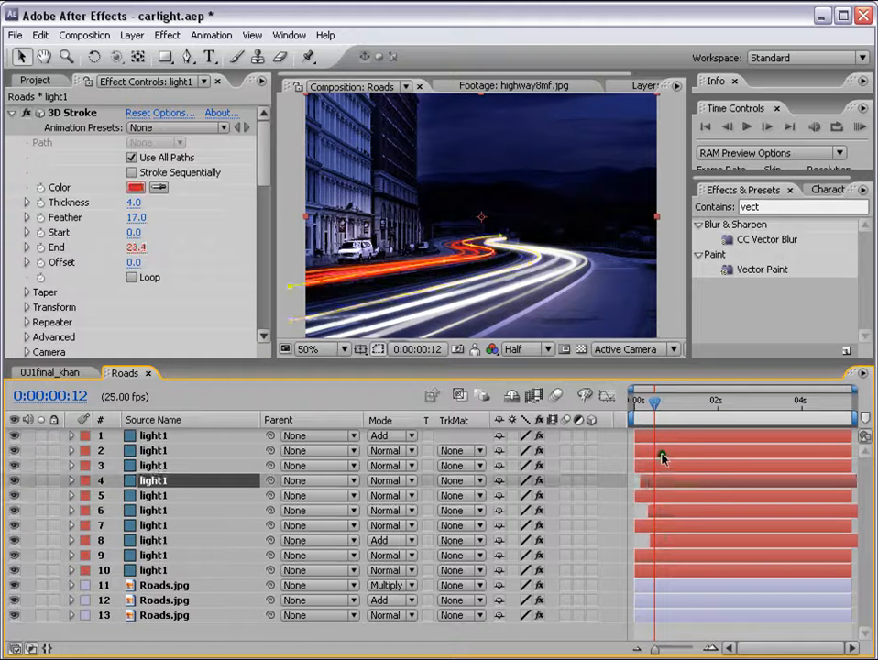
{"action": "left_click_drag", "start_coordinate": [663, 453], "coordinate": [668, 452]}
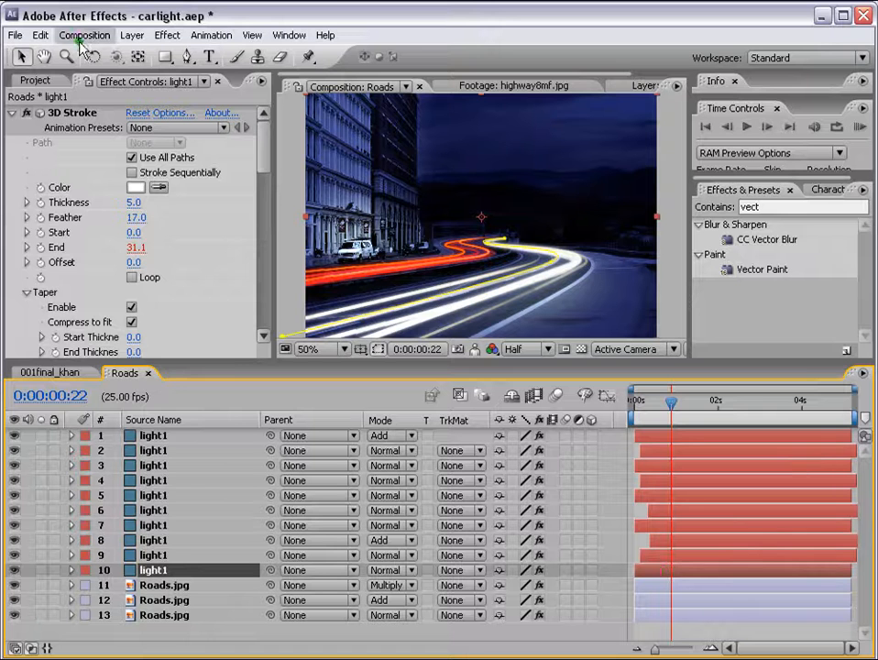
- Split the bottom light1 layer at 0:00:00:22 and trim the start of its second part to about 1.5 seconds
{"action": "left_click", "coordinate": [40, 36]}
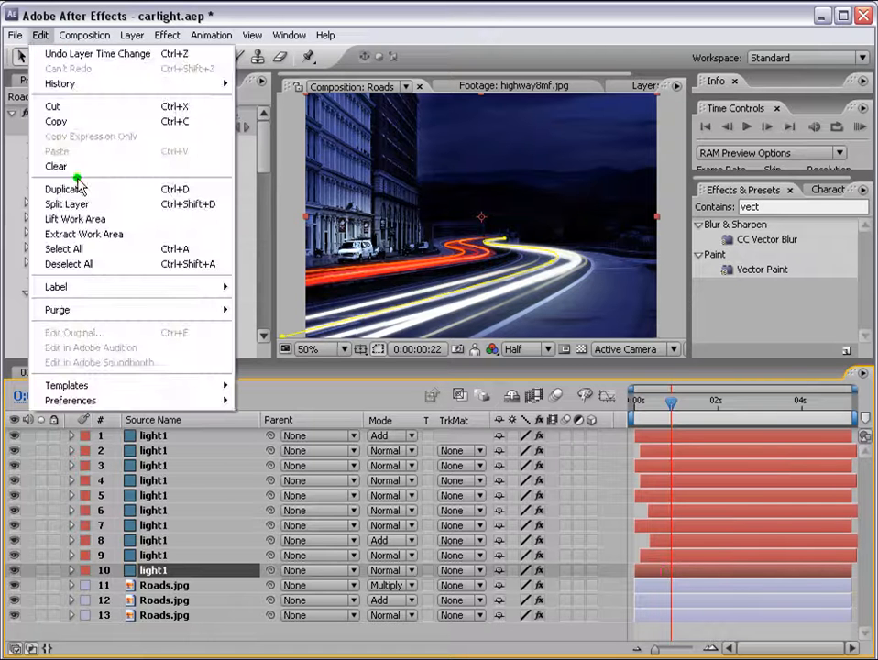
{"action": "left_click", "coordinate": [83, 203]}
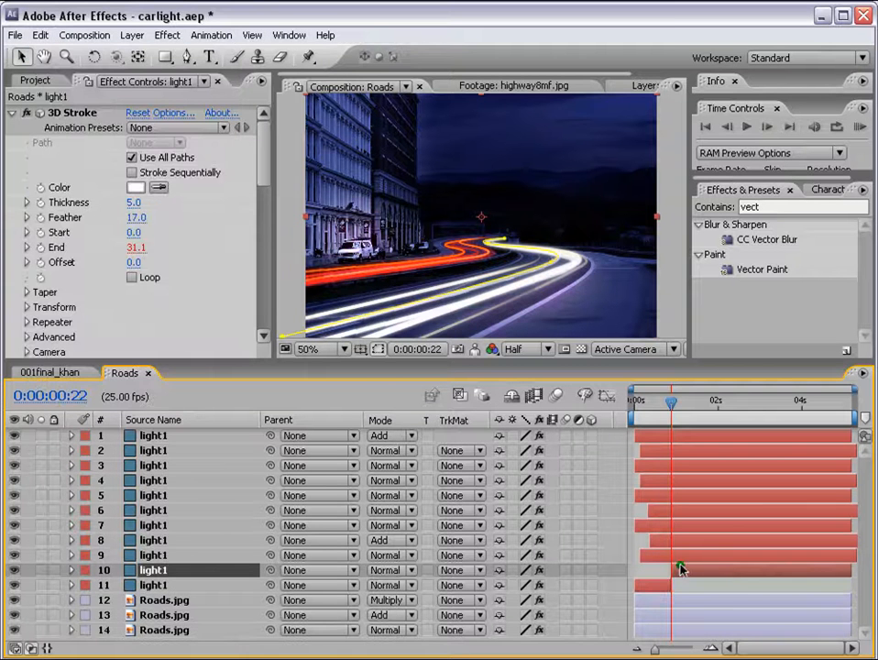
{"action": "left_click_drag", "start_coordinate": [673, 569], "coordinate": [696, 569]}
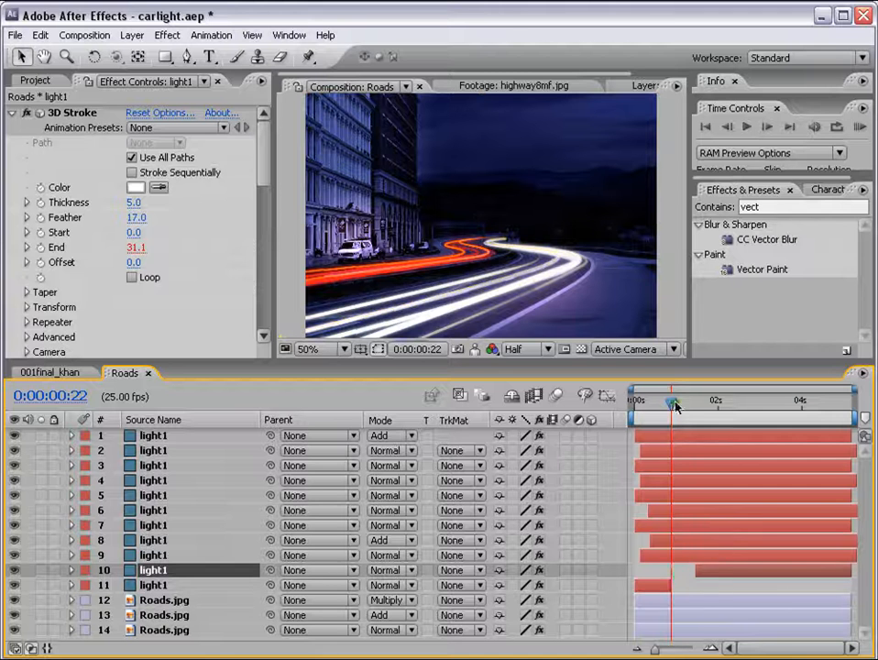
- Split light1 layer 9 at 0:00:01:05 and trim the start of its second part to about 1.5 seconds
{"action": "left_click", "coordinate": [684, 402]}
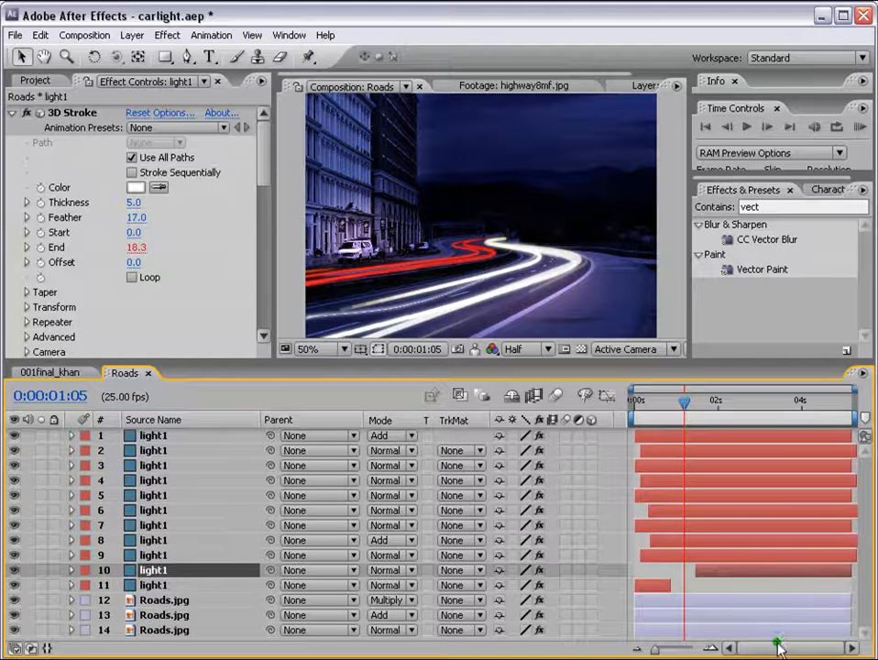
{"action": "left_click", "coordinate": [678, 555]}
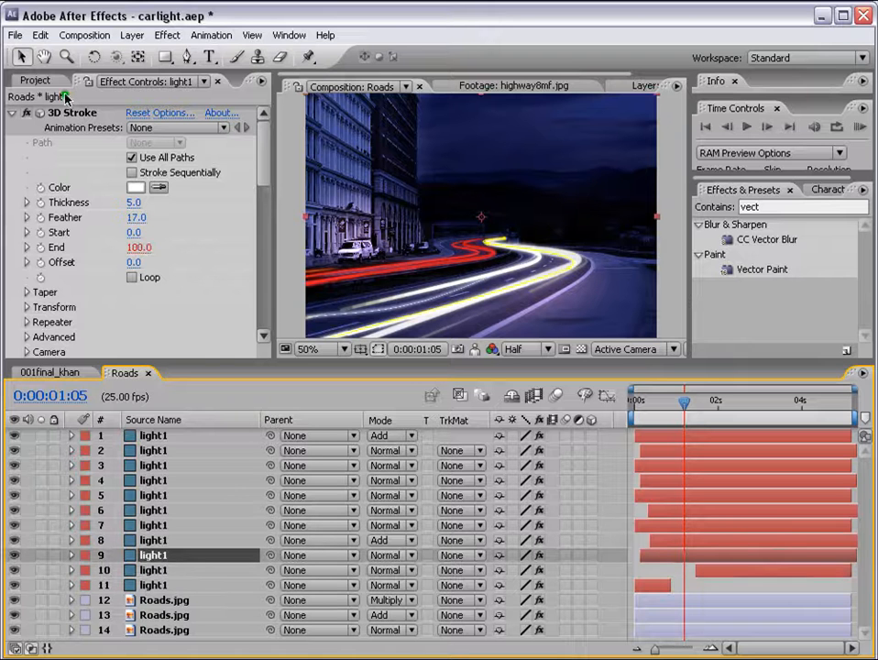
{"action": "left_click", "coordinate": [40, 35]}
{"action": "left_click", "coordinate": [82, 203]}
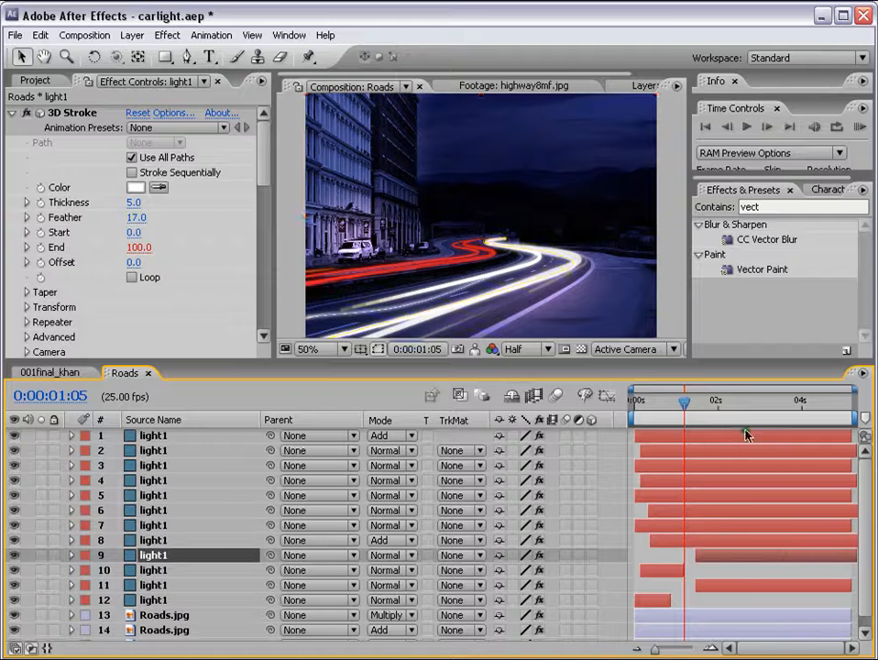
- Split light1 layer 9 at 0:00:02:19 and trim the start of its second part to about 3 seconds
{"action": "left_click", "coordinate": [751, 401]}
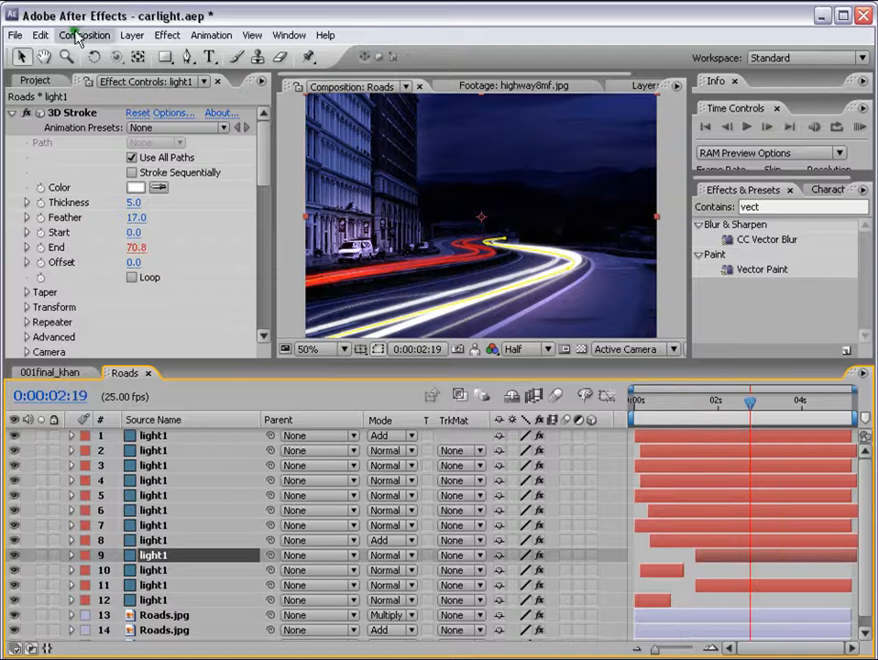
{"action": "left_click", "coordinate": [40, 34]}
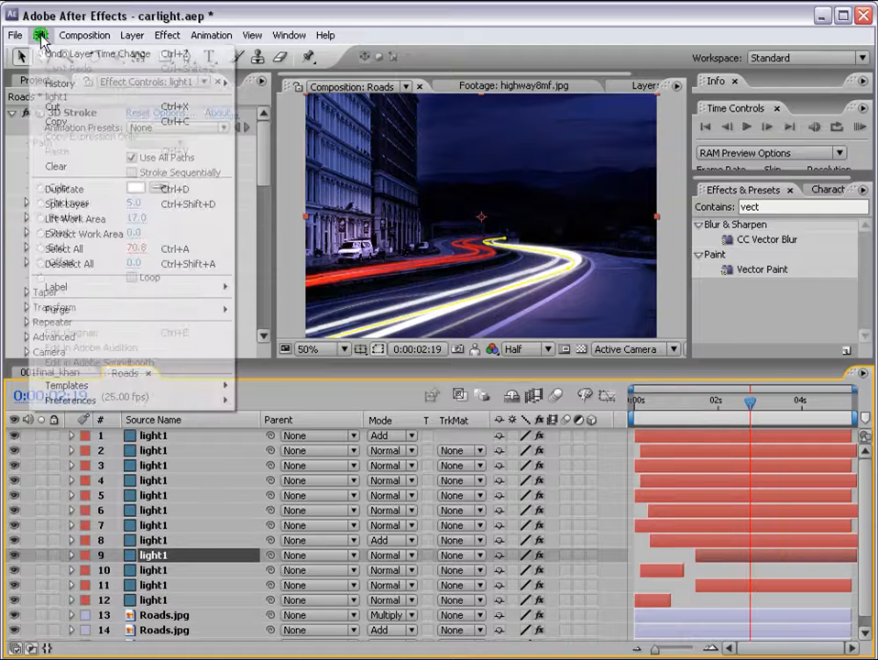
{"action": "left_click", "coordinate": [73, 203]}
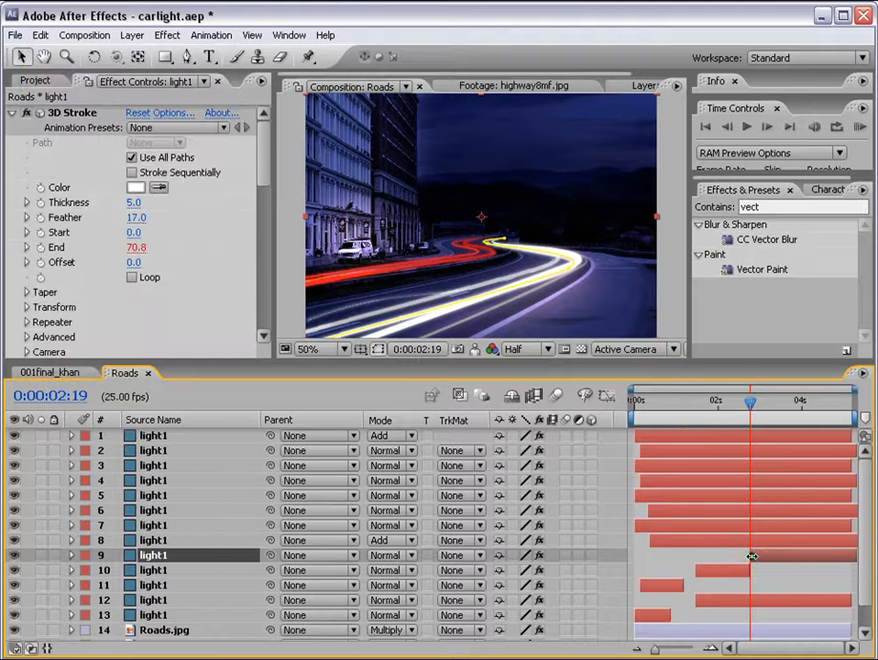
{"action": "left_click_drag", "start_coordinate": [759, 560], "coordinate": [768, 560]}
- Split light1 layers 1 to 8 at 0:00:02:19
{"action": "left_click", "coordinate": [742, 540]}
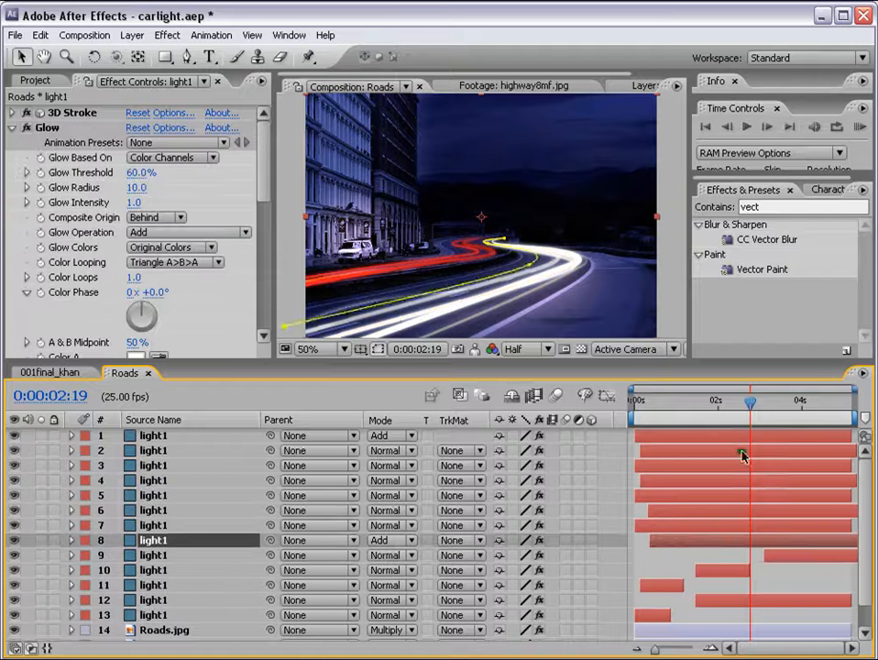
{"action": "left_click", "coordinate": [743, 439], "text": "shift"}
{"action": "left_click", "coordinate": [40, 35]}
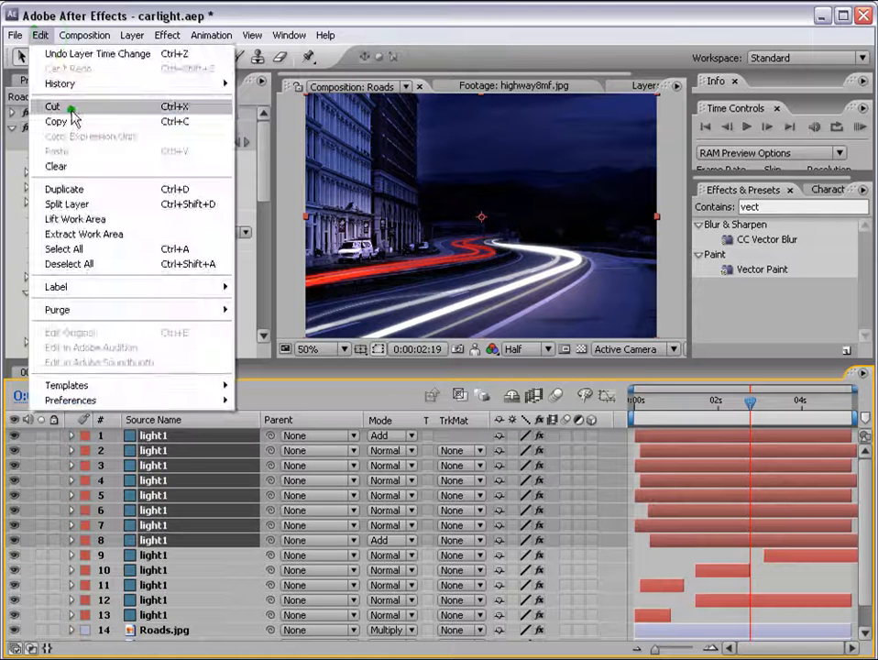
{"action": "left_click", "coordinate": [92, 203]}
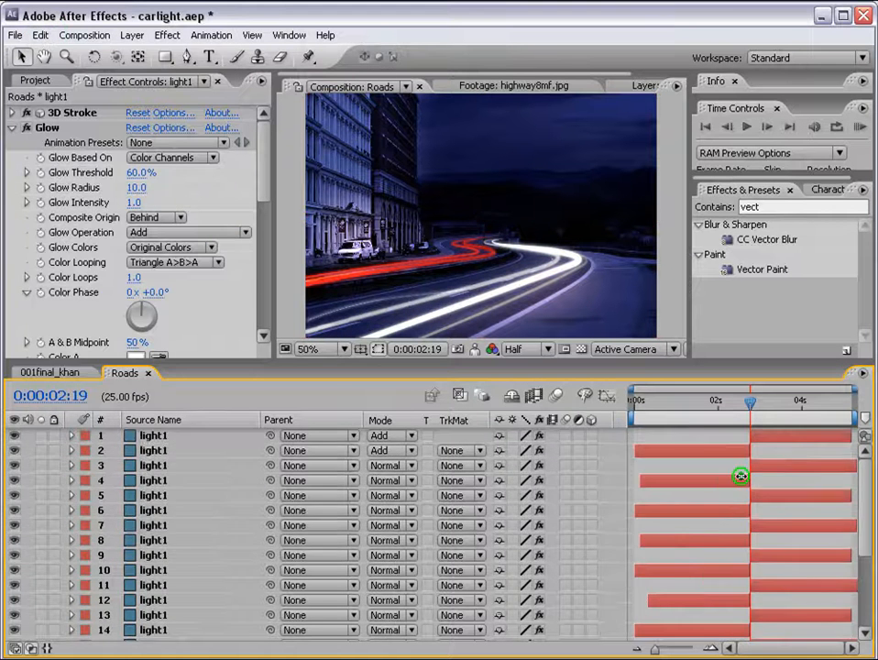
- Stagger the split light1 pieces by trimming layers 2, 6, 8 and 10 to end at about 1.9 to 2.5 seconds and retiming layers 1, 3 and 4
{"action": "left_click", "coordinate": [750, 446]}
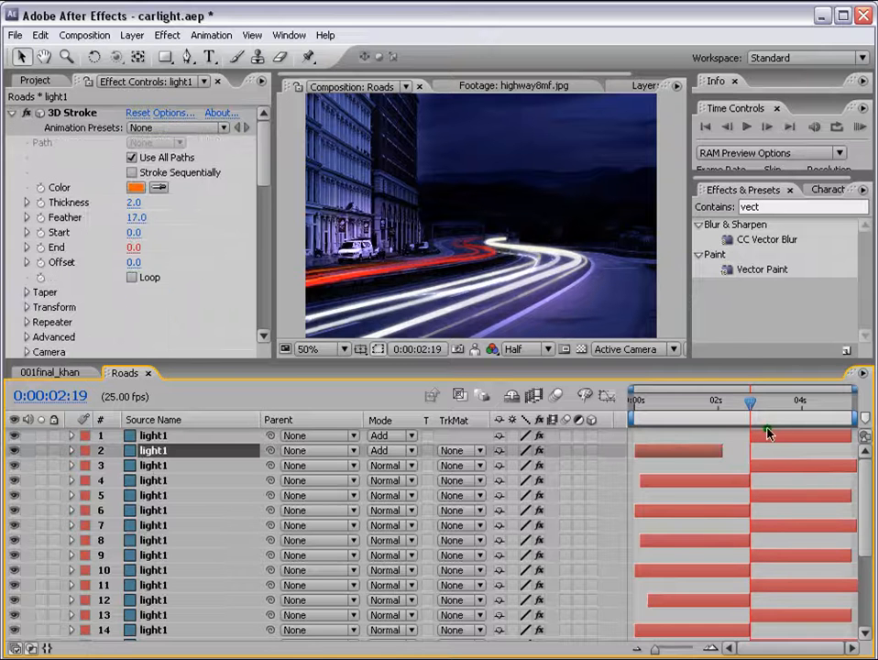
{"action": "left_click_drag", "start_coordinate": [752, 434], "coordinate": [795, 474]}
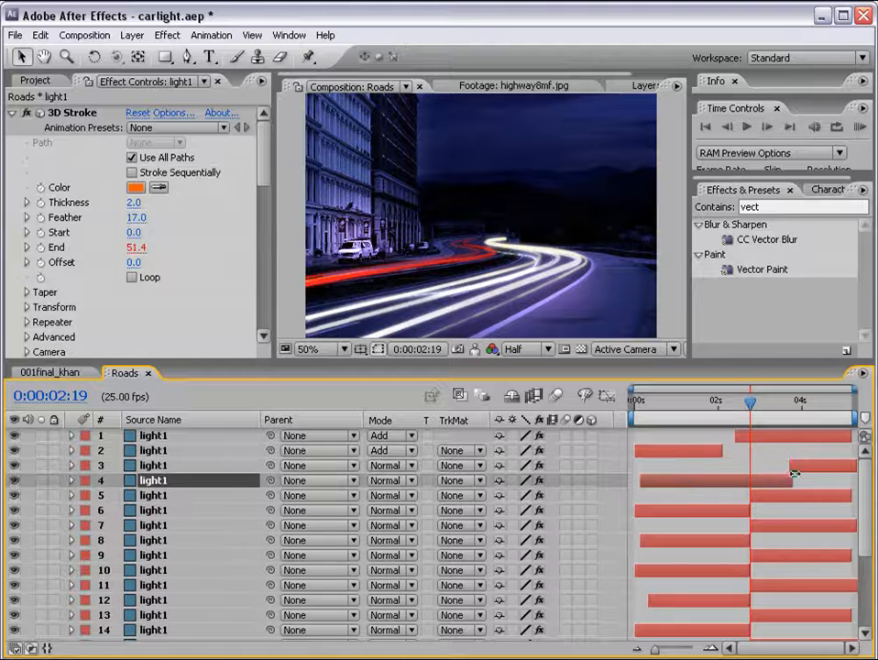
{"action": "left_click_drag", "start_coordinate": [749, 511], "coordinate": [714, 512]}
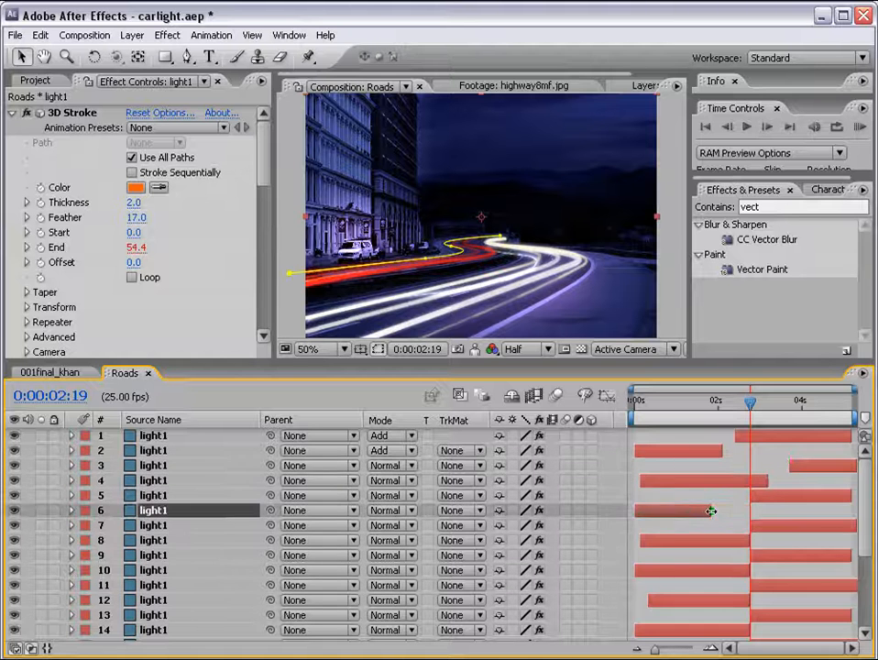
{"action": "left_click_drag", "start_coordinate": [744, 550], "coordinate": [722, 570]}
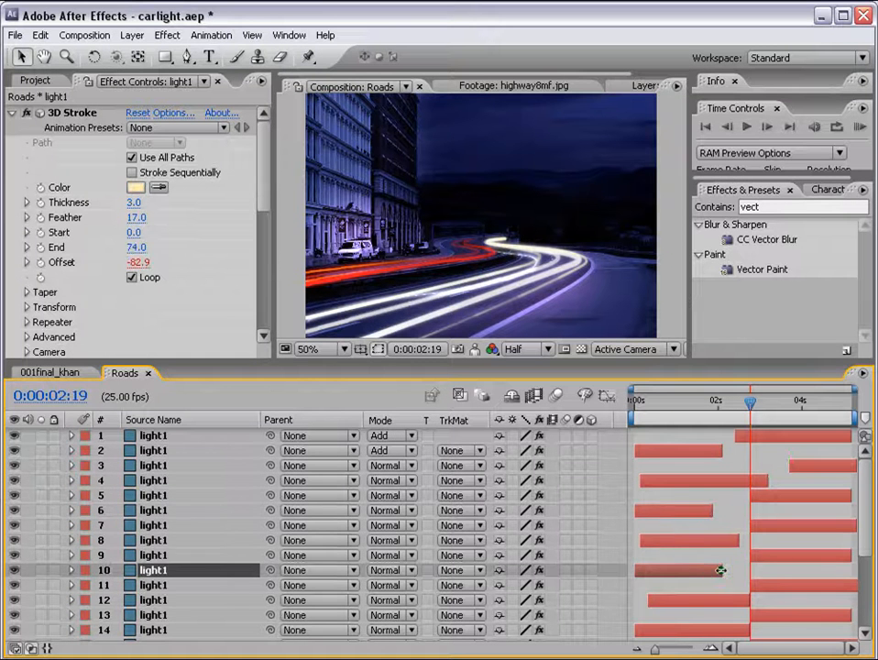
- Split light1 layers 2 to 10 at 0:00:00:21 and trim the start of their second parts to about 1.1 seconds
{"action": "left_click", "coordinate": [667, 416]}
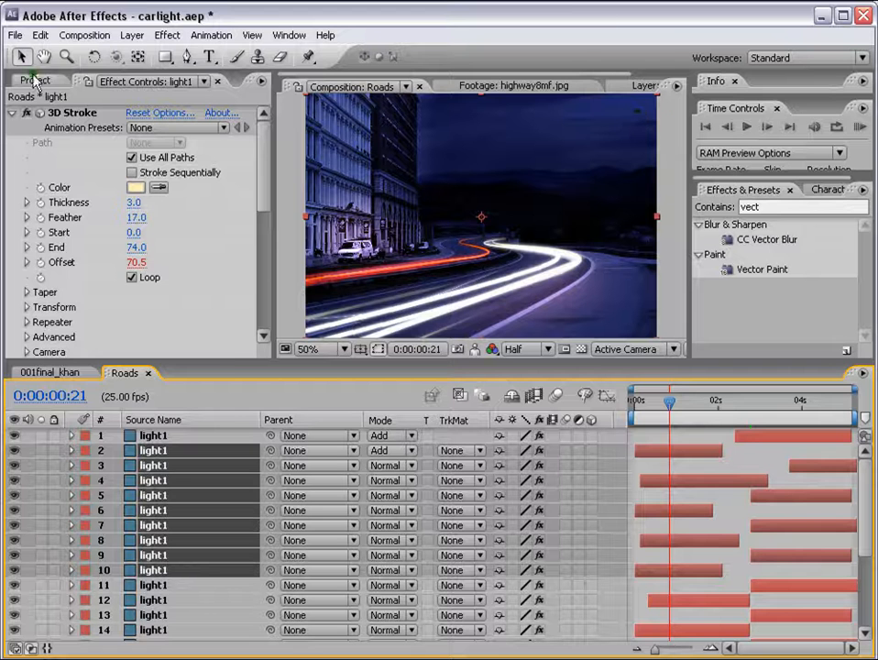
{"action": "left_click", "coordinate": [40, 35]}
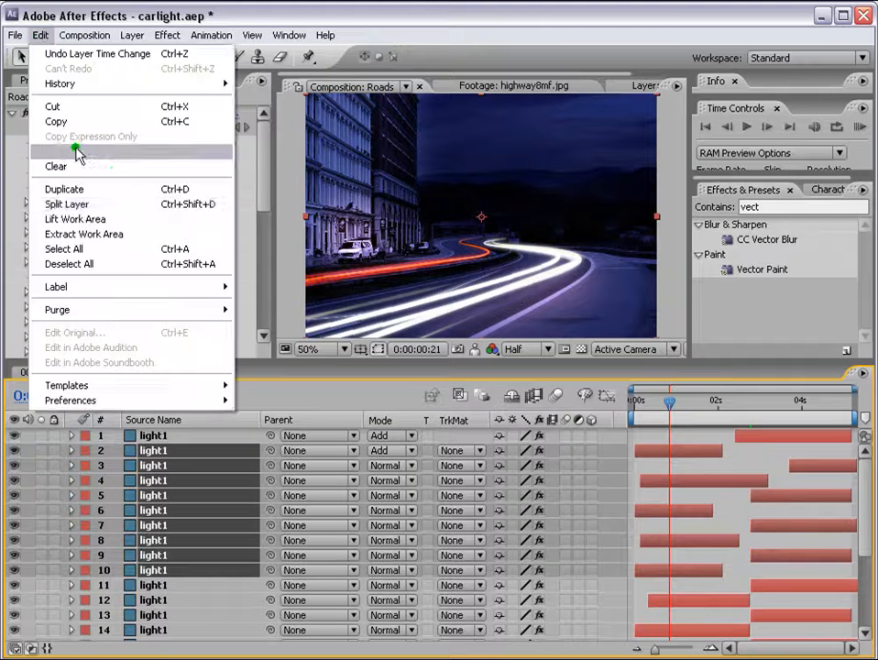
{"action": "left_click", "coordinate": [91, 204]}
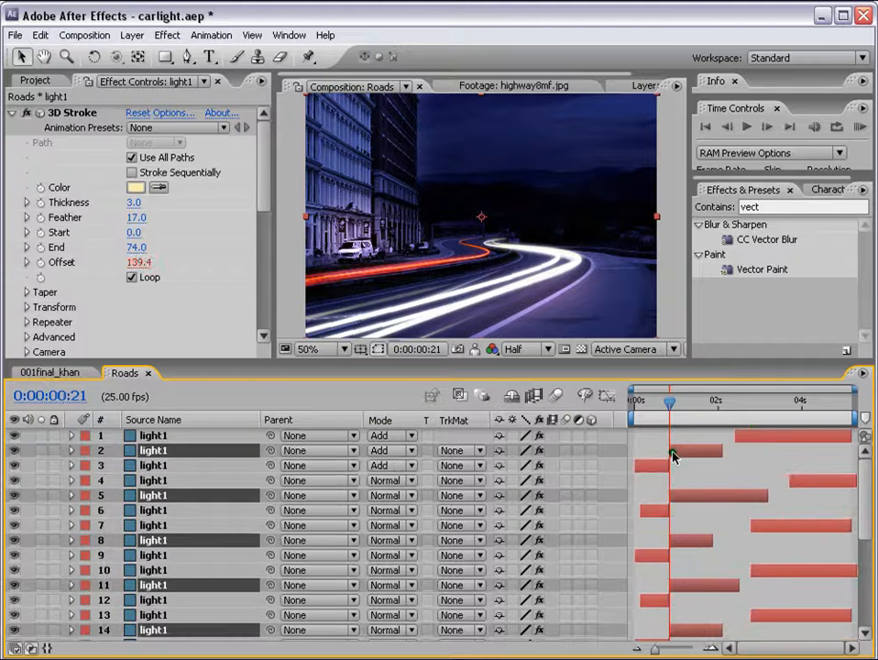
{"action": "left_click_drag", "start_coordinate": [669, 452], "coordinate": [683, 452]}
- Move light1 layers 5 and 7 about 0.3 seconds earlier in the timeline
{"action": "left_click", "coordinate": [717, 476]}
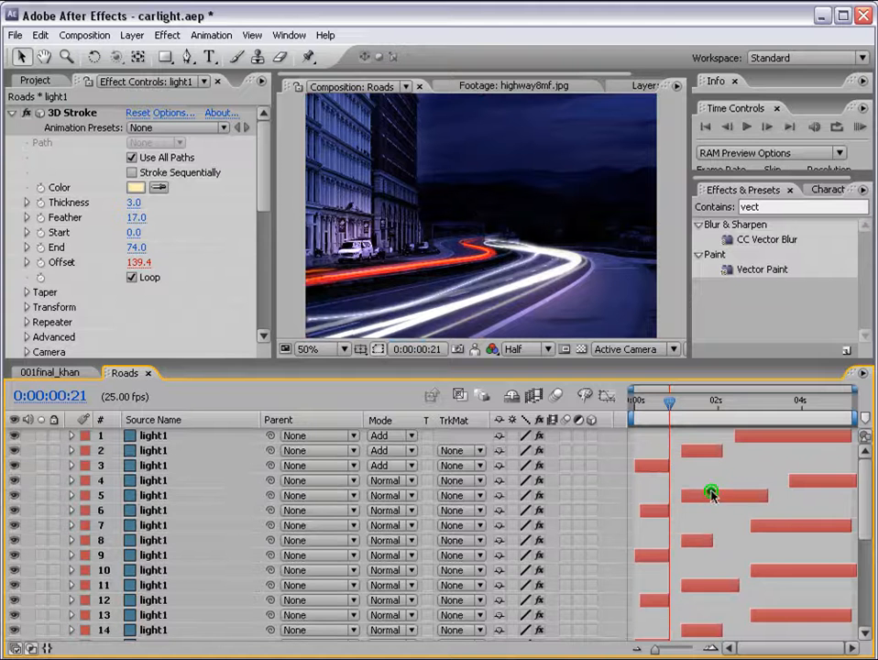
{"action": "left_click_drag", "start_coordinate": [713, 495], "coordinate": [706, 496]}
{"action": "left_click_drag", "start_coordinate": [789, 526], "coordinate": [777, 525]}
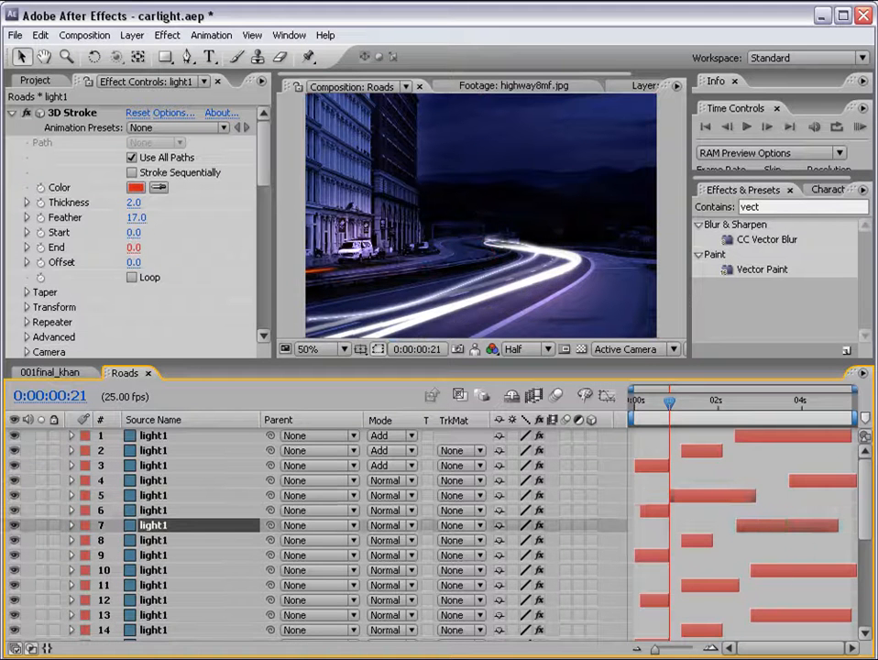
- Split light1 layer 19 at 0:00:00:21 and trim the start of its second part to about 1.9 seconds
{"action": "scroll", "coordinate": [701, 502], "scroll_direction": "down", "scroll_amount": 5}
{"action": "left_click", "coordinate": [689, 486]}
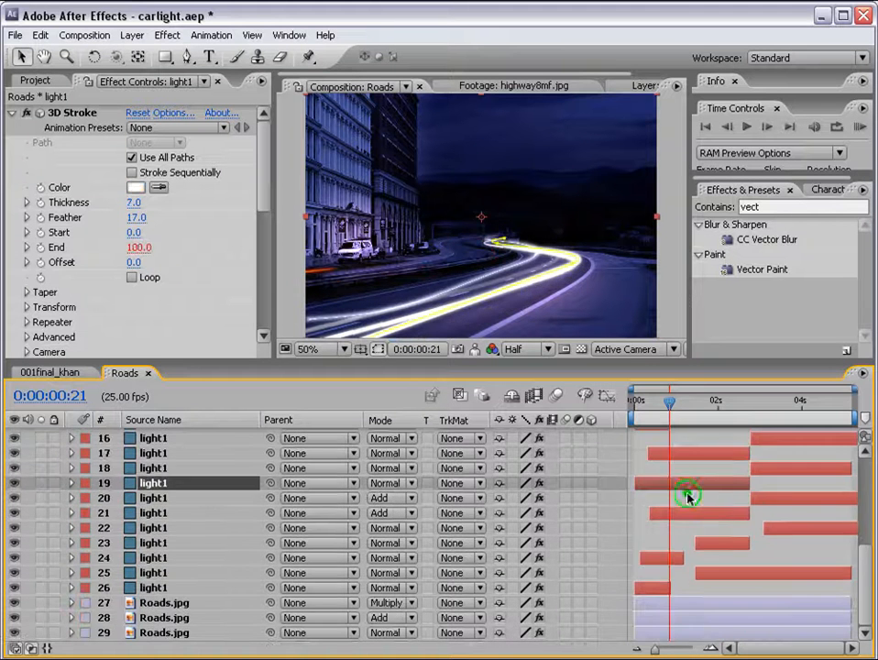
{"action": "left_click", "coordinate": [66, 37]}
{"action": "mouse_move", "coordinate": [40, 35]}
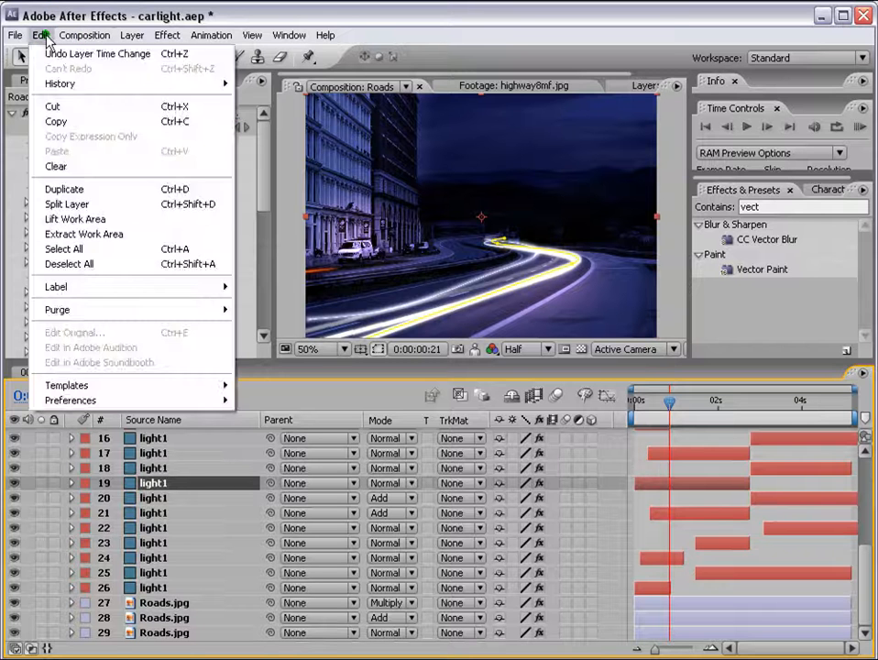
{"action": "left_click", "coordinate": [71, 214]}
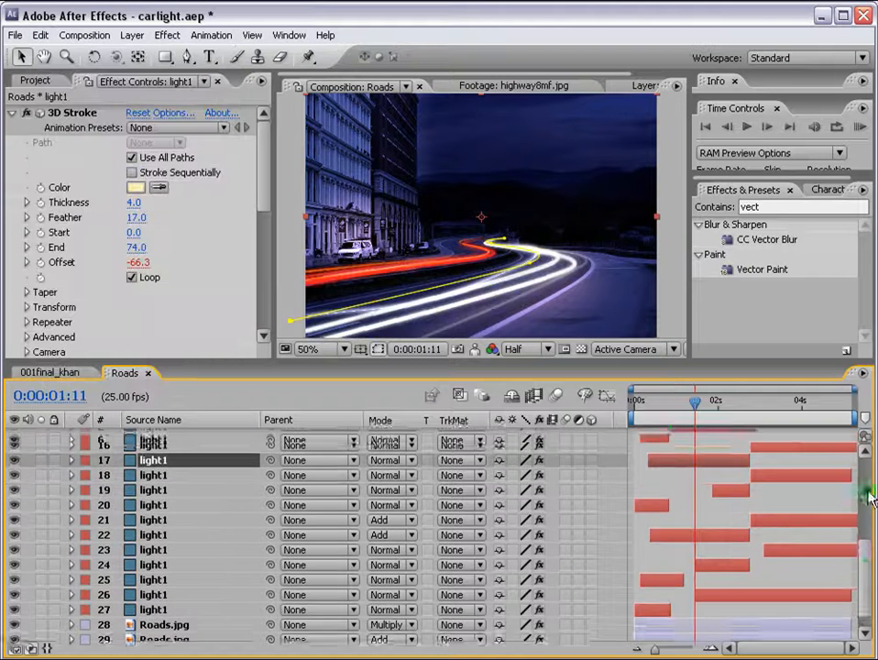
- Split light1 layer 5 at 0:00:01:11, trimming its second part to start at about 2.4 seconds and layer 2 at about 1.7 seconds
{"action": "left_click_drag", "start_coordinate": [866, 496], "coordinate": [871, 467]}
{"action": "left_click", "coordinate": [719, 495]}
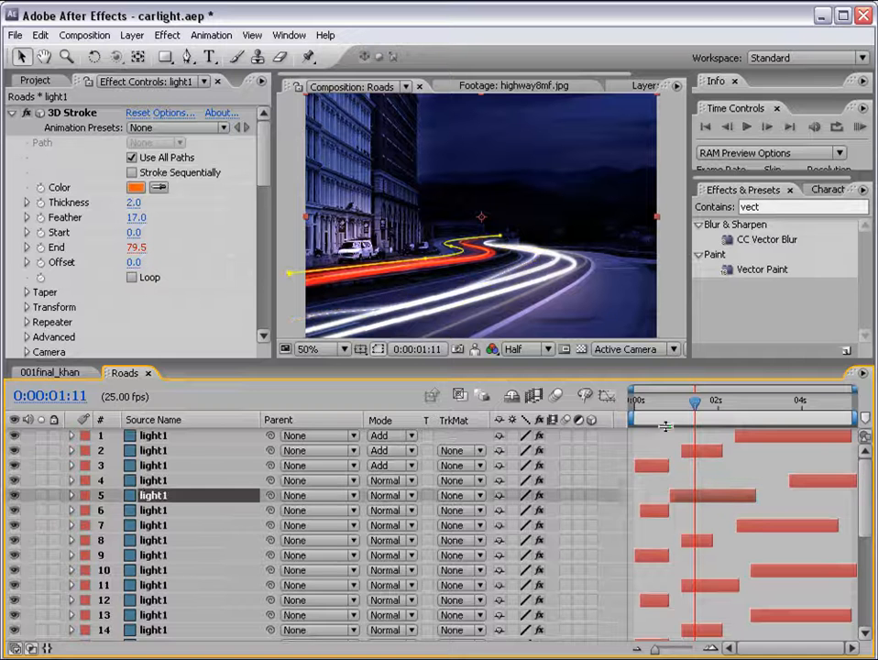
{"action": "left_click", "coordinate": [74, 34]}
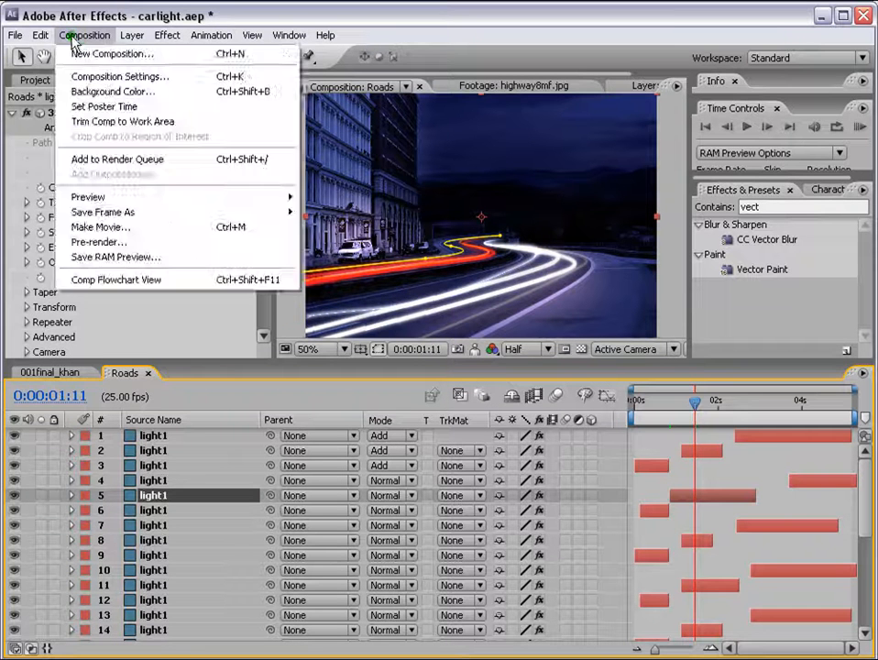
{"action": "mouse_move", "coordinate": [43, 37]}
{"action": "left_click", "coordinate": [58, 121]}
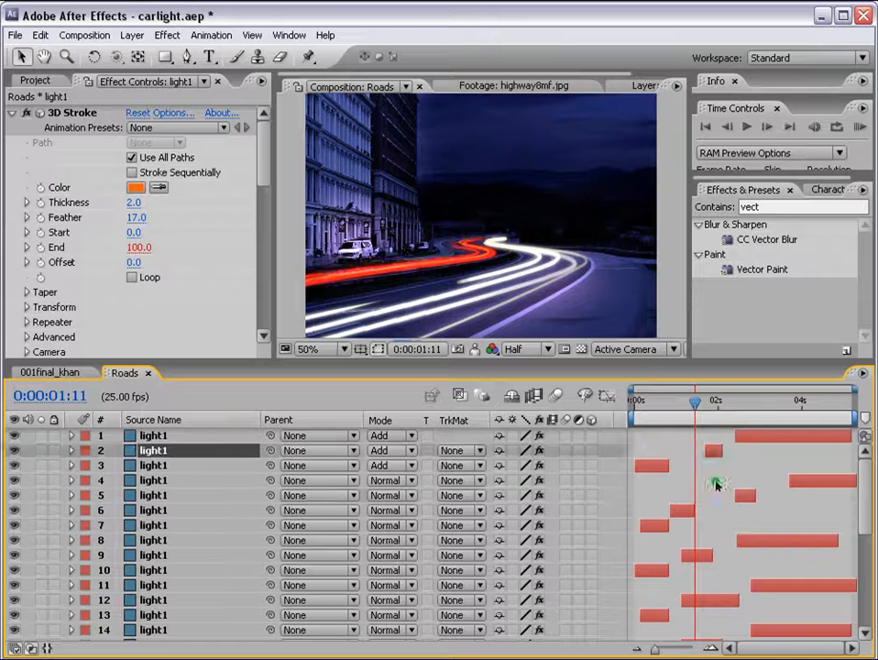
- RAM-preview the composition and set the 3D Stroke thickness of light1 layer 9 to 3
{"action": "left_click", "coordinate": [859, 127]}
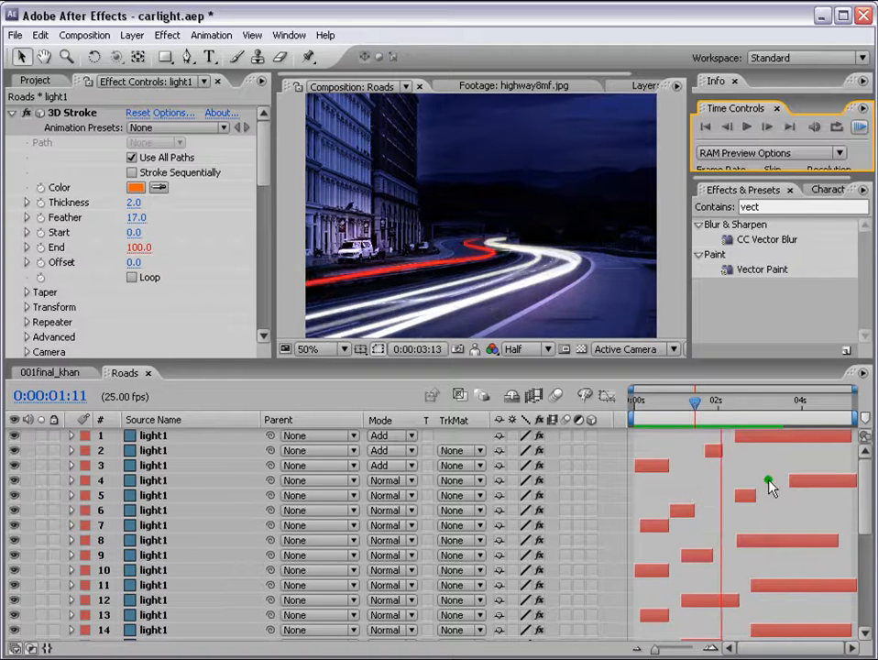
{"action": "left_click", "coordinate": [712, 415]}
{"action": "left_click", "coordinate": [694, 556]}
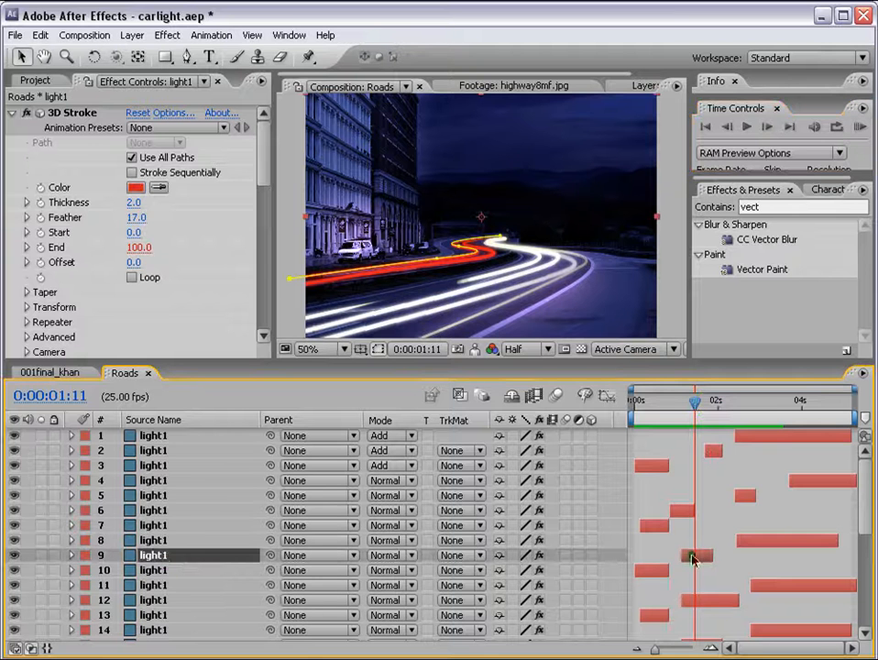
{"action": "key", "text": "e"}
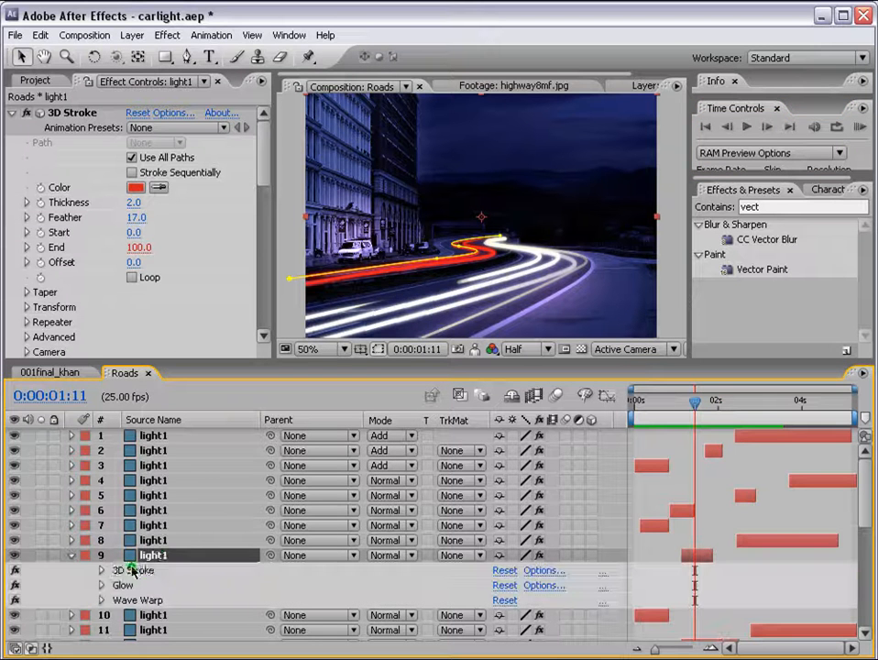
{"action": "left_click", "coordinate": [134, 570]}
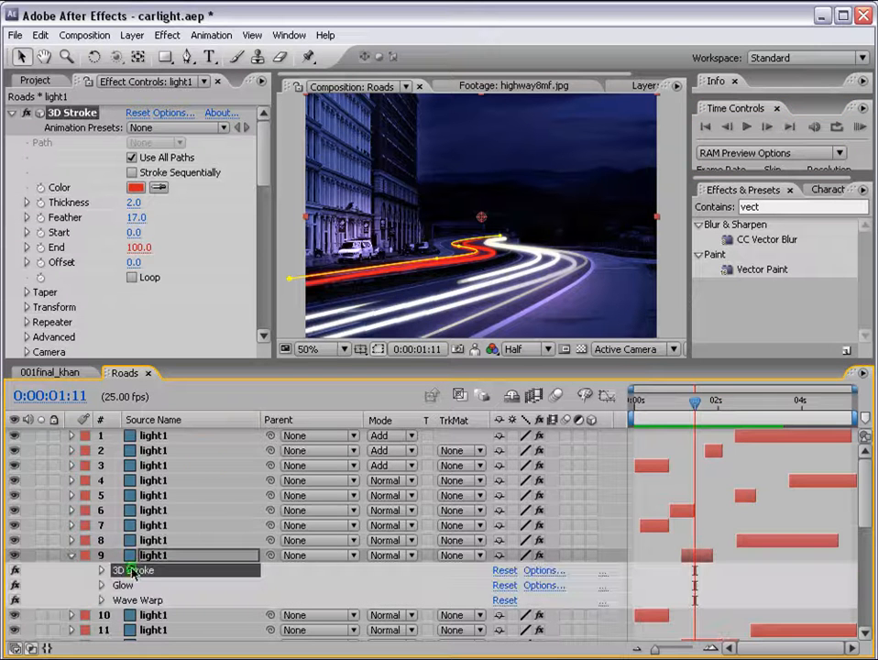
{"action": "left_click", "coordinate": [134, 200]}
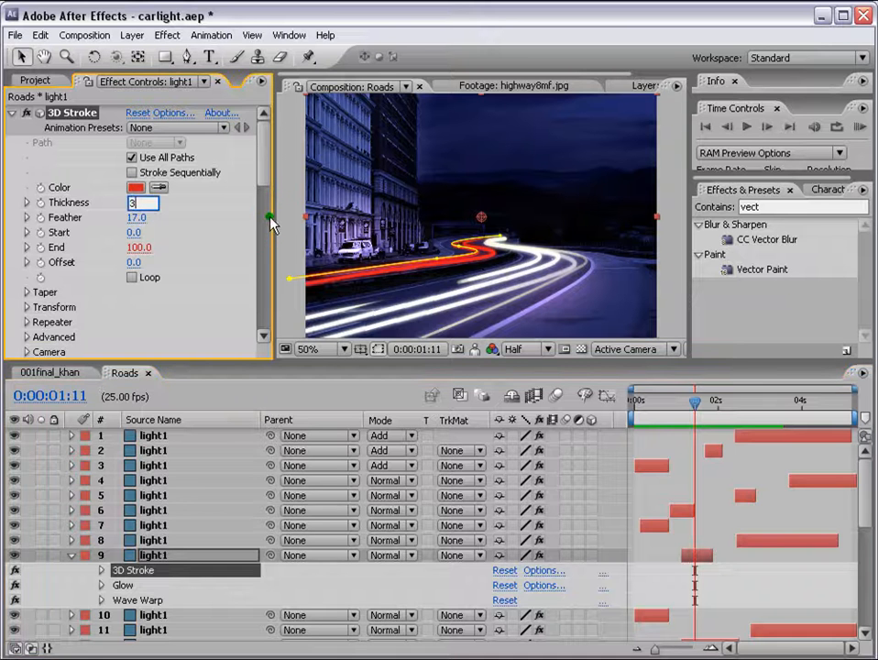
{"action": "key", "text": "Return"}
- Set the 3D Stroke thickness of light1 layer 18 to 1
{"action": "left_click_drag", "start_coordinate": [869, 490], "coordinate": [868, 549]}
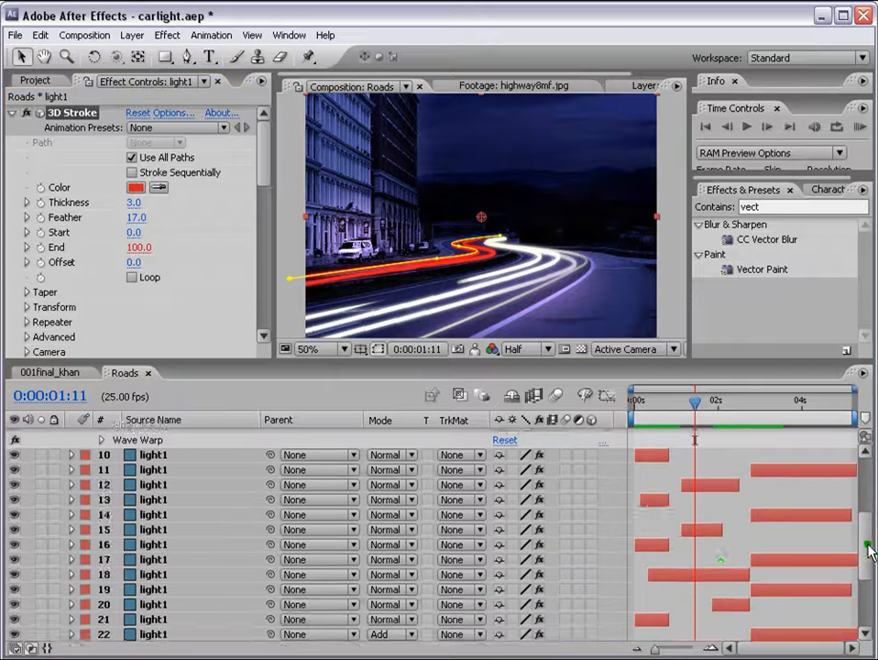
{"action": "left_click", "coordinate": [712, 575]}
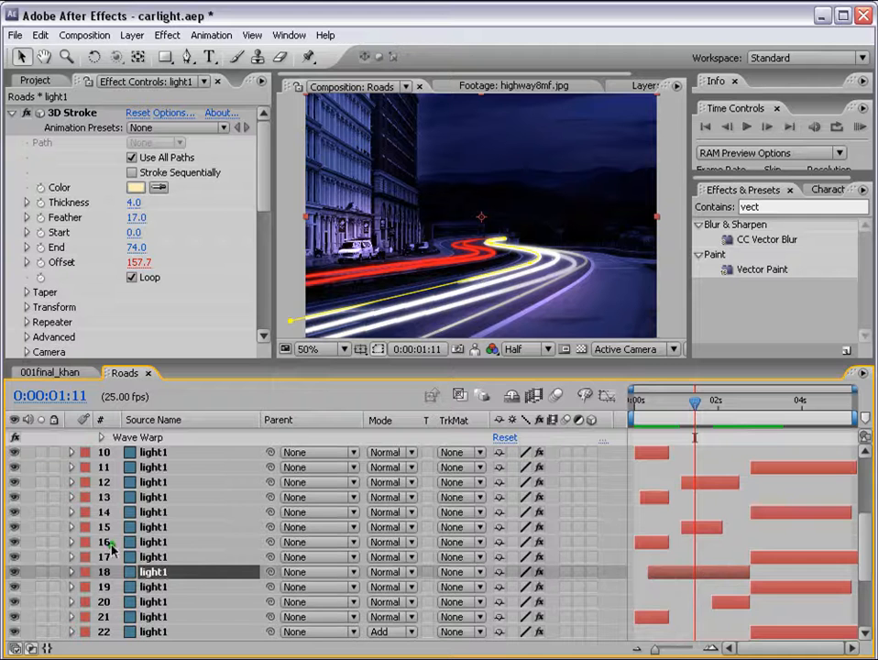
{"action": "key", "text": "e"}
{"action": "left_click", "coordinate": [119, 586]}
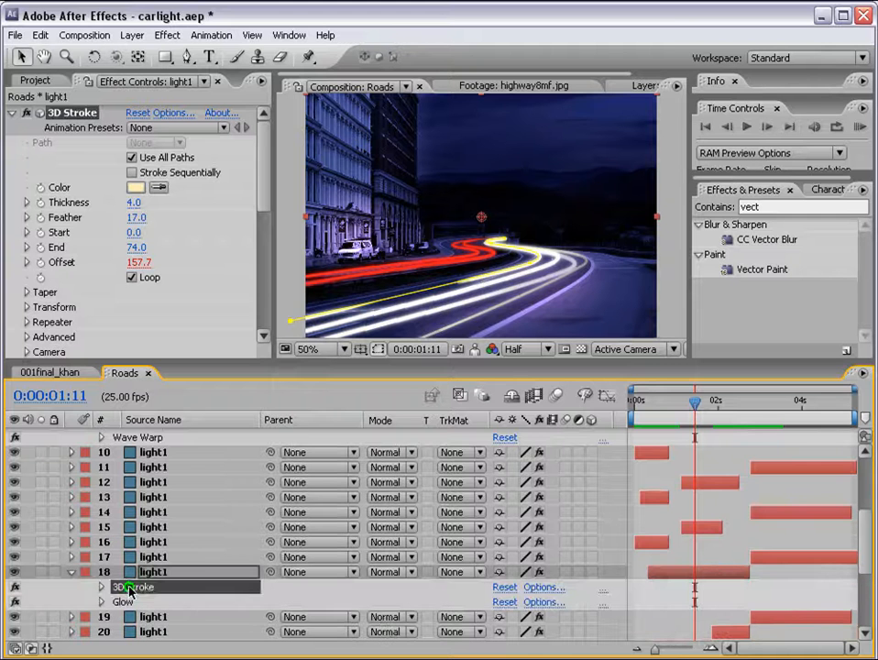
{"action": "left_click", "coordinate": [131, 204]}
{"action": "type", "text": "4"}
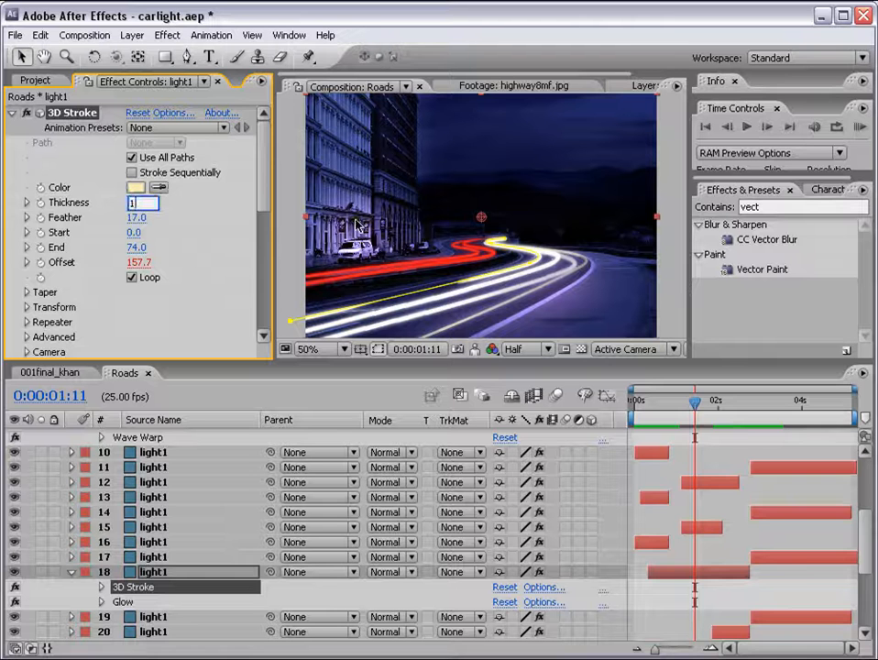
{"action": "key", "text": "Return"}
- At 0:00:03:14, set the 3D Stroke thickness of light1 layer 17 to 4
{"action": "left_click", "coordinate": [784, 402]}
{"action": "left_click", "coordinate": [797, 560]}
{"action": "key", "text": "e"}
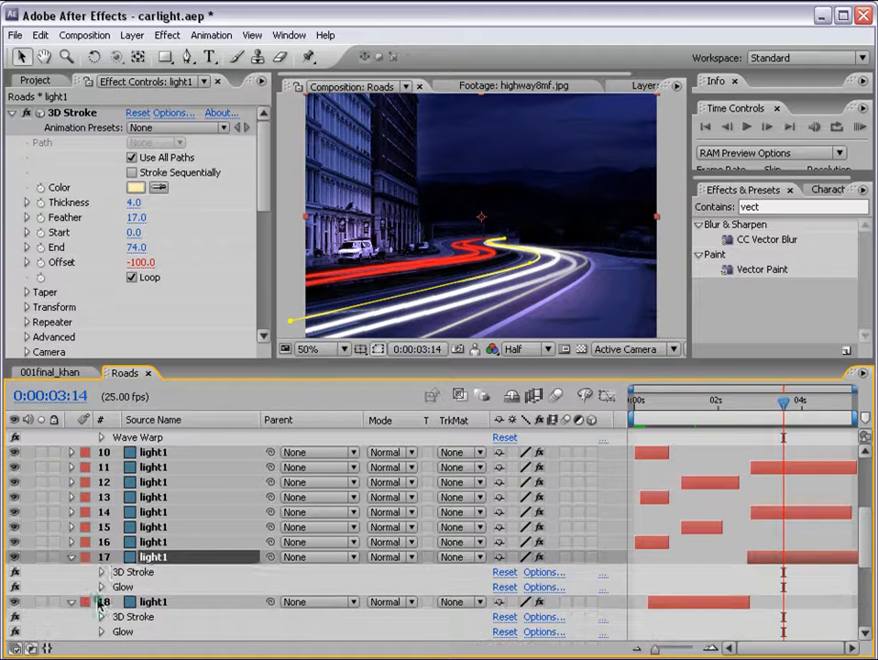
{"action": "left_click", "coordinate": [133, 572]}
{"action": "left_click", "coordinate": [134, 203]}
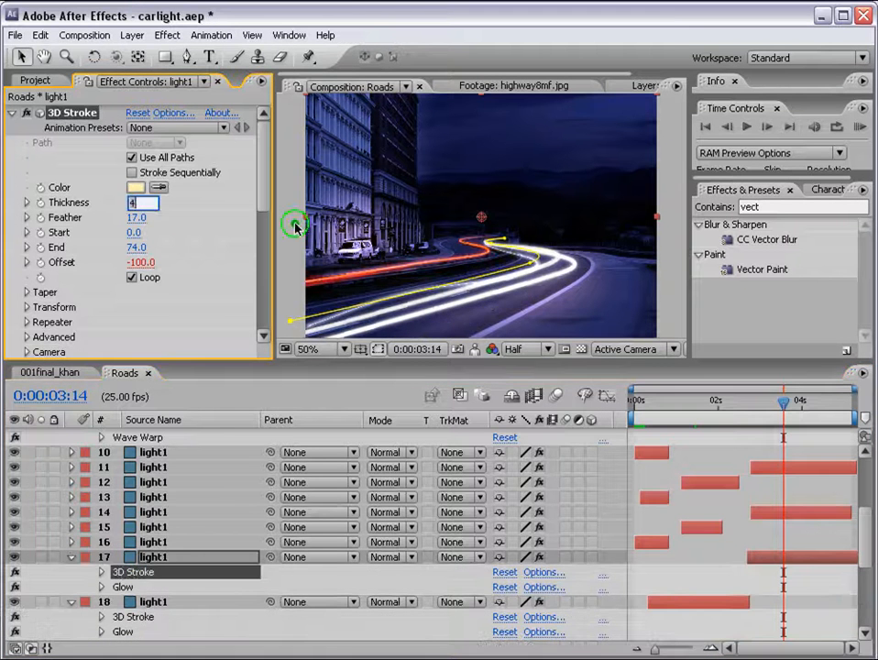
{"action": "key", "text": "Return"}
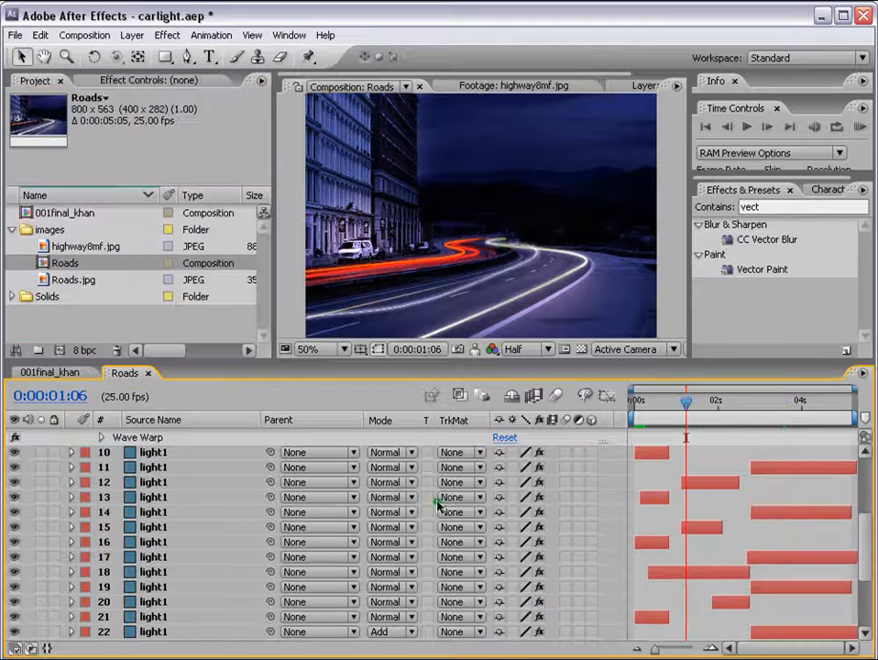
- Duplicate light1 layer 28 with the time at 0:00:00:12 and solo the lower copy, layer 29
{"action": "left_click", "coordinate": [860, 624]}
{"action": "left_click", "coordinate": [152, 590]}
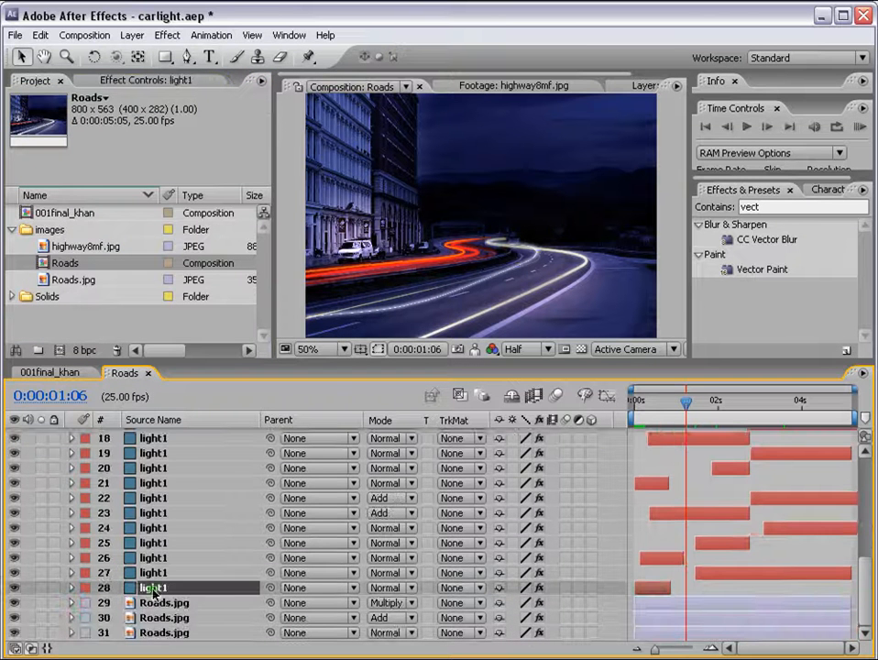
{"action": "left_click", "coordinate": [655, 403]}
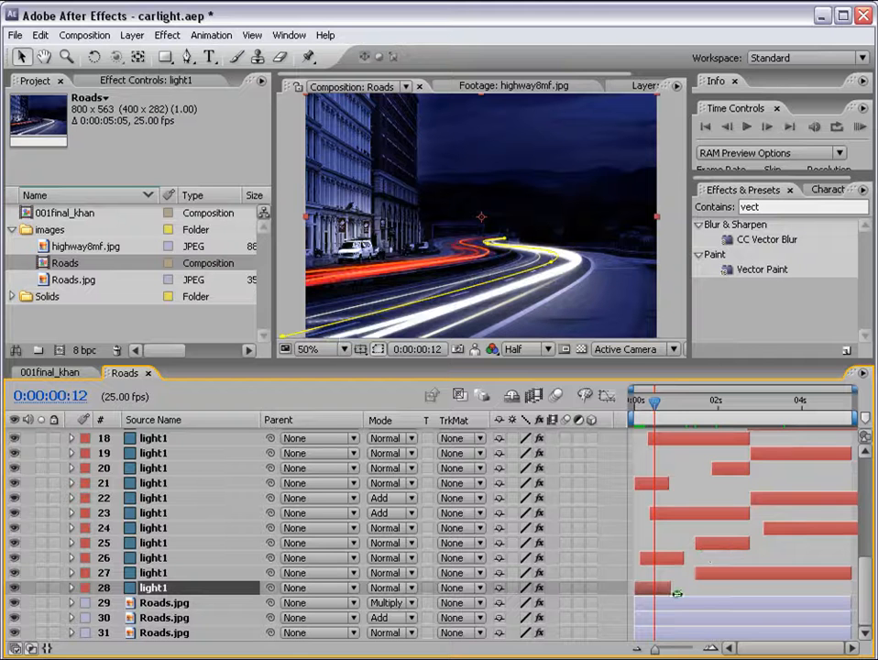
{"action": "key", "text": "ctrl+d"}
{"action": "left_click", "coordinate": [152, 603]}
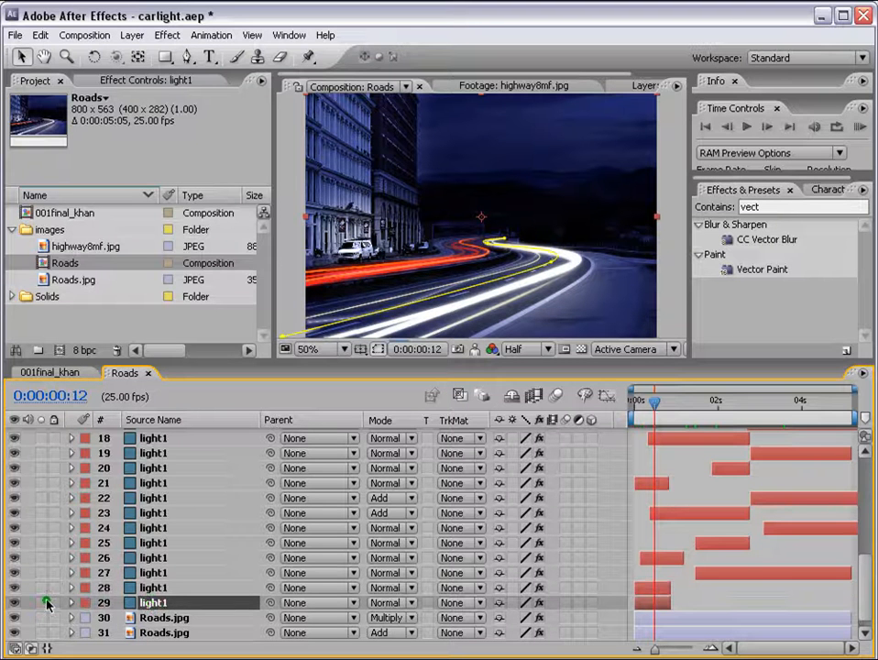
{"action": "left_click", "coordinate": [41, 603]}
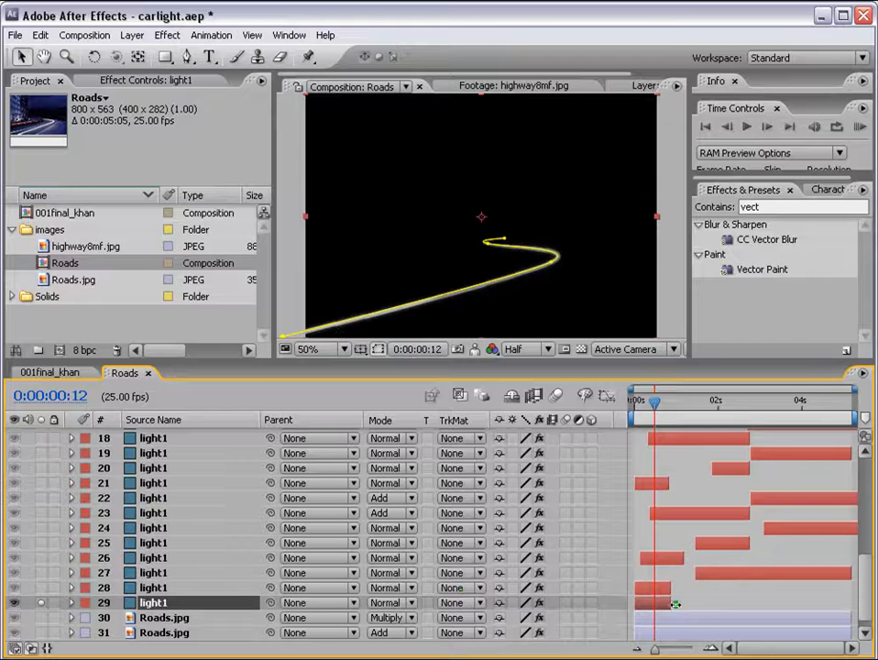
- Extend the end of light1 layer 29 to about 2 seconds and set its 3D Stroke thickness to 19.4 and feather to 4
{"action": "key", "text": "shift+Page_Down"}
{"action": "key", "text": "e"}
{"action": "double_click", "coordinate": [121, 616]}
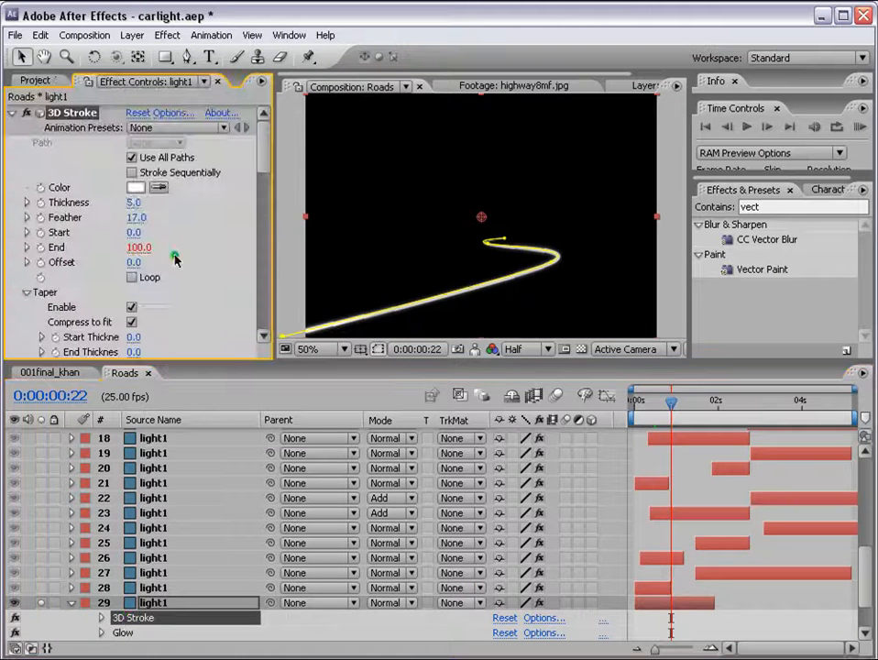
{"action": "mouse_move", "coordinate": [133, 203]}
{"action": "left_mouse_down"}
{"action": "mouse_move", "coordinate": [210, 200]}
{"action": "mouse_move", "coordinate": [80, 220]}
{"action": "left_mouse_up"}
- Set the blending mode of light1 layer 29 to Add and turn off its solo
{"action": "key", "text": "t"}
{"action": "left_click", "coordinate": [405, 604]}
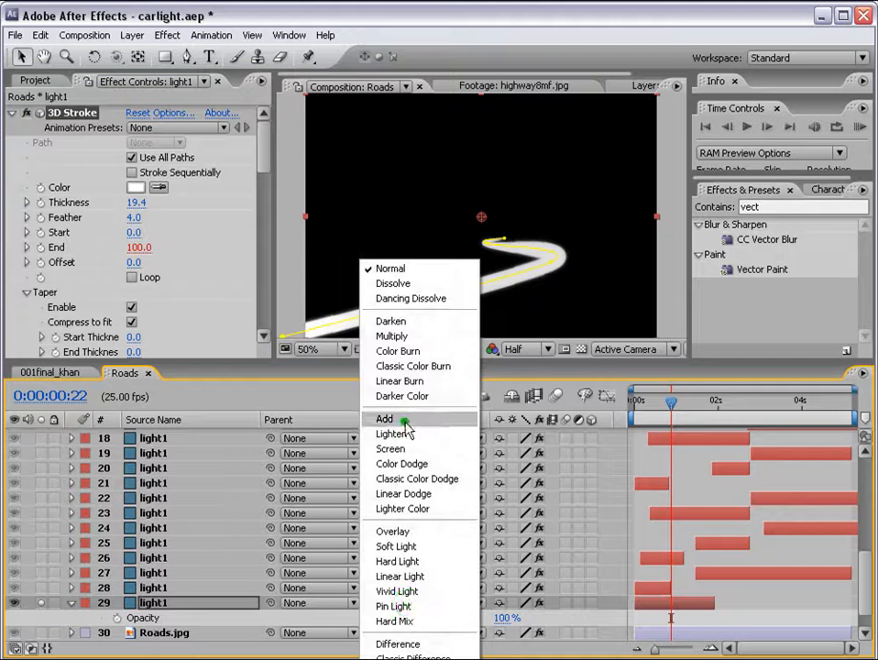
{"action": "left_click", "coordinate": [405, 421]}
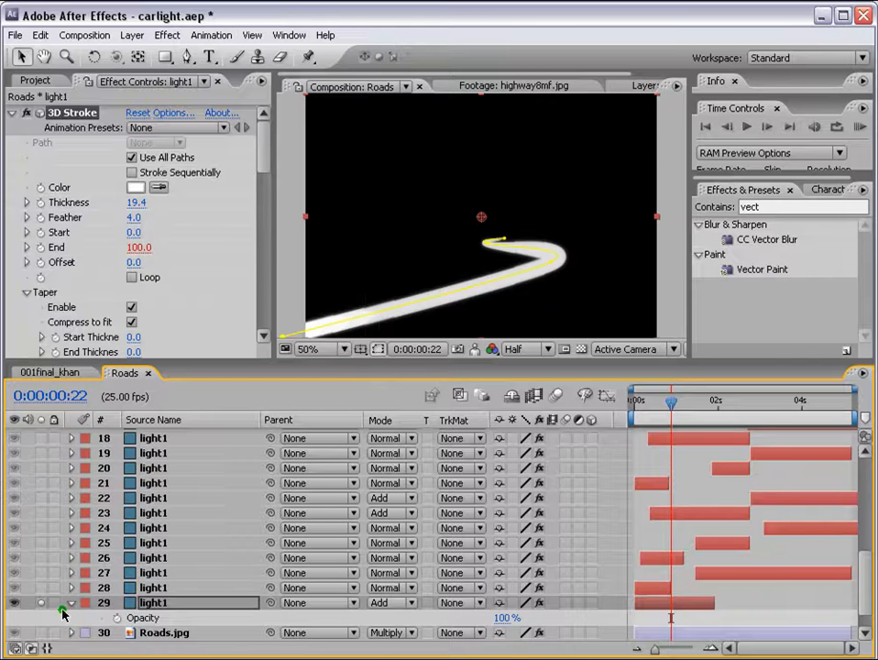
{"action": "left_click", "coordinate": [41, 604]}
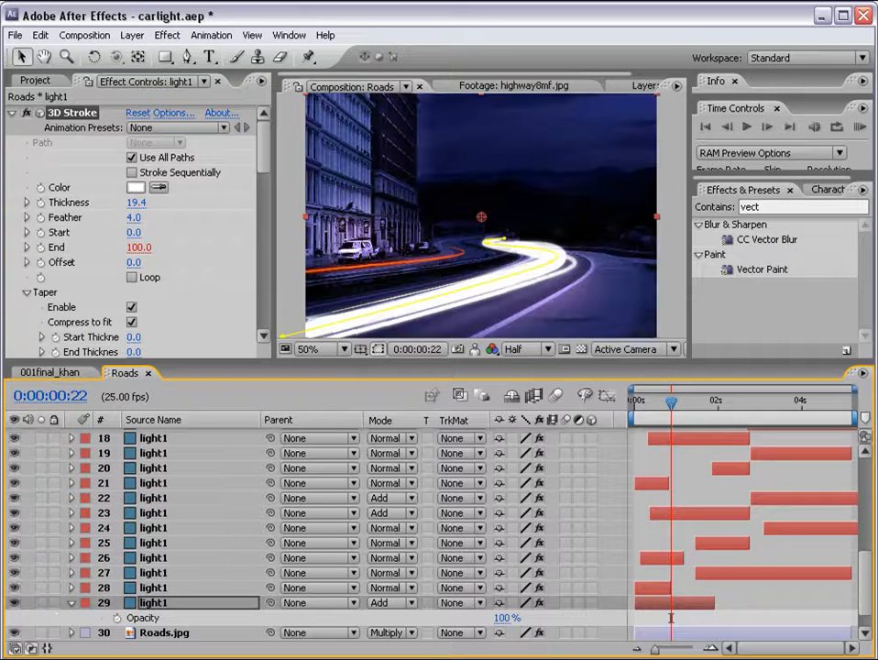
- Set the opacity of light1 layer 29 to 15%
{"action": "left_click", "coordinate": [502, 620]}
{"action": "type", "text": "10"}
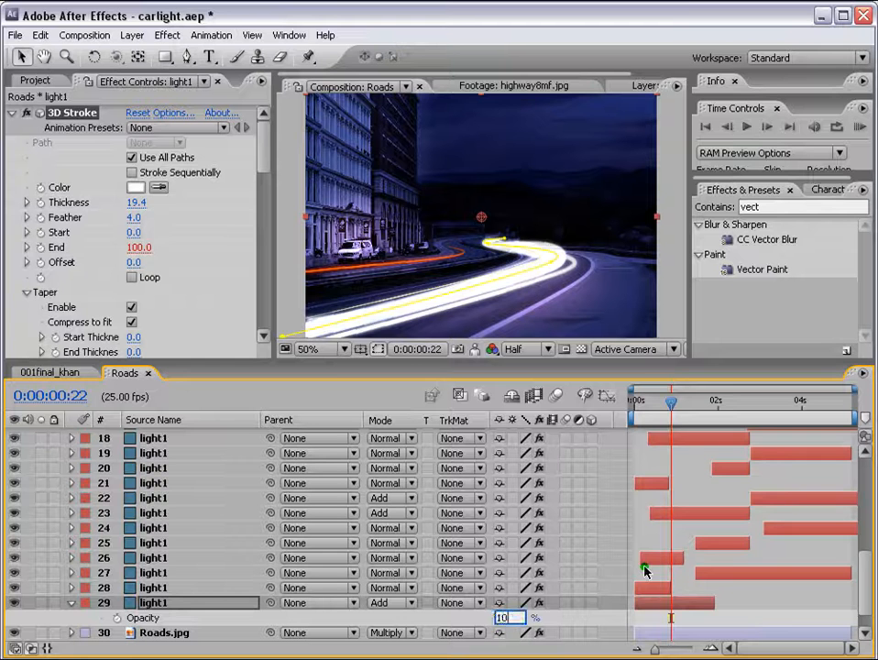
{"action": "key", "text": "BackSpace"}
{"action": "type", "text": "5"}
{"action": "key", "text": "Return"}
- Reduce the Wave Warp wave height of light1 layer 29 to 28
{"action": "key", "text": "e"}
{"action": "left_click", "coordinate": [143, 588]}
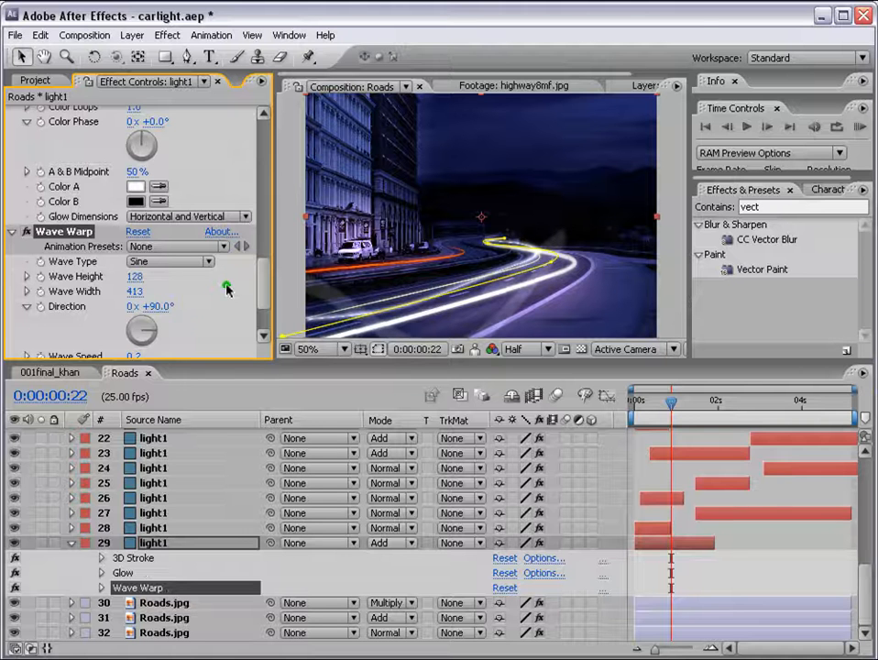
{"action": "mouse_move", "coordinate": [136, 277]}
{"action": "left_mouse_down"}
{"action": "mouse_move", "coordinate": [79, 278]}
{"action": "mouse_move", "coordinate": [103, 278]}
{"action": "left_mouse_up"}
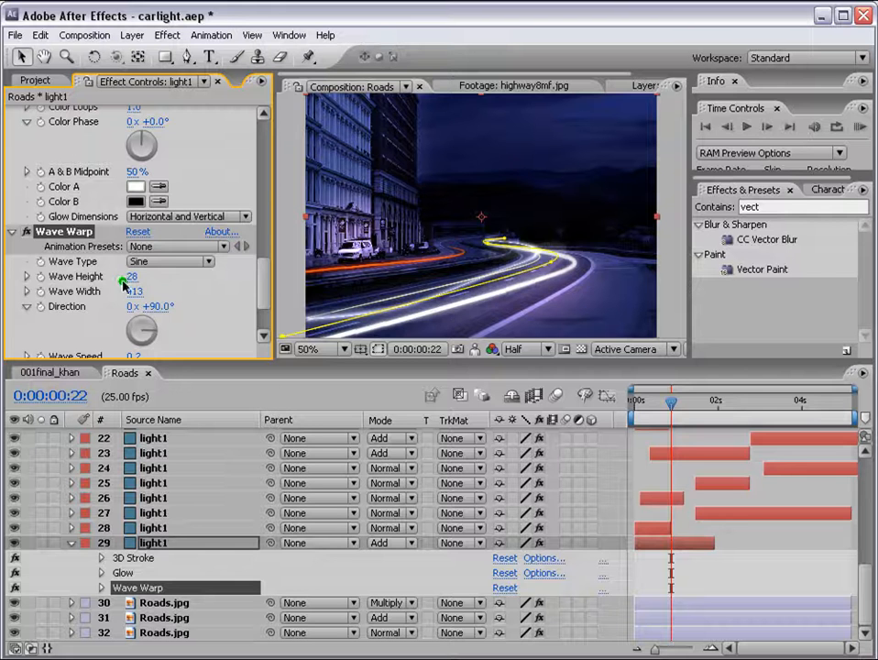
{"action": "scroll", "coordinate": [129, 229], "scroll_direction": "down", "scroll_amount": 2}
- RAM-preview the Roads composition and check the light streaks at 0:00:03:09
{"action": "left_click", "coordinate": [860, 127]}
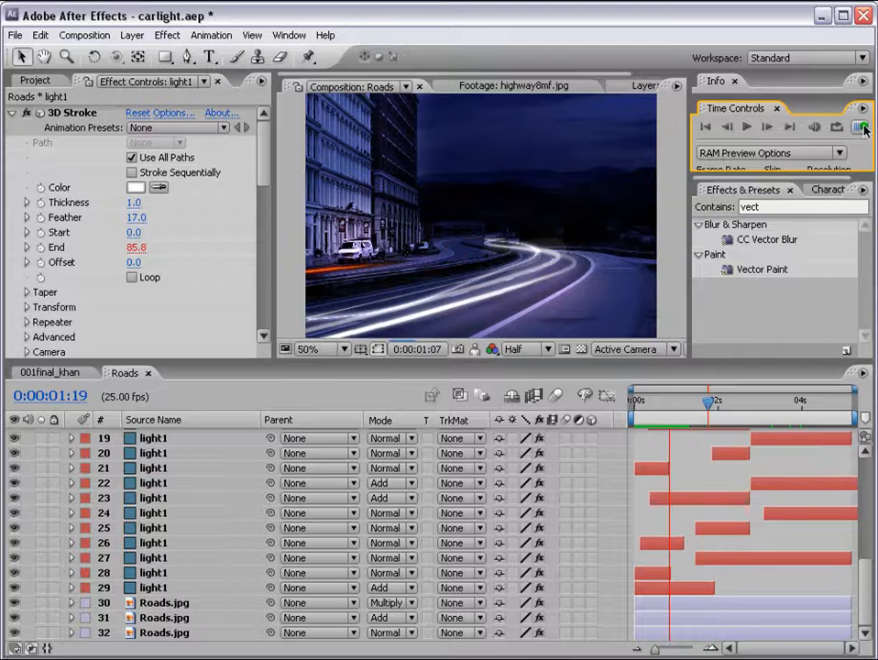
{"action": "left_click", "coordinate": [864, 130]}
{"action": "left_click", "coordinate": [775, 402]}
- Switch to the 001final_khan composition, RAM-preview its light streaks and inspect the frame at 0;00;00;11
{"action": "left_click", "coordinate": [36, 372]}
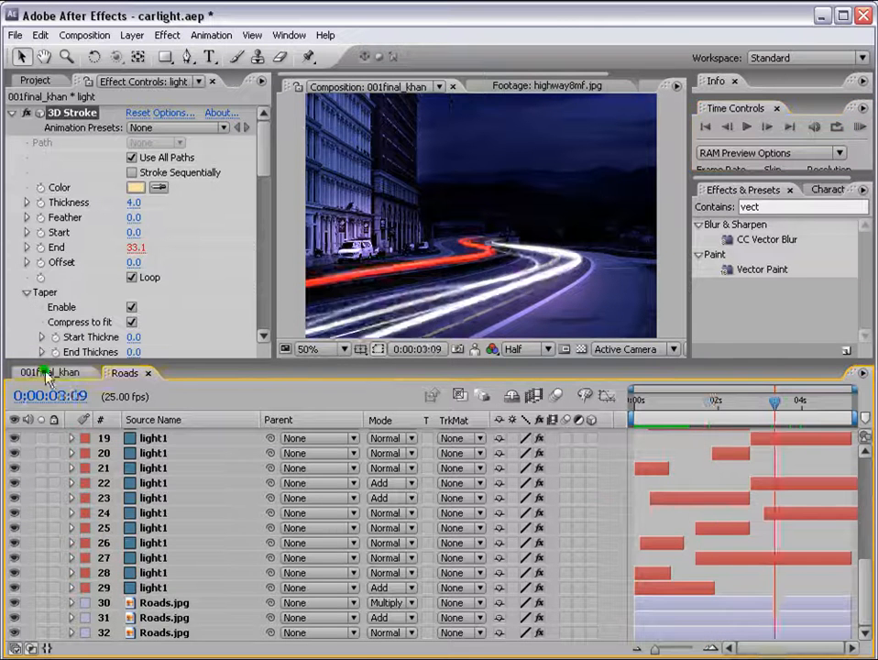
{"action": "left_click", "coordinate": [683, 402]}
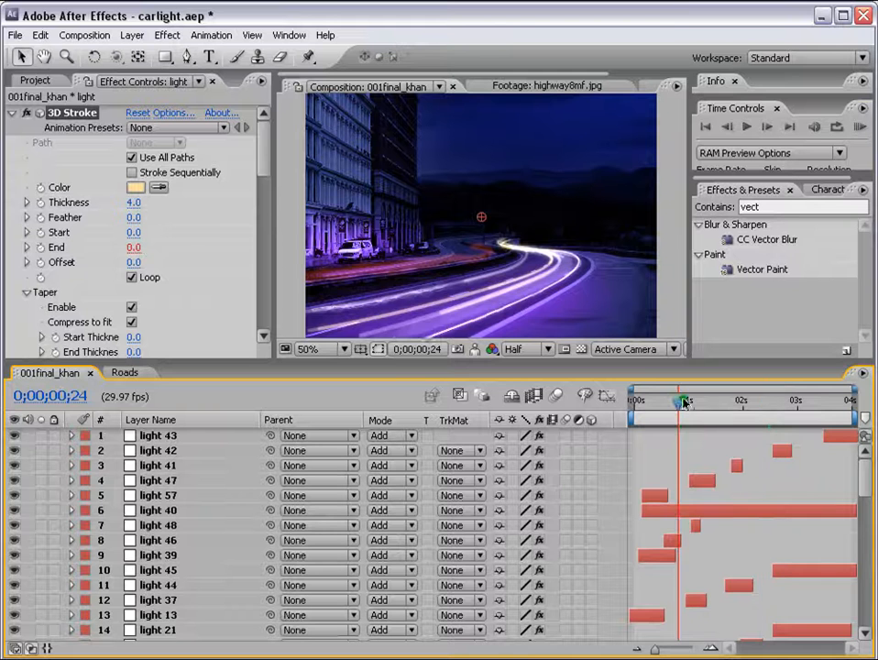
{"action": "left_click", "coordinate": [860, 127]}
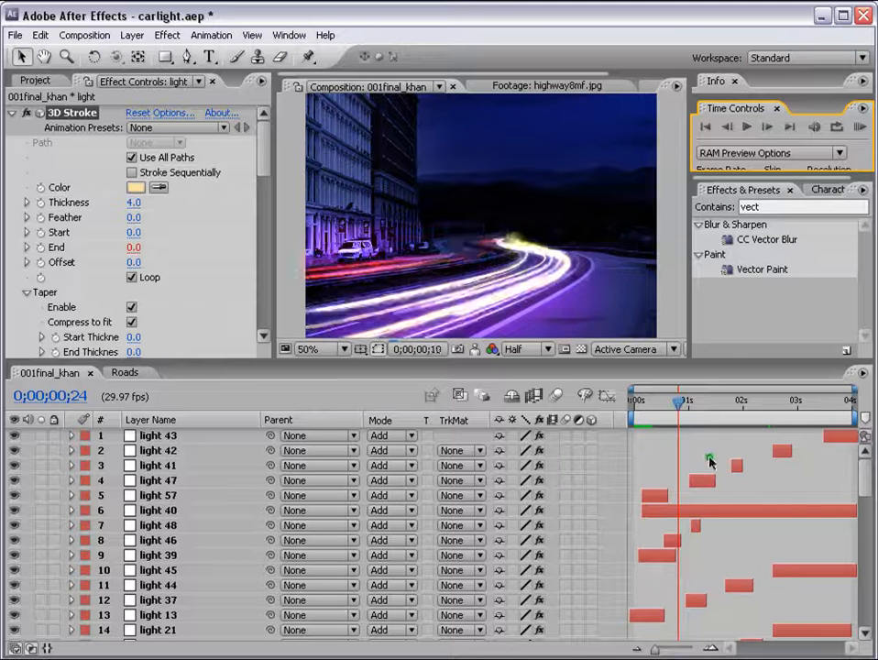
{"action": "left_click", "coordinate": [857, 127]}
{"action": "left_click", "coordinate": [860, 128]}
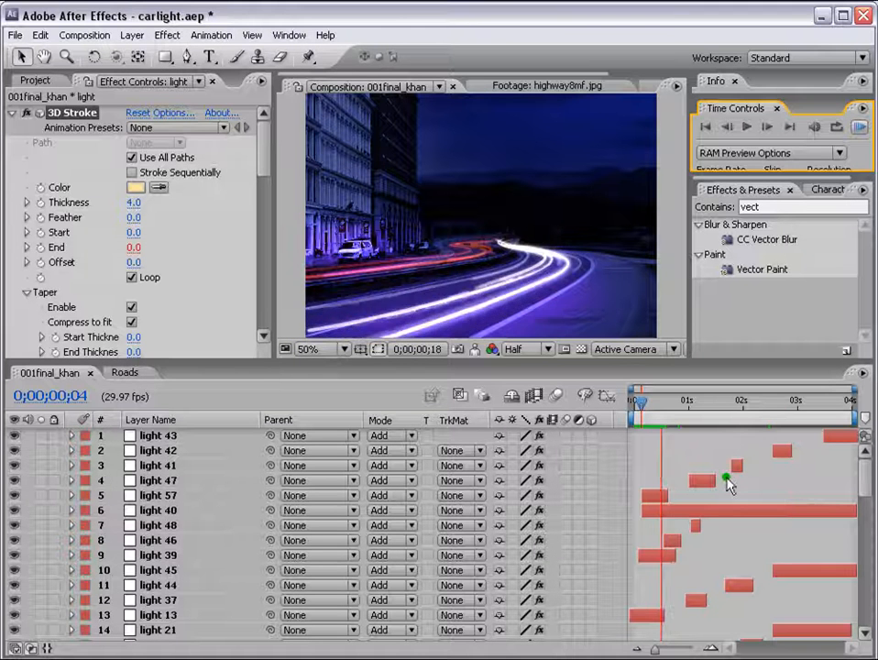
{"action": "left_click", "coordinate": [655, 398]}
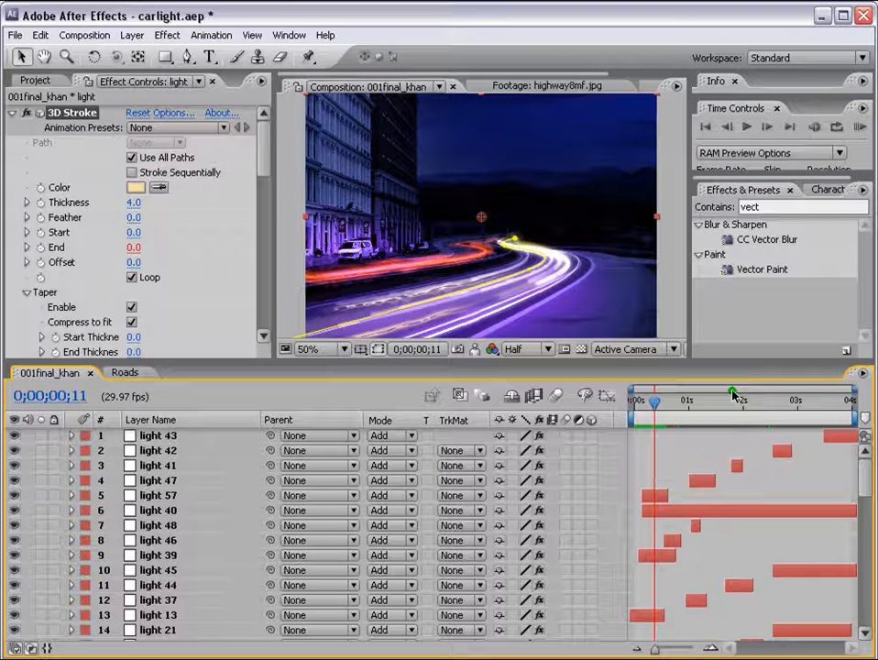